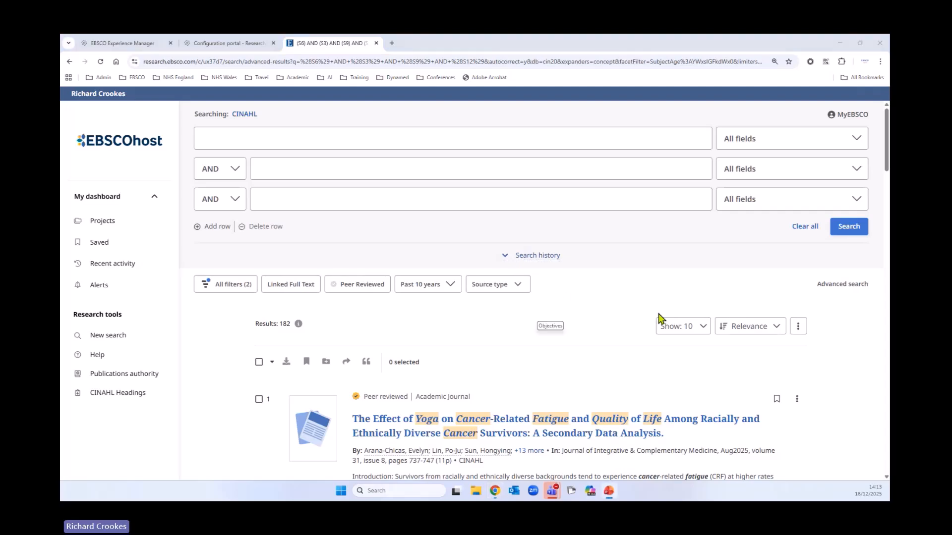
# Save the first two articles in the results list, both on yoga and cancer fatigue, to the saved items
pyautogui.scroll(-1, 704, 301)
pyautogui.scroll(-2, 704, 301)
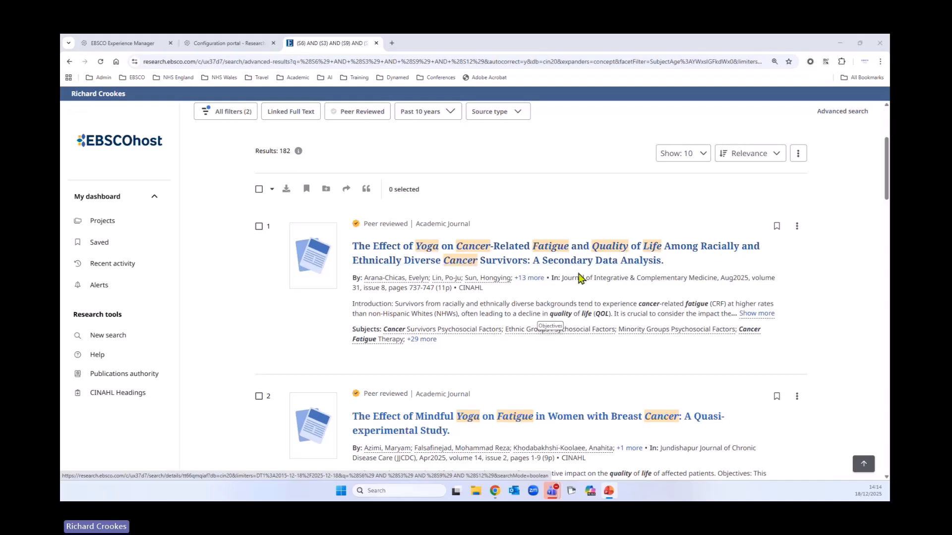
pyautogui.scroll(-1, 578, 276)
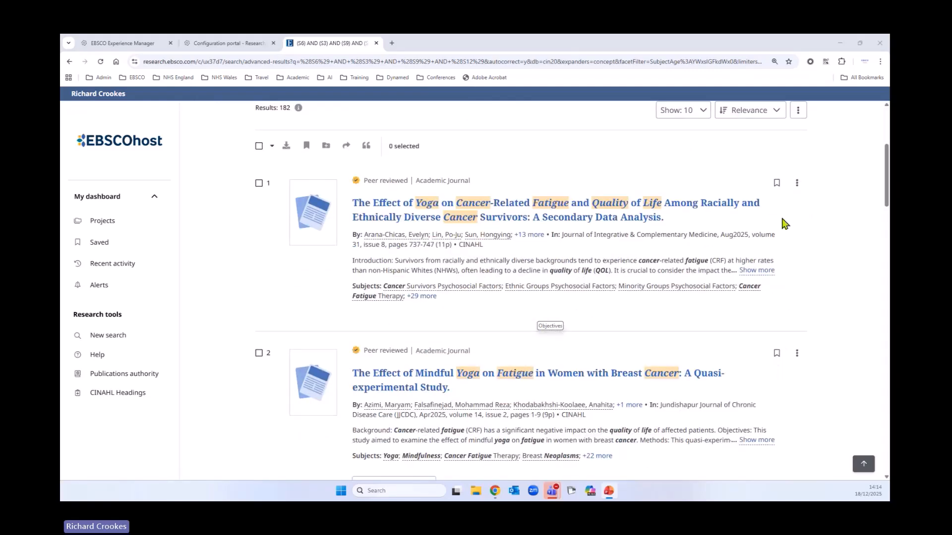
pyautogui.click(774, 187)
pyautogui.click(777, 353)
# Expand the abstracts of results 3 and 4, and save result 4, the eurythmy therapy trial
pyautogui.scroll(-2, 611, 325)
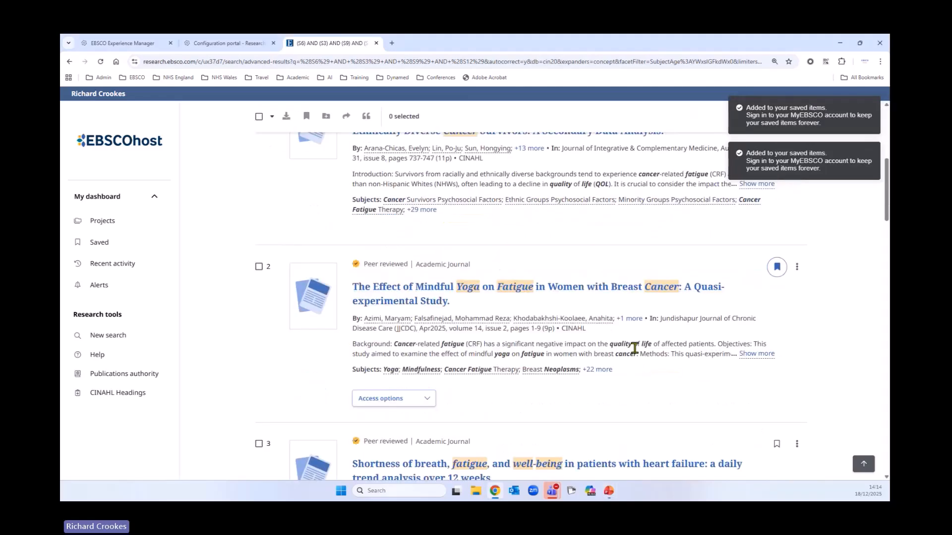
pyautogui.scroll(-5, 555, 253)
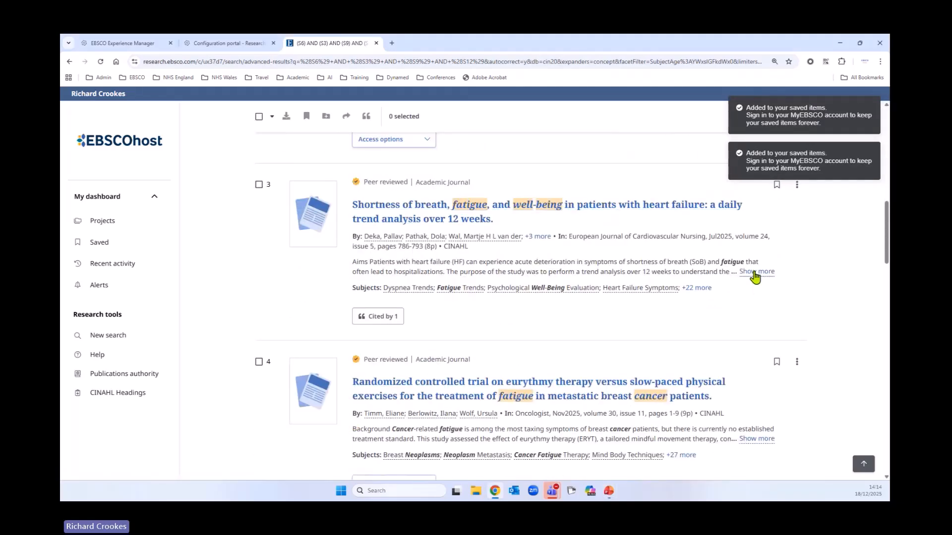
pyautogui.click(756, 272)
pyautogui.scroll(-5, 744, 277)
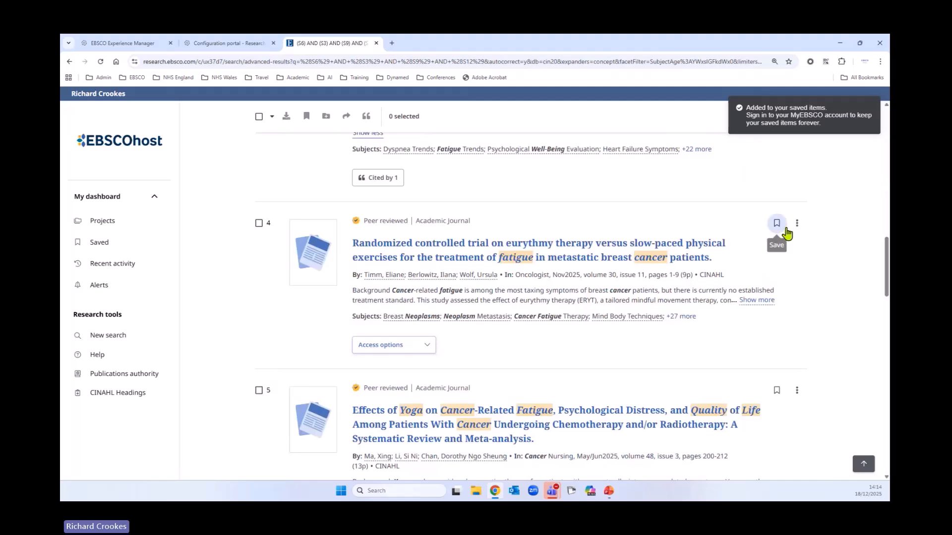
pyautogui.click(777, 223)
pyautogui.click(756, 300)
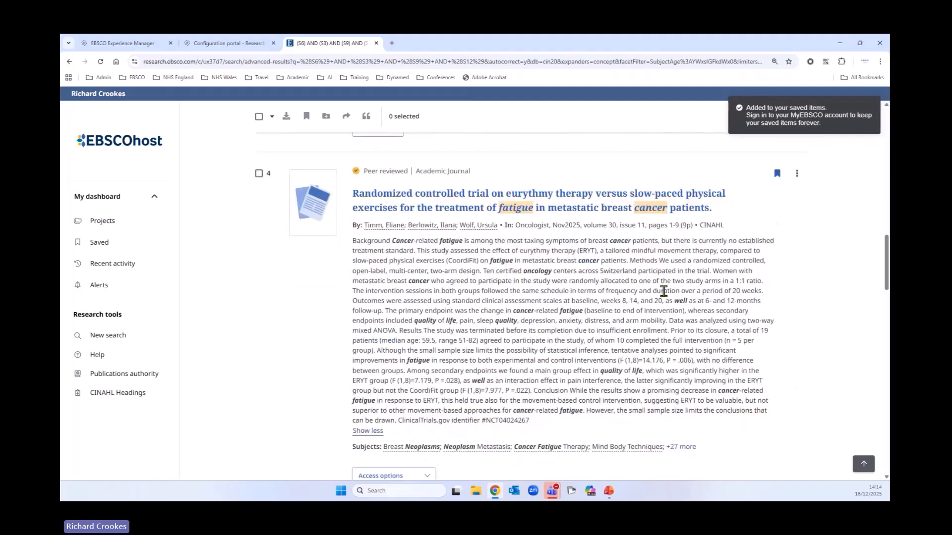
# Select all results on the current page and view the bulk selection options
pyautogui.scroll(10, 756, 287)
pyautogui.scroll(4, 743, 283)
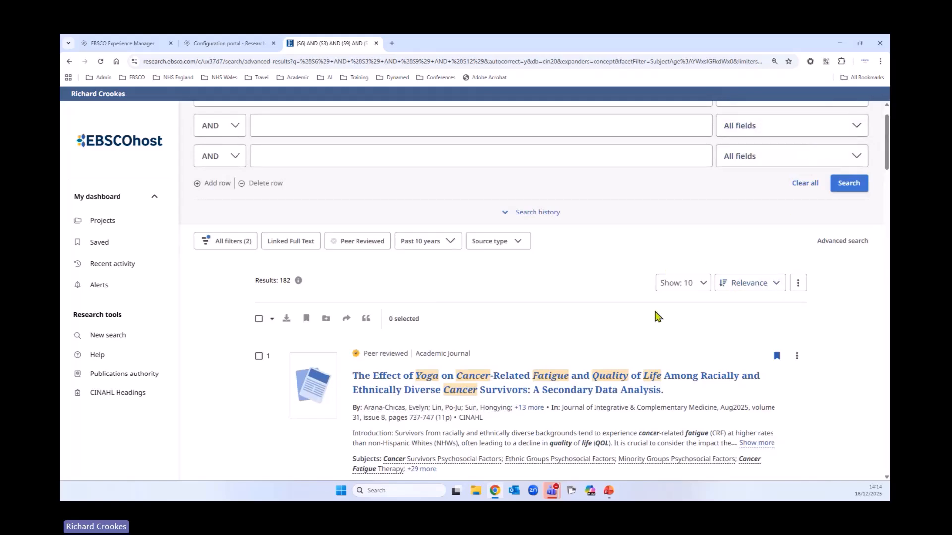
pyautogui.scroll(-1, 656, 316)
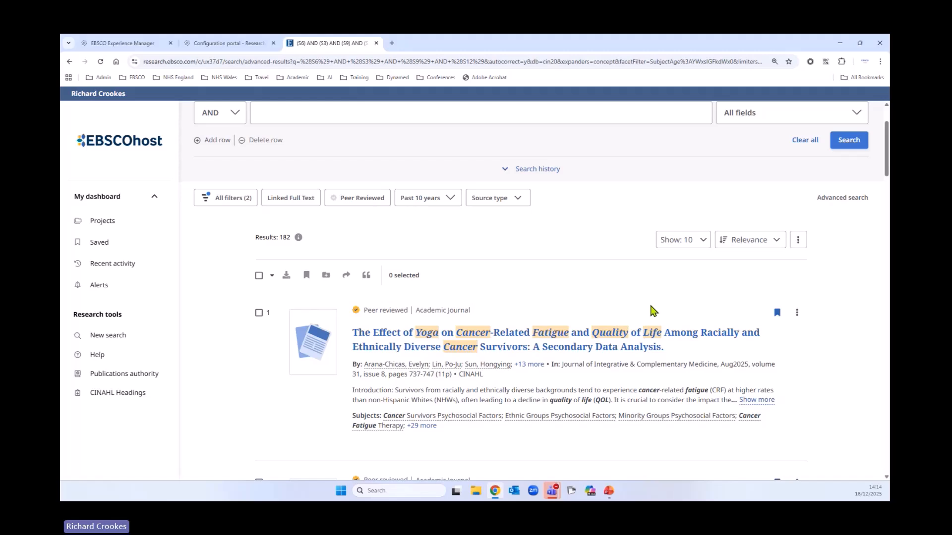
pyautogui.scroll(-1, 636, 286)
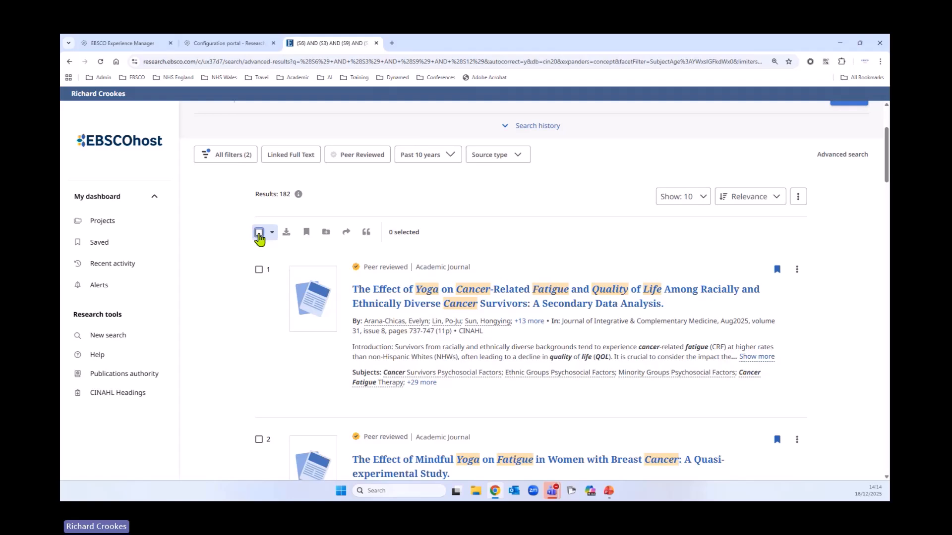
pyautogui.click(259, 233)
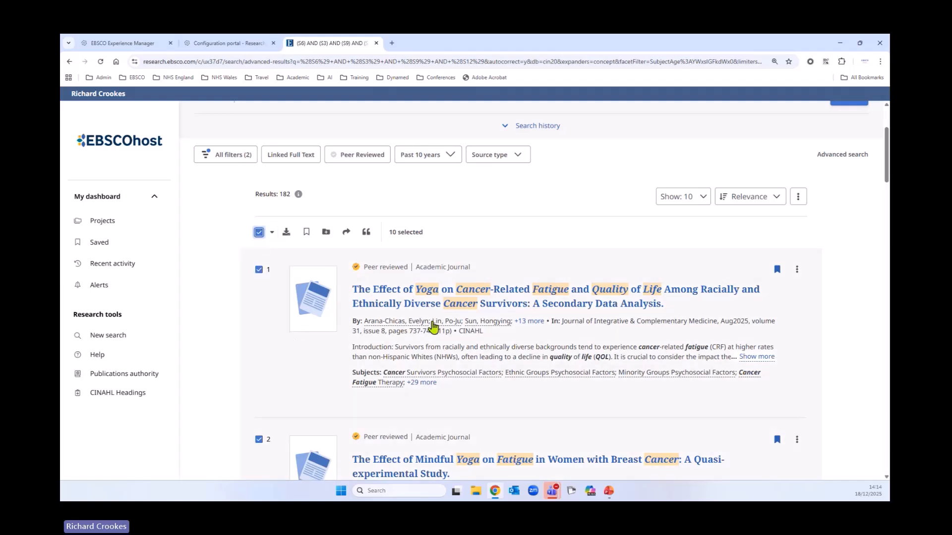
pyautogui.click(272, 234)
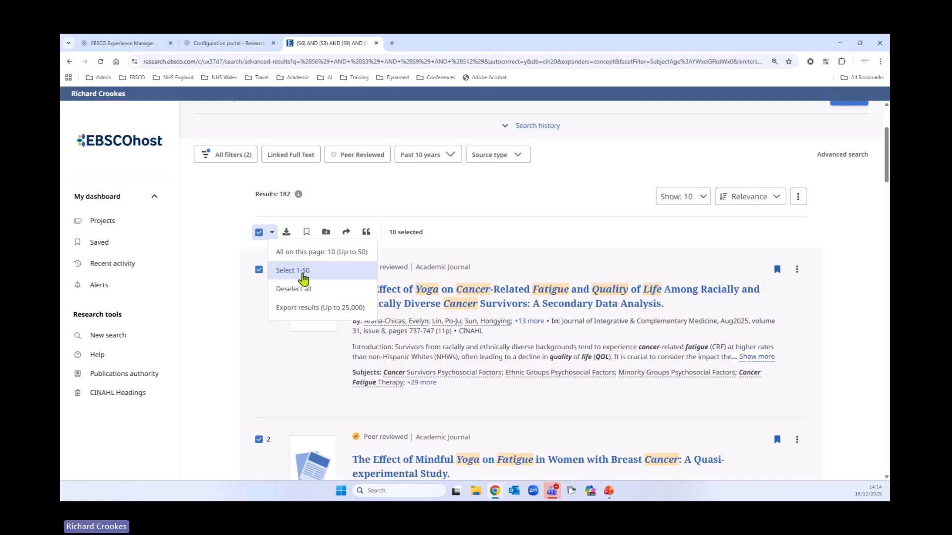
pyautogui.click(524, 235)
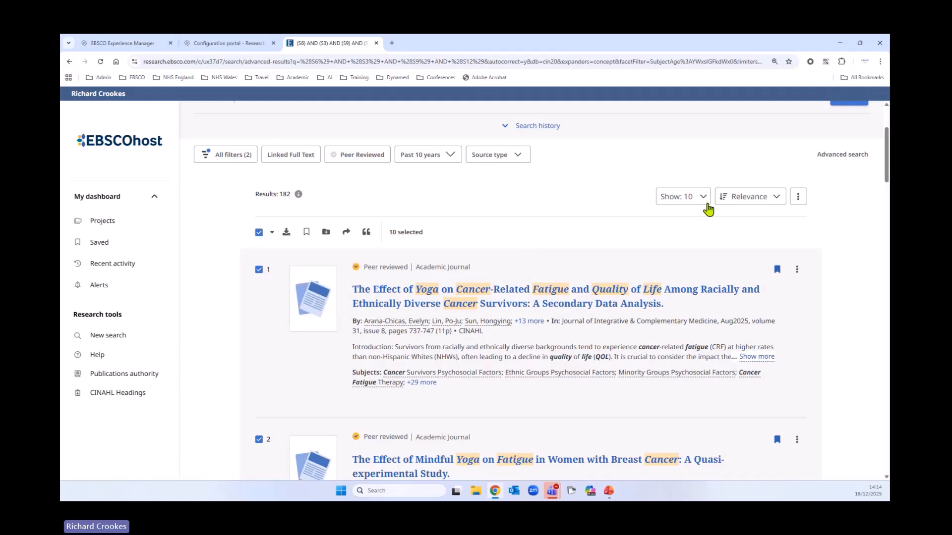
# Set the list to show 50 results per page and review the active search filters
pyautogui.click(692, 202)
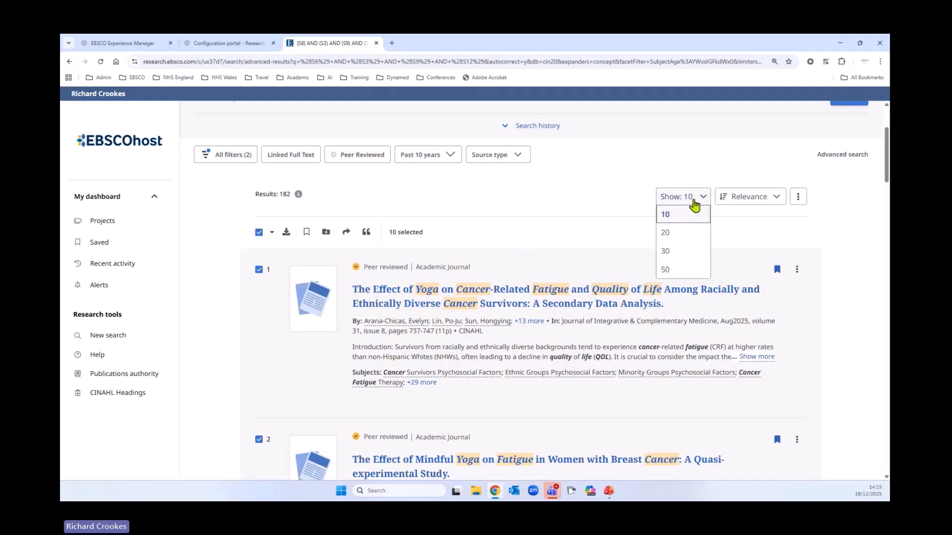
pyautogui.click(673, 274)
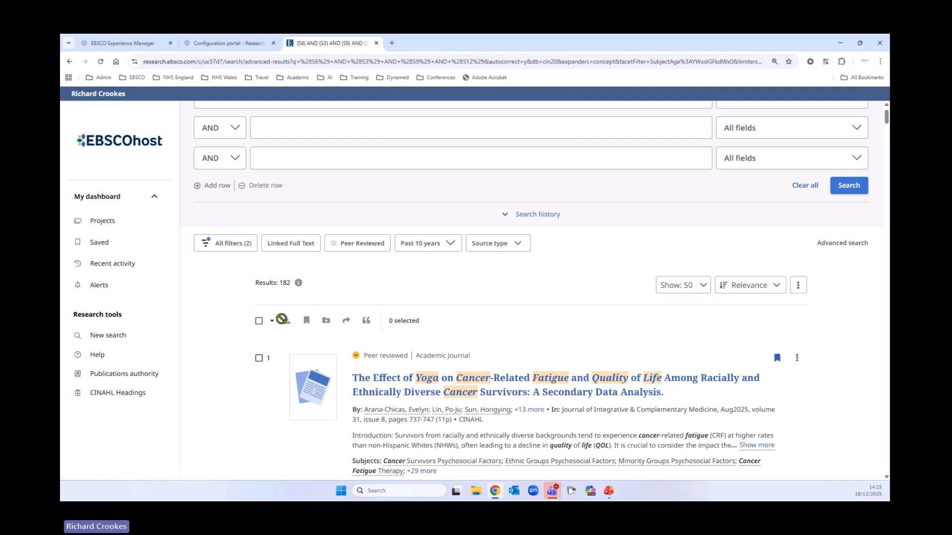
pyautogui.click(246, 247)
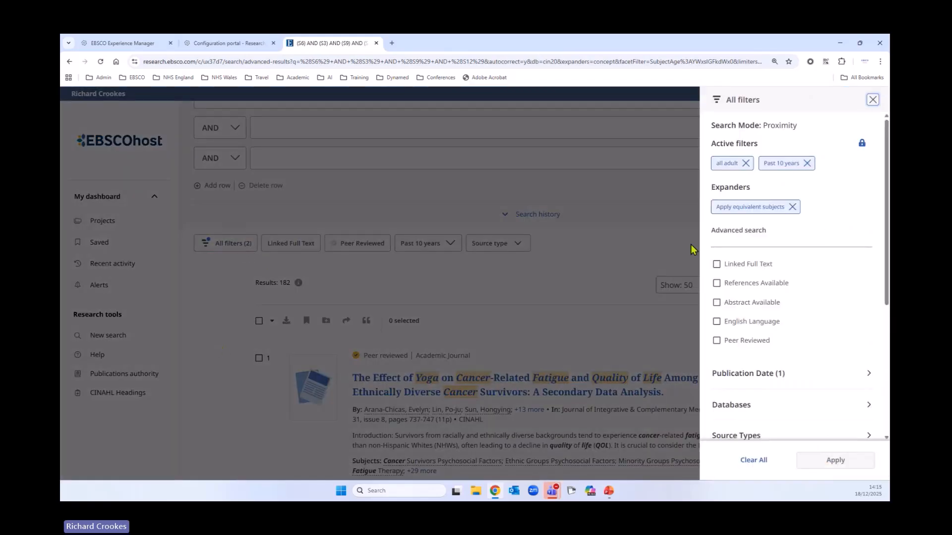
pyautogui.click(873, 99)
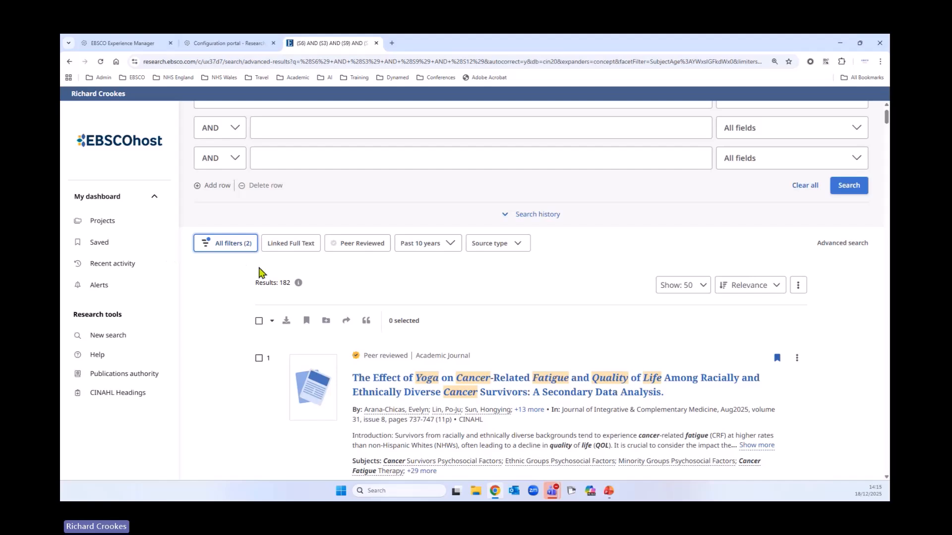
# Select results 1-50 in the list and save them all to the saved items
pyautogui.click(263, 326)
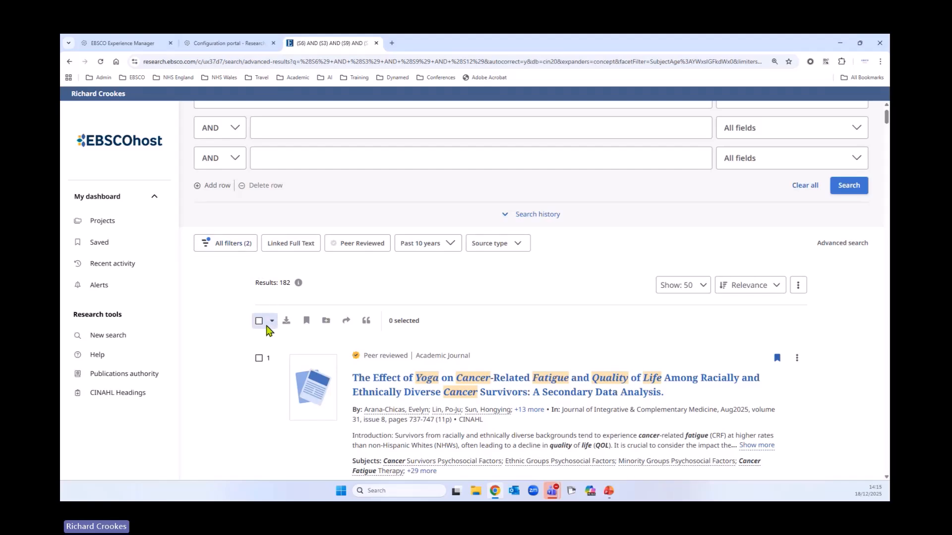
pyautogui.click(259, 321)
pyautogui.click(272, 321)
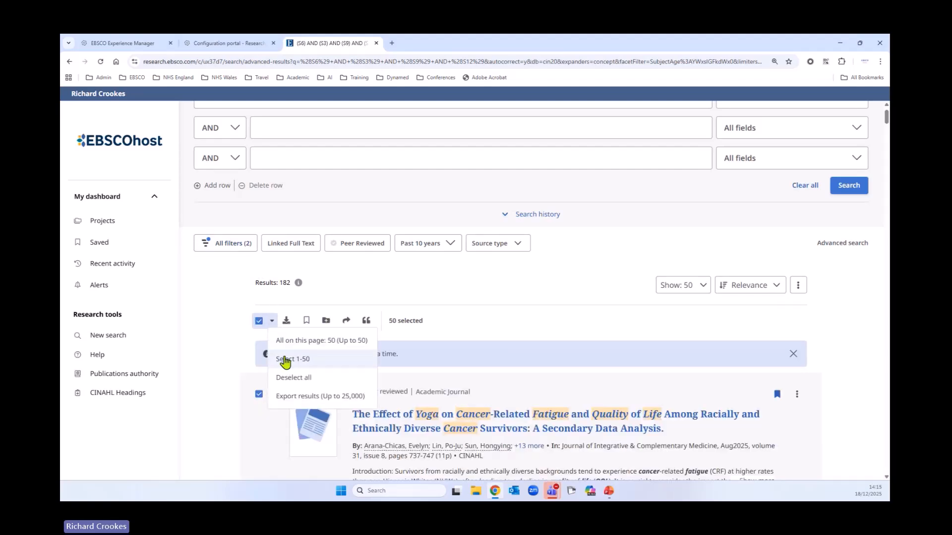
pyautogui.click(287, 359)
pyautogui.scroll(-1, 239, 287)
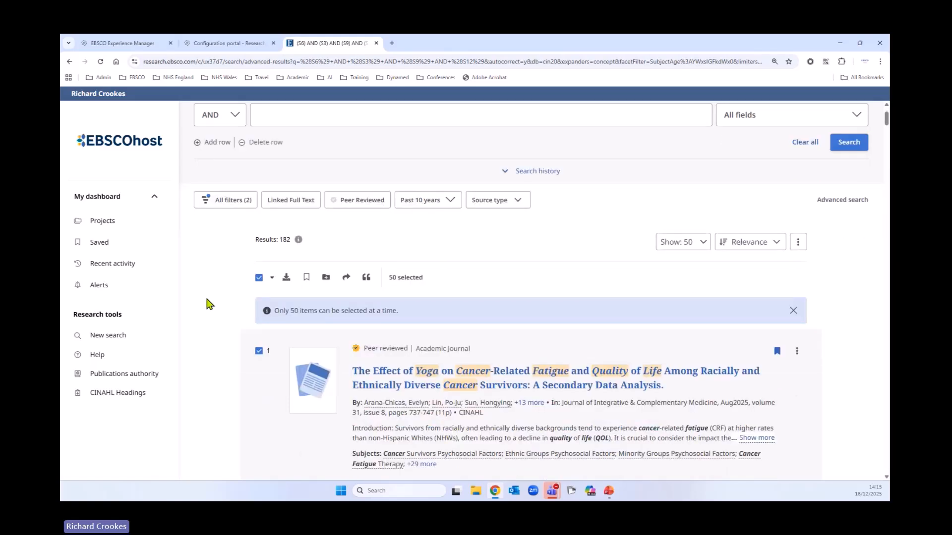
pyautogui.click(307, 278)
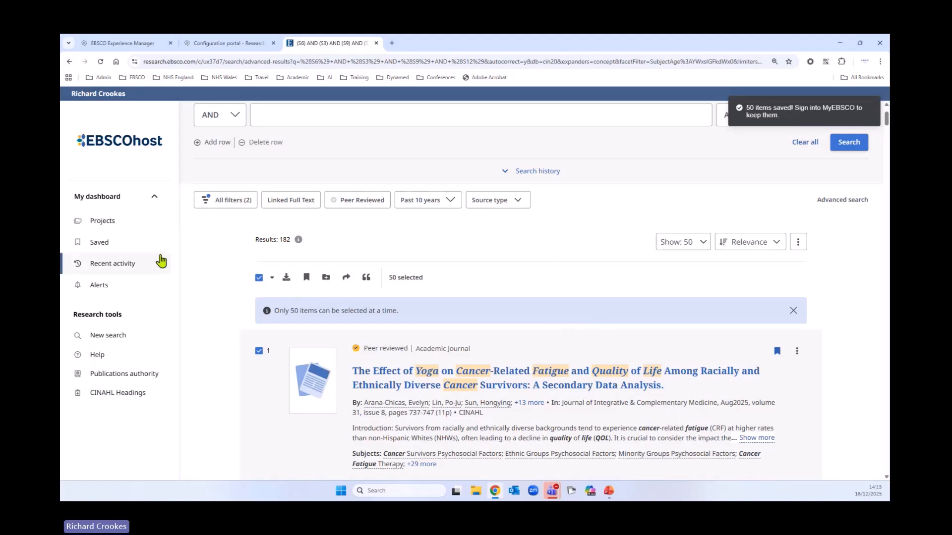
# Open the saved records in the dashboard and look through the list of saved articles
pyautogui.click(101, 245)
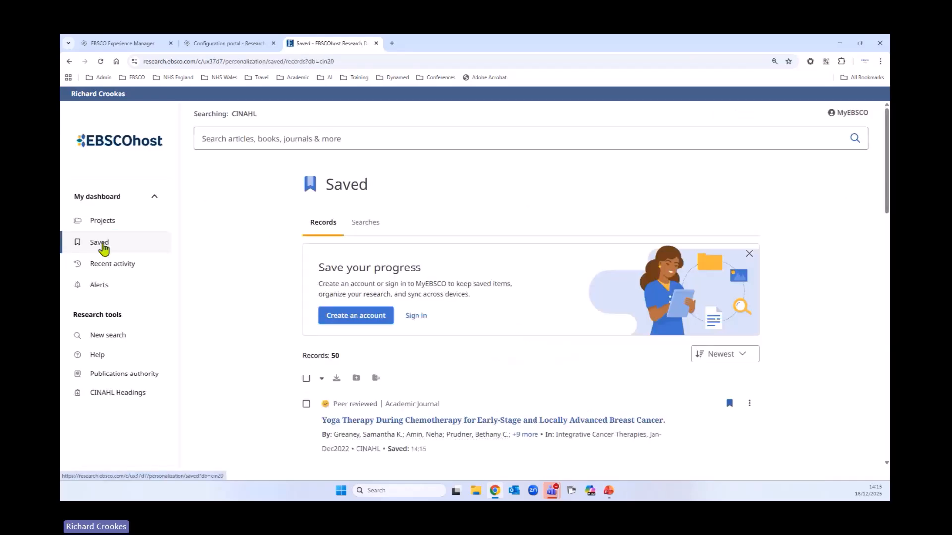
pyautogui.scroll(-4, 263, 327)
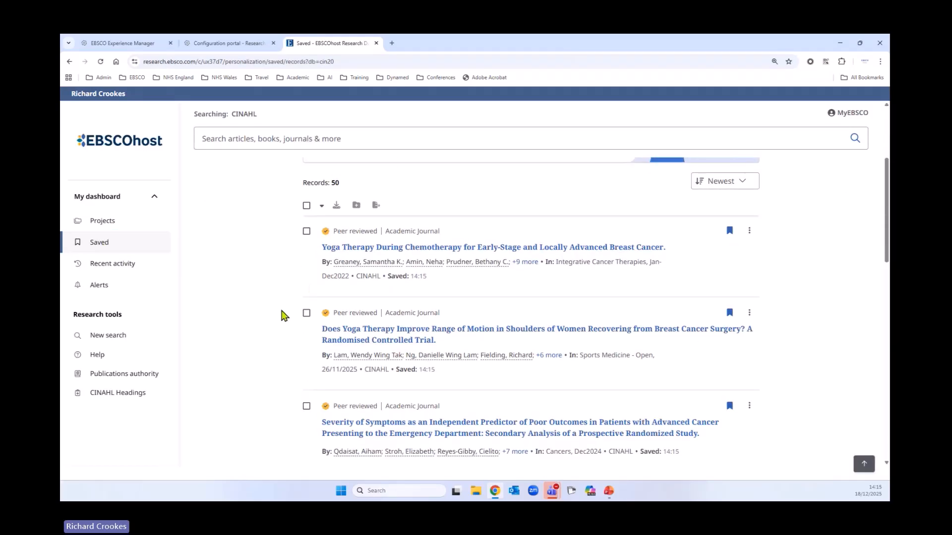
pyautogui.scroll(-10, 270, 330)
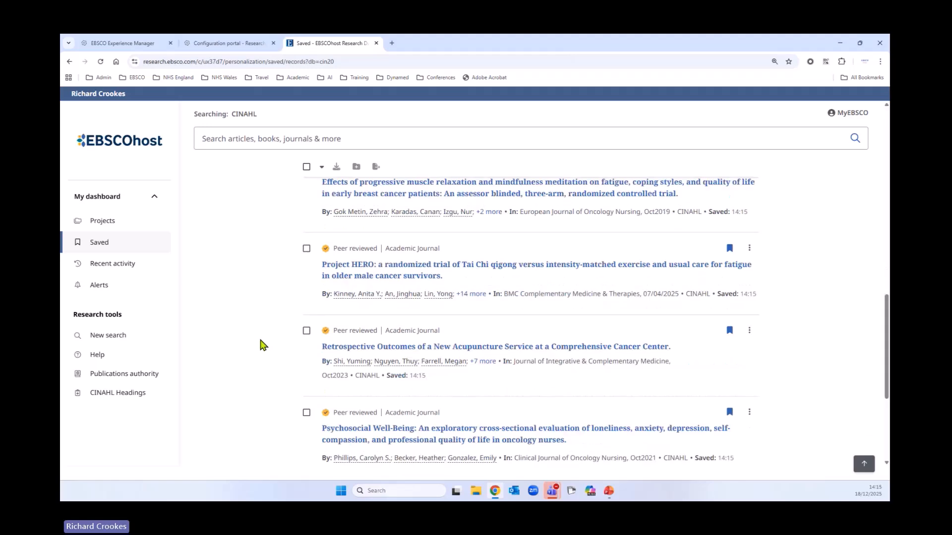
pyautogui.scroll(-3, 259, 350)
pyautogui.scroll(16, 258, 351)
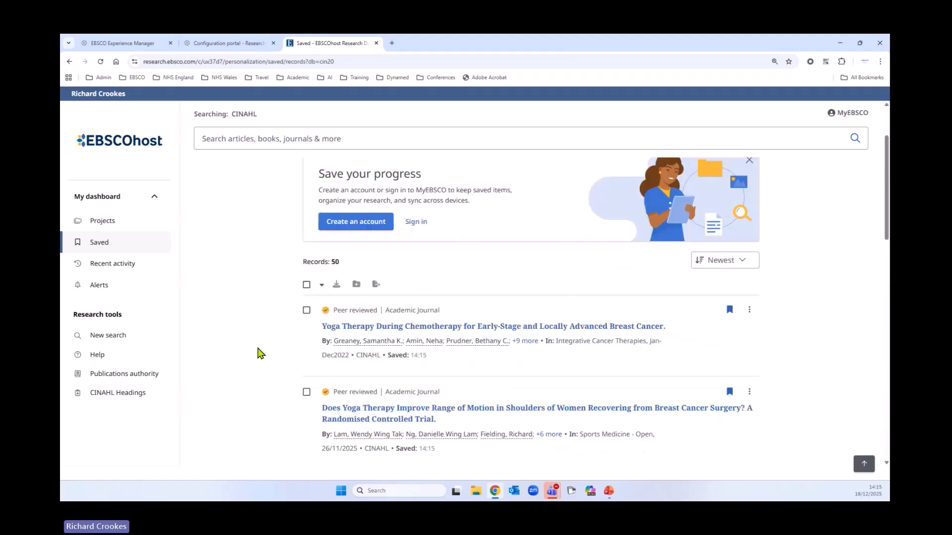
pyautogui.scroll(2, 258, 351)
# Select all saved records on the page and download their metadata in MS Word format to the Downloads folder as EBSCO-Metadata-18_12_2025
pyautogui.scroll(-4, 257, 352)
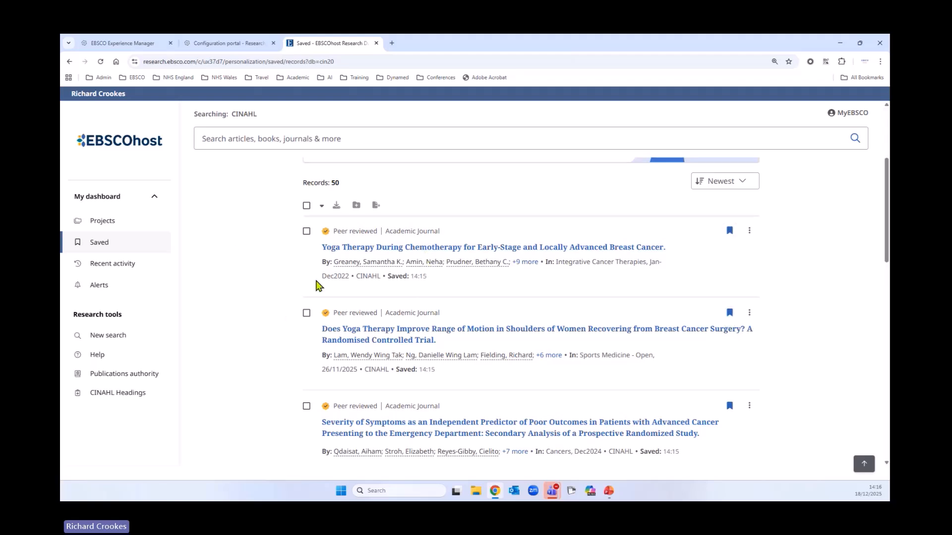
pyautogui.click(307, 206)
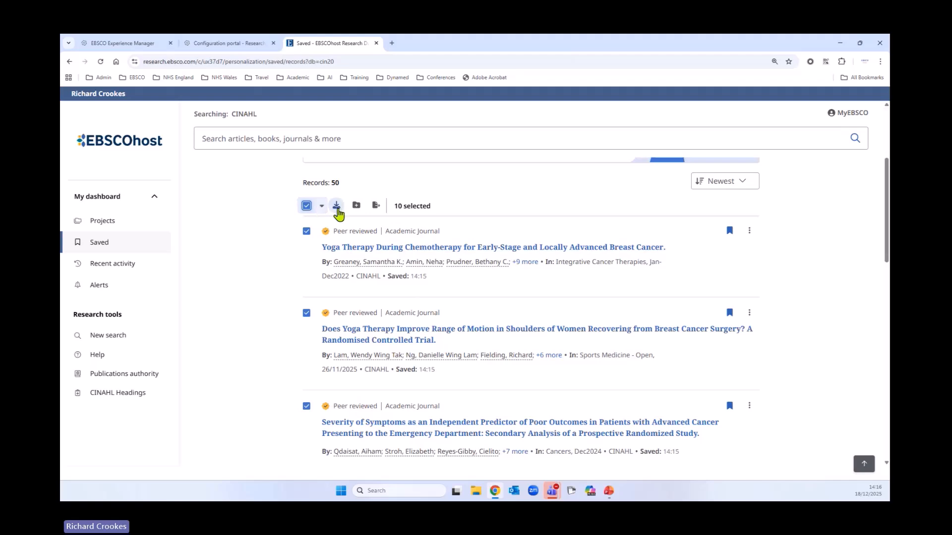
pyautogui.click(336, 206)
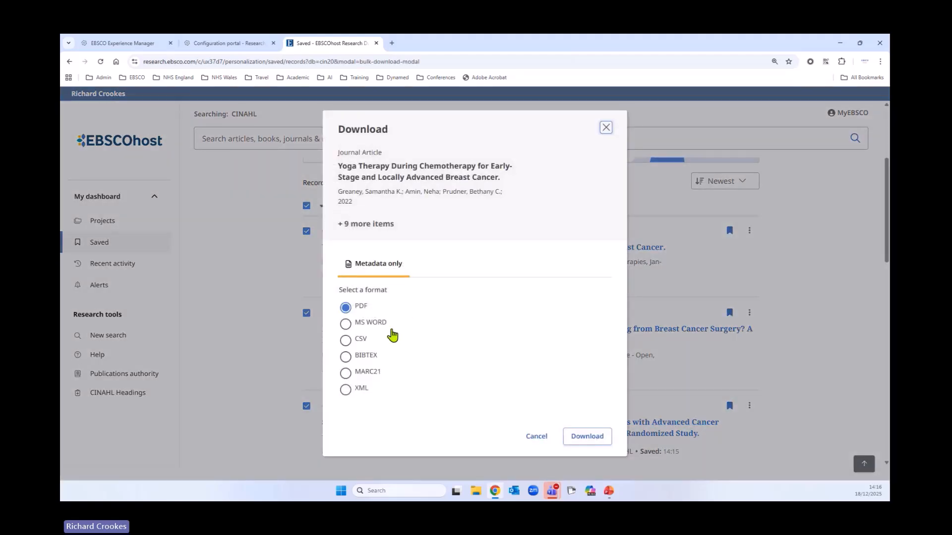
pyautogui.click(346, 325)
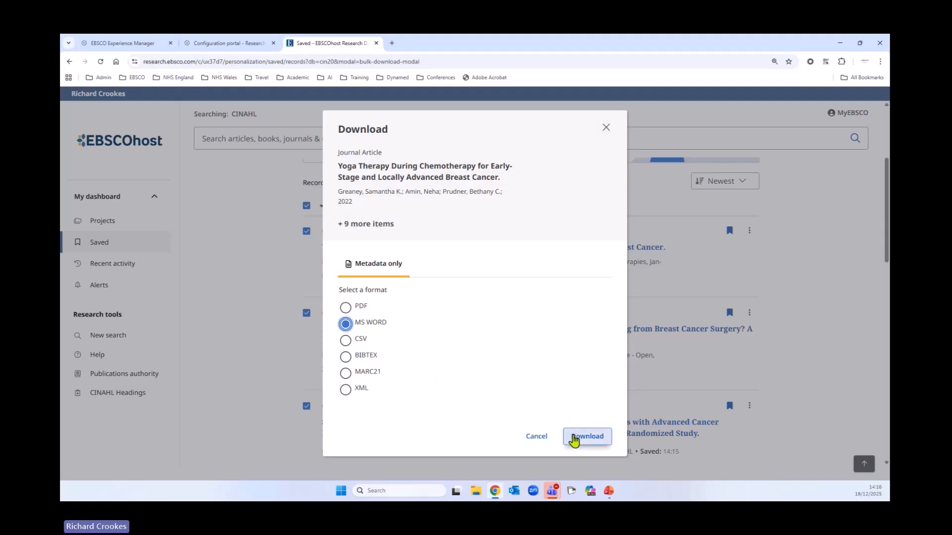
pyautogui.click(574, 438)
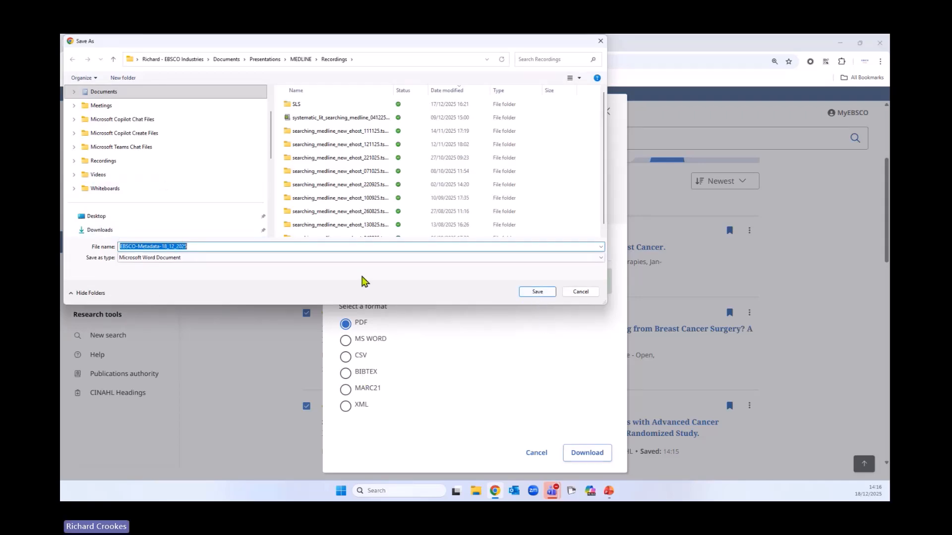
pyautogui.click(101, 231)
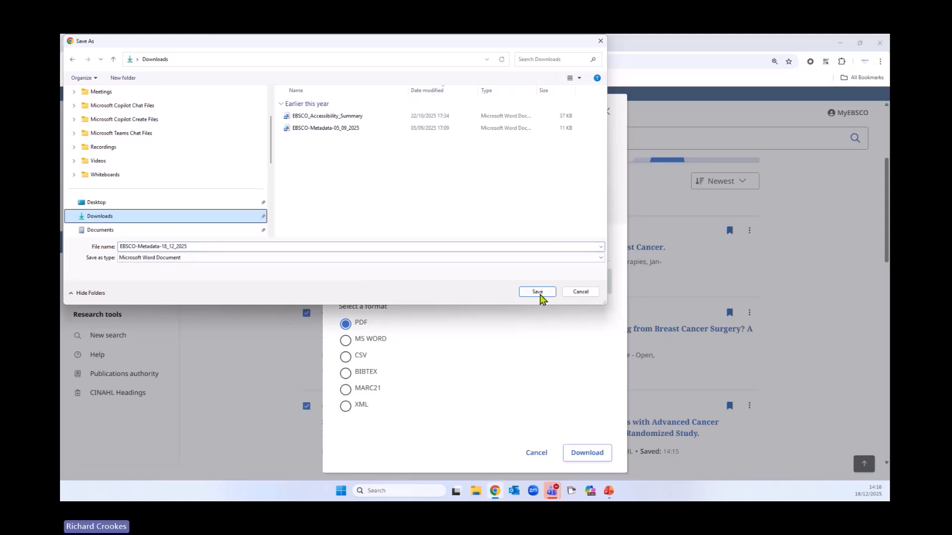
pyautogui.click(538, 292)
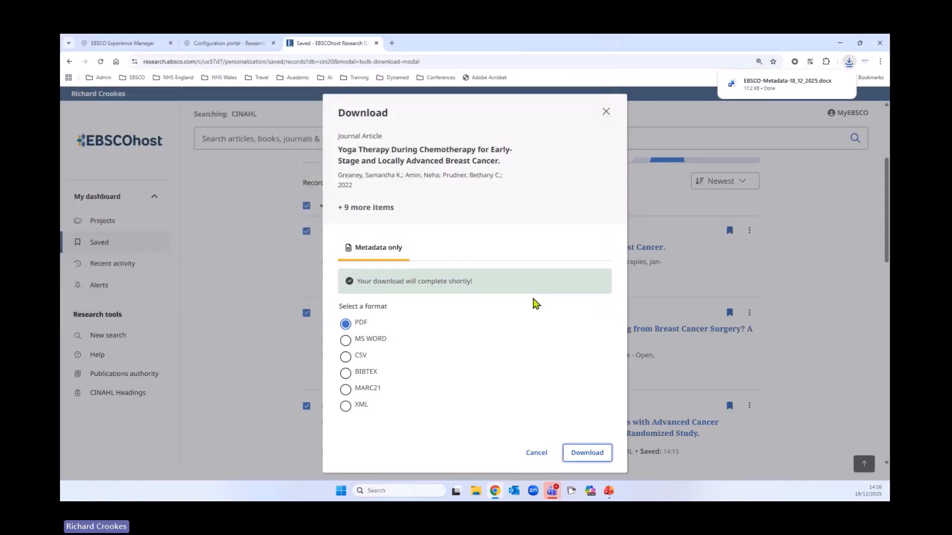
# Open the downloaded EBSCO-Metadata-18_12_2025.docx in Word, update its fields, and review the contents list and the first record
pyautogui.click(782, 91)
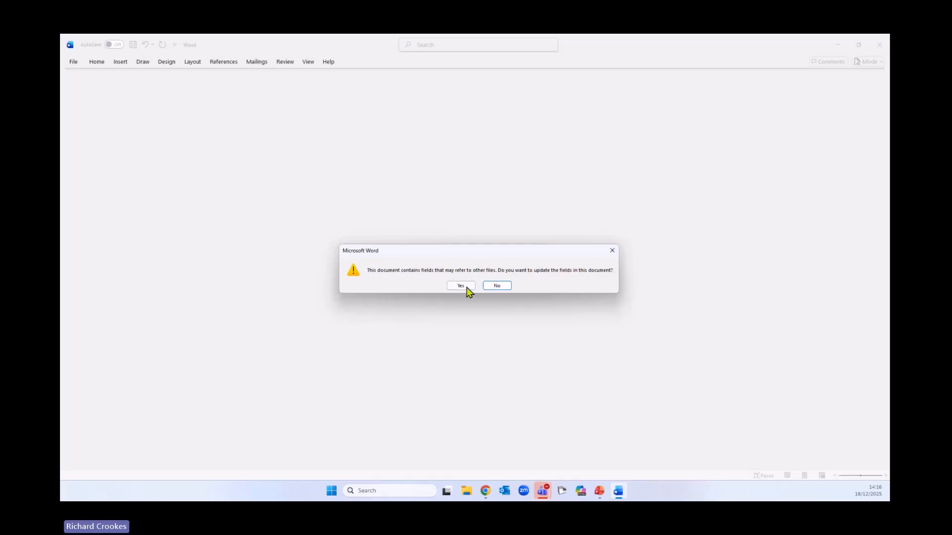
pyautogui.click(466, 287)
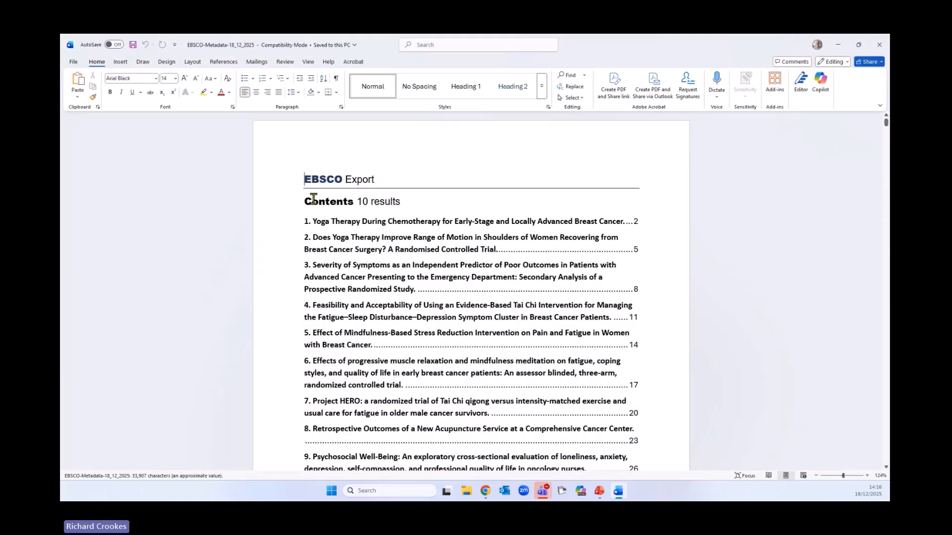
pyautogui.scroll(-5, 484, 329)
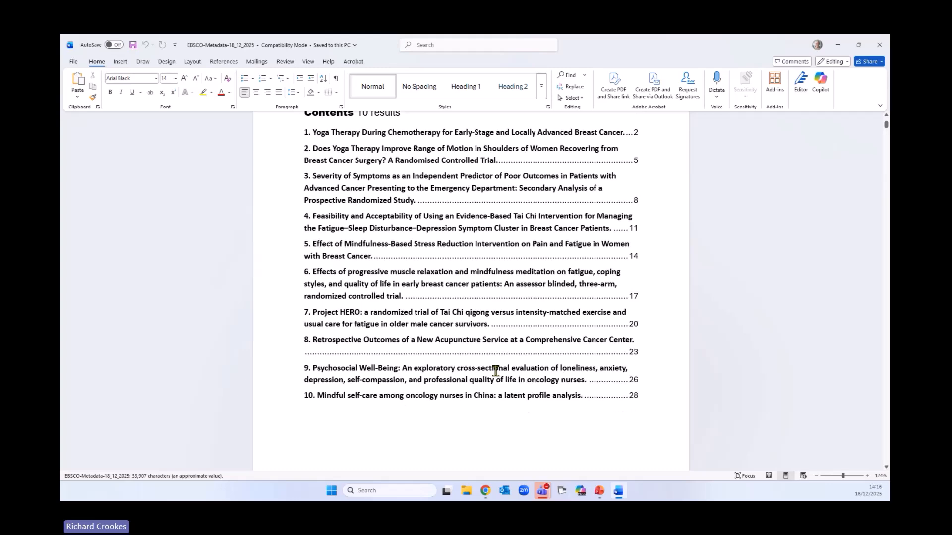
pyautogui.scroll(-8, 487, 368)
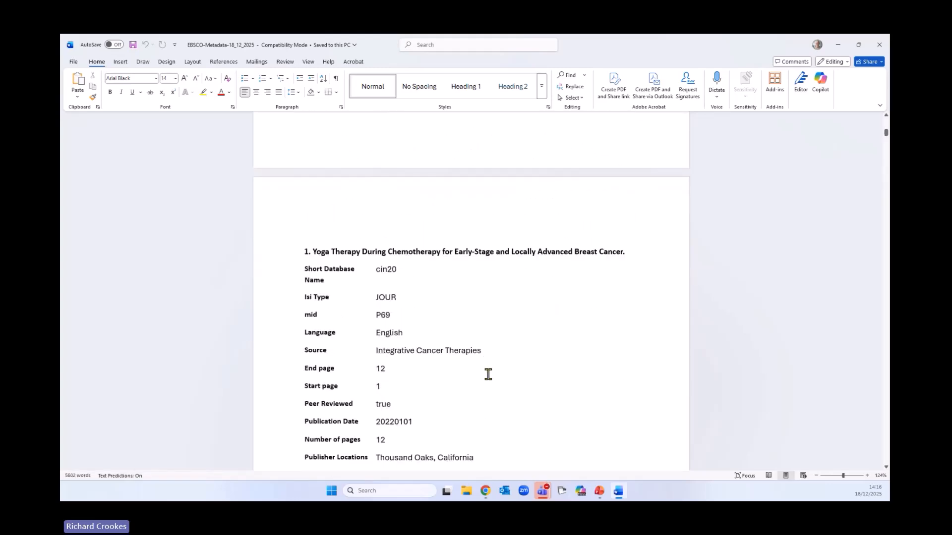
# Read through the first record's abstract, publication details, permalink and DOI in the Word document
pyautogui.scroll(-10, 488, 375)
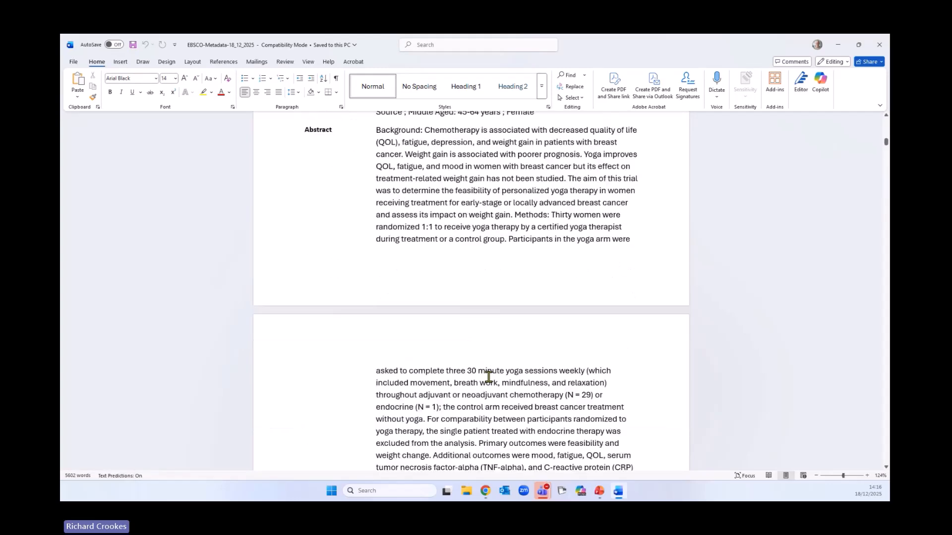
pyautogui.scroll(-7, 488, 377)
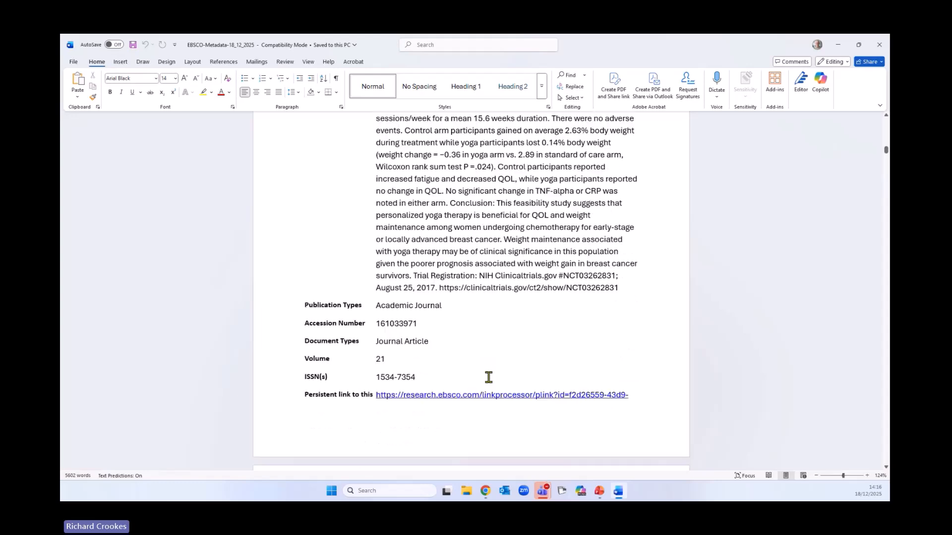
pyautogui.scroll(-4, 503, 424)
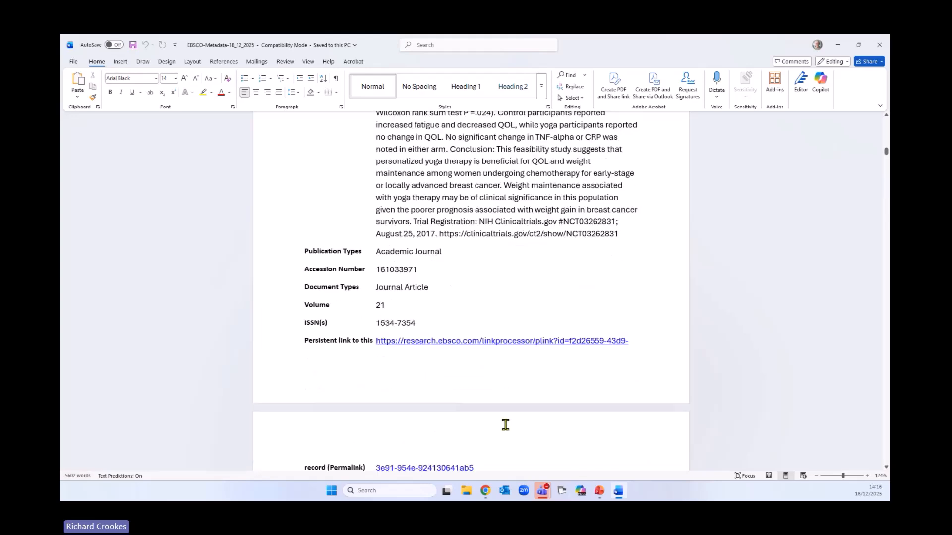
pyautogui.scroll(-3, 487, 421)
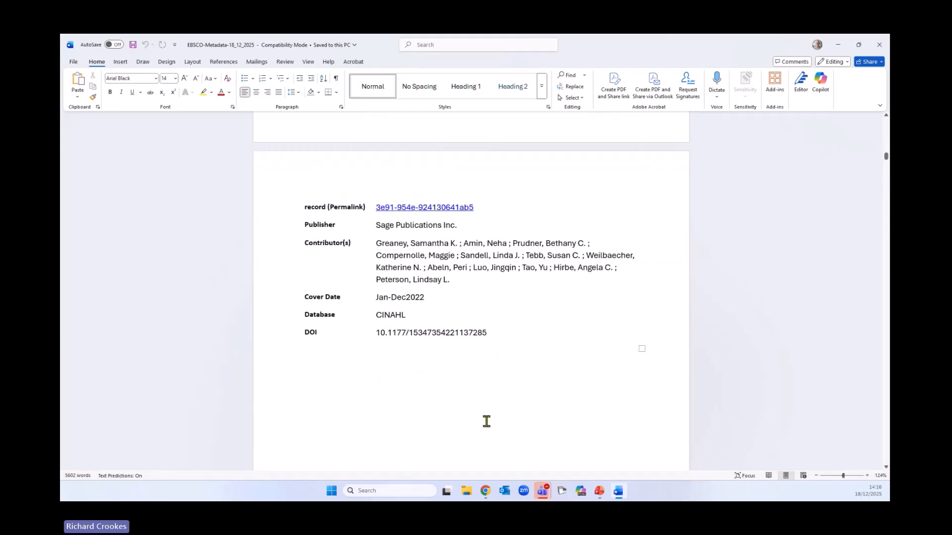
pyautogui.scroll(2, 487, 420)
pyautogui.scroll(18, 486, 419)
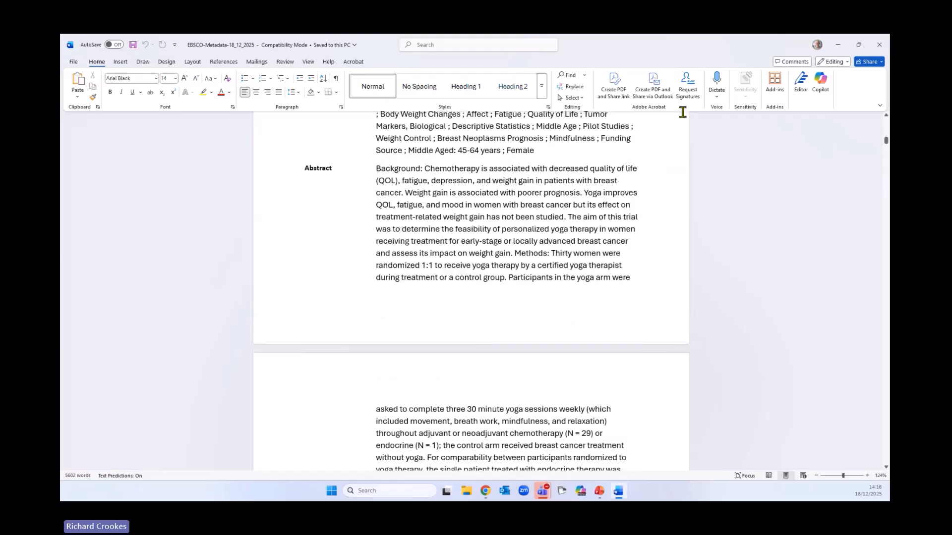
# Switch back to EBSCOhost in Chrome, dismiss the download dialog, and return to the combined (S6) AND (S3) AND (S9) AND (S12) search results
pyautogui.click(838, 44)
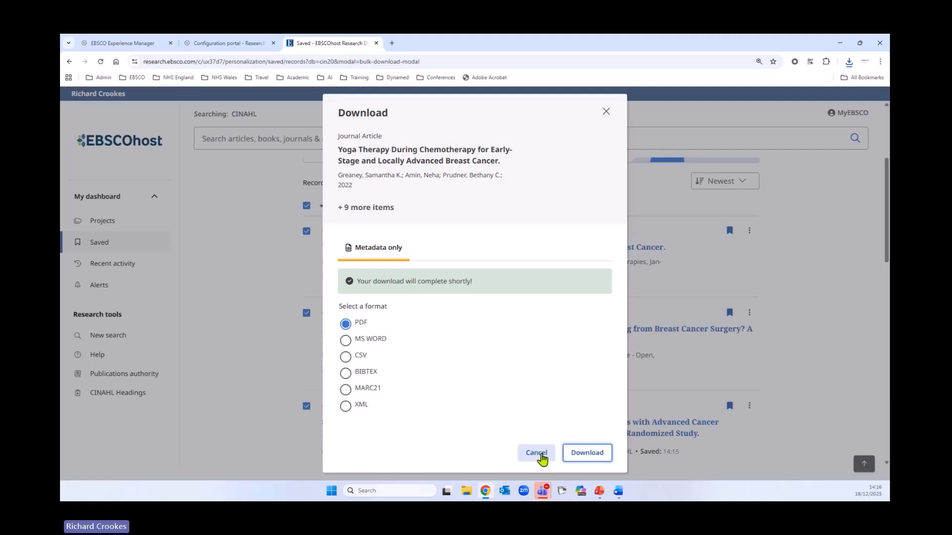
pyautogui.click(540, 454)
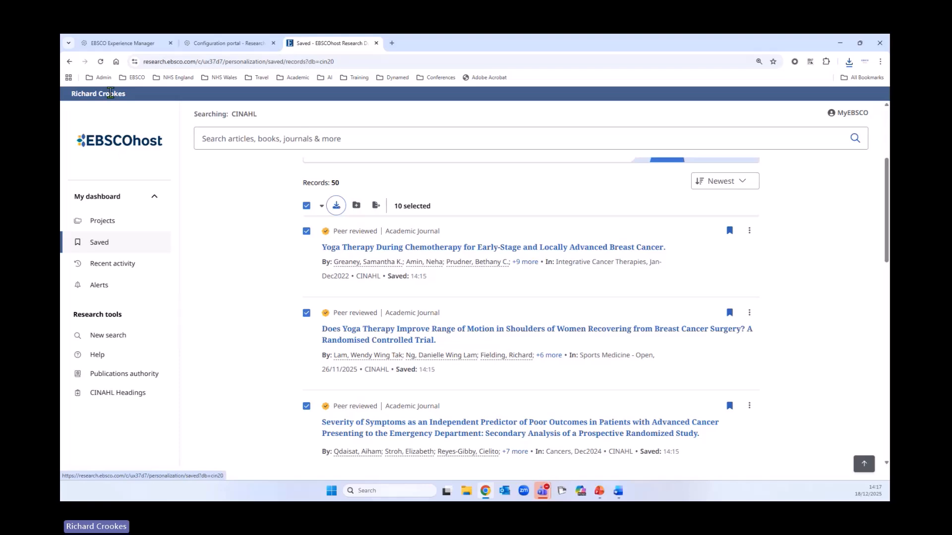
pyautogui.rightClick(70, 65)
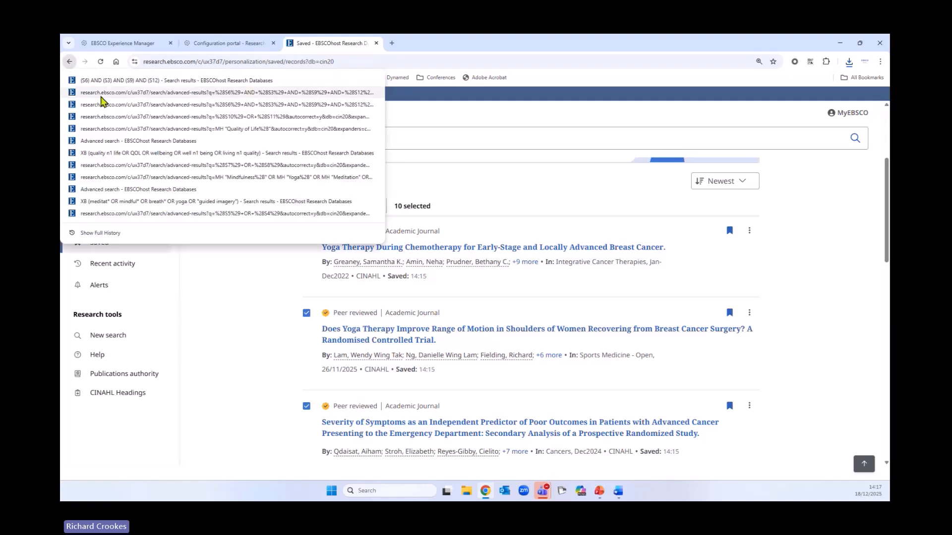
pyautogui.click(149, 80)
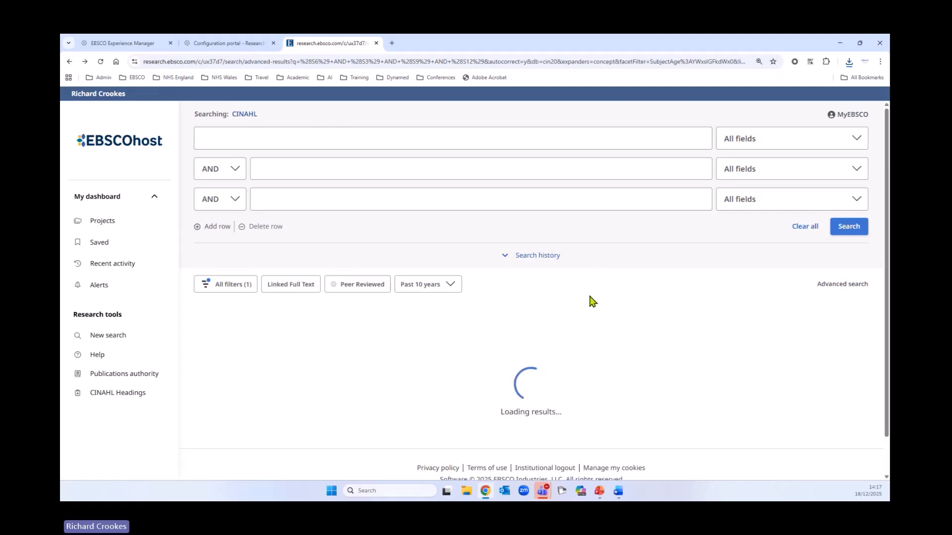
# Select all 50 results on the page and view their metadata download formats without downloading
pyautogui.scroll(-1, 614, 267)
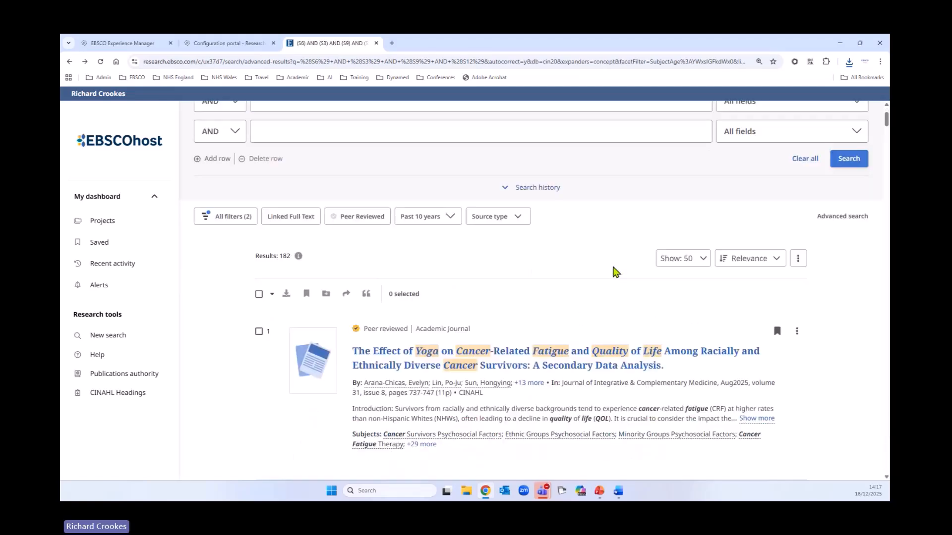
pyautogui.scroll(-1, 614, 272)
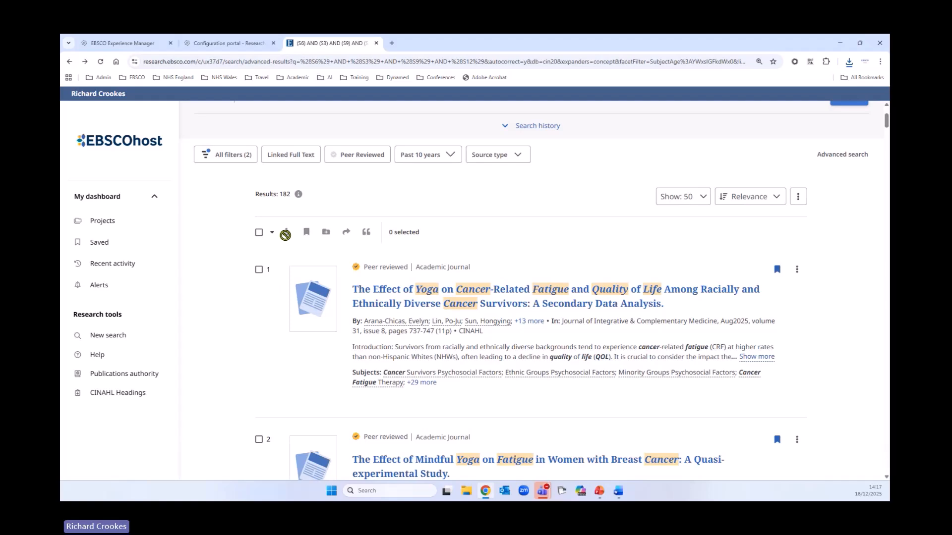
pyautogui.click(258, 233)
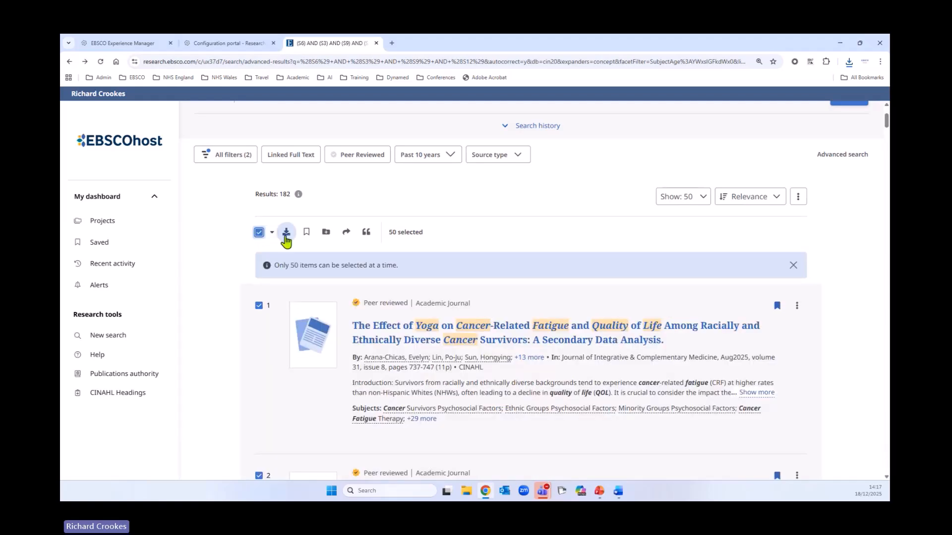
pyautogui.click(286, 233)
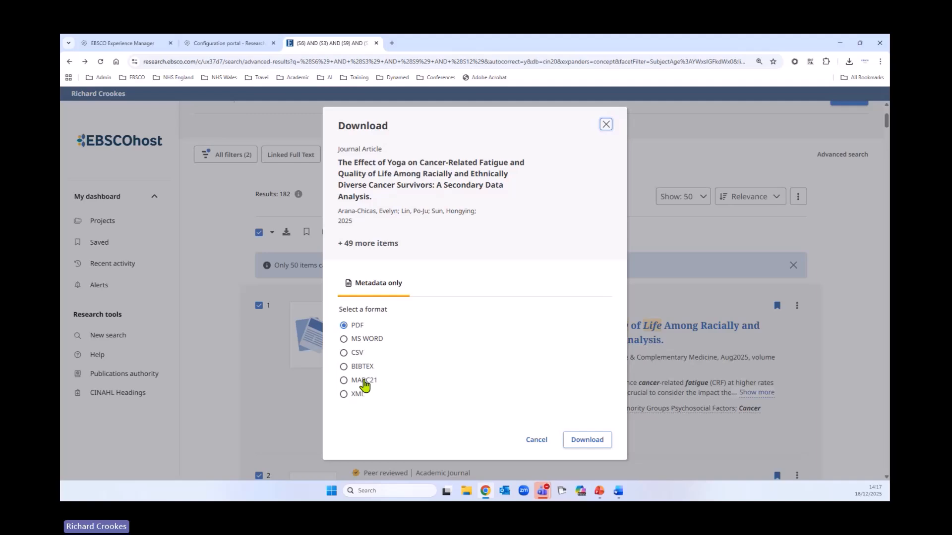
pyautogui.click(542, 436)
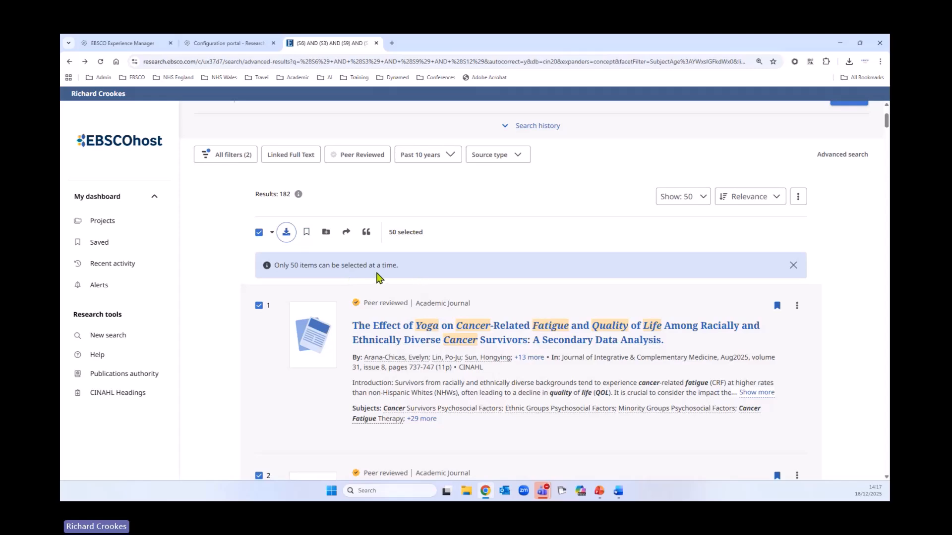
# Dismiss the selection limit notice and open the record of the first result, The Effect of Yoga on Cancer-Related Fatigue
pyautogui.scroll(-1, 402, 353)
pyautogui.scroll(-3, 401, 352)
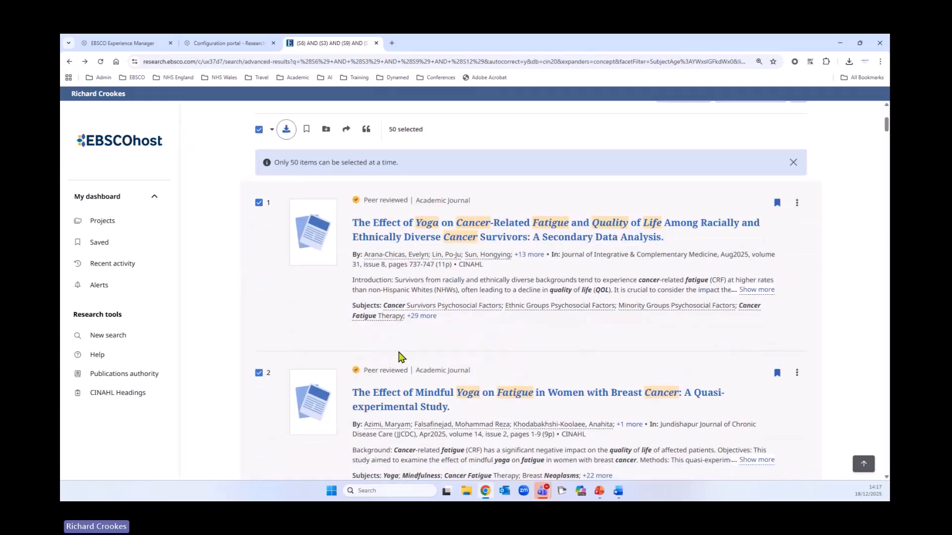
pyautogui.scroll(5, 818, 287)
pyautogui.click(795, 313)
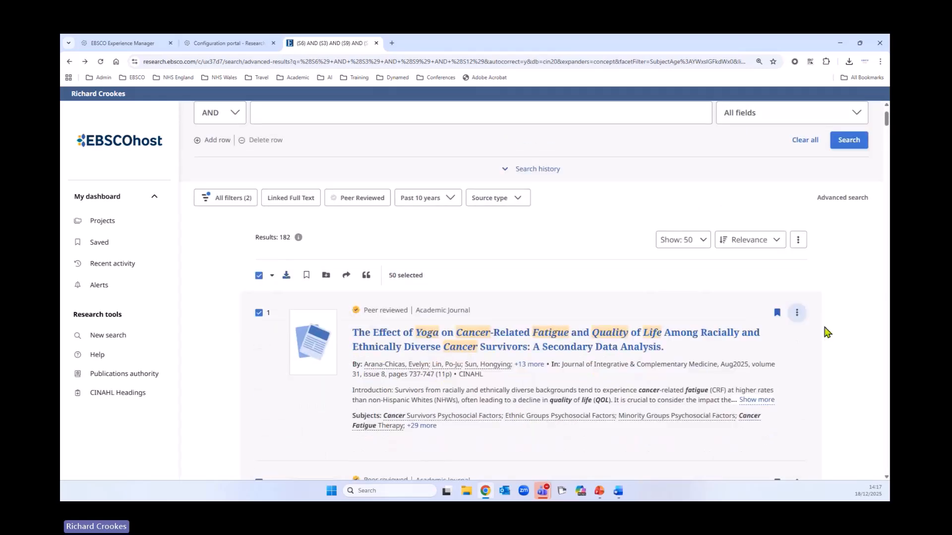
pyautogui.scroll(-2, 654, 303)
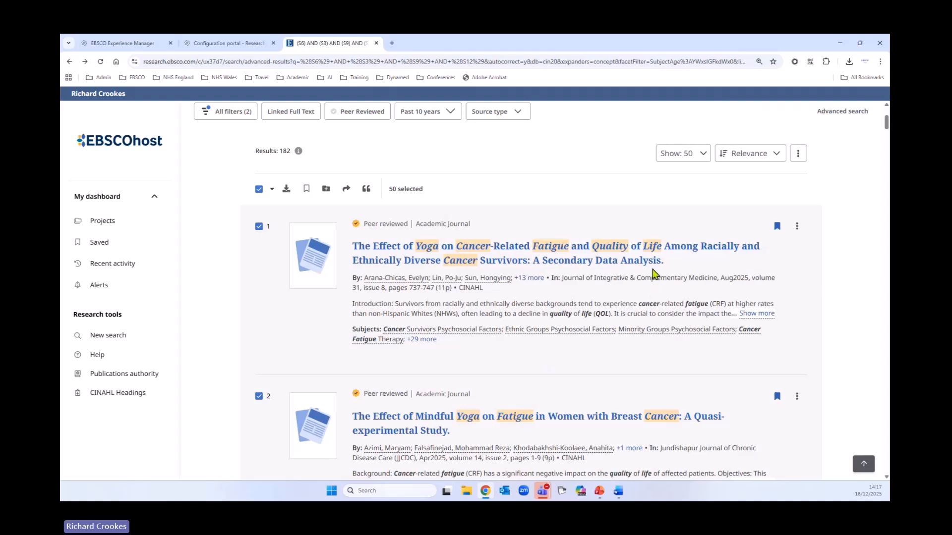
pyautogui.scroll(-1, 653, 278)
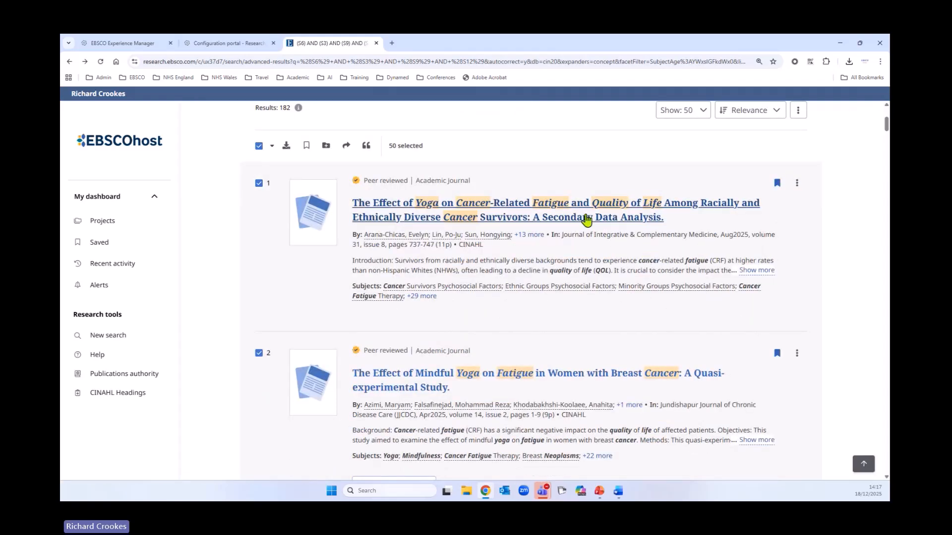
pyautogui.click(586, 219)
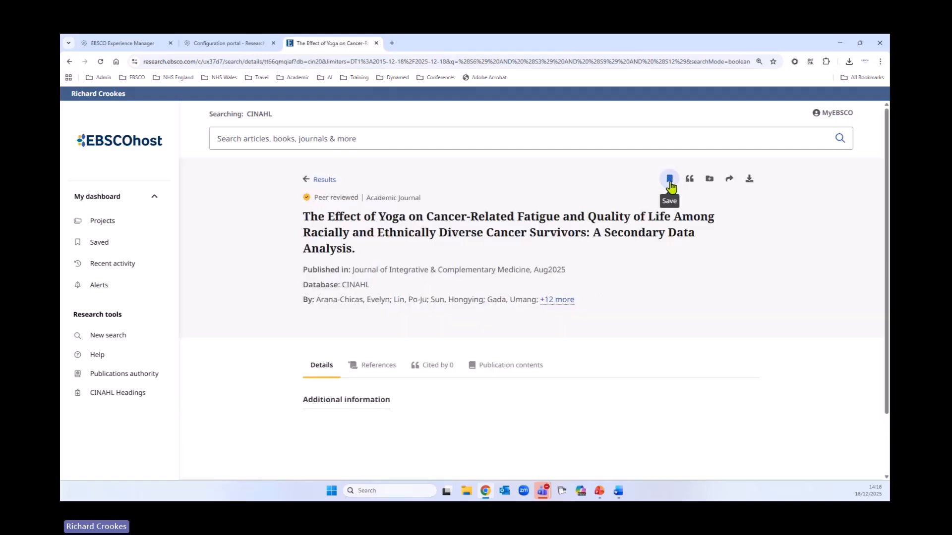
# Remove the open article from the saved items and save it again
pyautogui.click(671, 180)
pyautogui.click(669, 180)
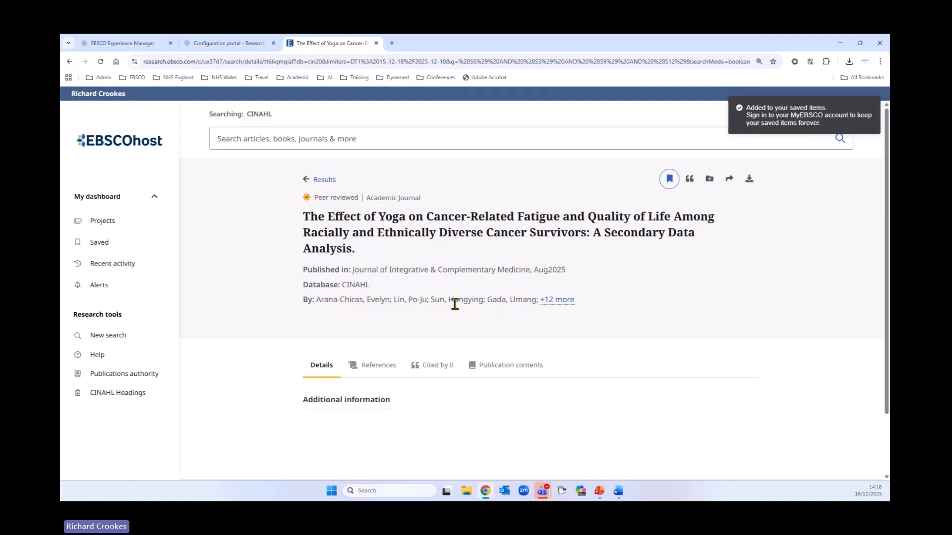
pyautogui.scroll(-3, 456, 307)
pyautogui.scroll(3, 463, 318)
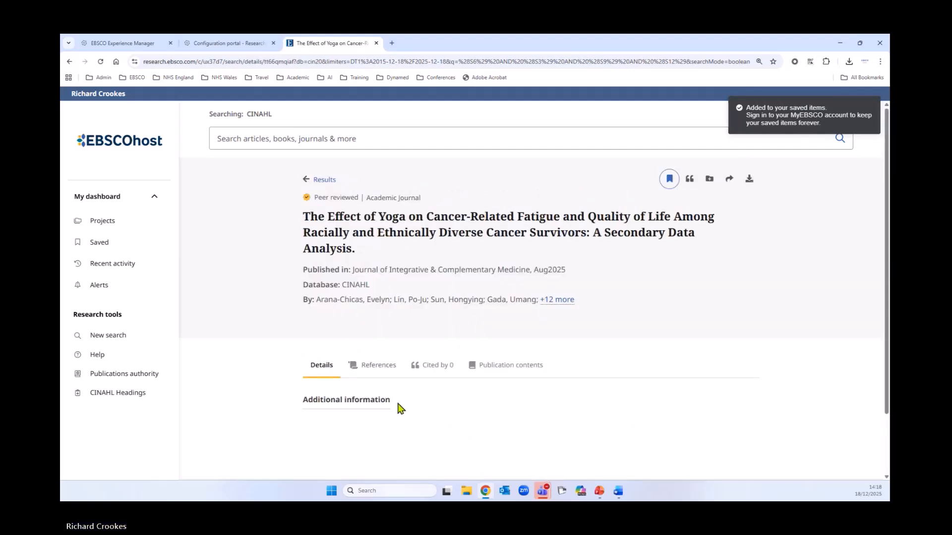
# Examine the article's Harvard citation and the list of available citation styles, and close the Cite dialog
pyautogui.click(688, 180)
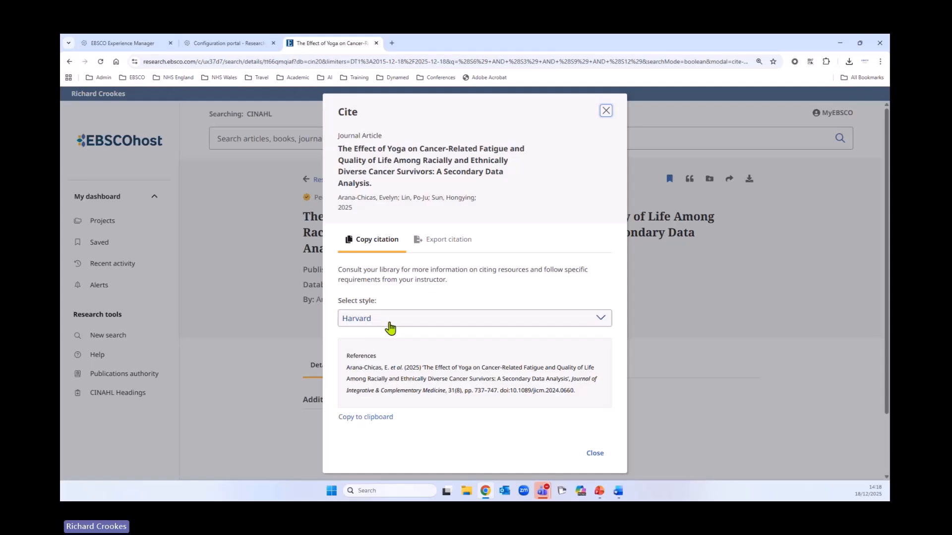
pyautogui.click(589, 319)
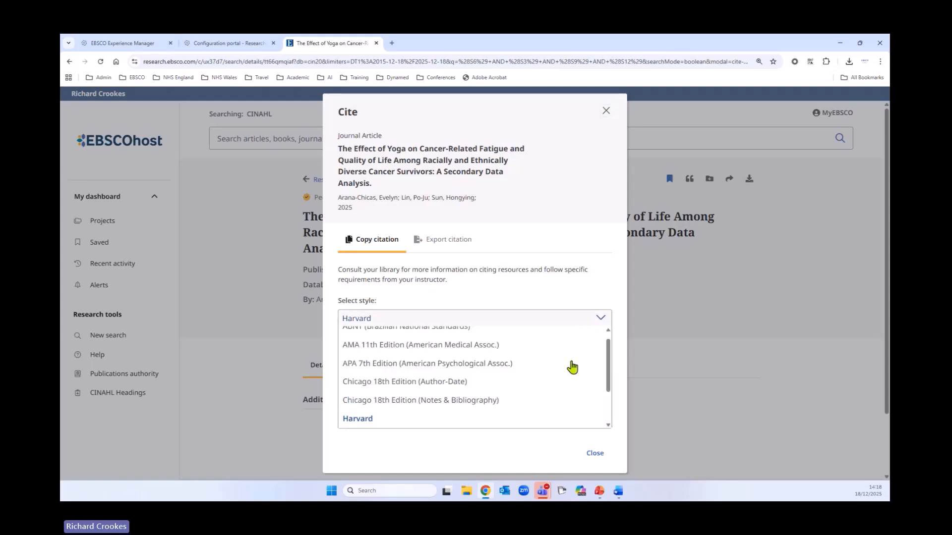
pyautogui.scroll(-1, 496, 372)
pyautogui.scroll(-2, 496, 376)
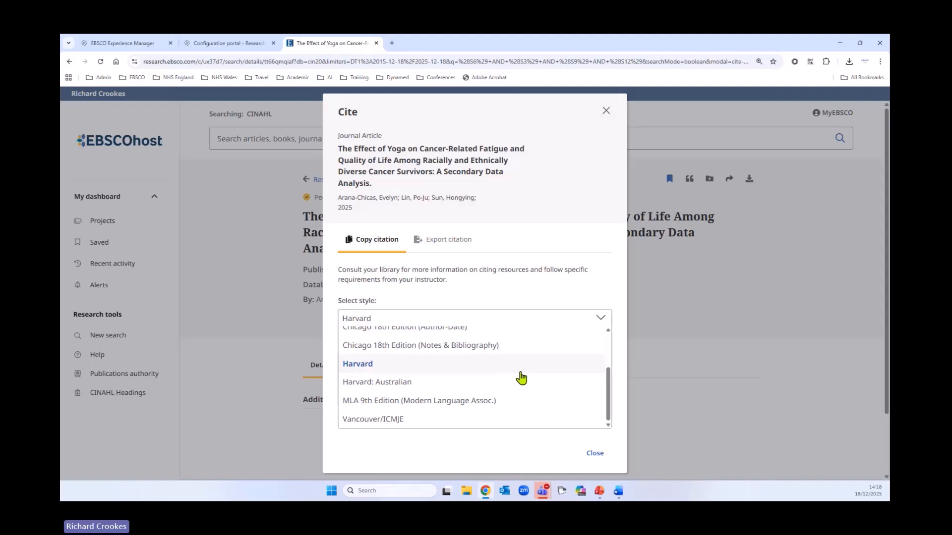
pyautogui.scroll(3, 523, 377)
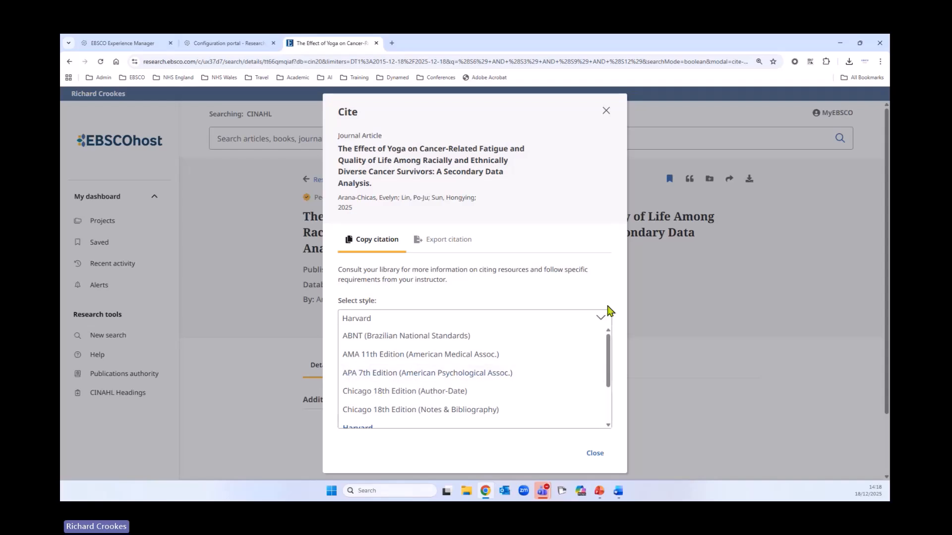
pyautogui.click(605, 112)
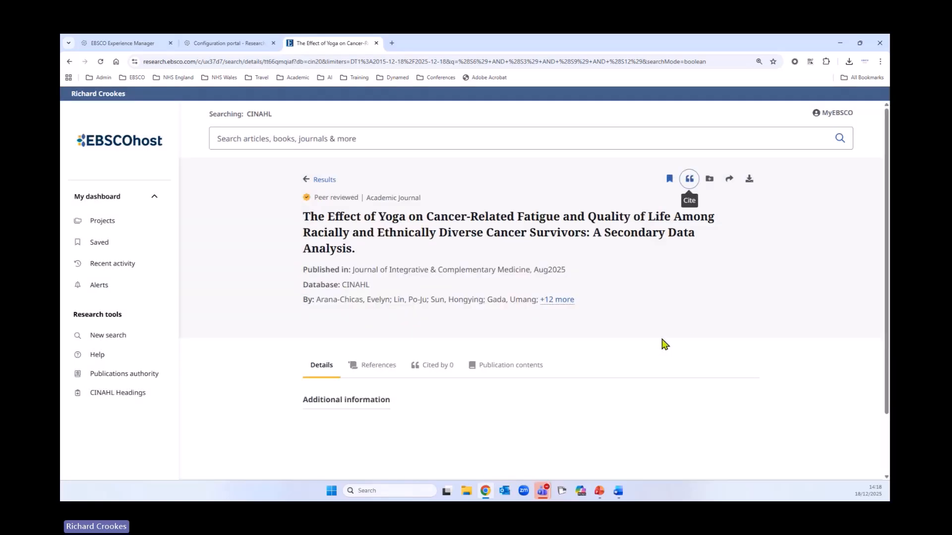
# Create a shareable link for the article, email the article to the recipient's address, and close the Share dialog
pyautogui.click(728, 180)
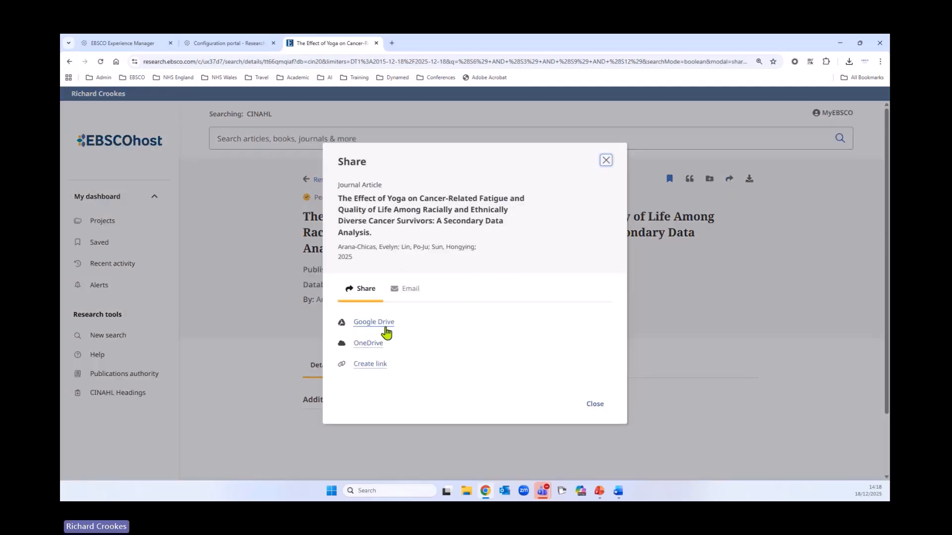
pyautogui.click(370, 365)
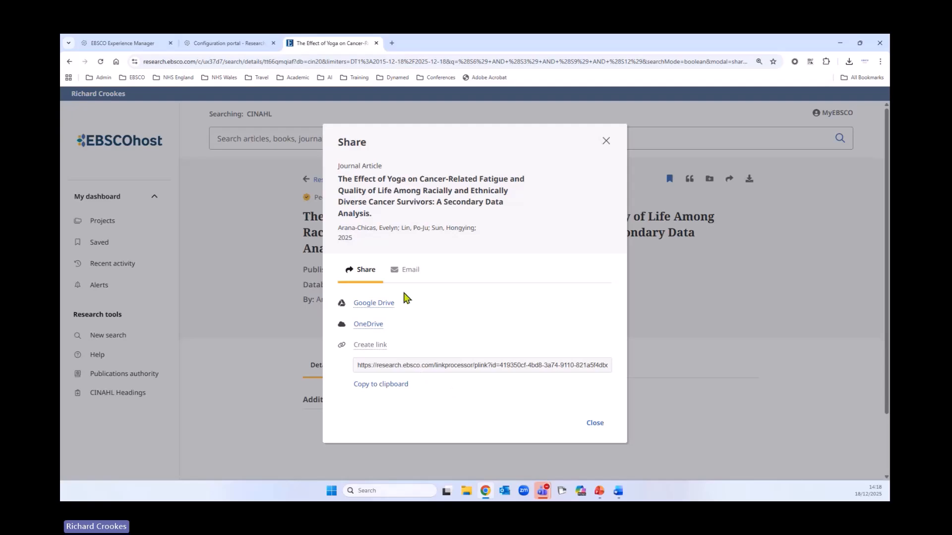
pyautogui.click(407, 271)
pyautogui.click(390, 329)
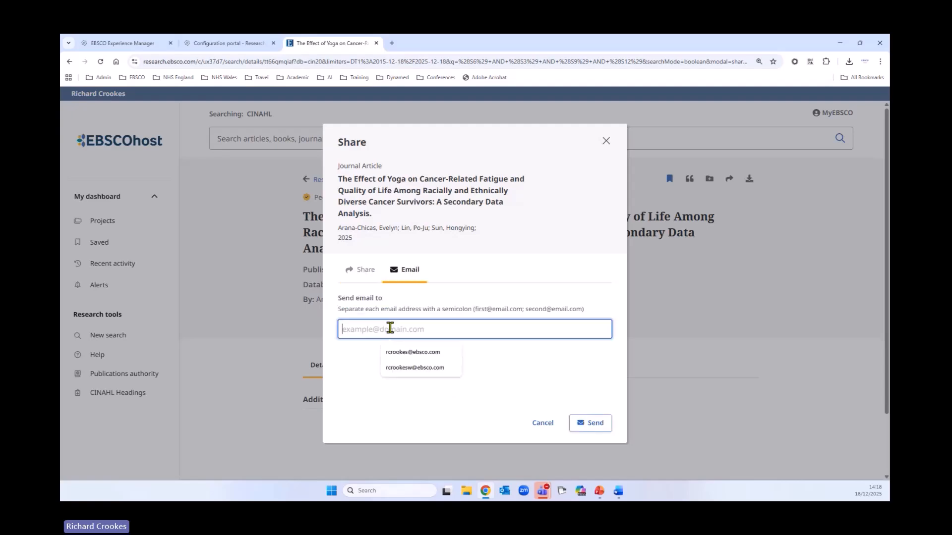
pyautogui.click(405, 355)
pyautogui.click(597, 426)
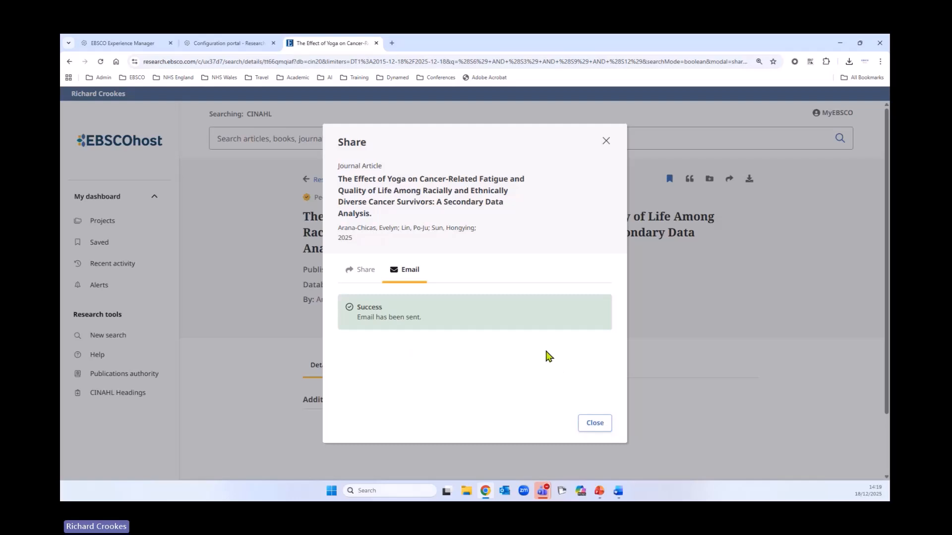
pyautogui.click(605, 141)
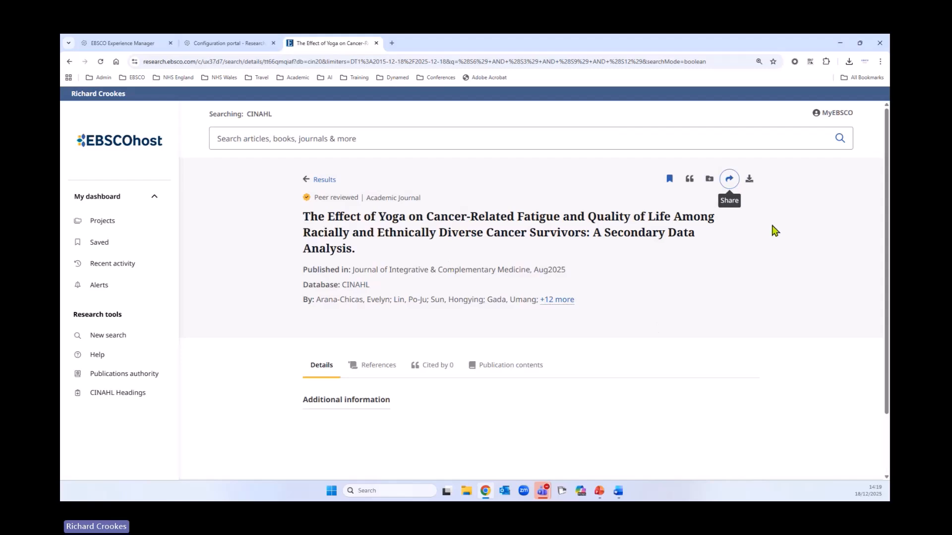
# View the single article's metadata download formats without downloading, and return to the search results list
pyautogui.click(749, 180)
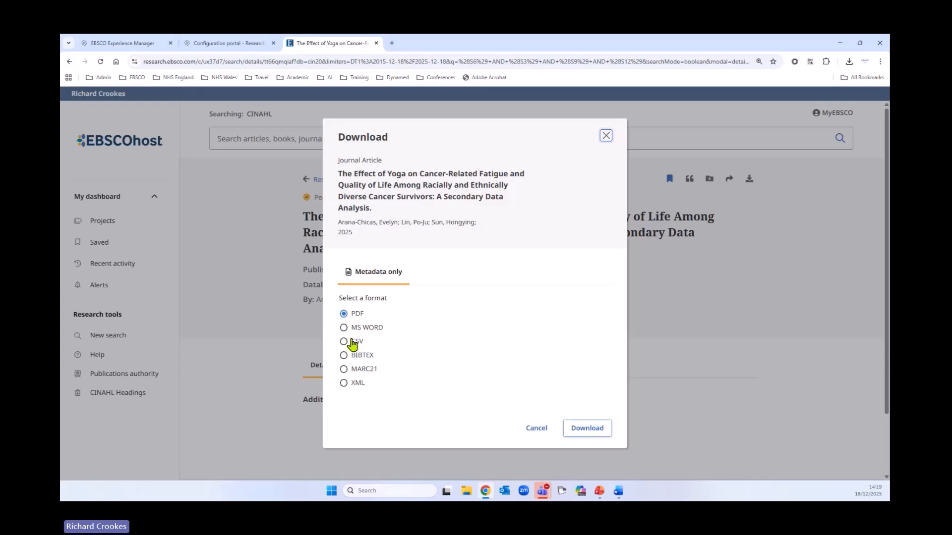
pyautogui.click(528, 430)
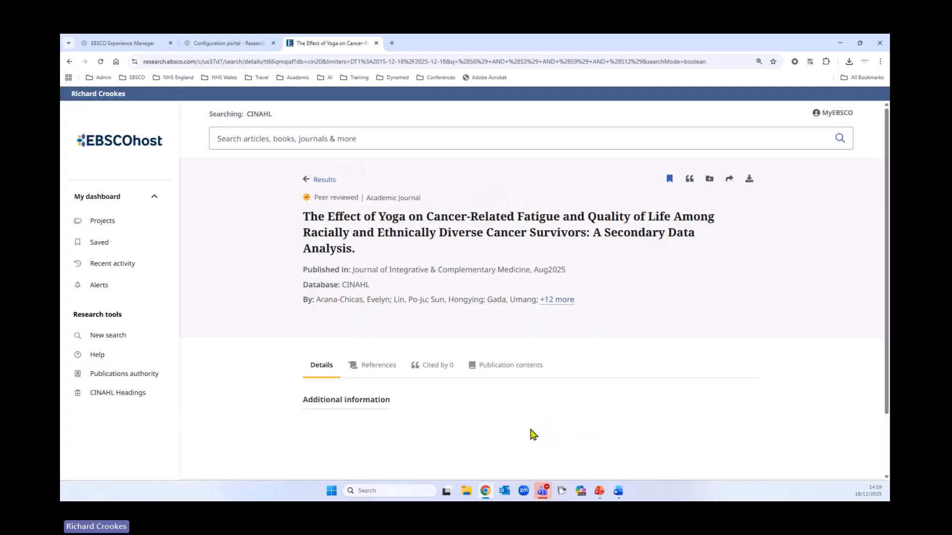
pyautogui.click(330, 183)
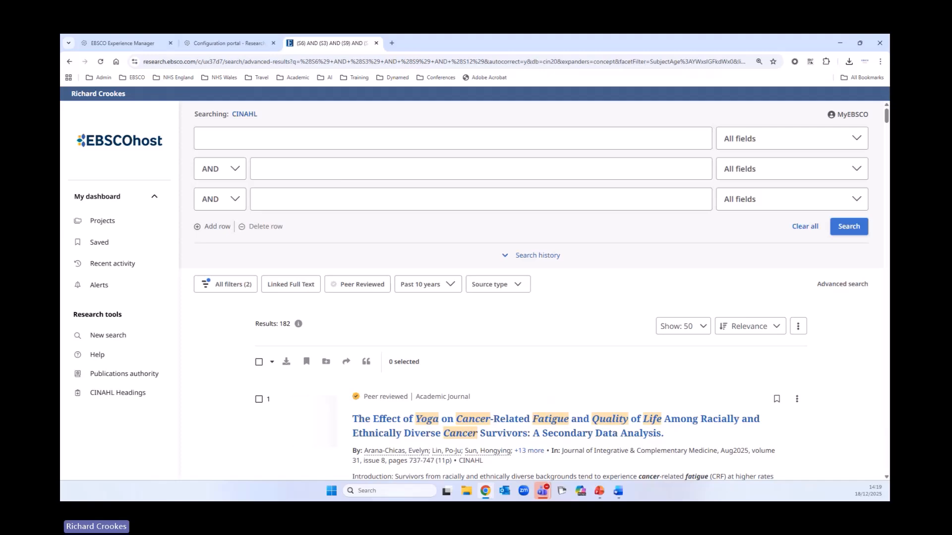
pyautogui.scroll(-2, 485, 347)
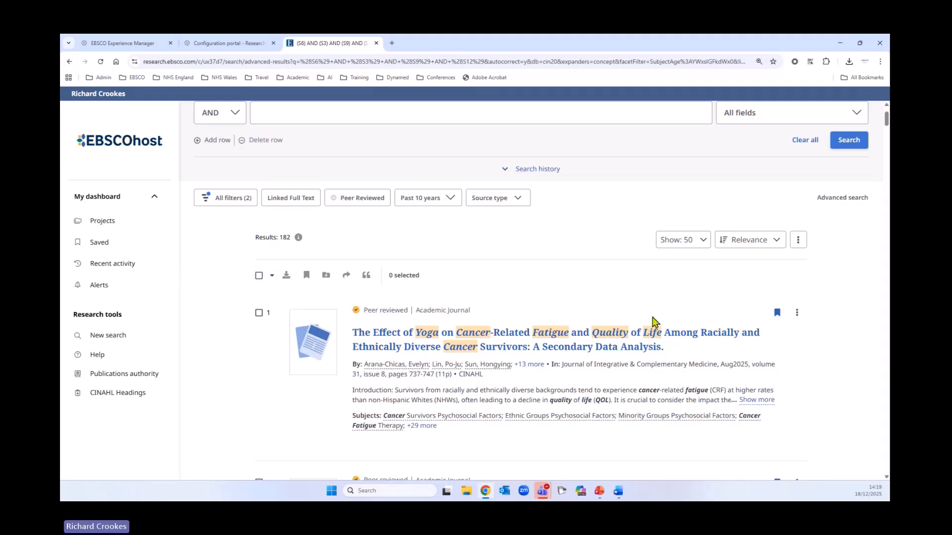
# Select all 50 results on the page, export their citations in RIS format to the Downloads folder, and close the Cite dialog
pyautogui.click(258, 276)
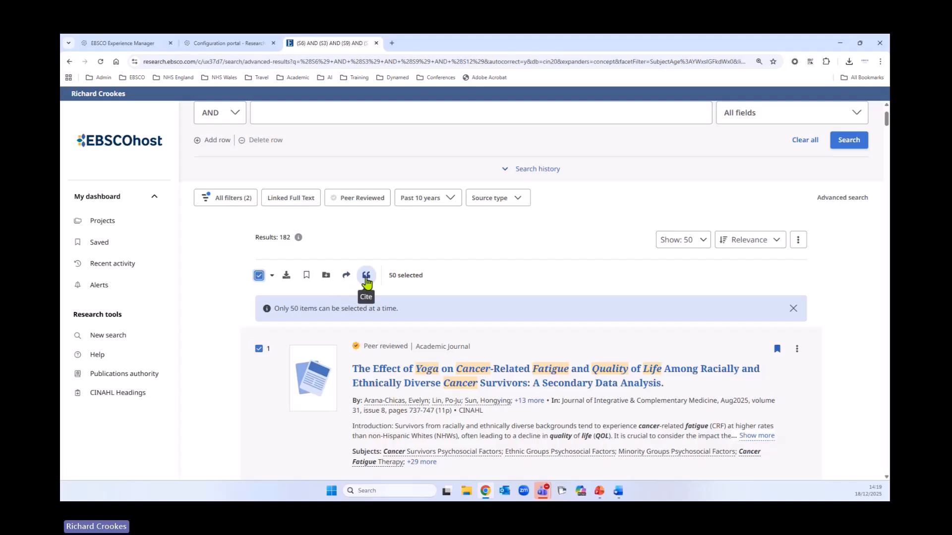
pyautogui.click(367, 279)
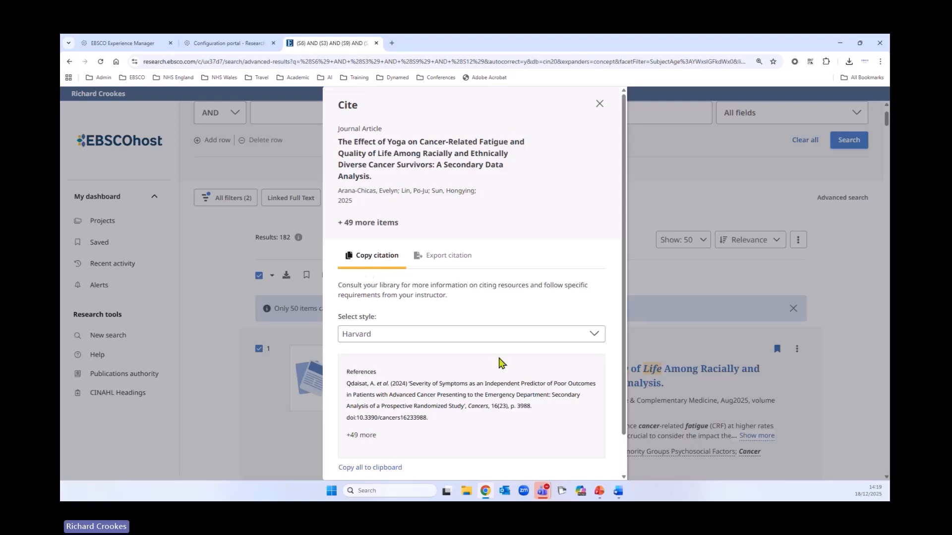
pyautogui.click(452, 257)
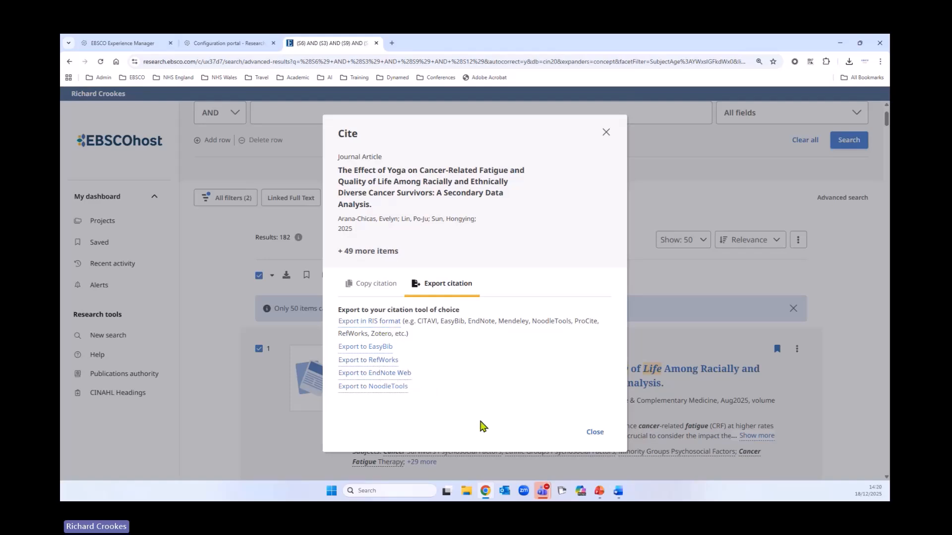
pyautogui.click(388, 322)
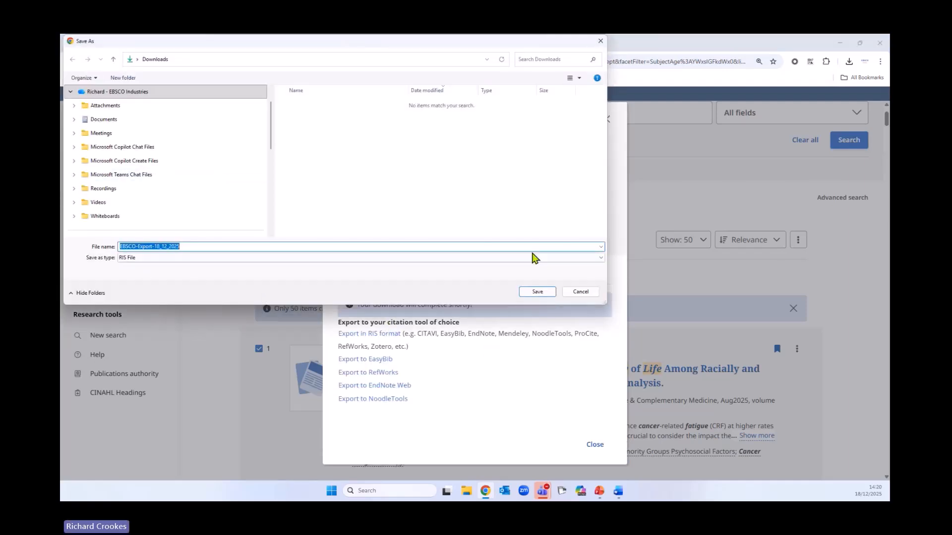
pyautogui.click(538, 291)
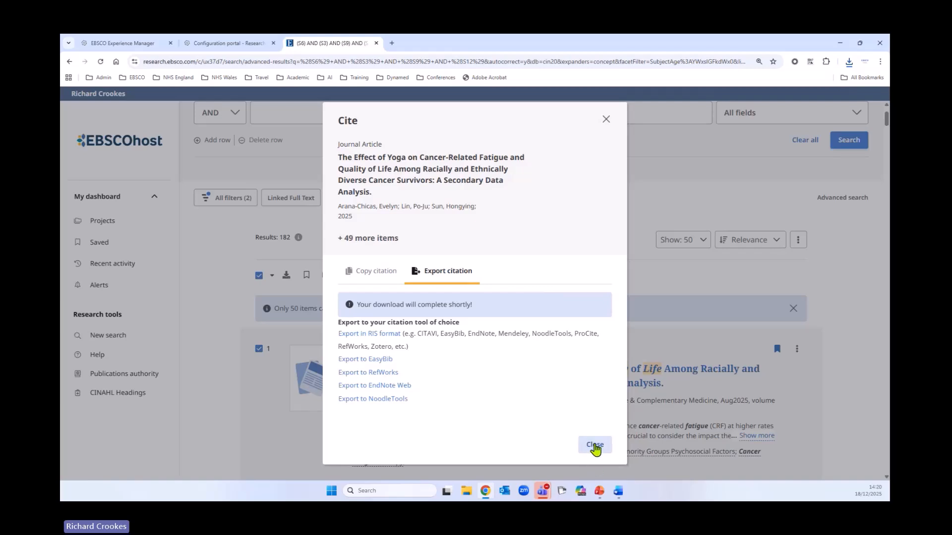
pyautogui.click(595, 445)
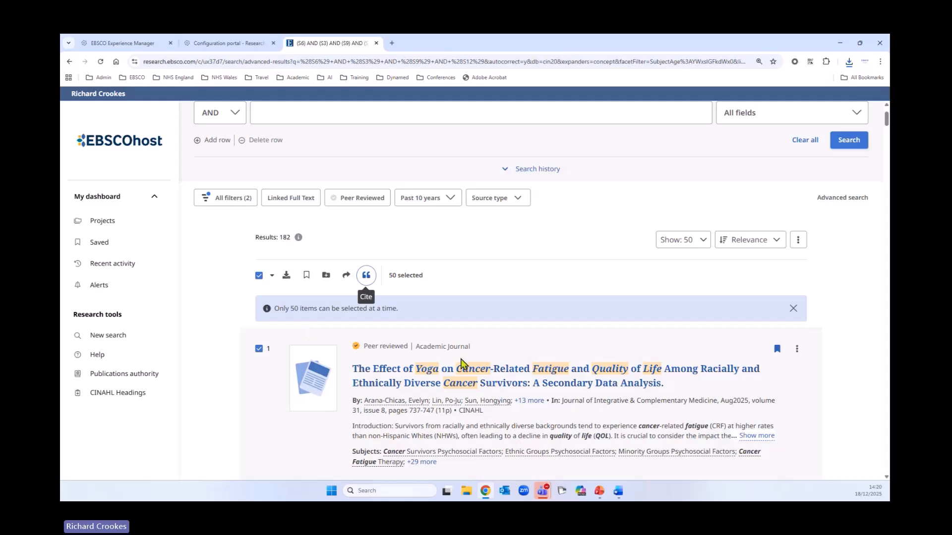
# Start the bulk export of the search results (up to 25,000) and proceed to the MyEBSCO sign-in page
pyautogui.scroll(-1, 592, 330)
pyautogui.scroll(-1, 585, 334)
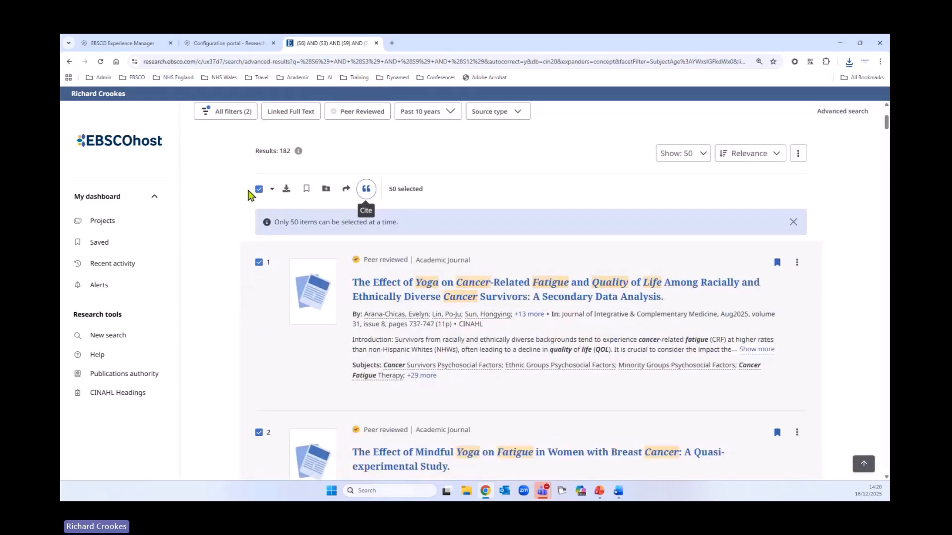
pyautogui.click(258, 190)
pyautogui.click(272, 189)
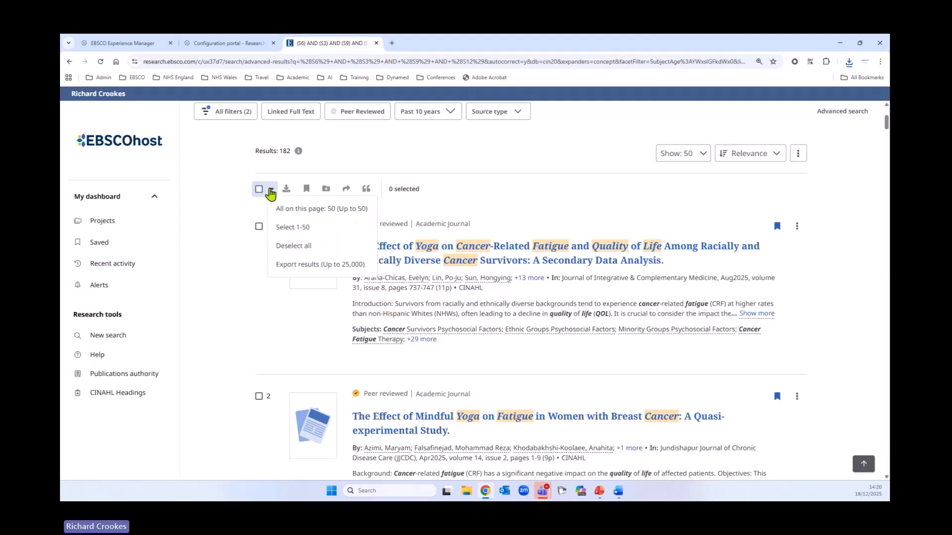
pyautogui.click(259, 189)
pyautogui.click(272, 189)
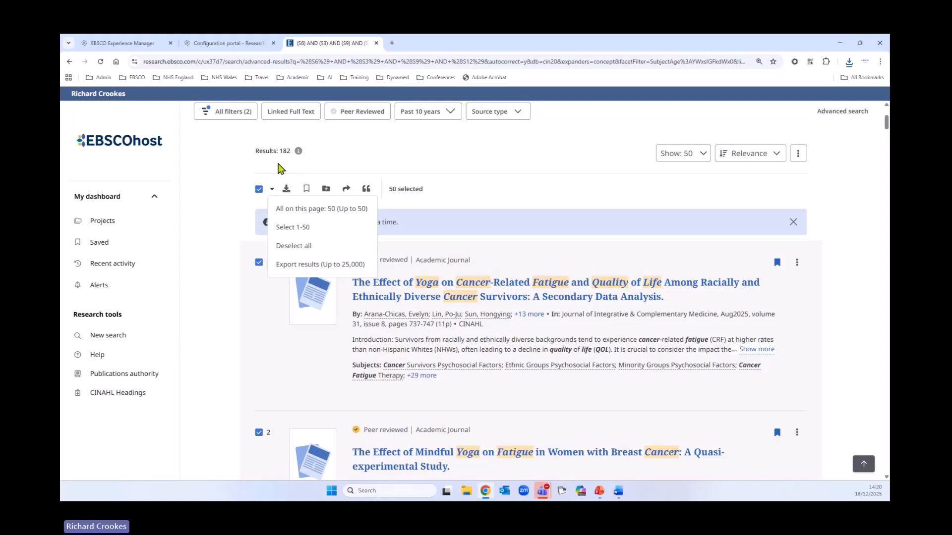
pyautogui.click(297, 265)
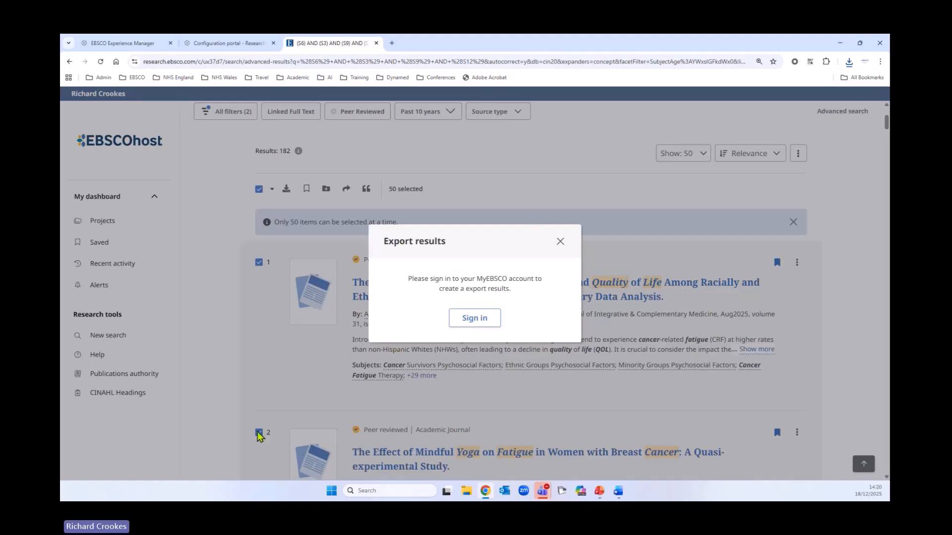
pyautogui.click(467, 323)
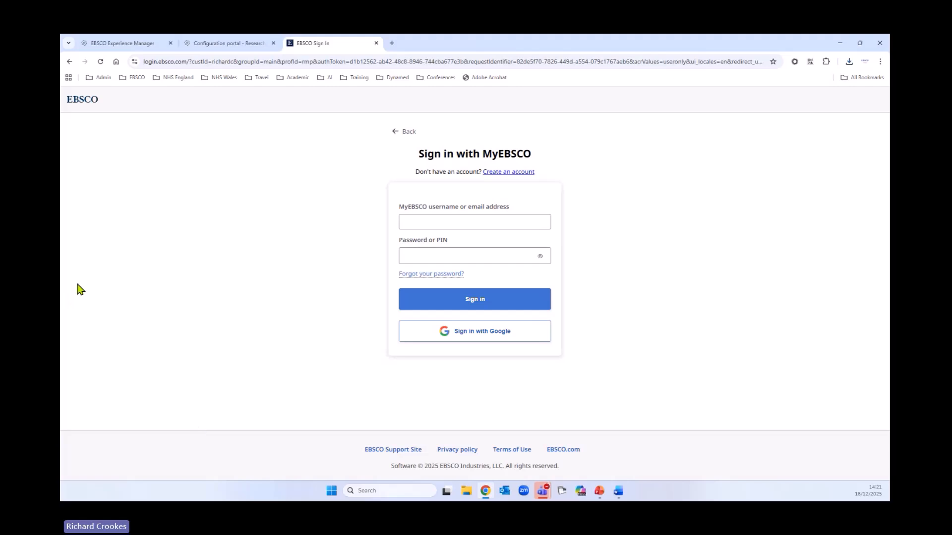
# Review the MyEBSCO account creation form and its required fields, ticking the data collection consent without creating an account
pyautogui.click(510, 175)
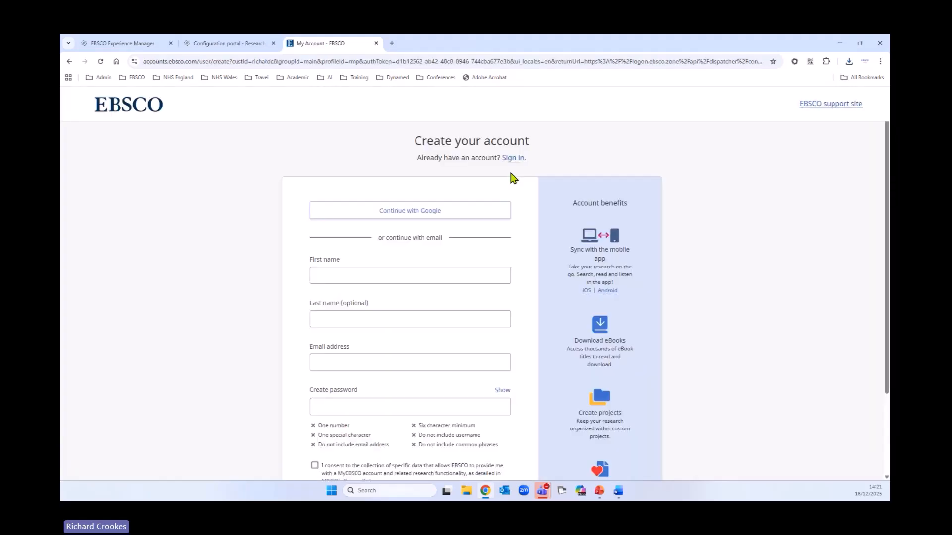
pyautogui.scroll(-1, 221, 278)
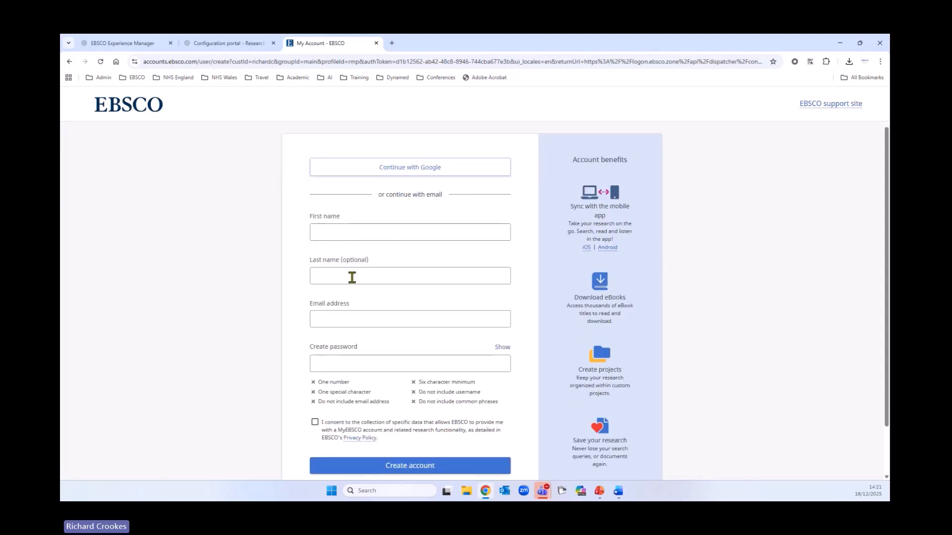
pyautogui.scroll(-1, 218, 333)
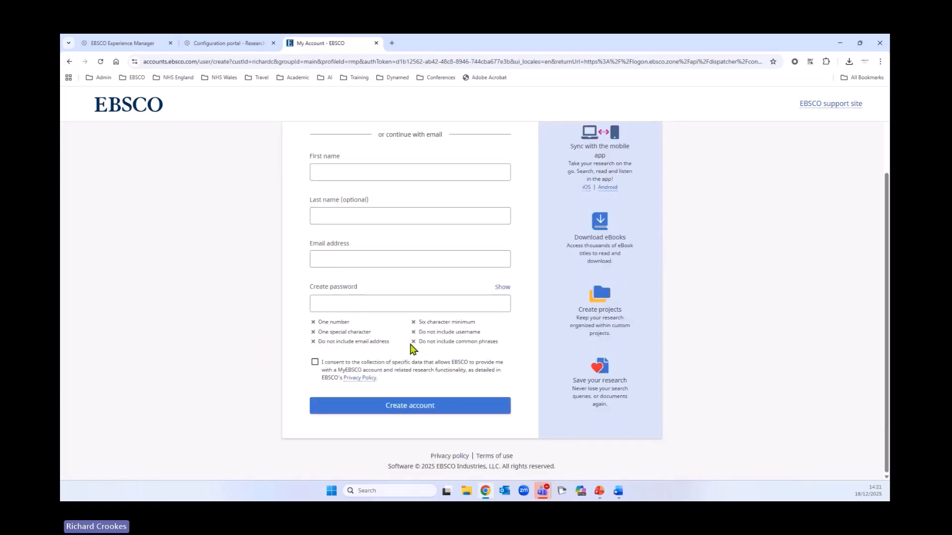
pyautogui.click(314, 364)
pyautogui.scroll(2, 272, 386)
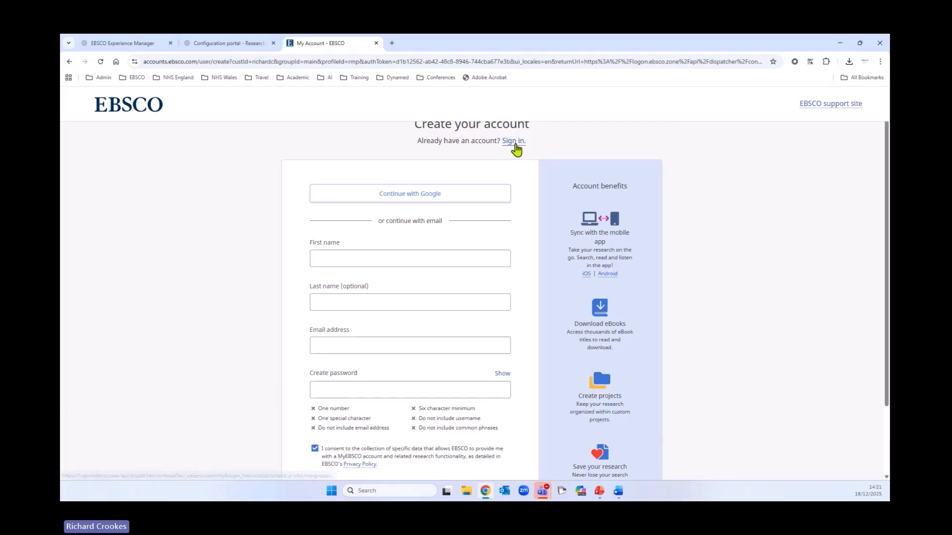
# Return to the sign-in page and sign in to MyEBSCO with the account's email address
pyautogui.click(514, 145)
pyautogui.click(461, 222)
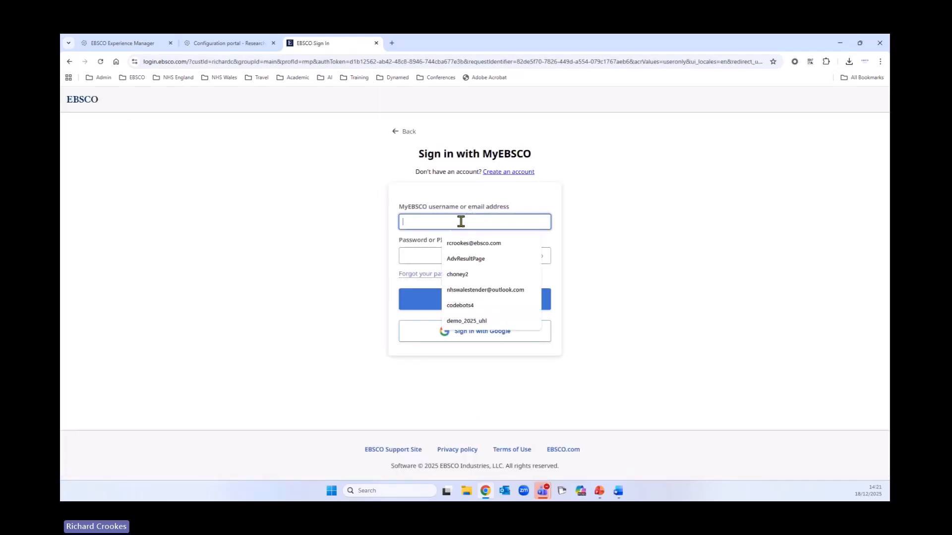
pyautogui.click(475, 243)
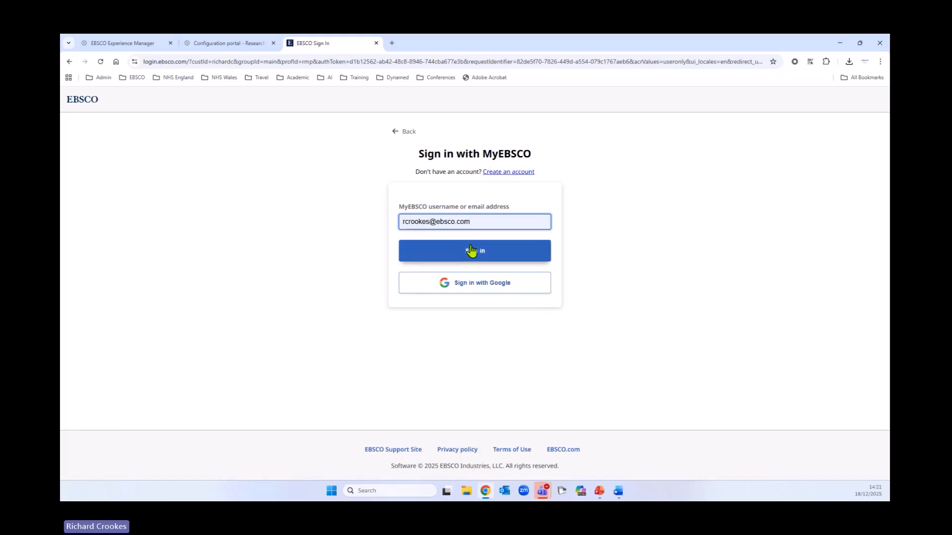
pyautogui.click(498, 258)
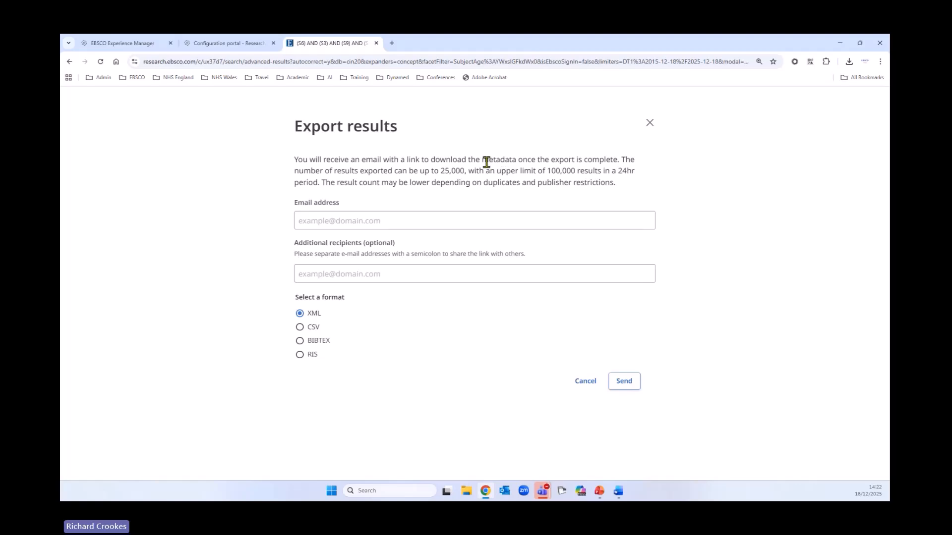
# Read the export limits, request the results export in RIS format to the account holder's email address, and close the confirmation
pyautogui.moveTo(430, 159); pyautogui.dragTo(615, 161)
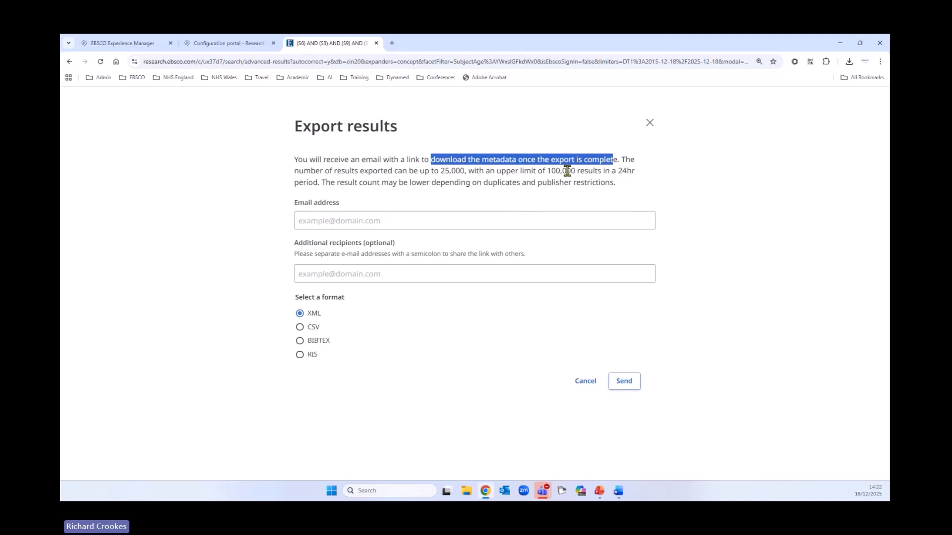
pyautogui.moveTo(551, 171); pyautogui.dragTo(637, 175)
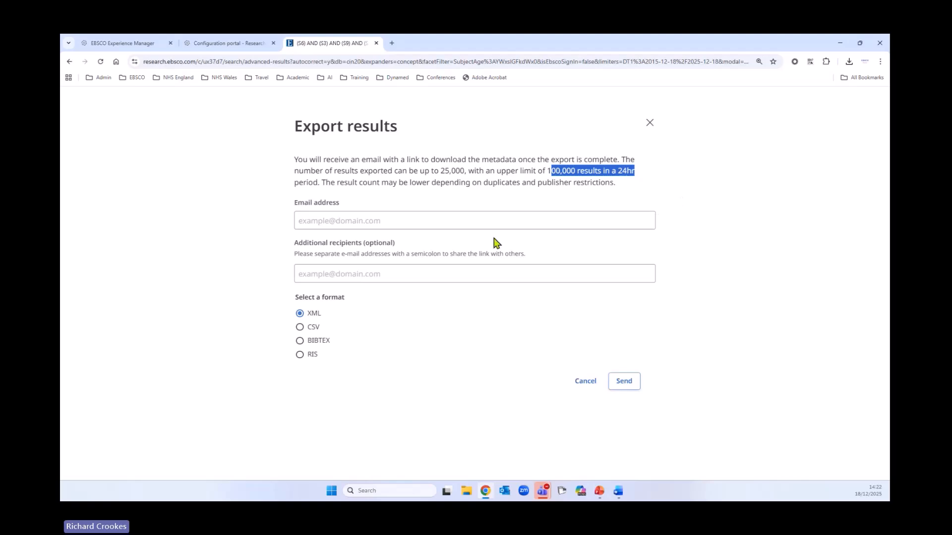
pyautogui.click(314, 218)
pyautogui.click(356, 249)
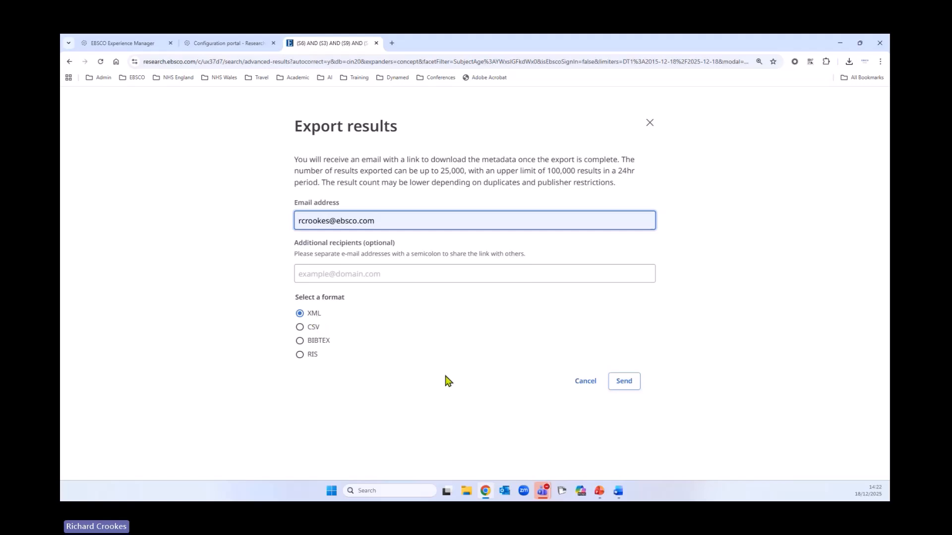
pyautogui.click(300, 354)
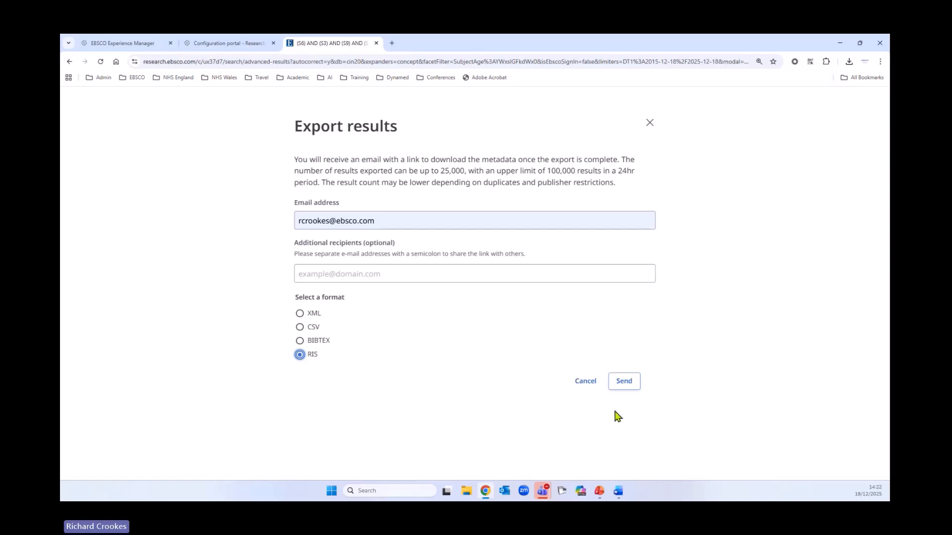
pyautogui.click(625, 386)
pyautogui.click(626, 387)
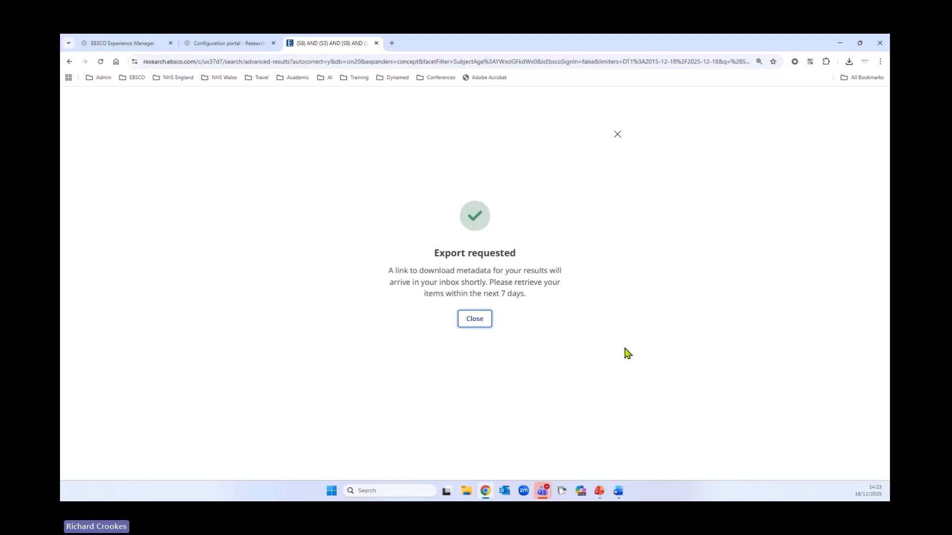
pyautogui.click(471, 320)
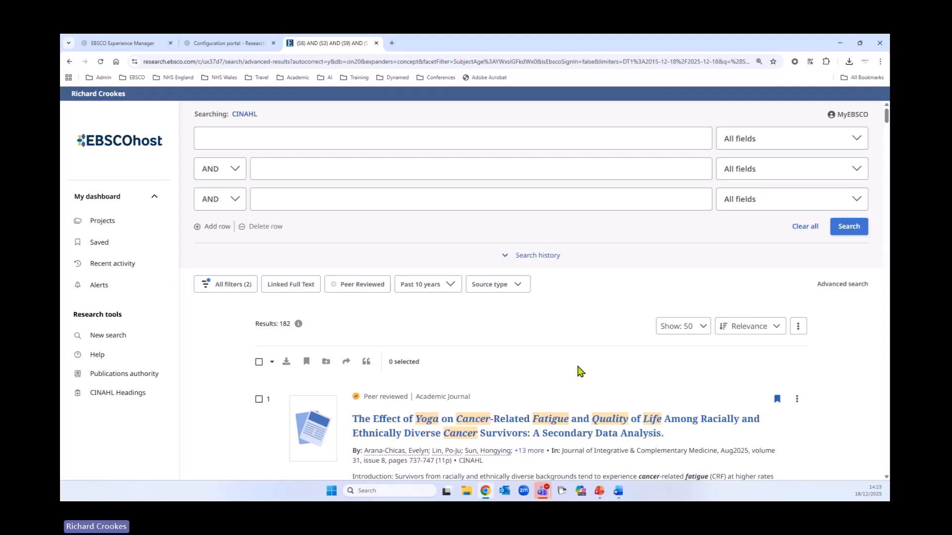
# Open the saved records in the dashboard and check their sort options, keeping the Newest order
pyautogui.scroll(-3, 570, 364)
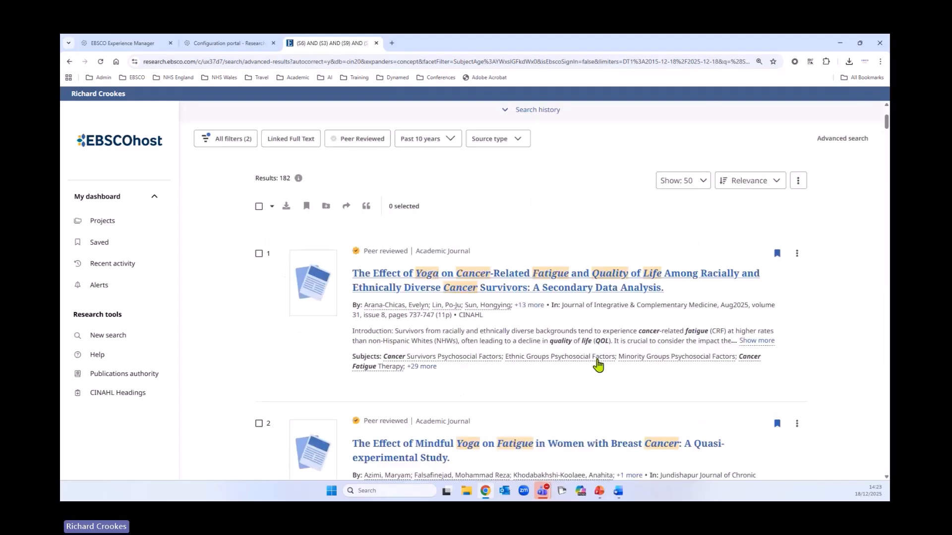
pyautogui.scroll(-3, 597, 365)
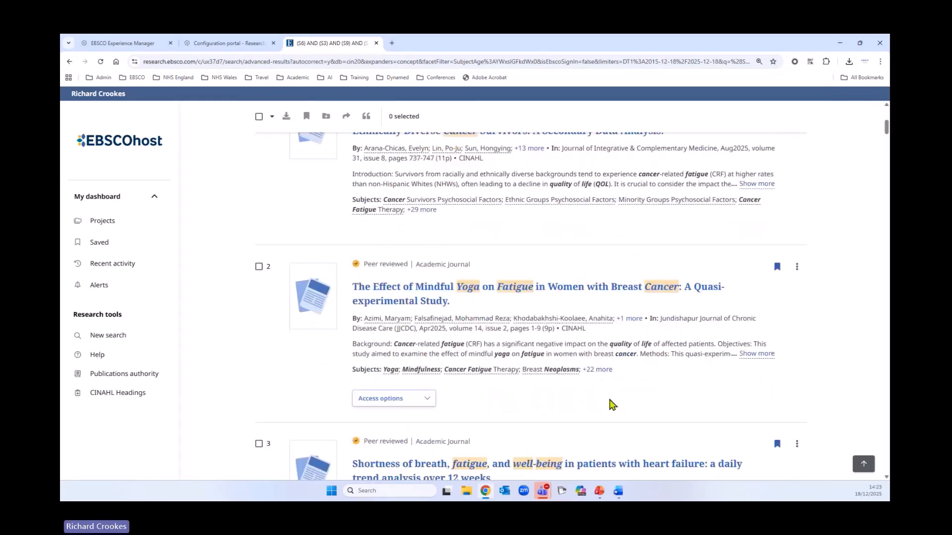
pyautogui.scroll(6, 612, 404)
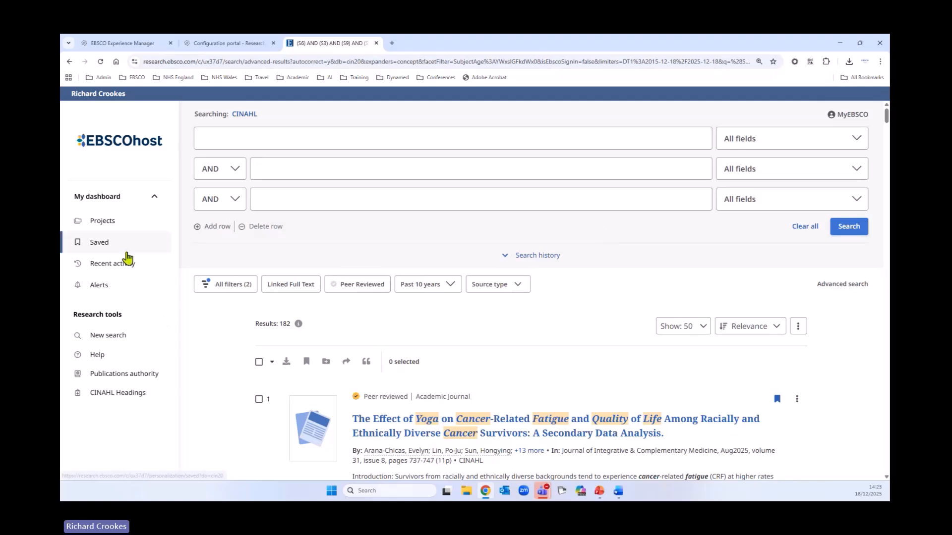
pyautogui.click(101, 246)
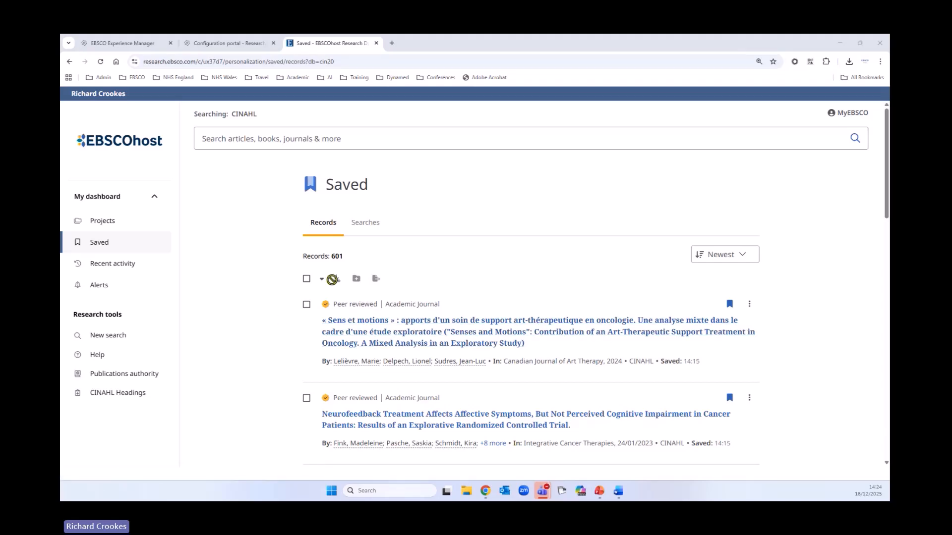
pyautogui.click(716, 257)
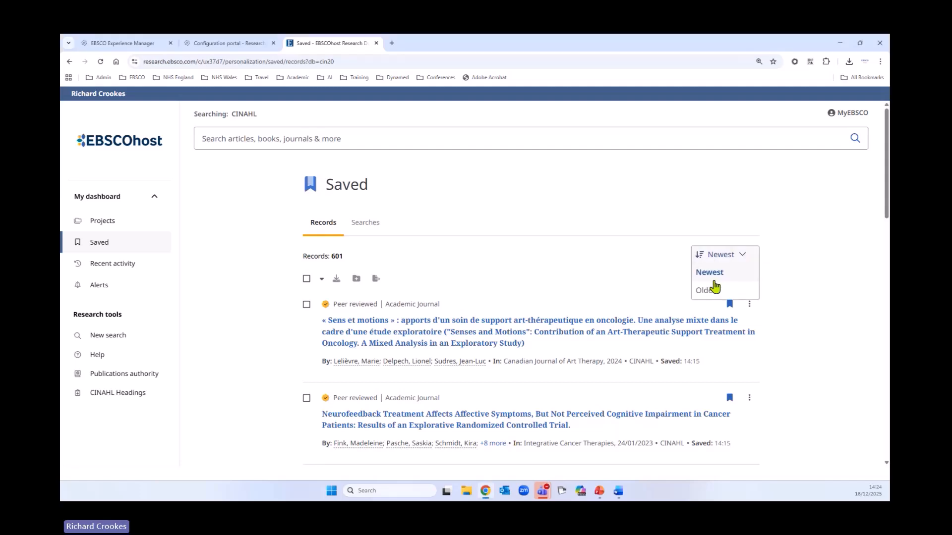
pyautogui.click(559, 257)
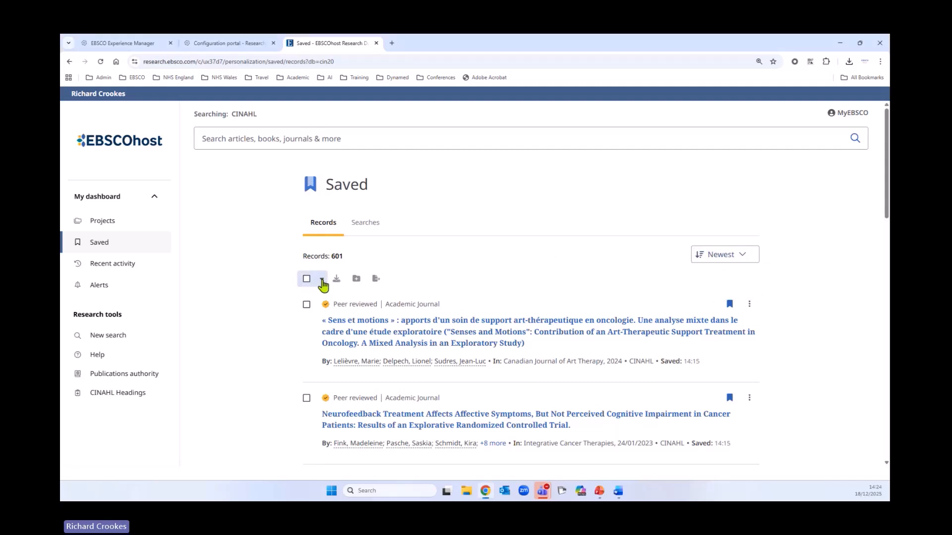
# Select the first two saved records, export their citations to RefWorks, and return to the EBSCOhost saved records
pyautogui.click(306, 304)
pyautogui.click(307, 398)
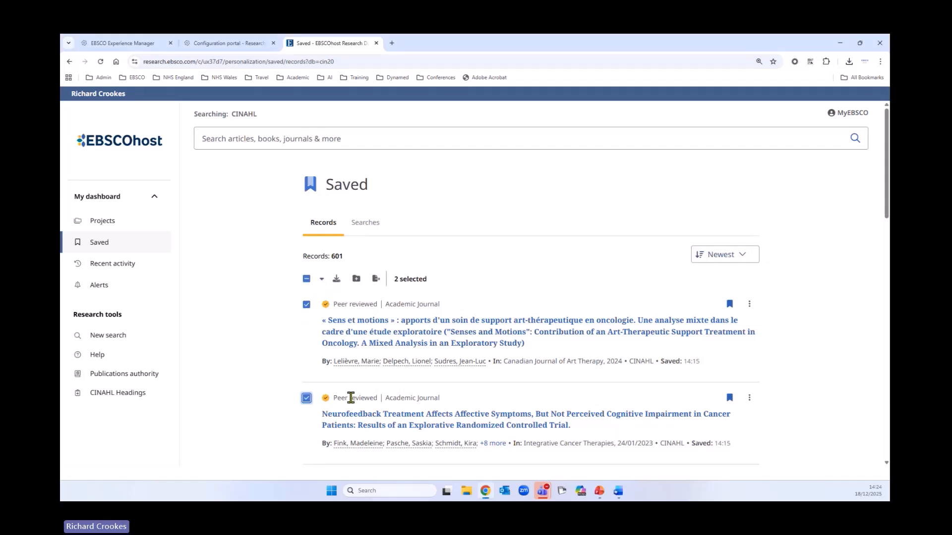
pyautogui.scroll(-2, 308, 404)
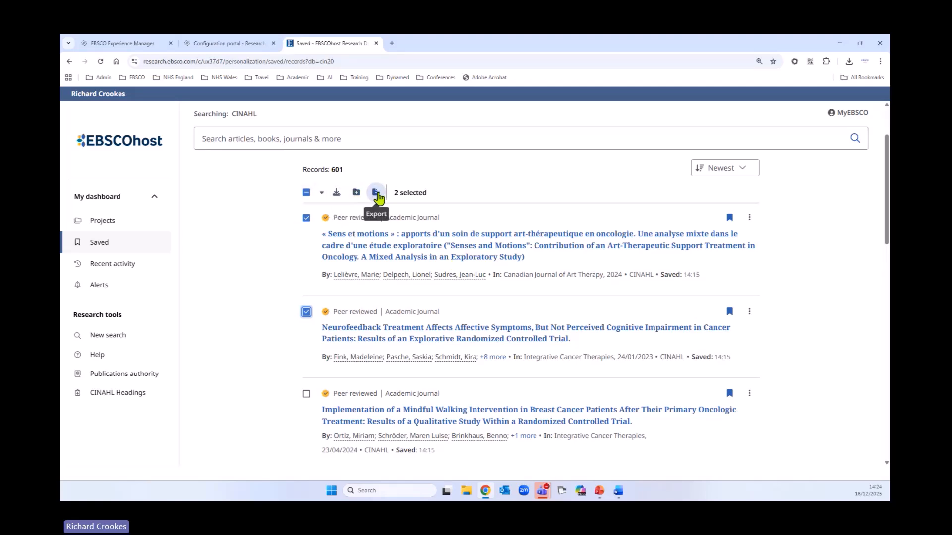
pyautogui.click(375, 192)
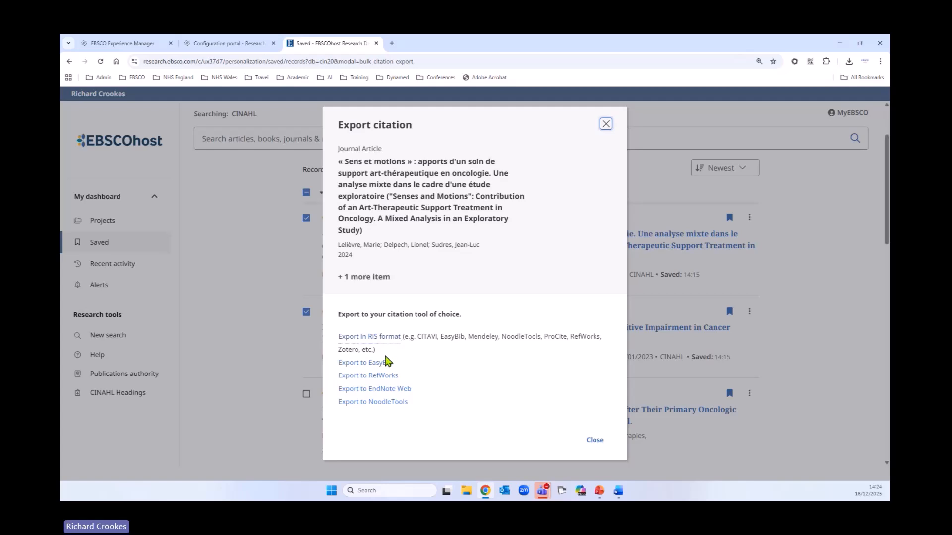
pyautogui.click(371, 381)
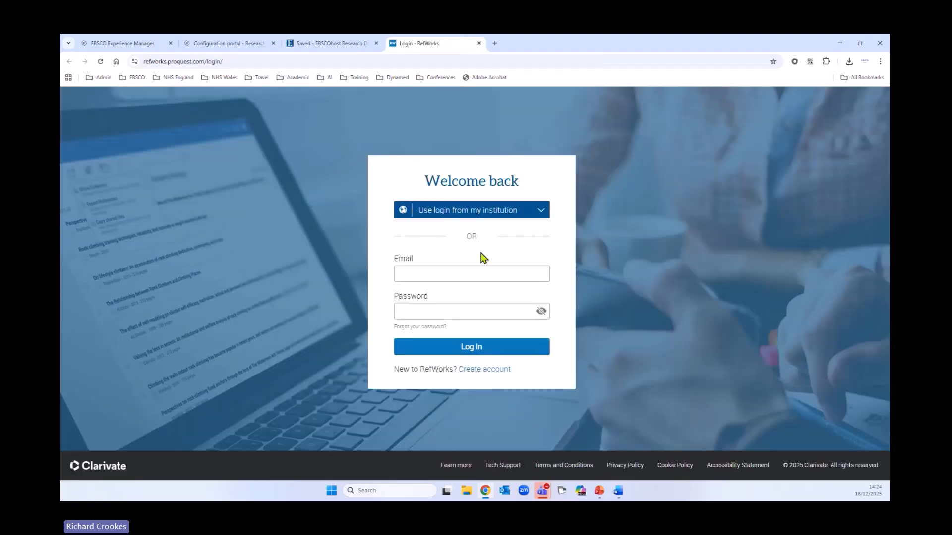
pyautogui.click(337, 45)
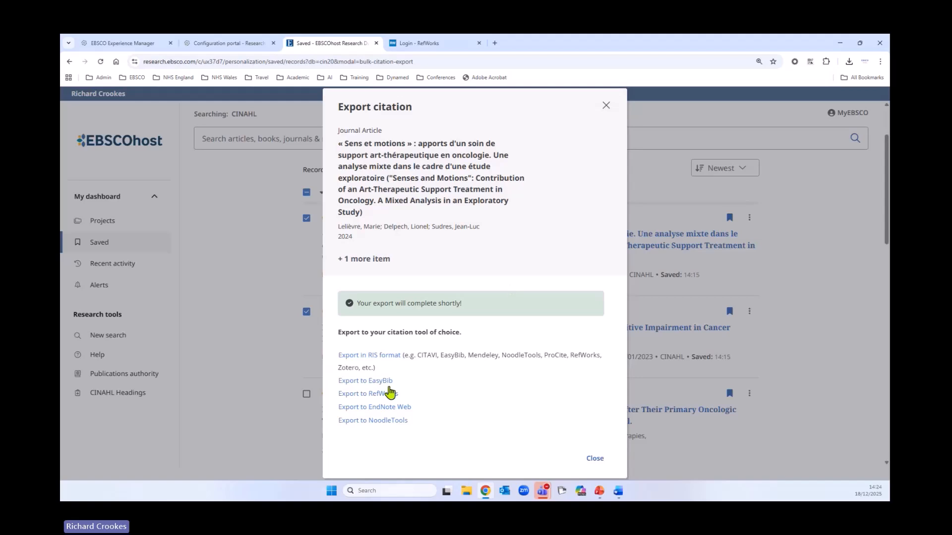
# Export the citations of the two selected saved records to EndNote Web, return to EBSCOhost, and close the export dialog
pyautogui.click(399, 408)
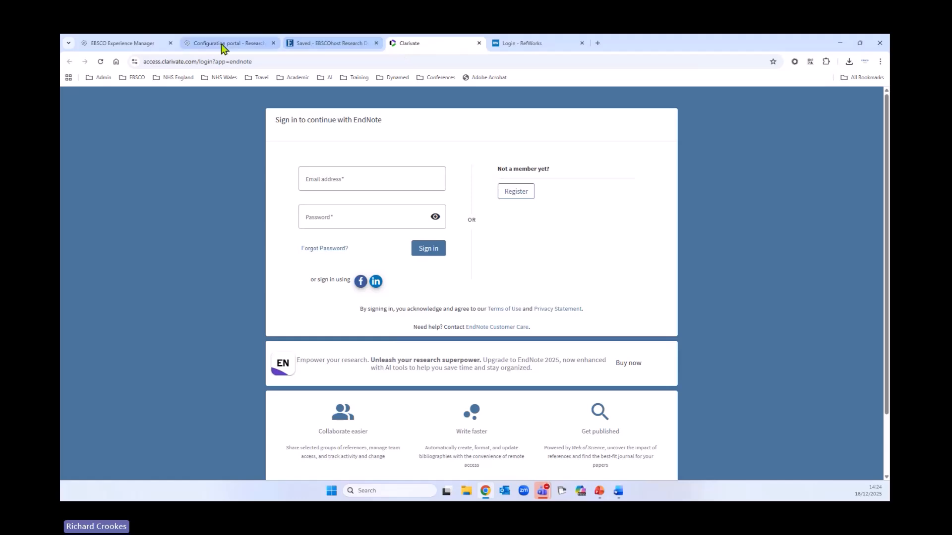
pyautogui.click(321, 49)
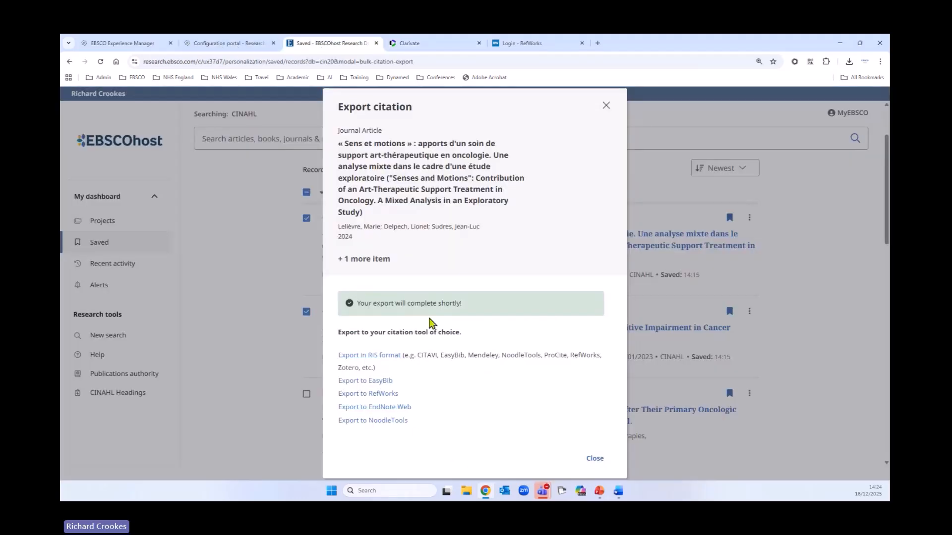
pyautogui.click(595, 458)
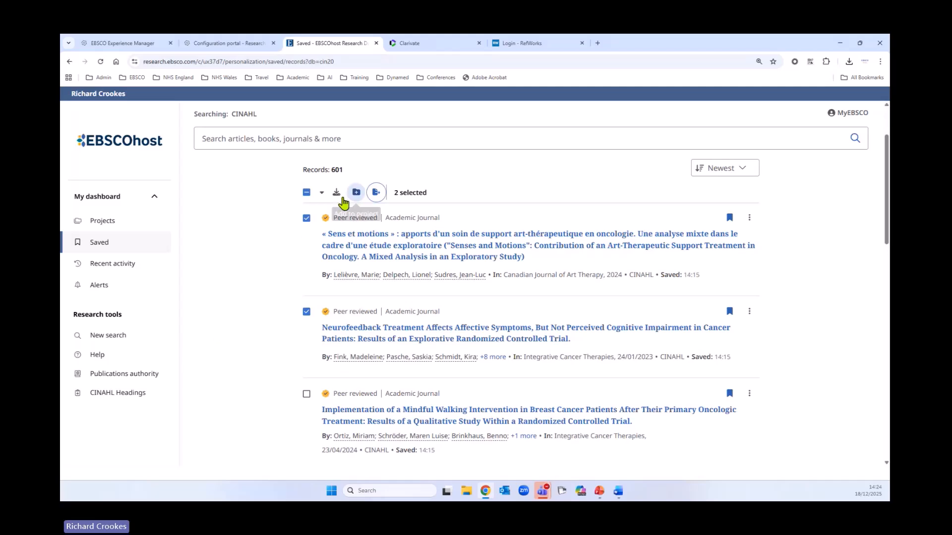
# Check the download formats offered for the two selected saved records, and leave without downloading
pyautogui.click(336, 192)
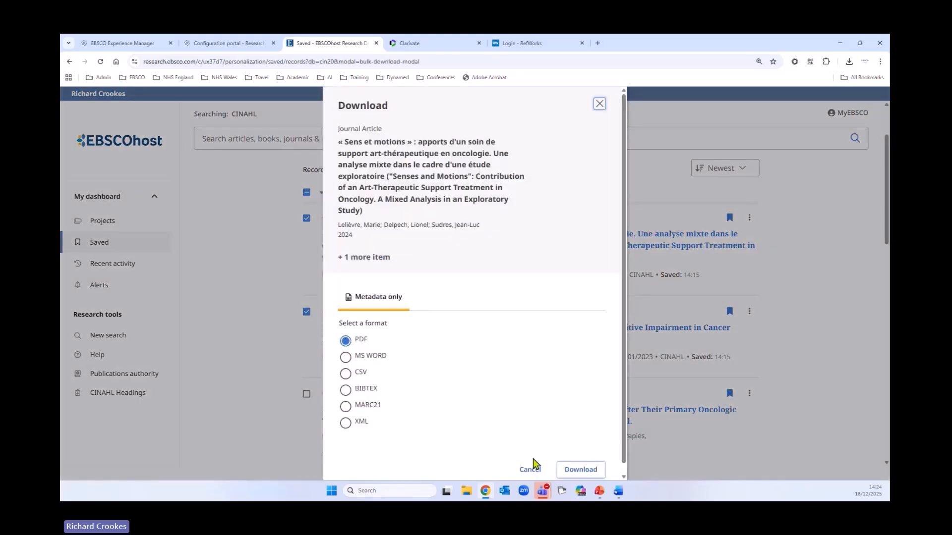
pyautogui.click(529, 470)
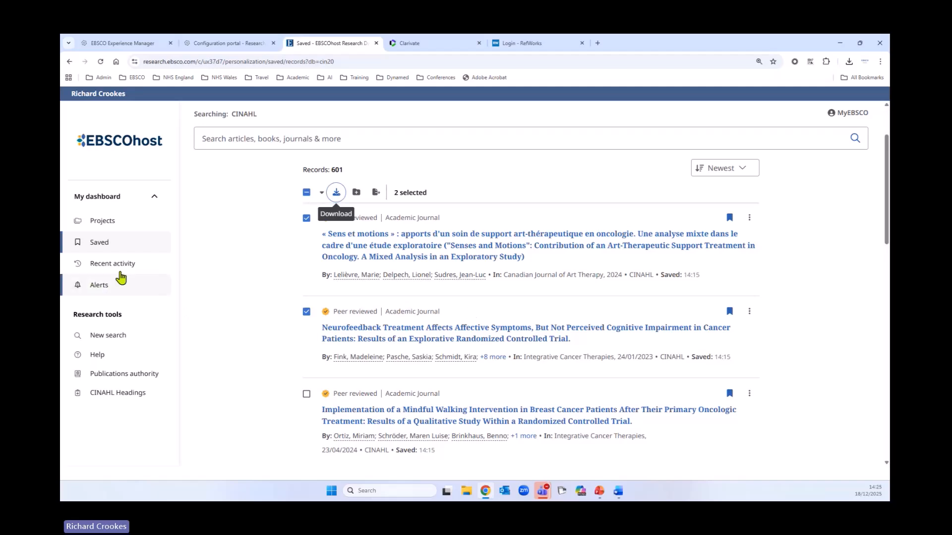
# Return to the CINAHL search results and show the search history sorted by ID in ascending order, starting with S1
pyautogui.click(70, 61)
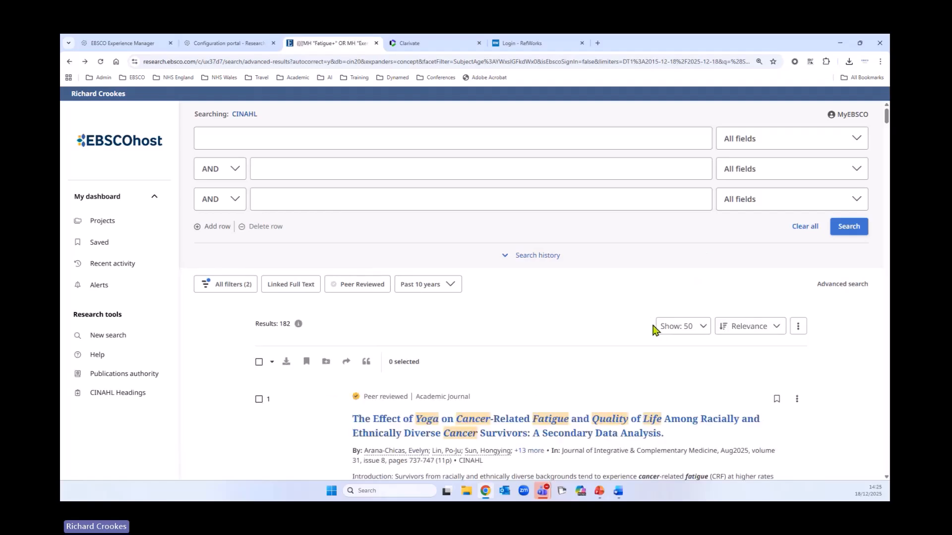
pyautogui.scroll(-1, 658, 325)
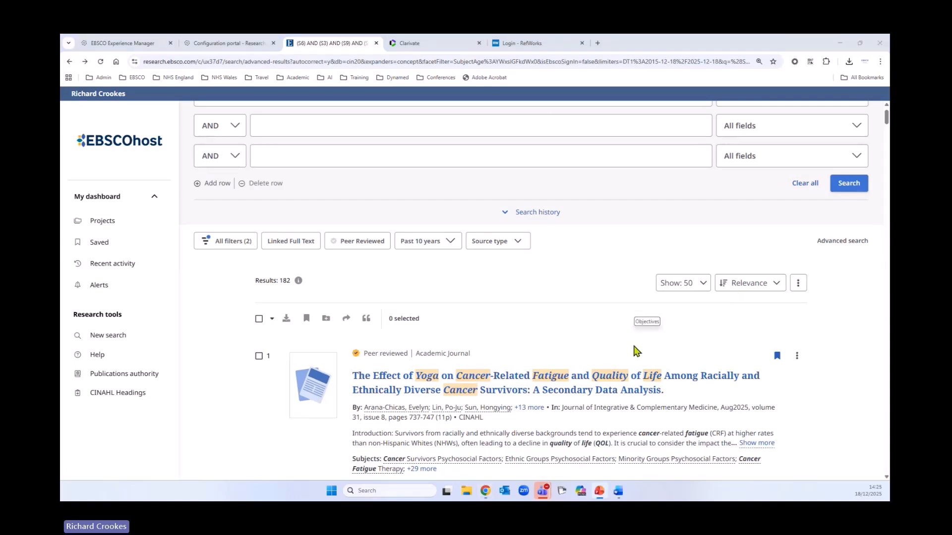
pyautogui.scroll(1, 638, 354)
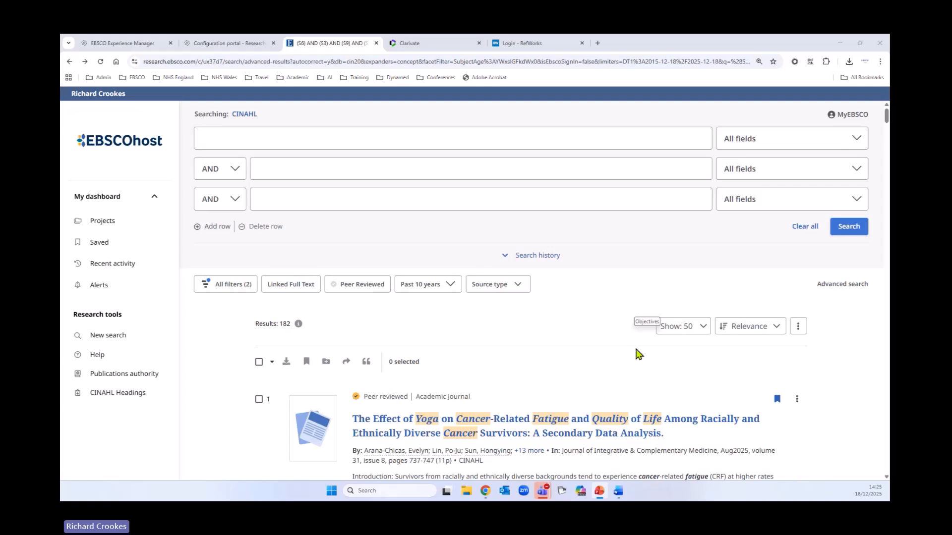
pyautogui.click(505, 261)
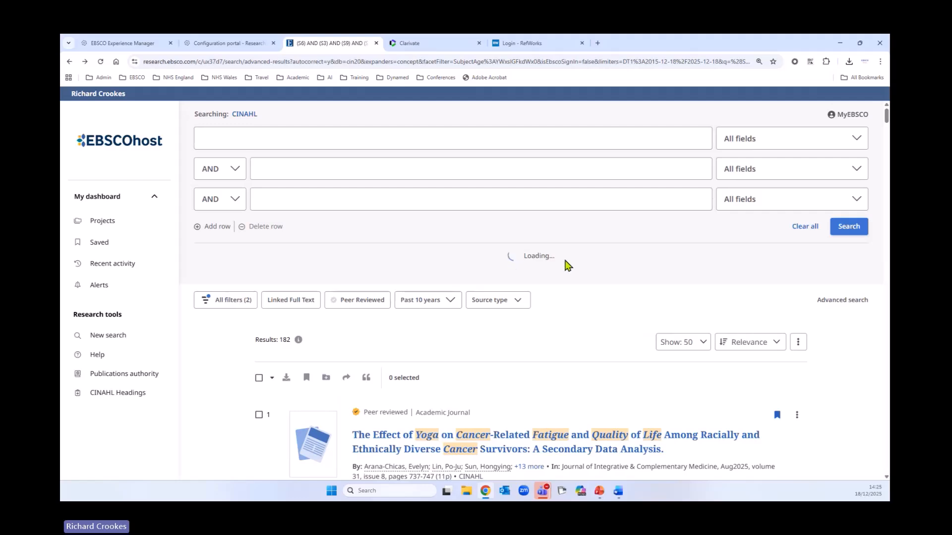
pyautogui.scroll(-5, 518, 372)
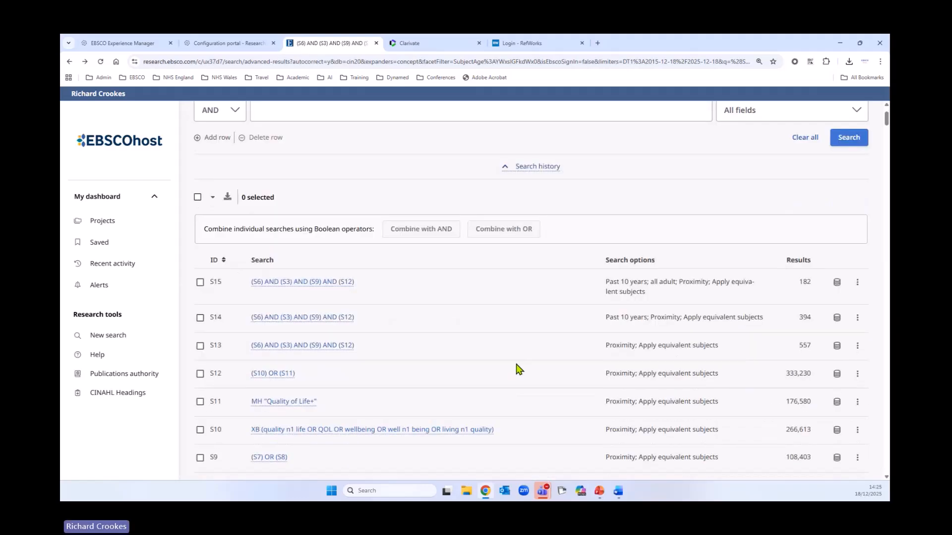
pyautogui.scroll(4, 516, 376)
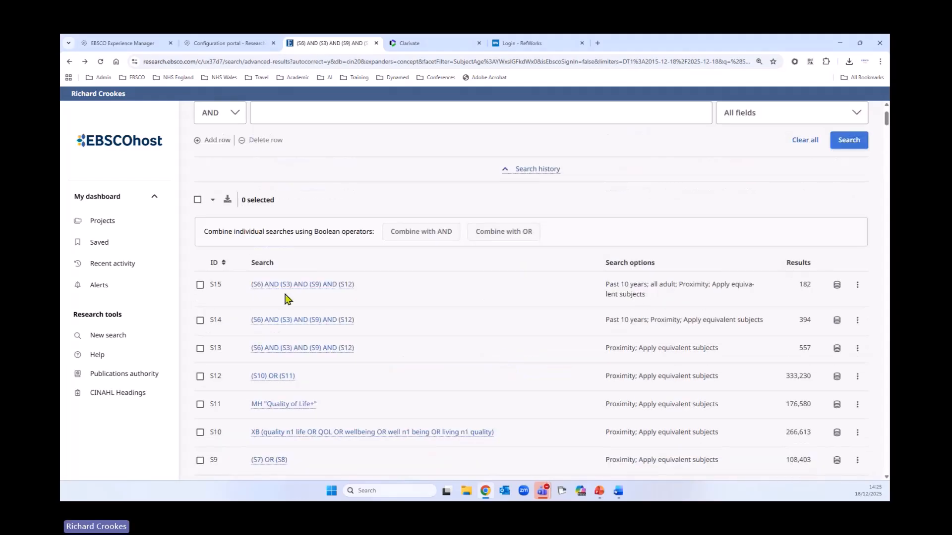
pyautogui.click(215, 266)
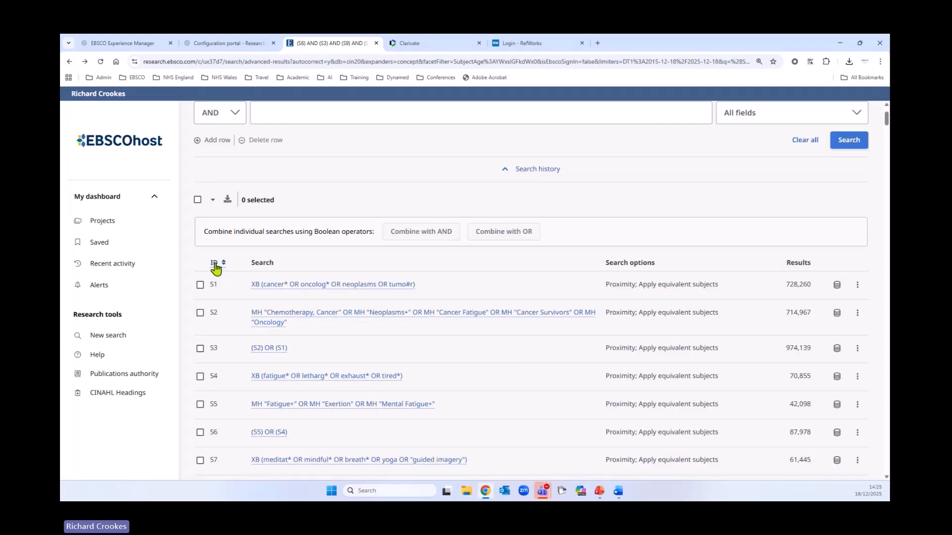
# Examine how the search history builds up from S1 to the combined and limited searches S13 to S15
pyautogui.scroll(-4, 366, 342)
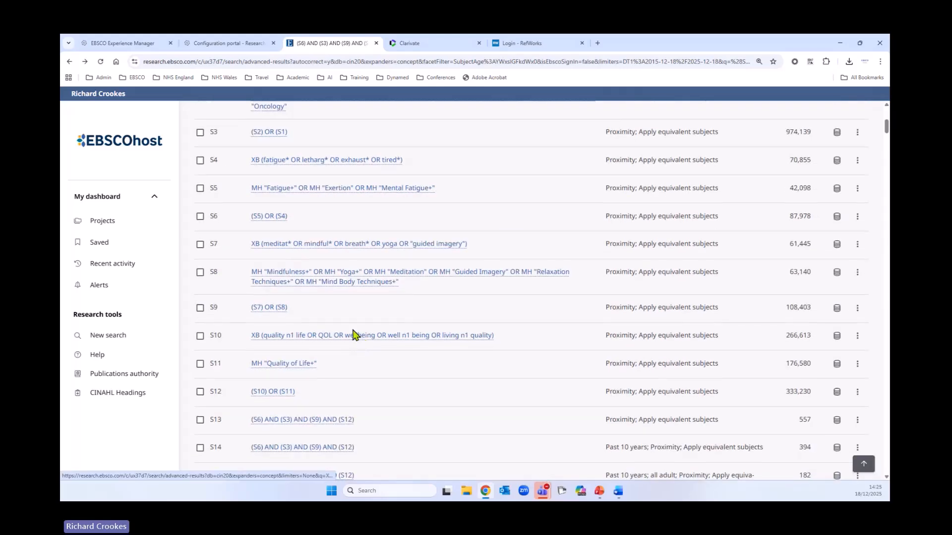
pyautogui.scroll(-3, 354, 335)
pyautogui.scroll(1, 446, 364)
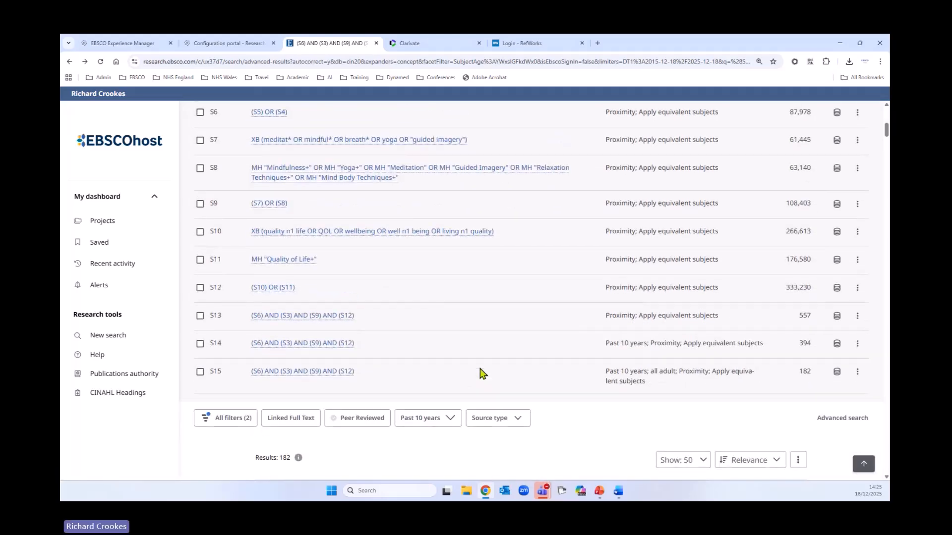
pyautogui.scroll(2, 480, 373)
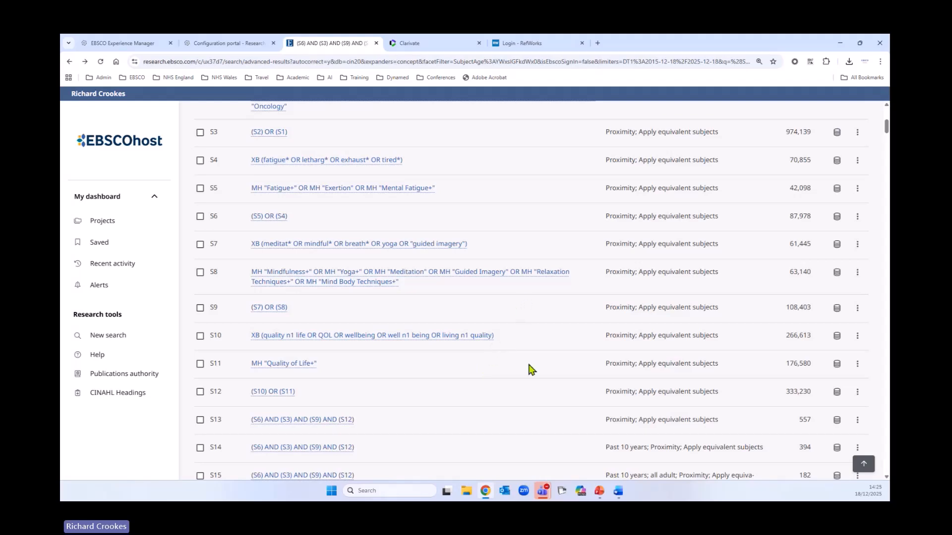
pyautogui.scroll(-2, 502, 347)
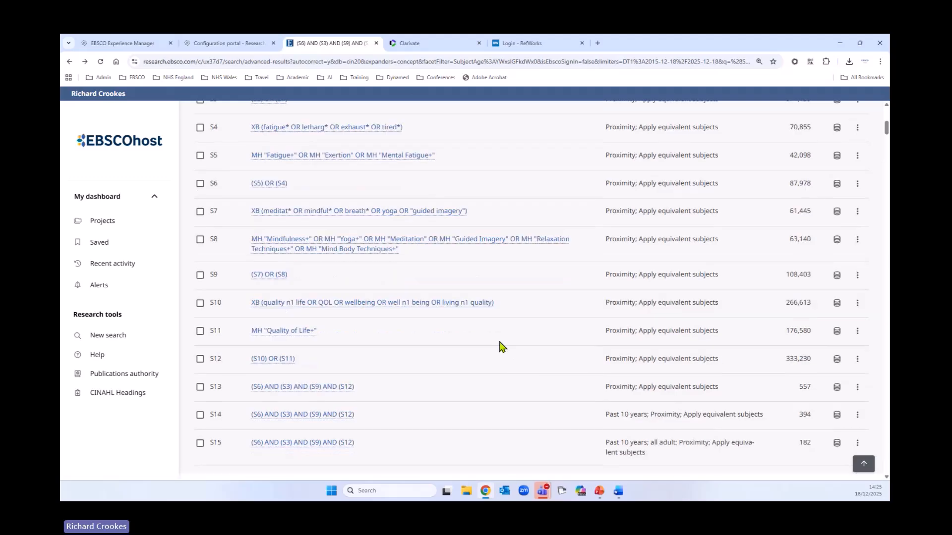
pyautogui.scroll(-4, 500, 346)
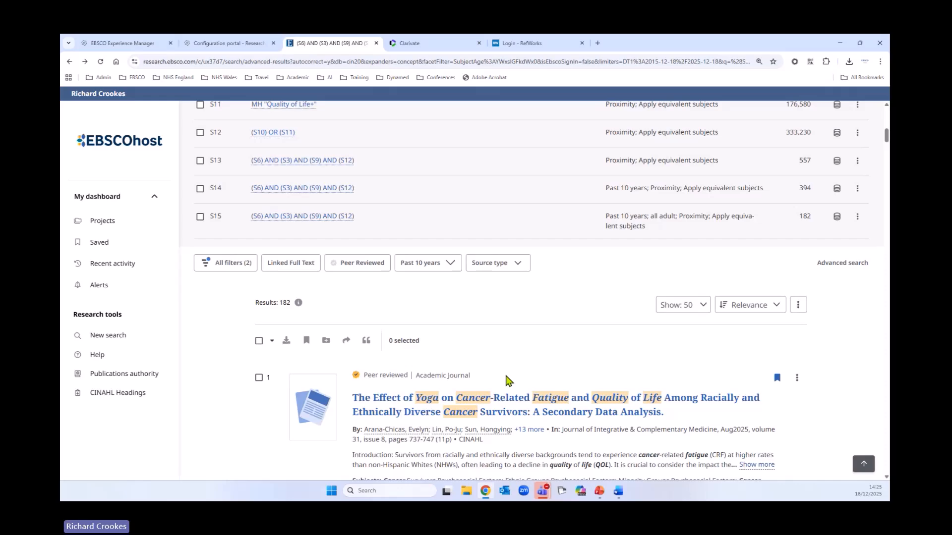
pyautogui.scroll(3, 506, 381)
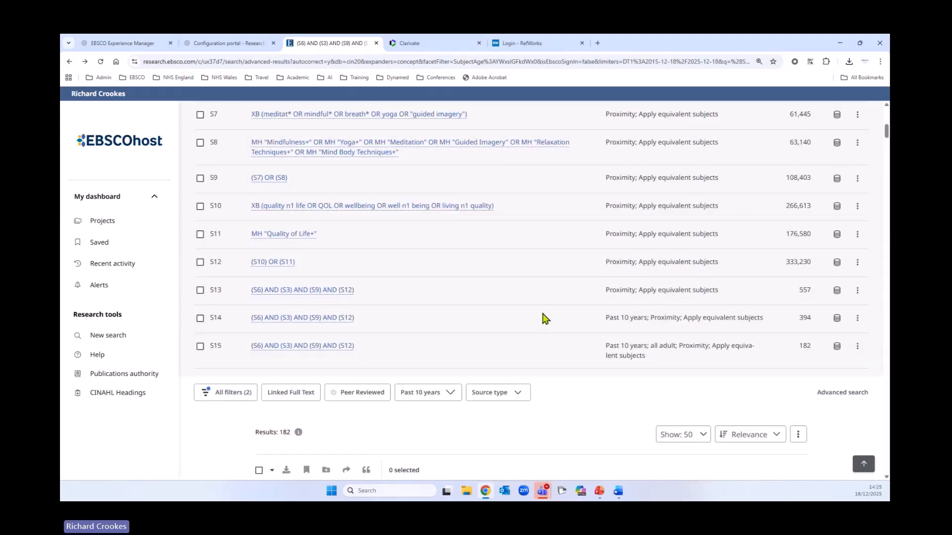
pyautogui.scroll(8, 542, 318)
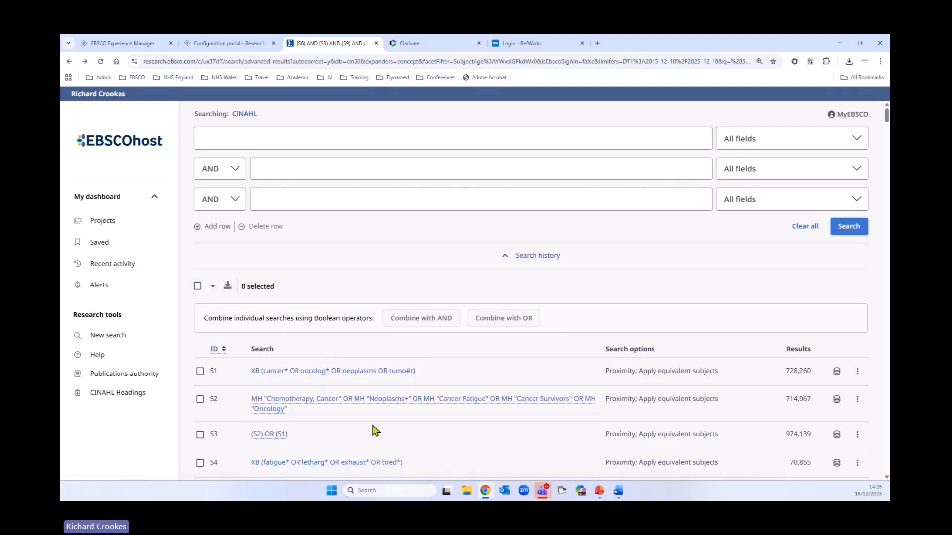
# Examine the search options of the history lines and check which database was used for search S1
pyautogui.scroll(-3, 446, 322)
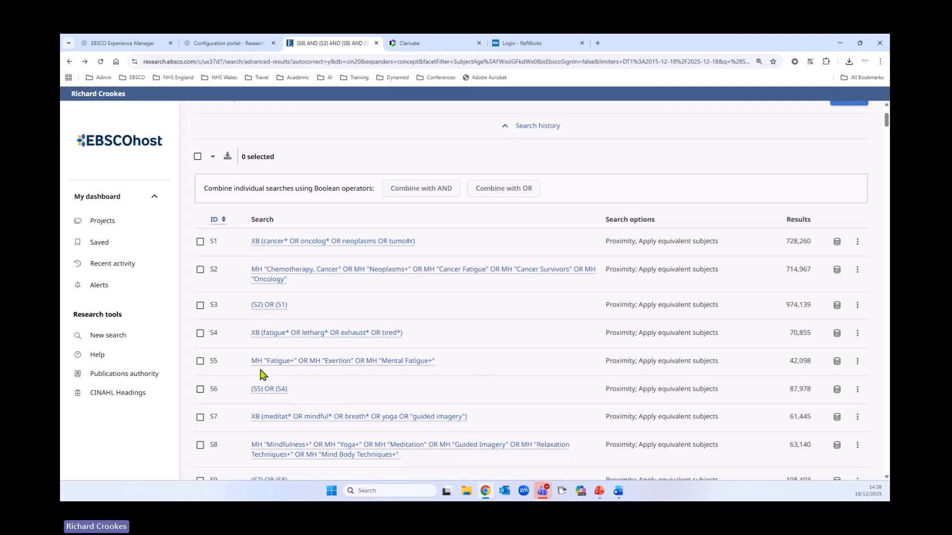
pyautogui.scroll(-1, 501, 375)
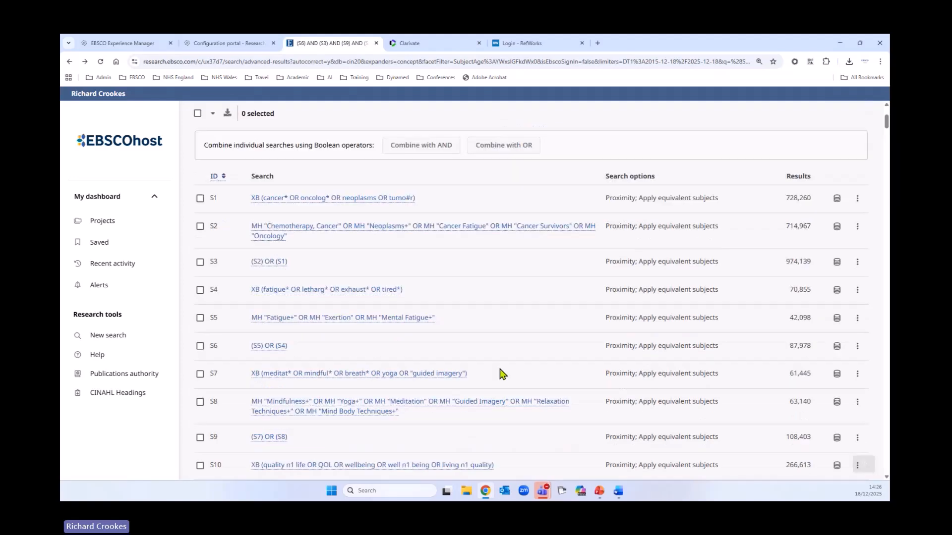
pyautogui.scroll(3, 501, 374)
pyautogui.scroll(-1, 609, 329)
pyautogui.scroll(-1, 609, 328)
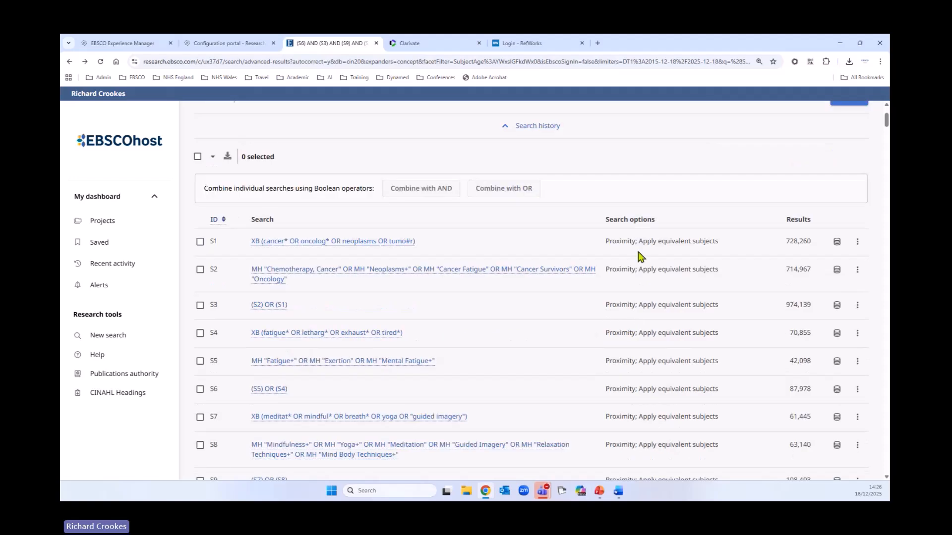
pyautogui.scroll(-1, 512, 353)
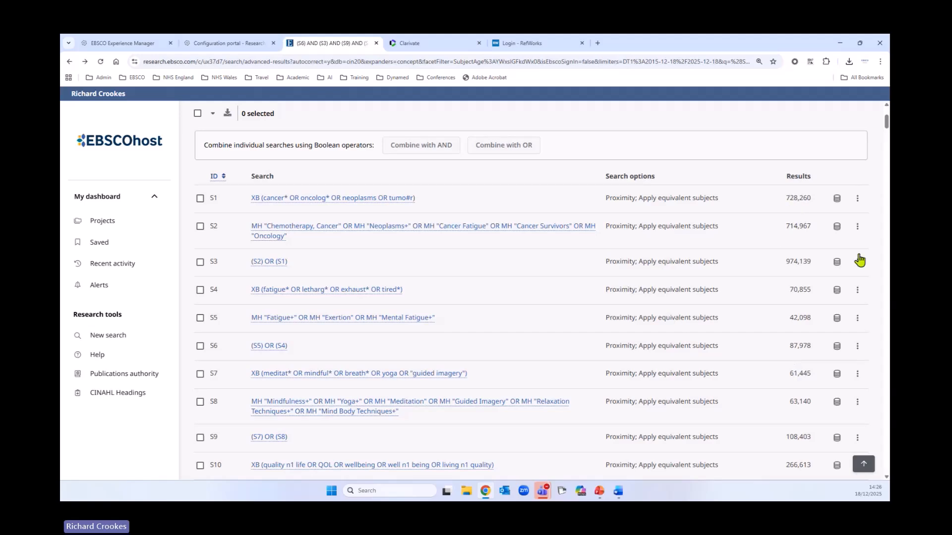
pyautogui.click(836, 198)
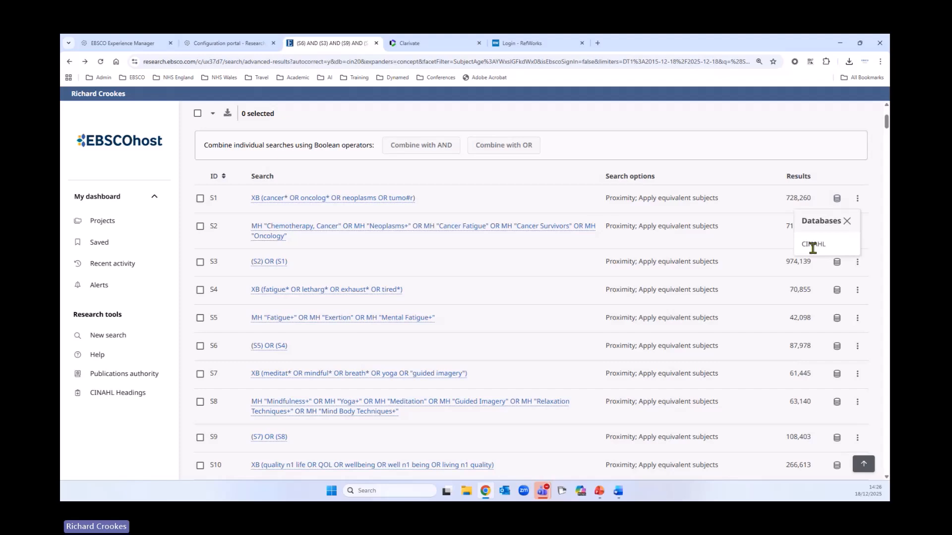
pyautogui.press('Escape')
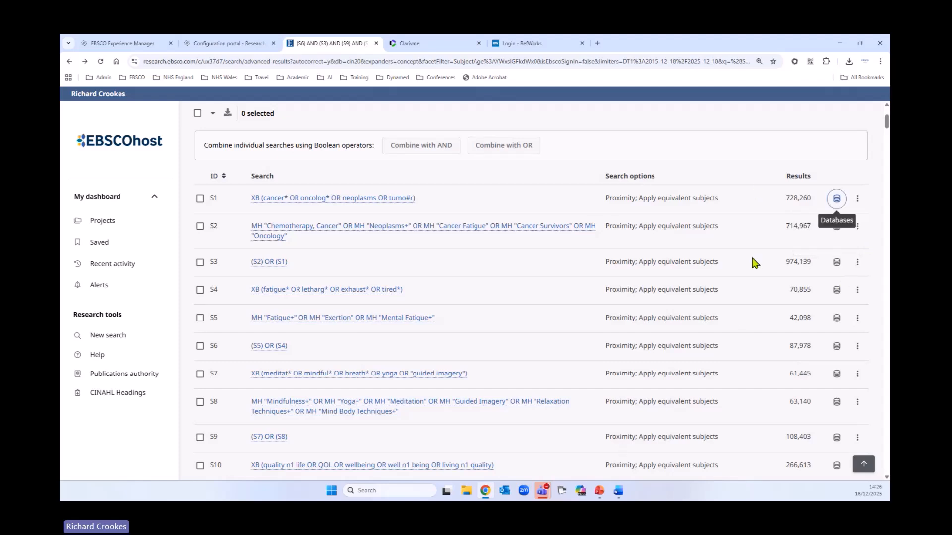
# Check the tool options available for searches S1 and S5 in the search history
pyautogui.click(857, 199)
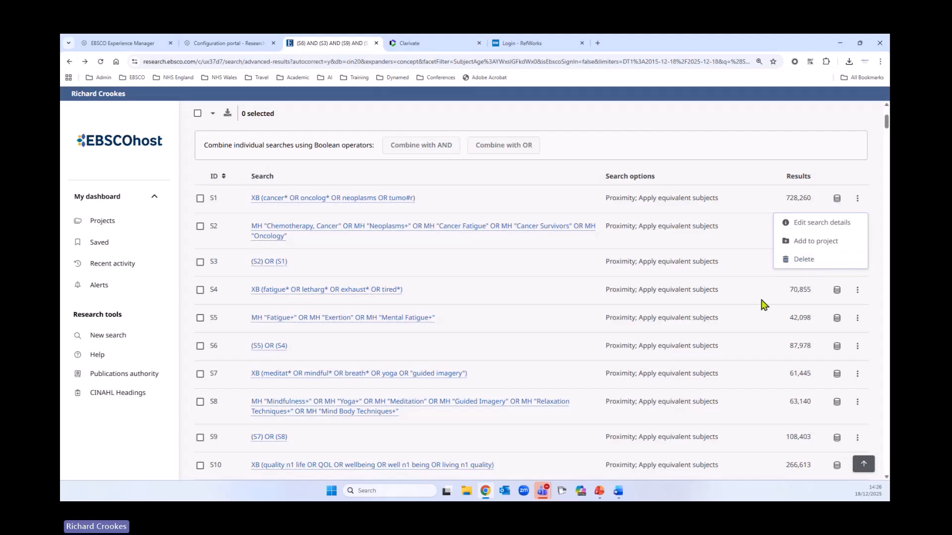
pyautogui.scroll(-3, 693, 341)
pyautogui.scroll(-2, 690, 342)
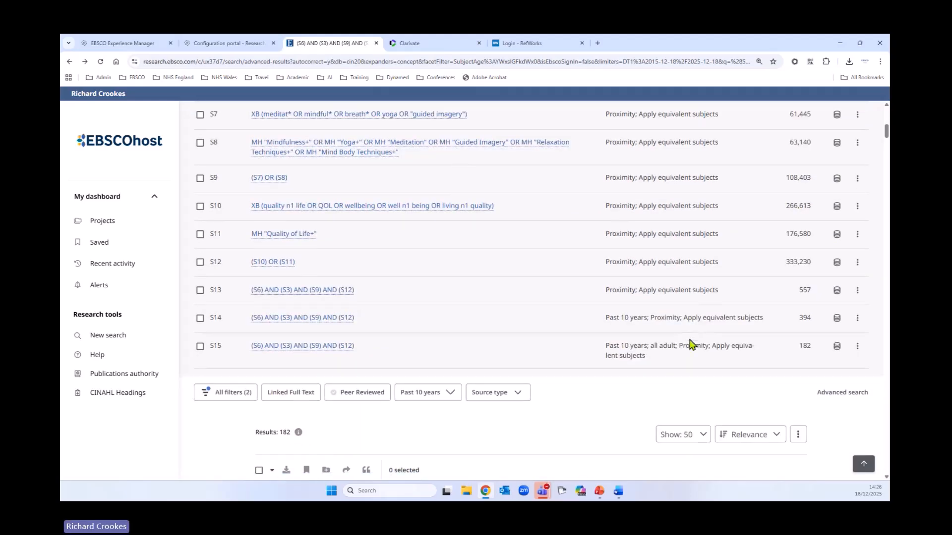
pyautogui.scroll(5, 776, 381)
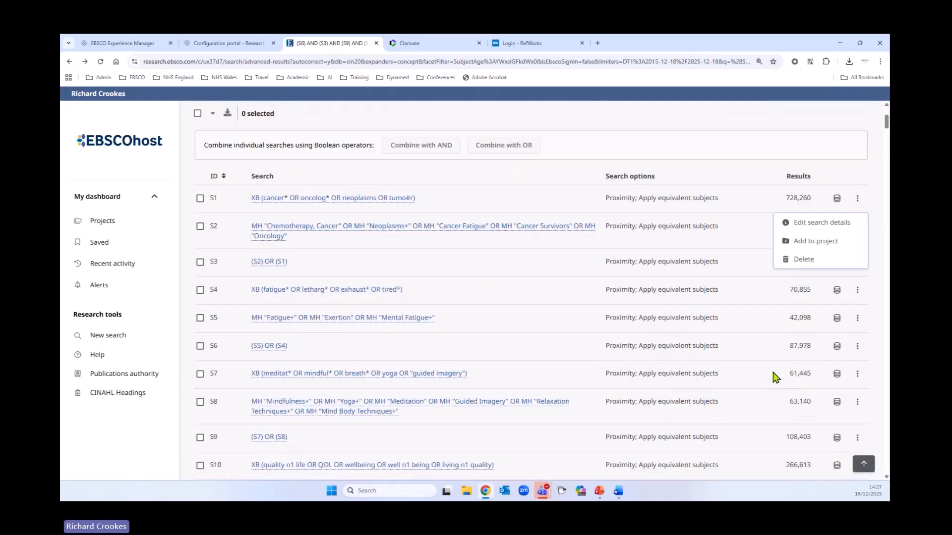
pyautogui.click(862, 324)
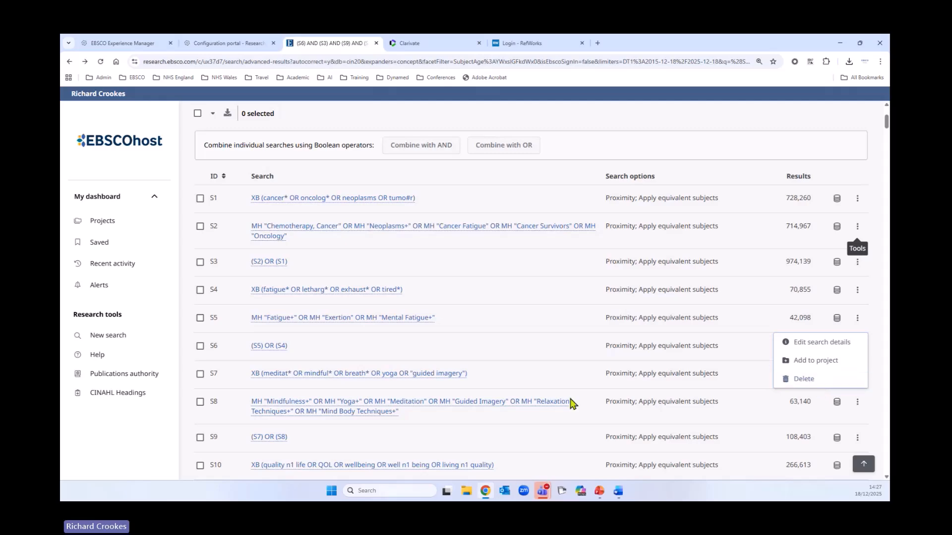
# Select all searches in the search history, S1 to S15, and open their download options
pyautogui.scroll(2, 568, 346)
pyautogui.scroll(1, 570, 347)
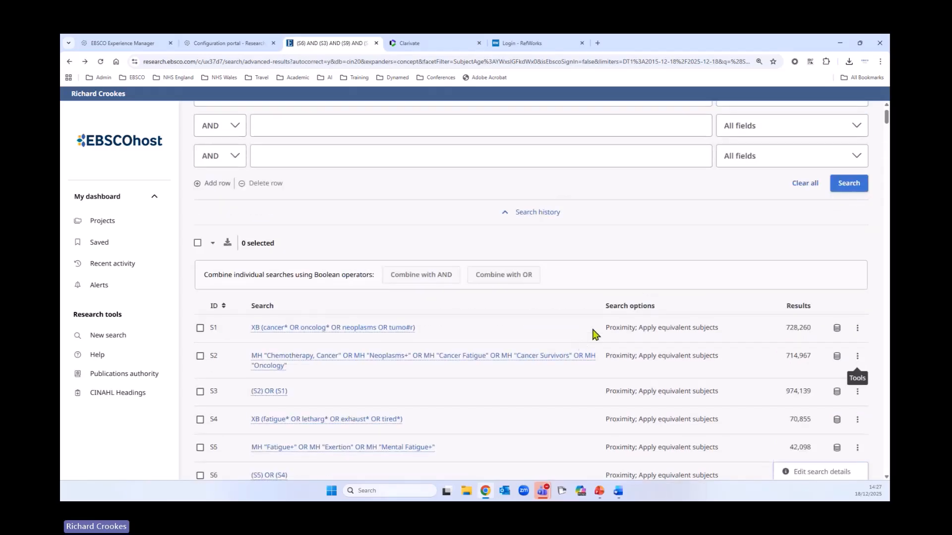
pyautogui.scroll(-2, 595, 330)
pyautogui.scroll(1, 596, 331)
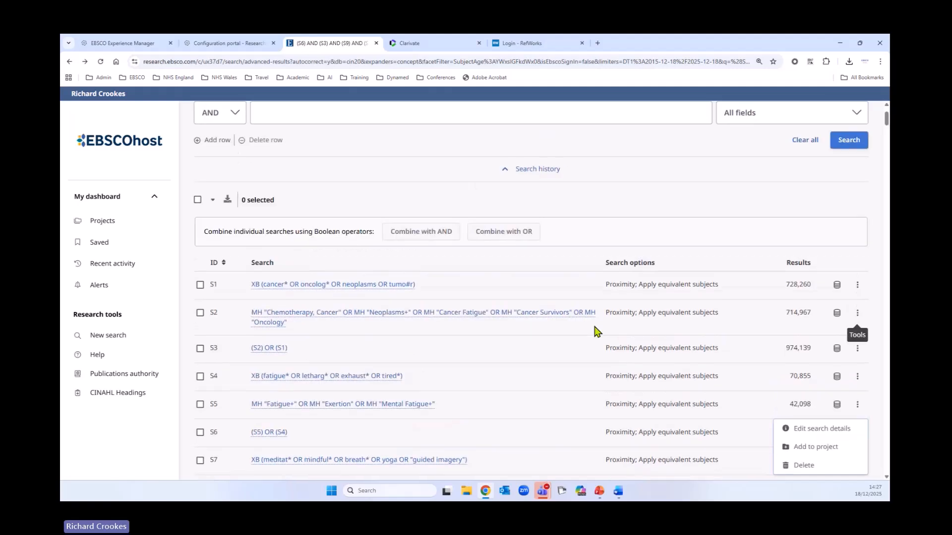
pyautogui.click(197, 199)
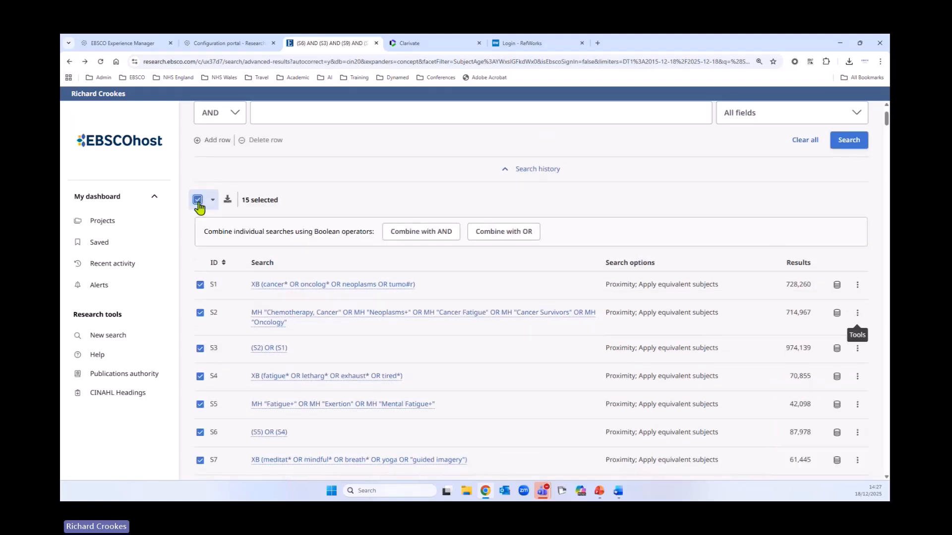
pyautogui.click(227, 202)
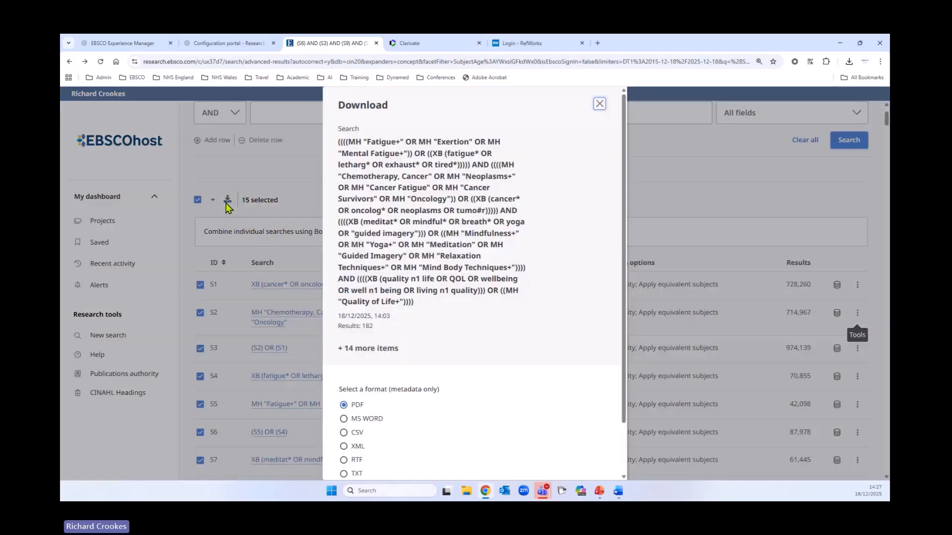
# Download the search history in RTF format and save it in the Downloads folder as EBSCO-Search-history-metadata-18_12_2025
pyautogui.scroll(-2, 498, 297)
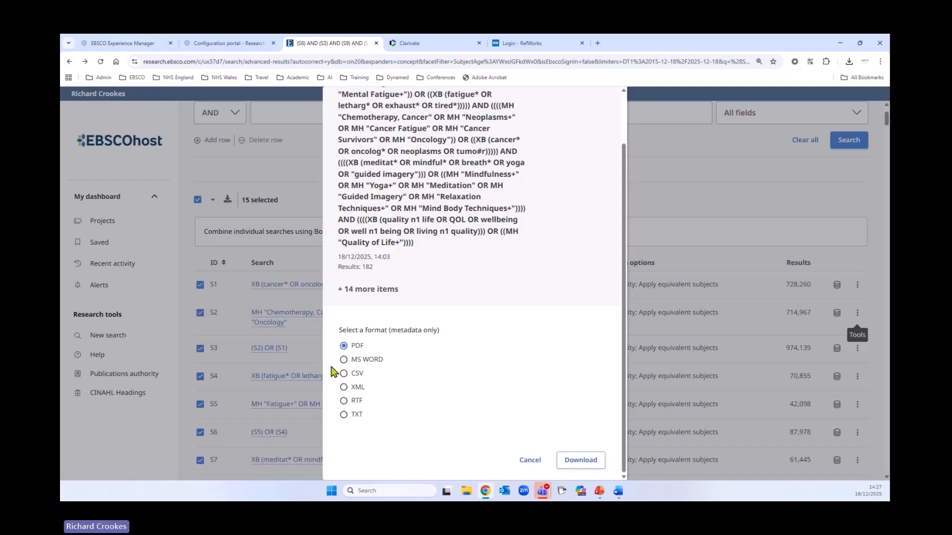
pyautogui.click(343, 401)
pyautogui.click(598, 462)
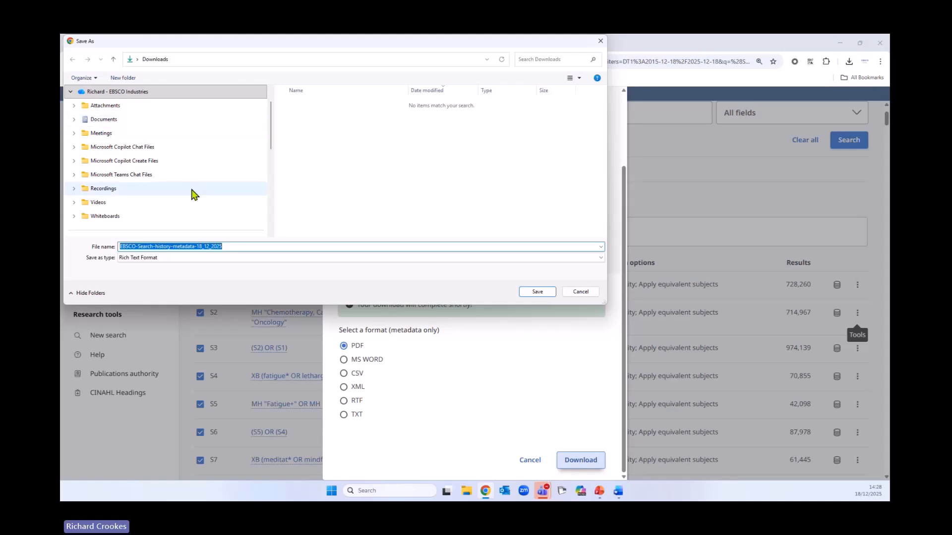
pyautogui.scroll(-3, 166, 200)
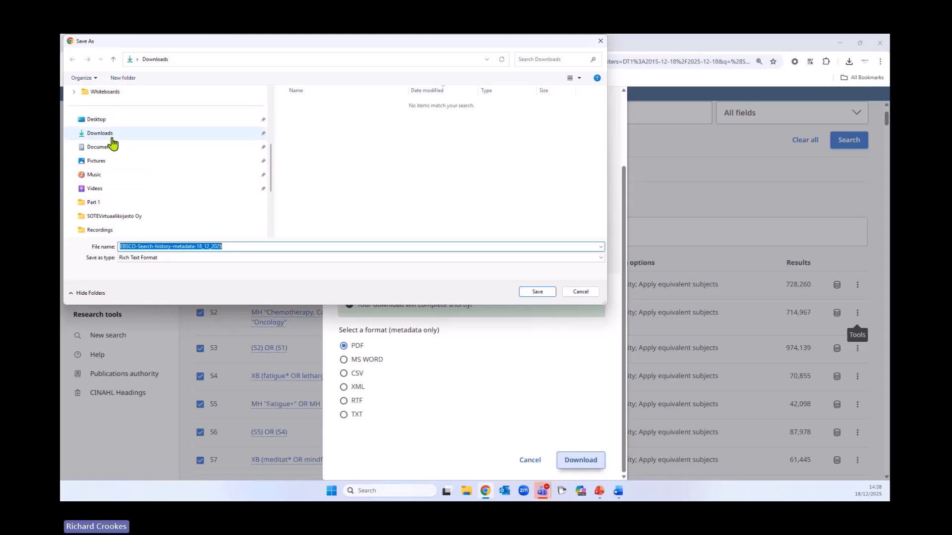
pyautogui.click(108, 134)
pyautogui.click(544, 293)
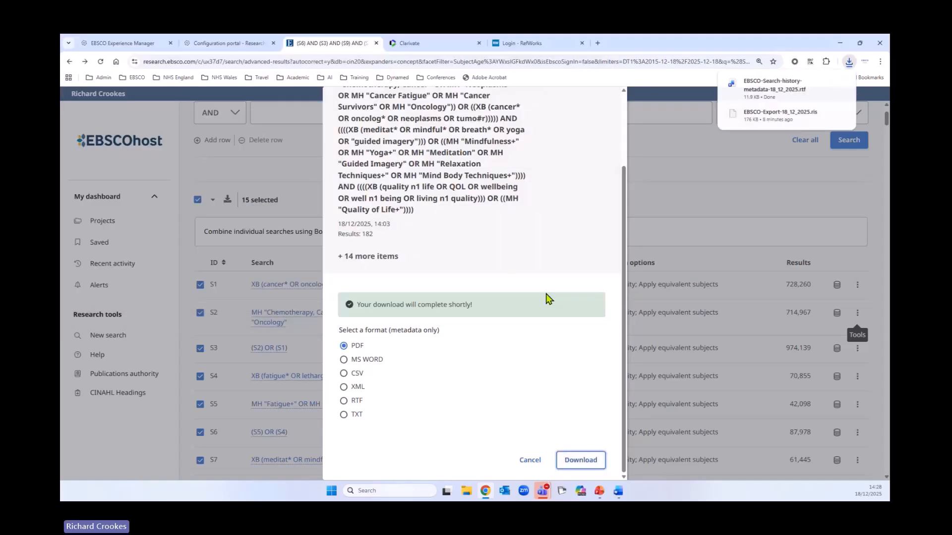
# Open the downloaded search history in Word and compare the user-entered and expanded queries of searches S1 and S3
pyautogui.click(778, 93)
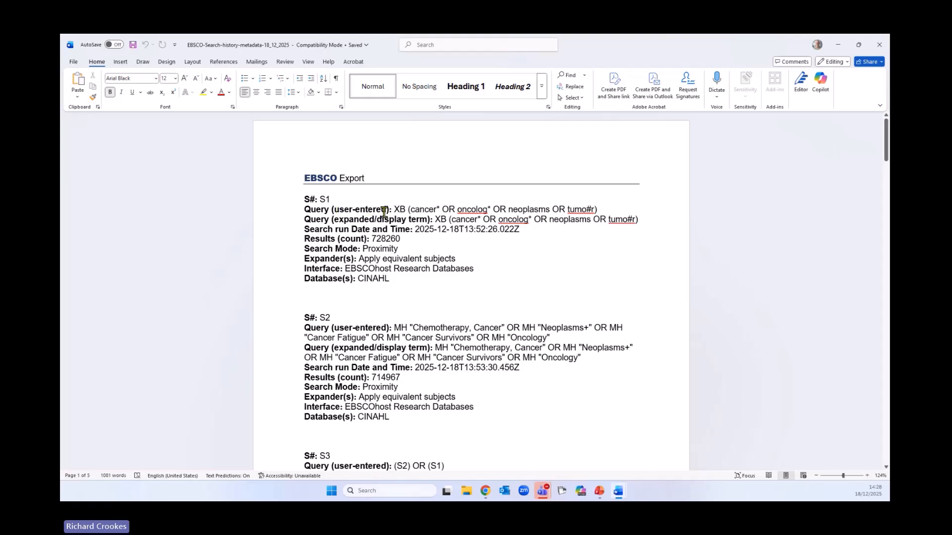
pyautogui.moveTo(395, 209); pyautogui.dragTo(602, 211)
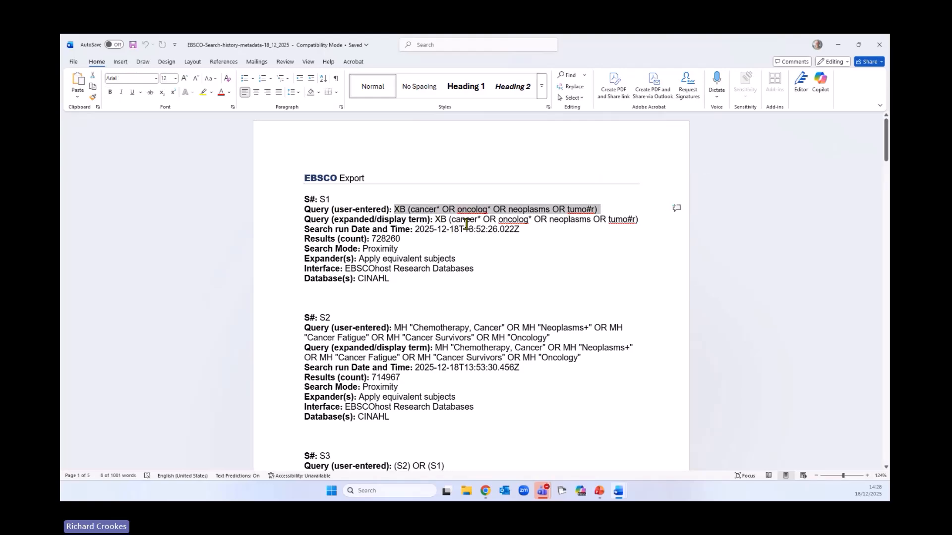
pyautogui.scroll(-3, 222, 262)
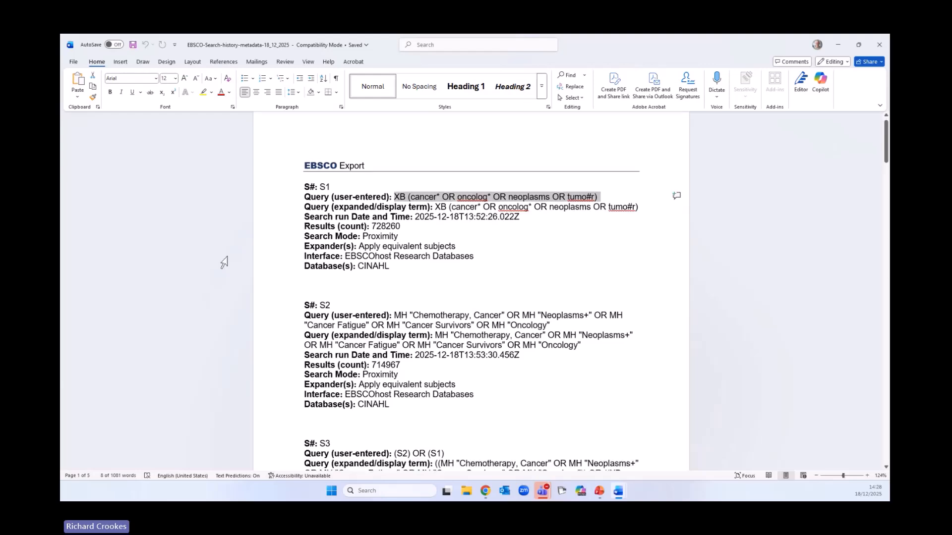
pyautogui.scroll(-6, 224, 262)
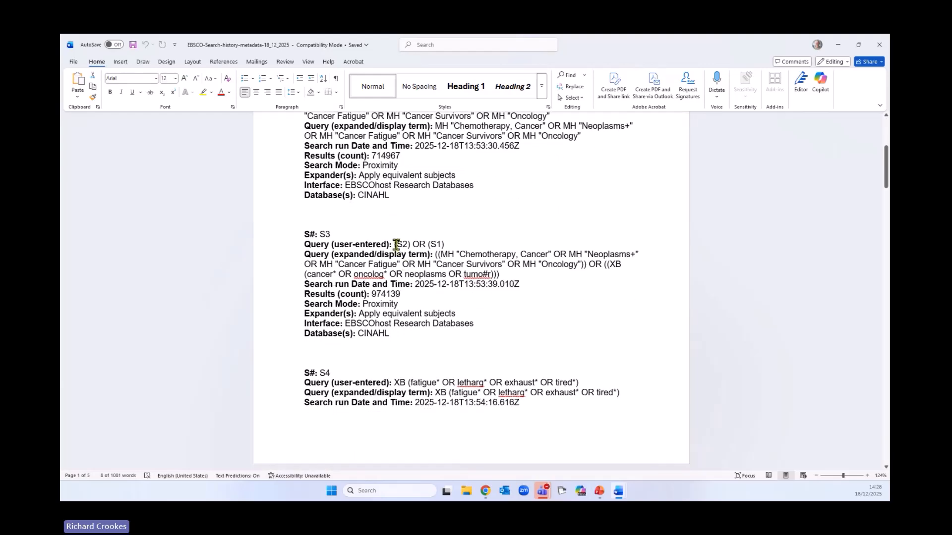
pyautogui.moveTo(395, 245); pyautogui.dragTo(452, 245)
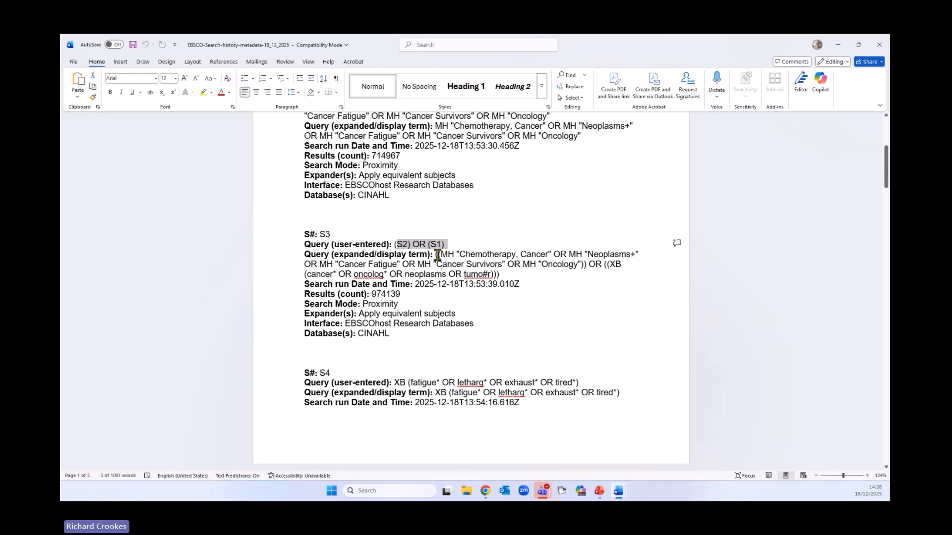
pyautogui.moveTo(436, 255); pyautogui.dragTo(501, 270)
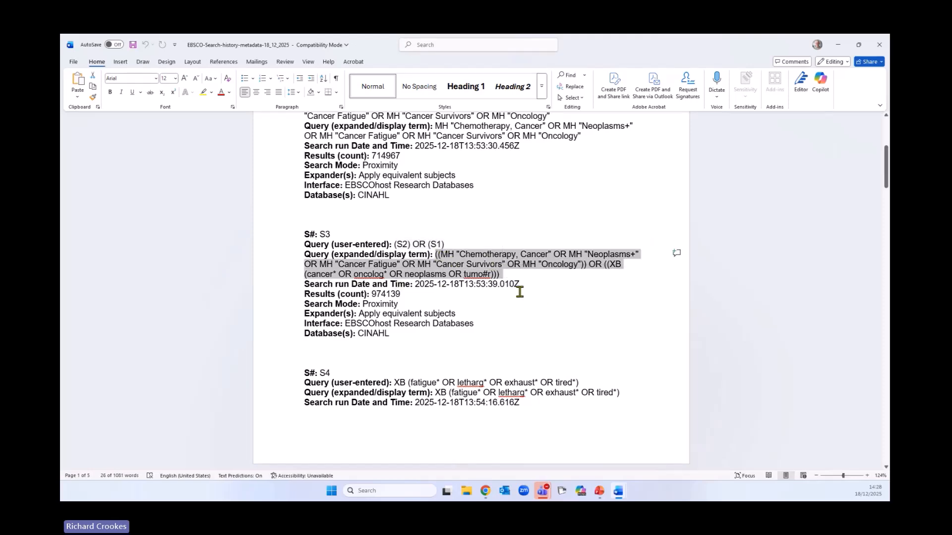
pyautogui.click(472, 319)
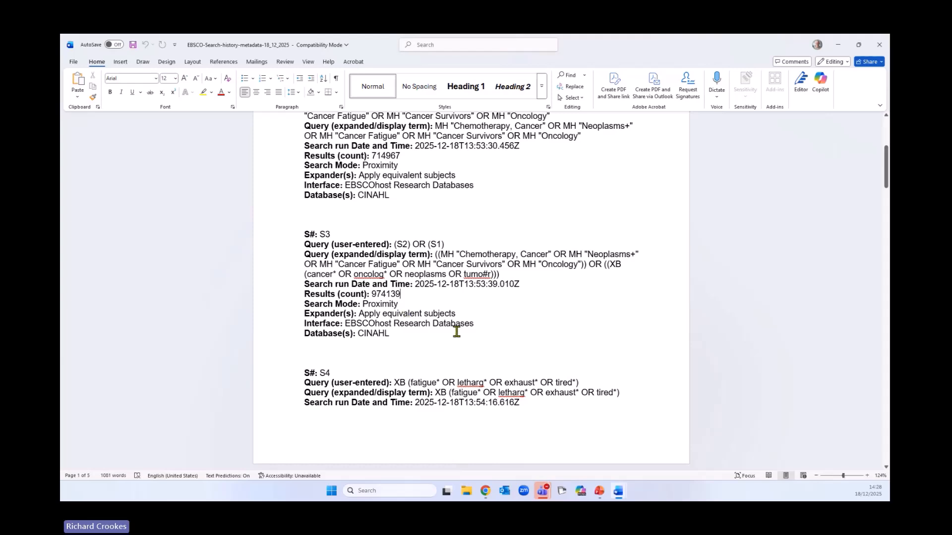
pyautogui.click(426, 349)
# Review the exported details of searches S4 to S15, including their queries, search modes, expanders, filters and databases
pyautogui.scroll(-4, 323, 315)
pyautogui.scroll(-10, 253, 280)
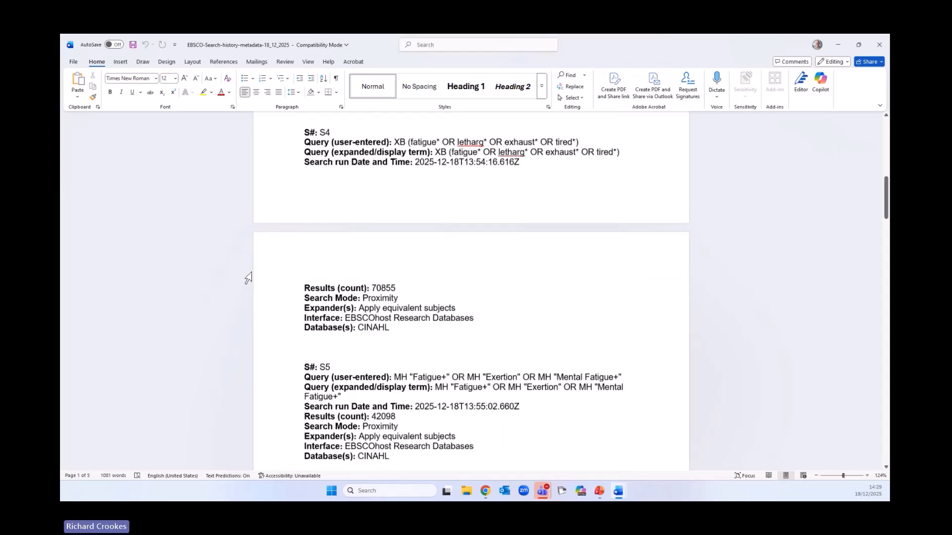
pyautogui.scroll(-13, 244, 278)
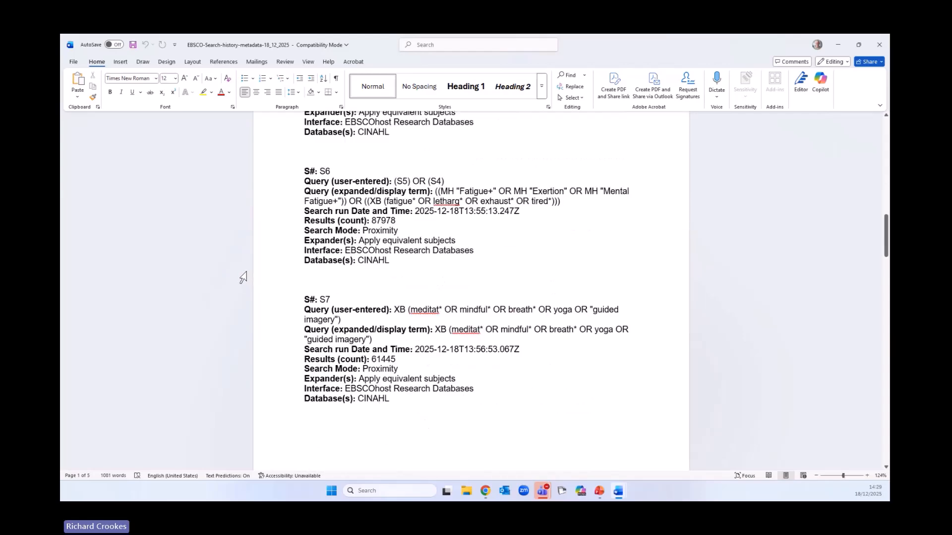
pyautogui.scroll(-10, 243, 277)
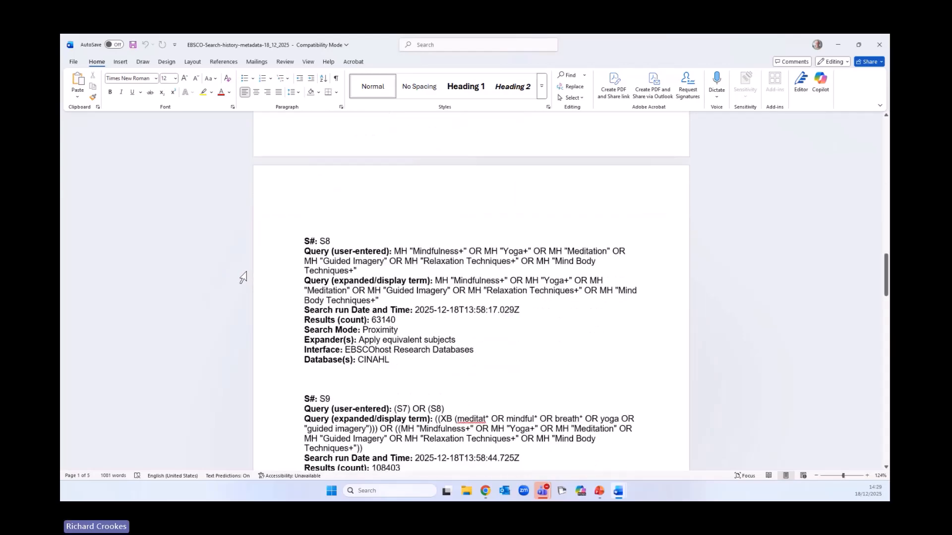
pyautogui.scroll(-8, 243, 278)
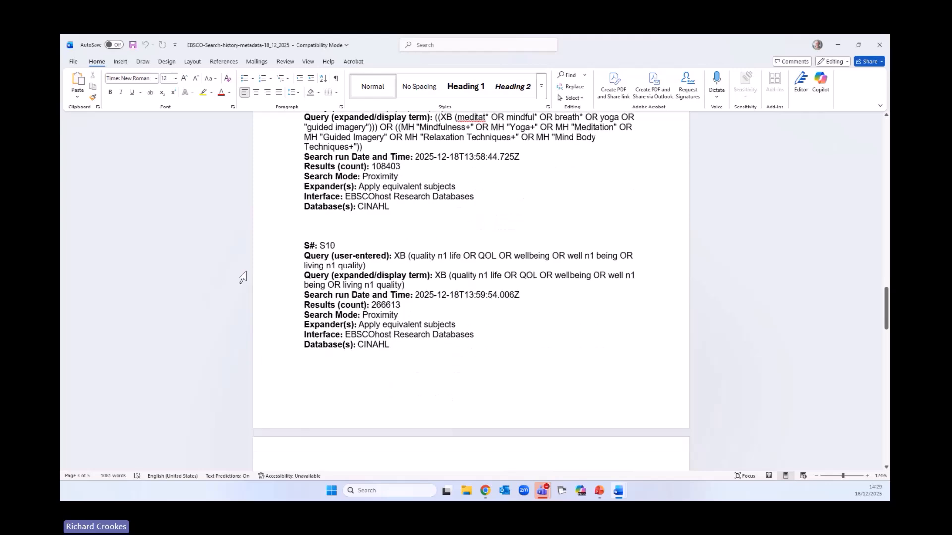
pyautogui.scroll(-10, 243, 277)
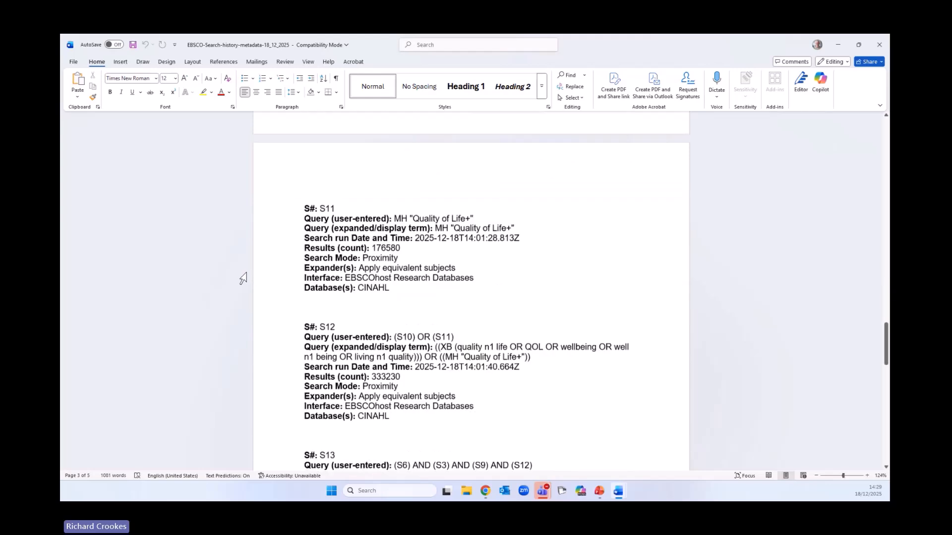
pyautogui.scroll(-2, 243, 278)
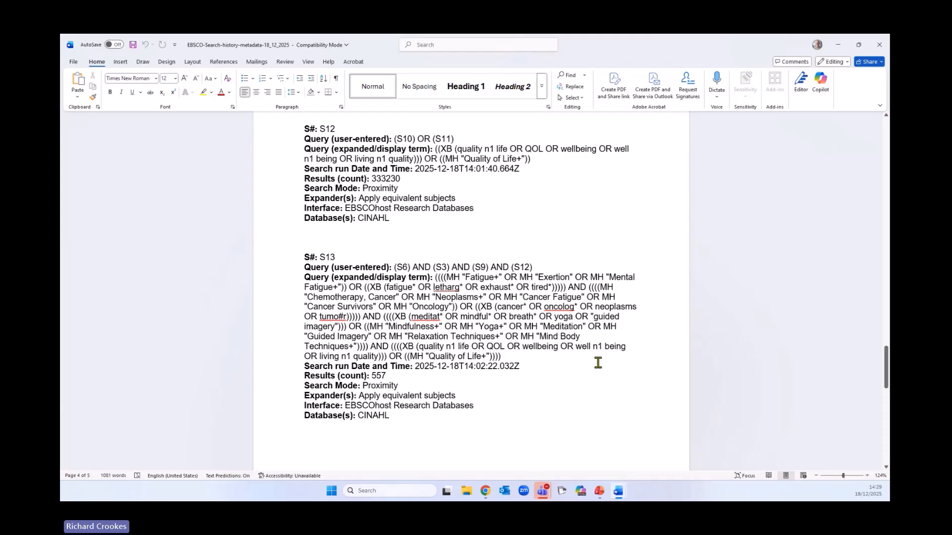
pyautogui.scroll(-10, 598, 363)
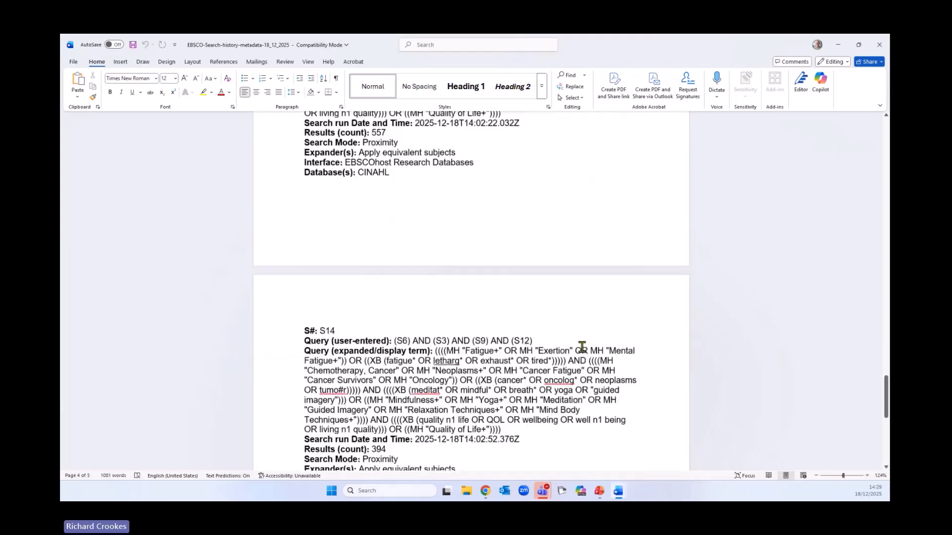
pyautogui.scroll(-6, 581, 349)
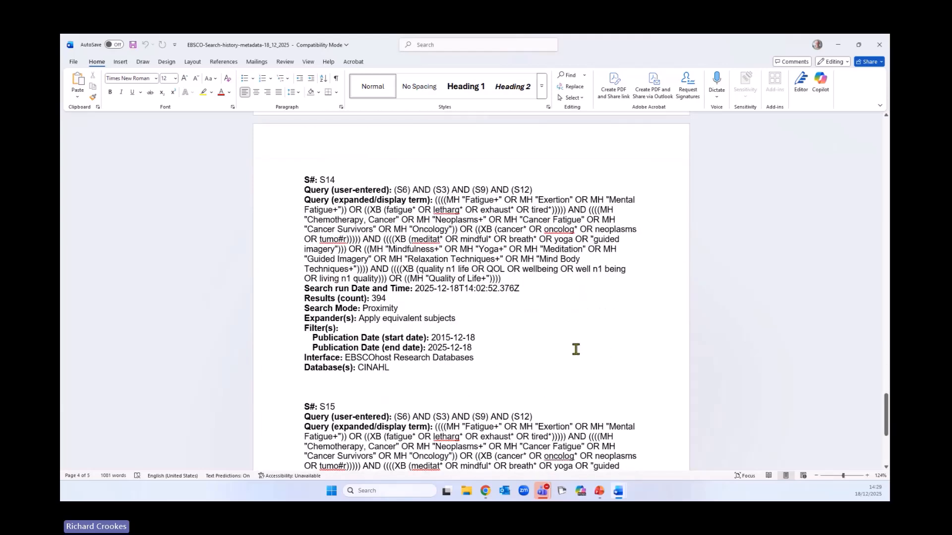
pyautogui.scroll(-5, 574, 350)
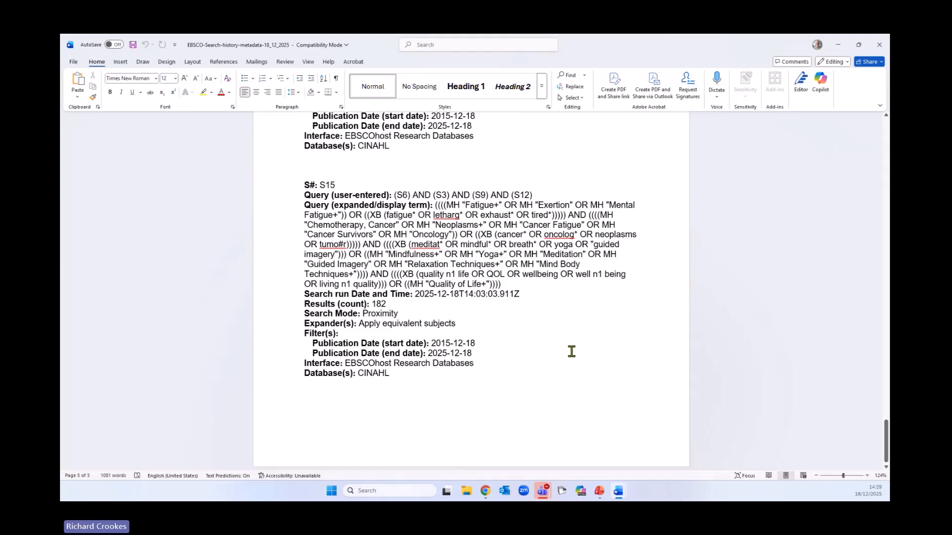
pyautogui.scroll(15, 565, 350)
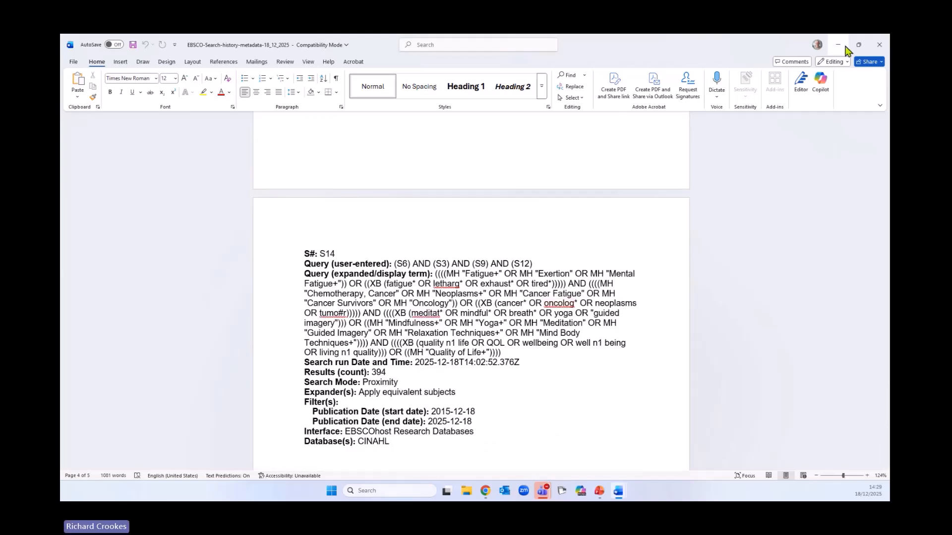
# Minimize the open Word documents to return to EBSCOhost in the browser, and close the download dialog
pyautogui.click(844, 46)
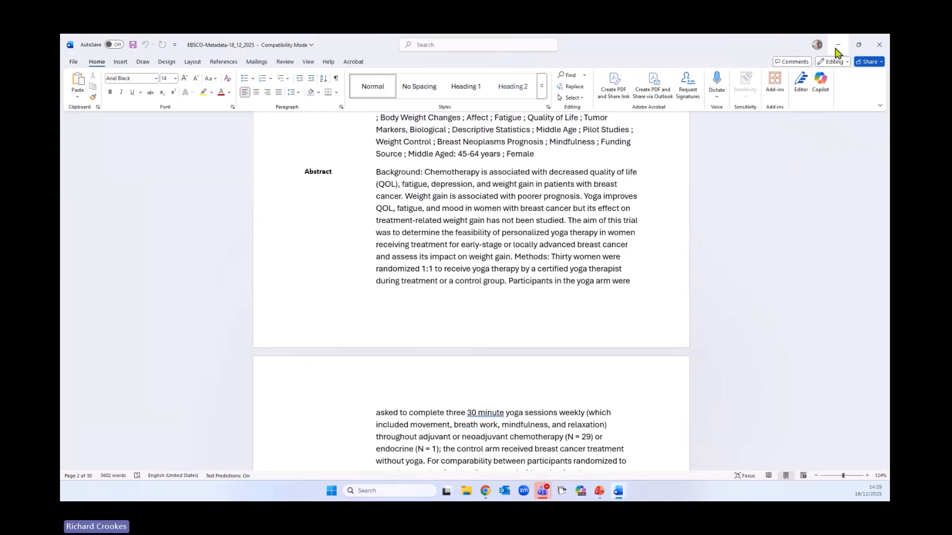
pyautogui.click(837, 45)
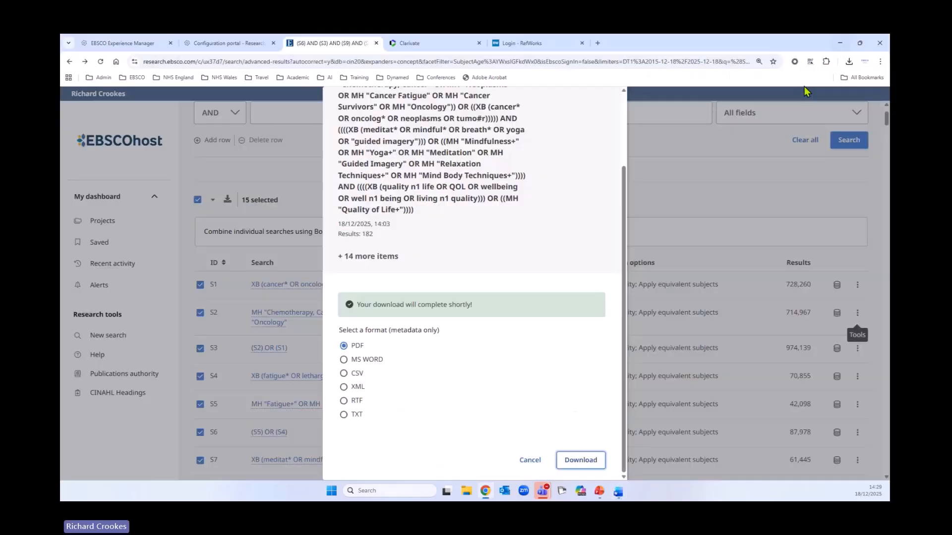
pyautogui.click(529, 460)
# Clear the selection of all searches in the search history
pyautogui.scroll(-5, 498, 379)
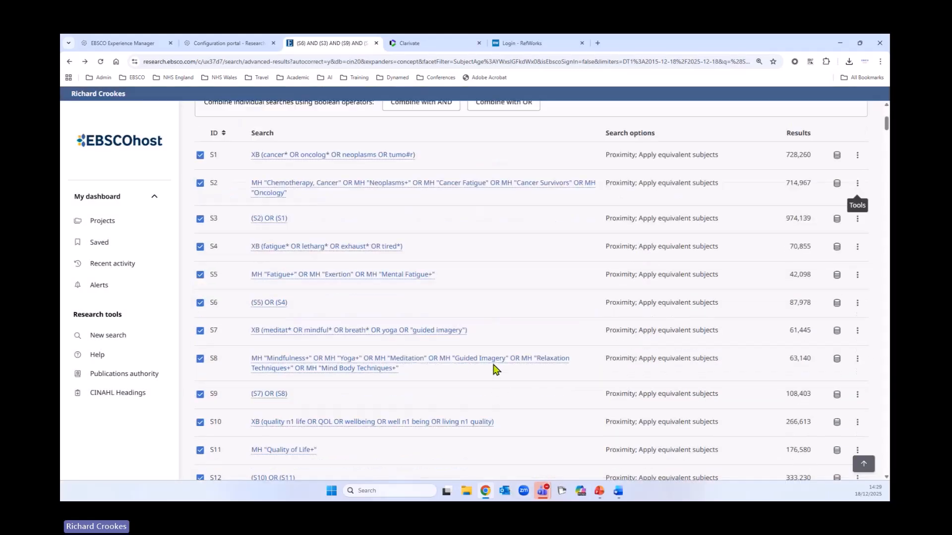
pyautogui.scroll(-2, 494, 369)
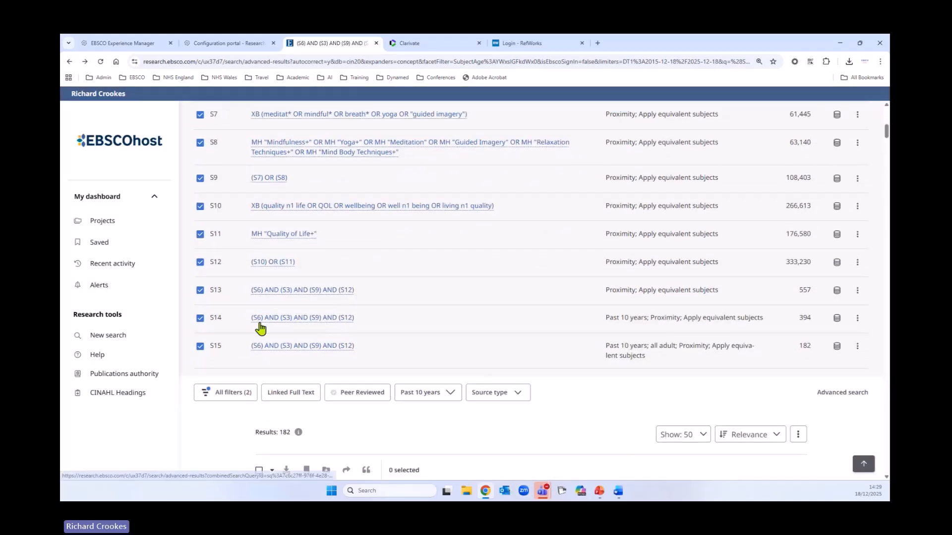
pyautogui.click(864, 464)
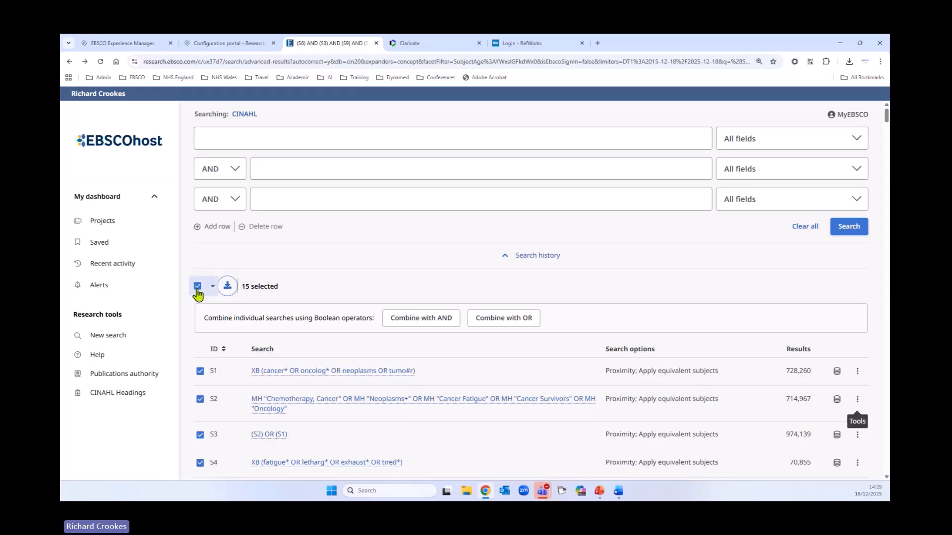
pyautogui.click(198, 286)
# Check the "all adult" limiter in the search options of S15 and return to the result list below the history
pyautogui.scroll(-10, 503, 372)
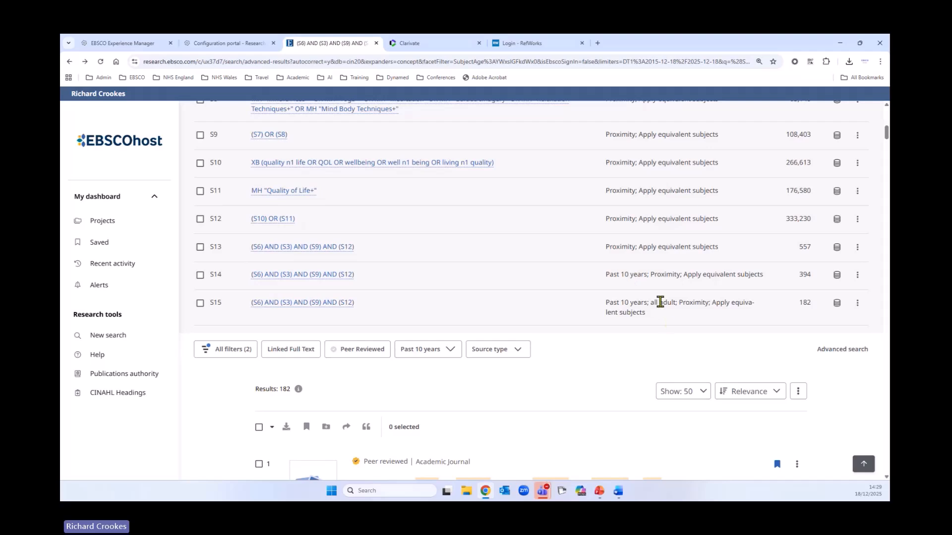
pyautogui.moveTo(656, 303); pyautogui.dragTo(677, 302)
pyautogui.scroll(3, 542, 367)
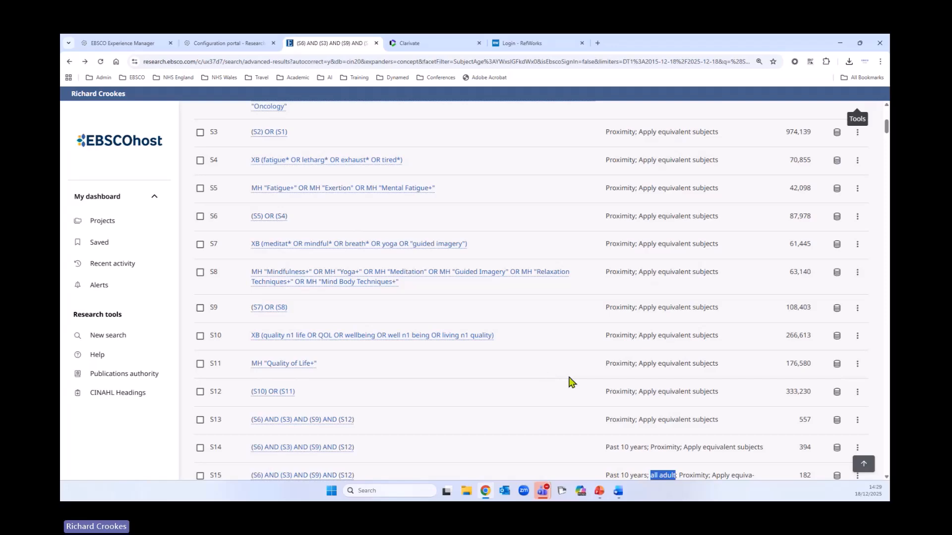
pyautogui.scroll(-2, 563, 345)
pyautogui.scroll(-2, 561, 350)
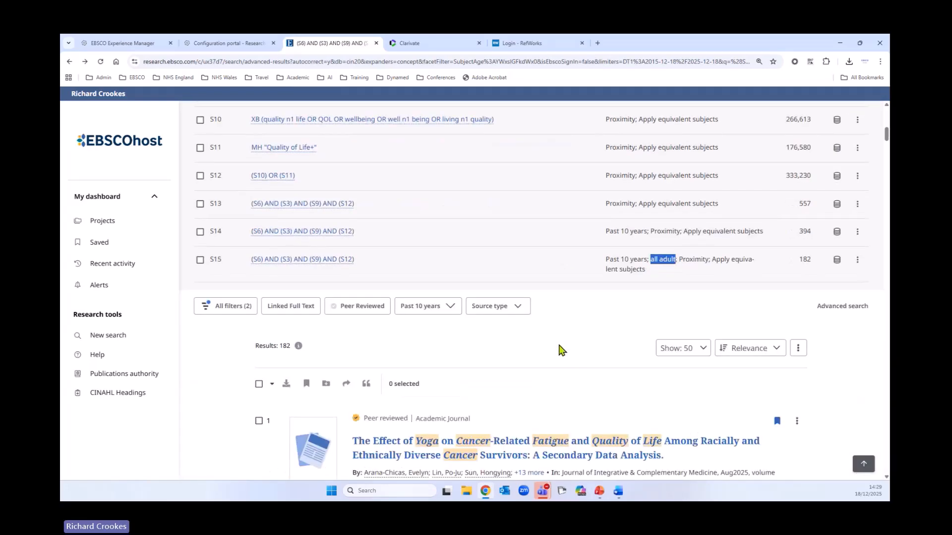
pyautogui.scroll(-1, 561, 350)
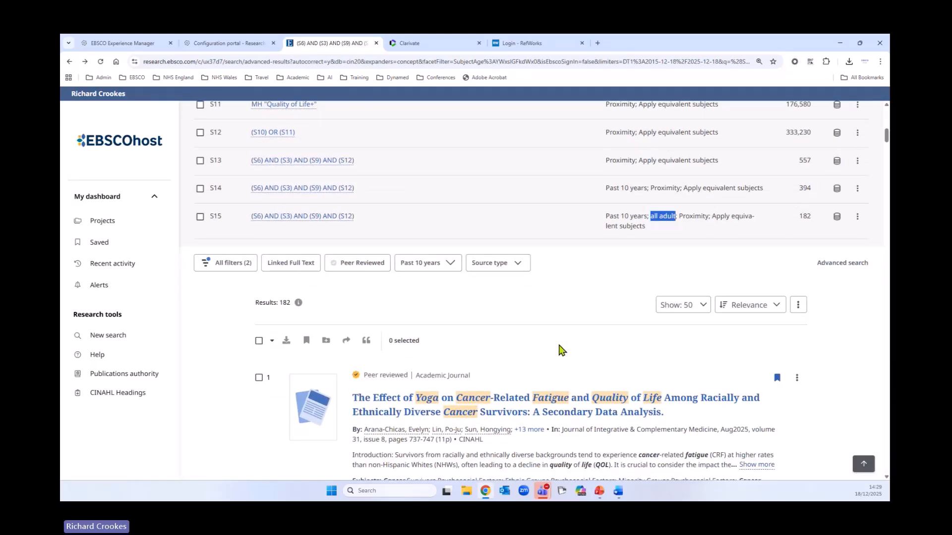
pyautogui.scroll(-3, 538, 332)
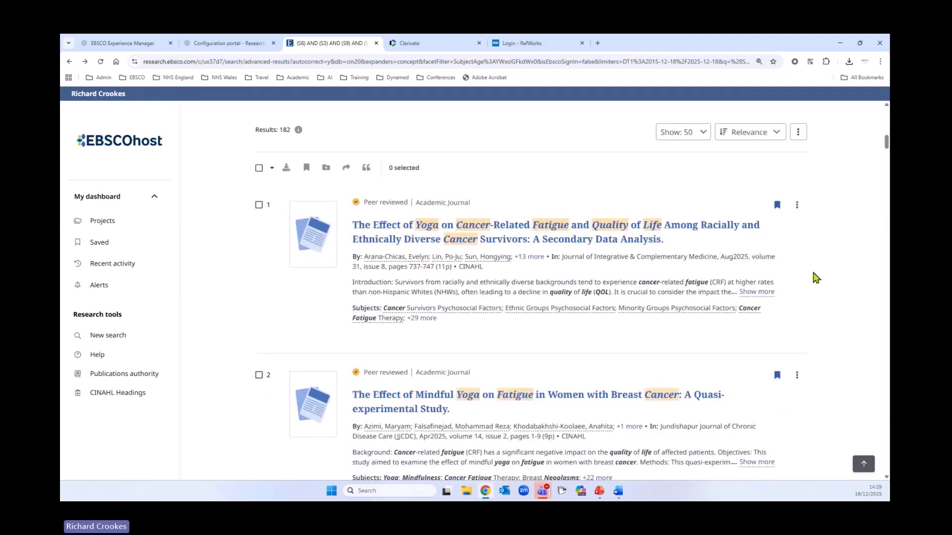
# Start saving the current 182-result search and name it "Adult Cancer Patients and Meditation Dec 2025"
pyautogui.click(799, 140)
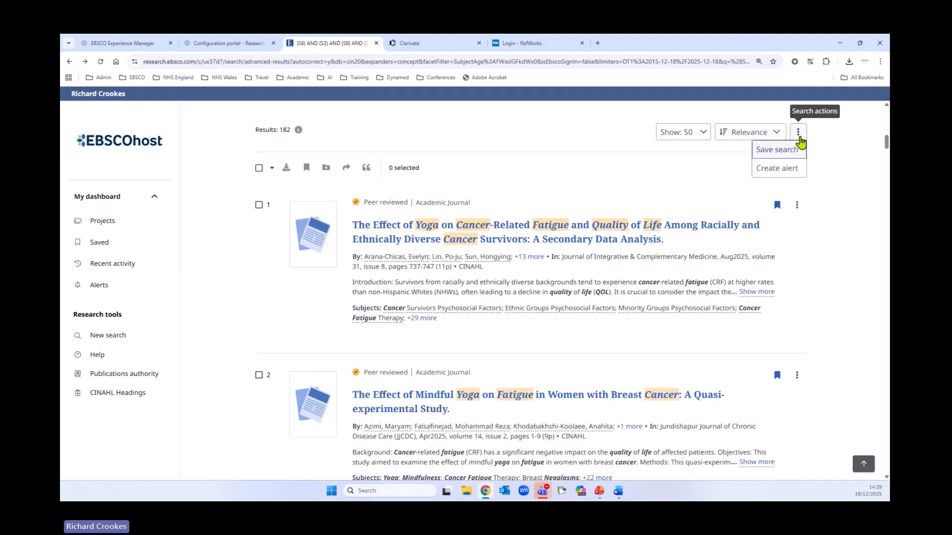
pyautogui.click(792, 152)
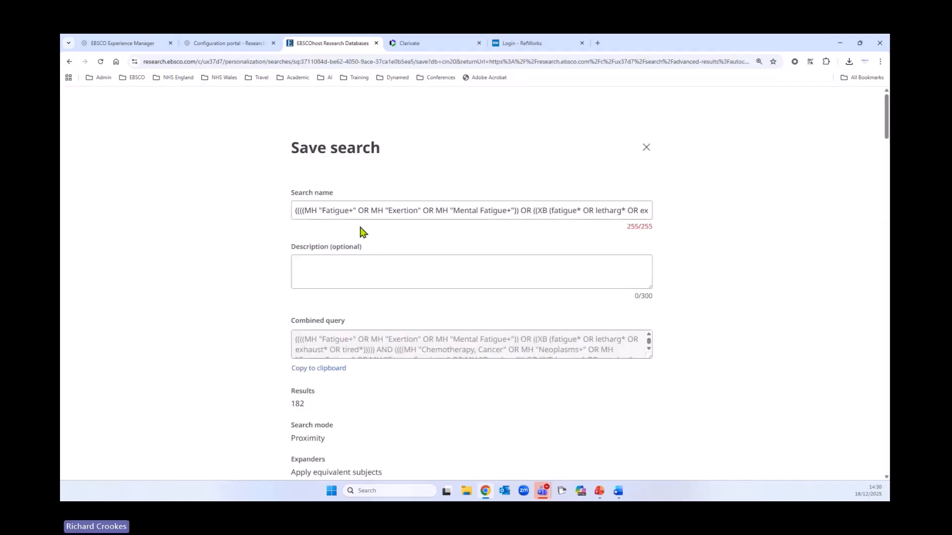
pyautogui.moveTo(293, 210); pyautogui.dragTo(736, 214)
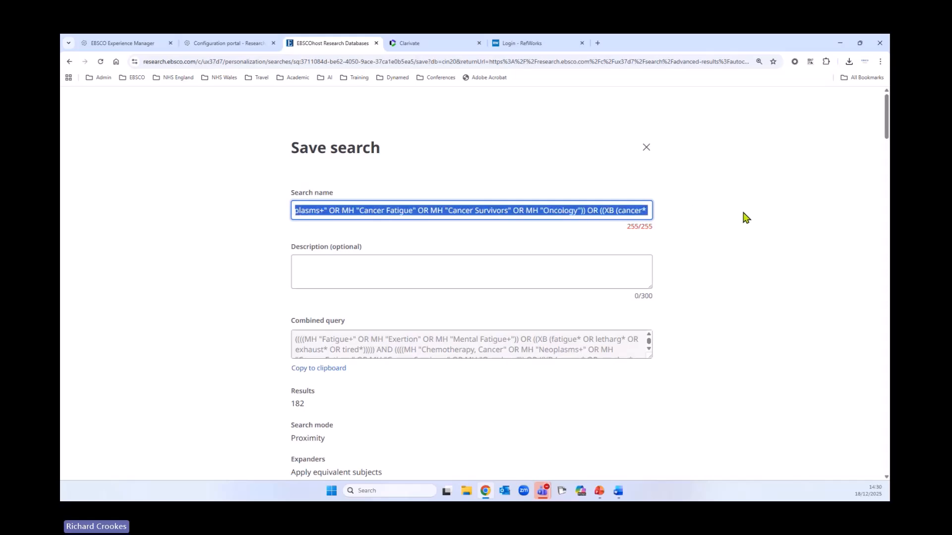
pyautogui.press('BackSpace')
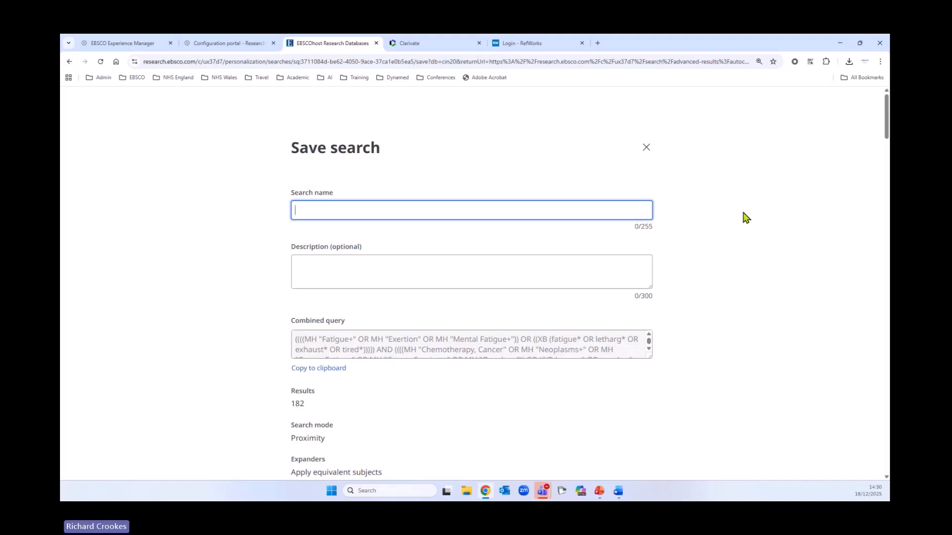
pyautogui.write('Adult Cancer Patients and Meditation')
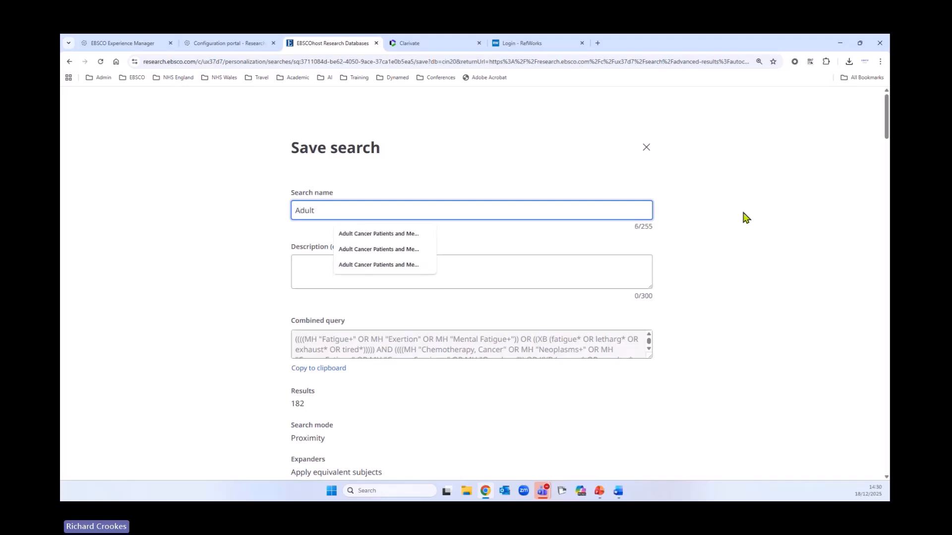
pyautogui.click(380, 234)
pyautogui.write('Dec 2025')
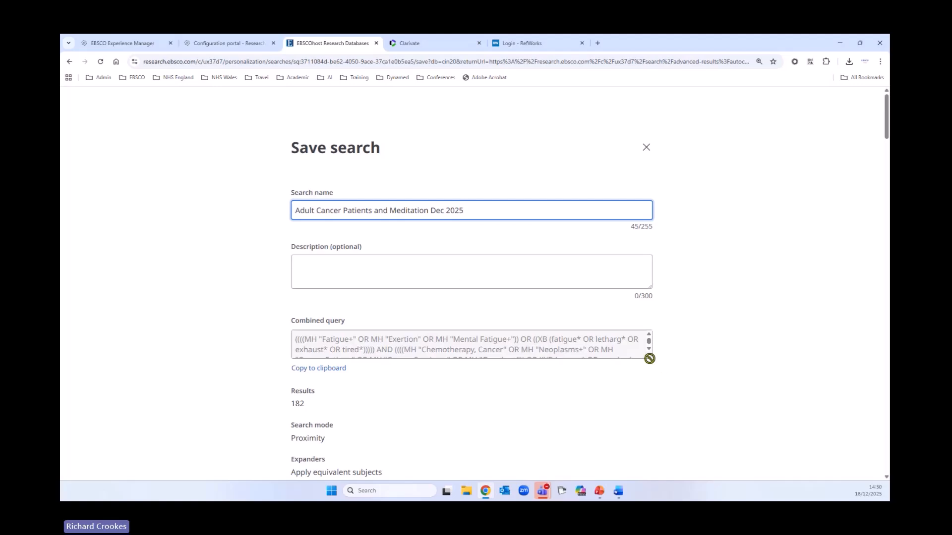
# Review the full combined query and its subqueries, and save the search, closing the confirmation
pyautogui.moveTo(647, 355); pyautogui.dragTo(687, 420)
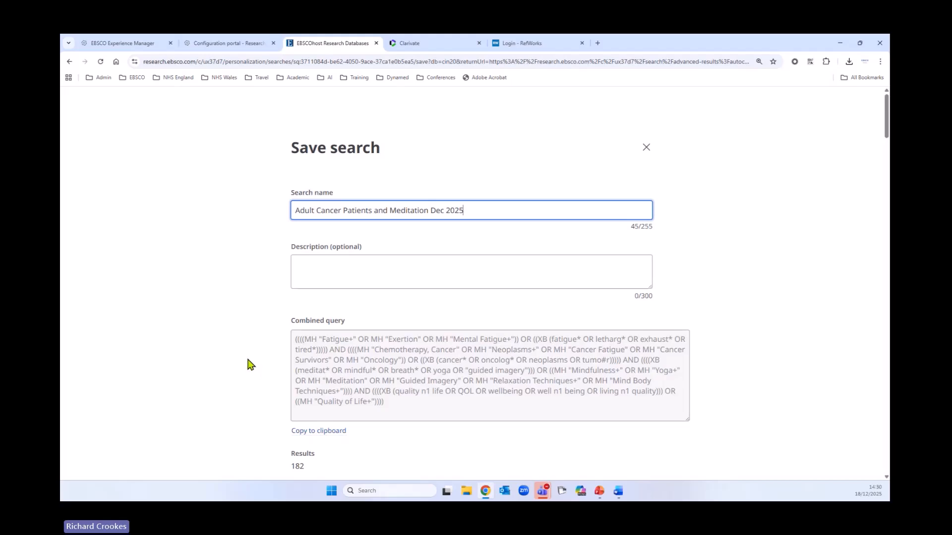
pyautogui.scroll(-3, 200, 358)
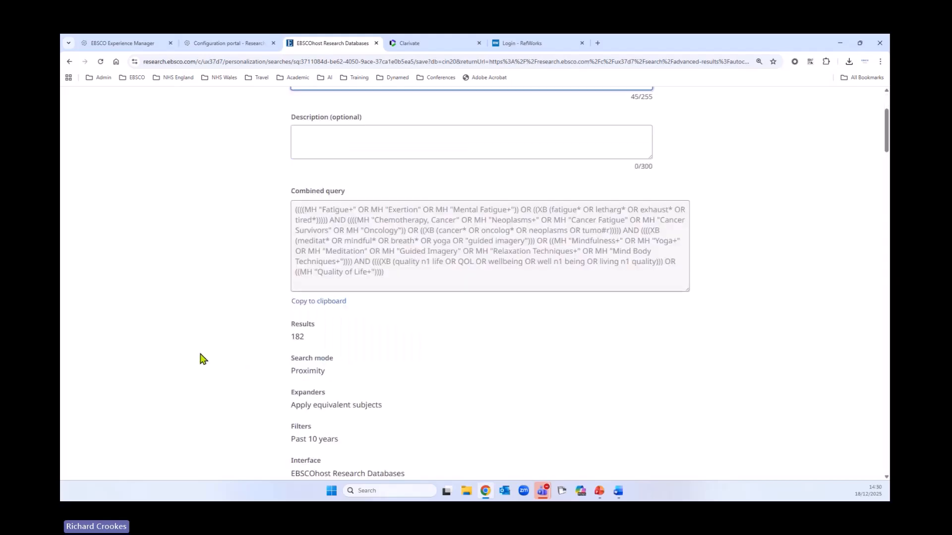
pyautogui.scroll(-5, 201, 359)
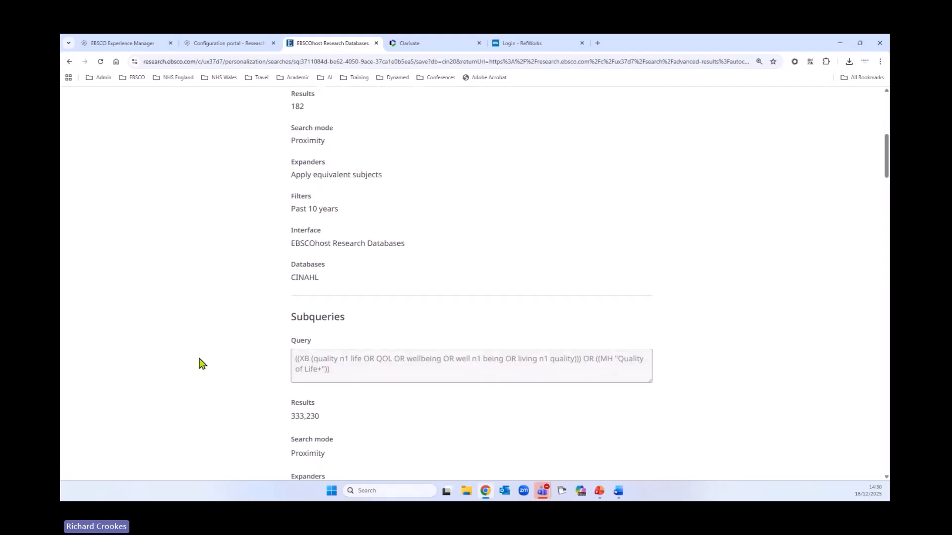
pyautogui.scroll(-13, 201, 364)
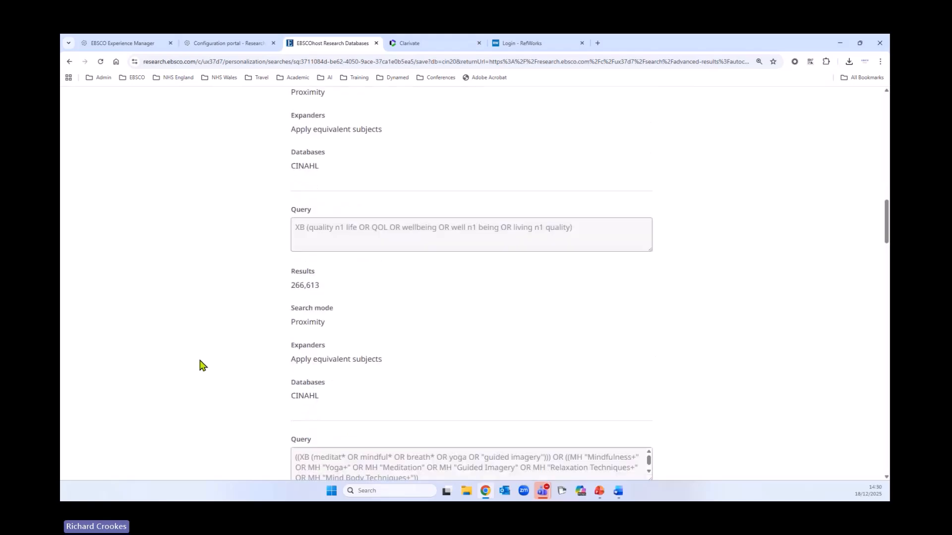
pyautogui.scroll(-6, 201, 365)
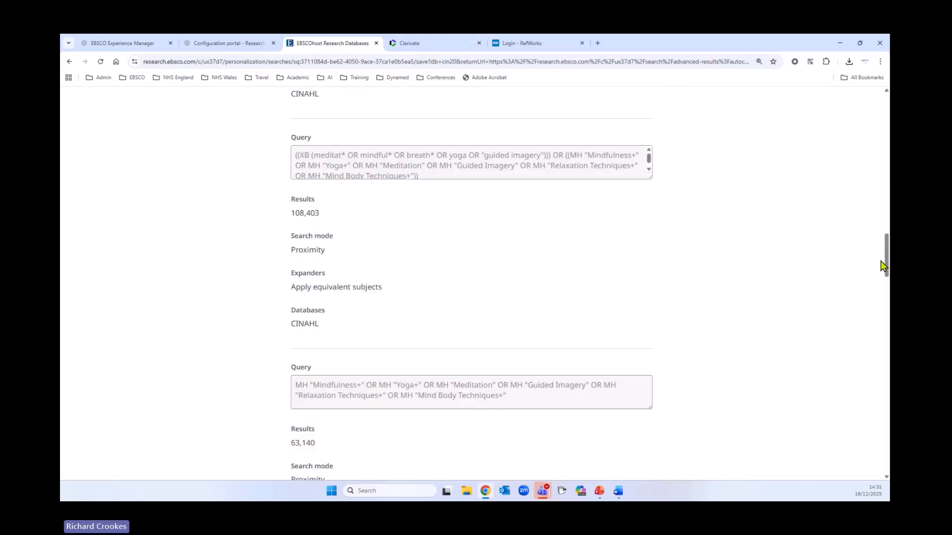
pyautogui.moveTo(888, 266); pyautogui.dragTo(887, 458)
pyautogui.click(635, 461)
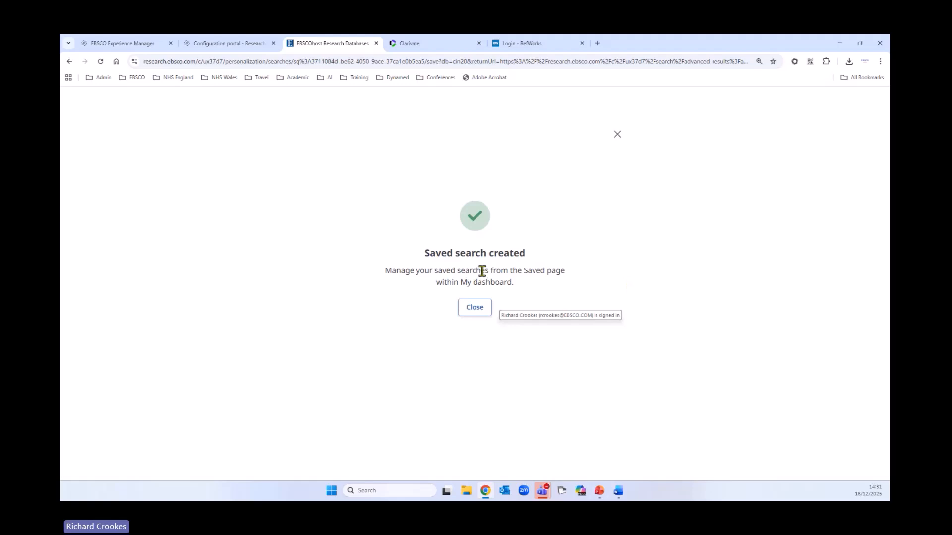
pyautogui.click(473, 311)
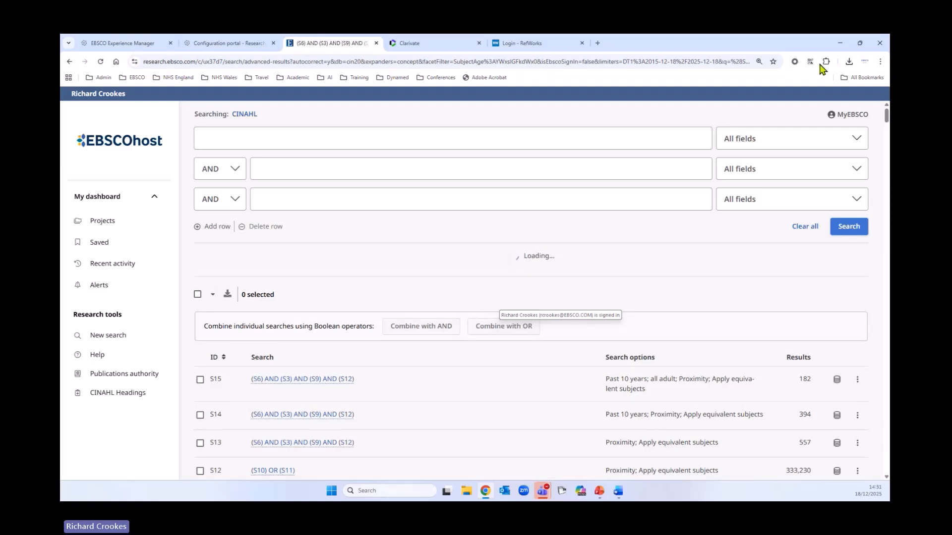
# Look through the saved searches in the dashboard and show the actions available for "Adult Cancer Patients and Meditation Dec 2025"
pyautogui.click(101, 243)
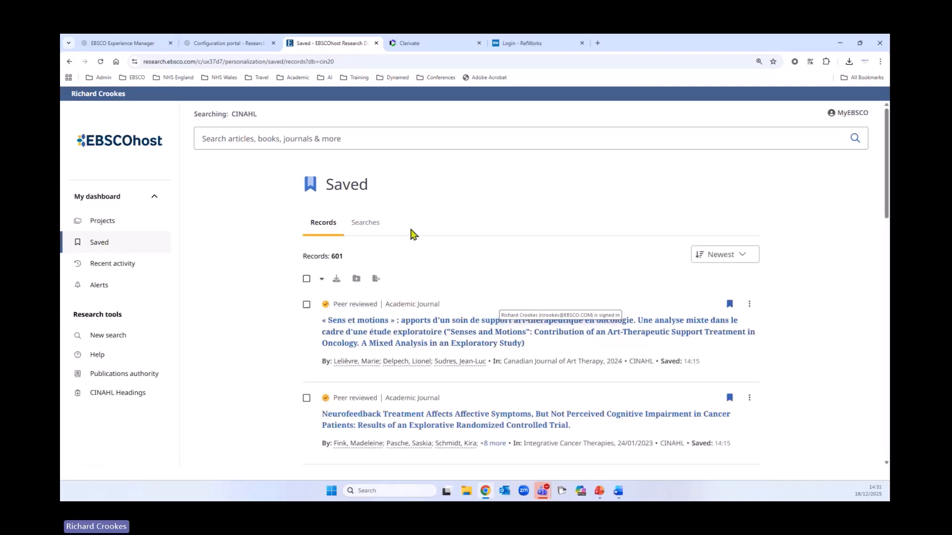
pyautogui.click(368, 230)
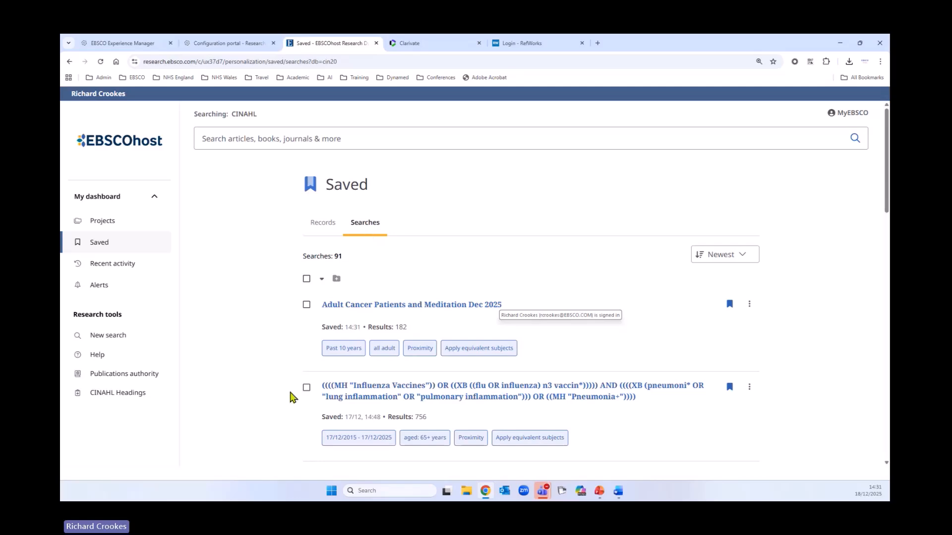
pyautogui.scroll(-7, 292, 397)
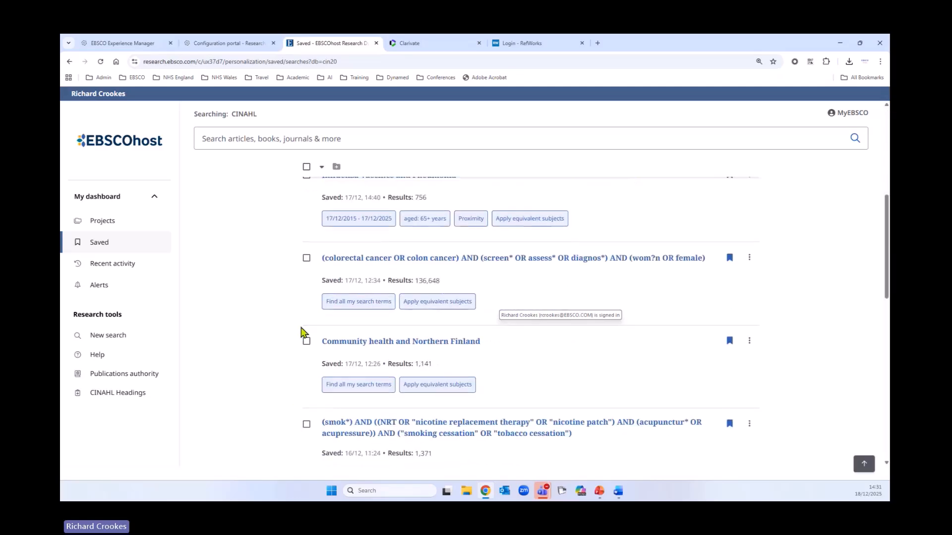
pyautogui.scroll(7, 272, 372)
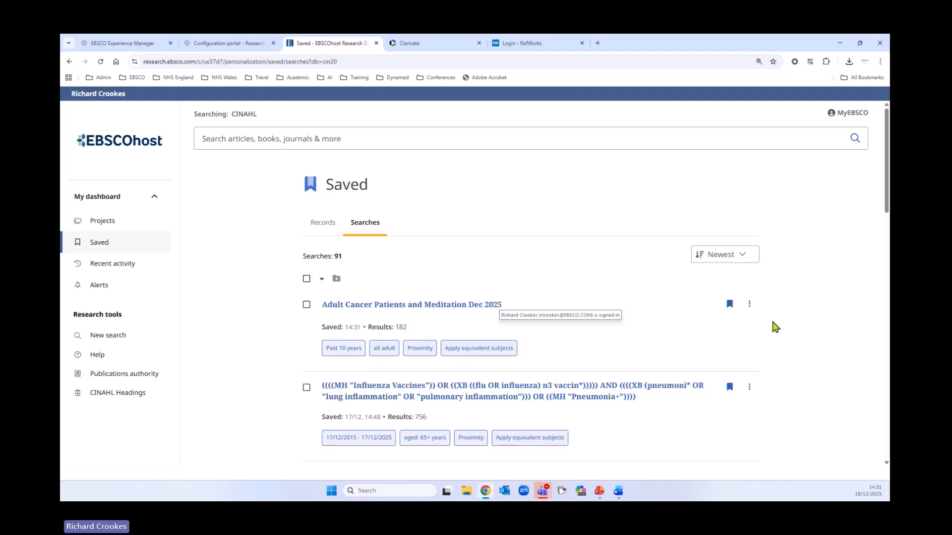
pyautogui.click(749, 304)
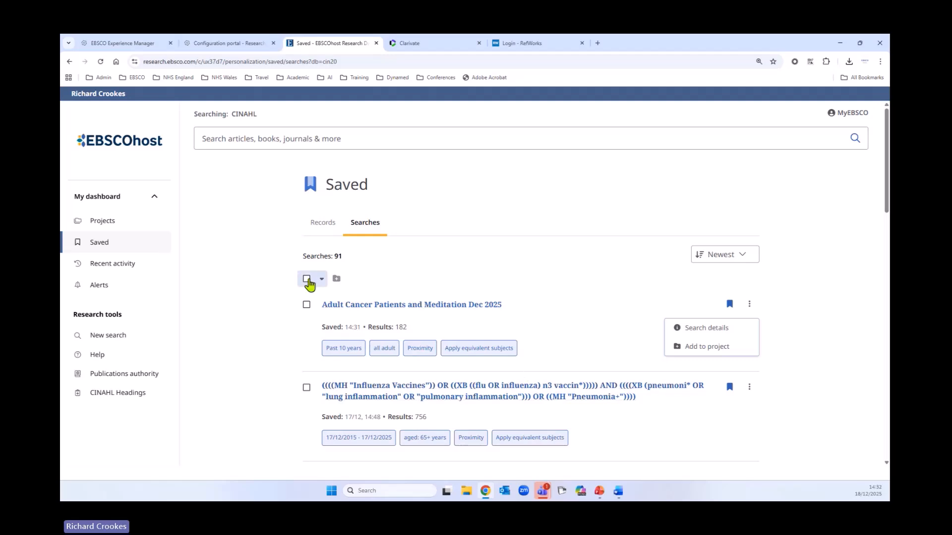
# Open the search history in the recent activity and sort it by oldest first
pyautogui.click(123, 270)
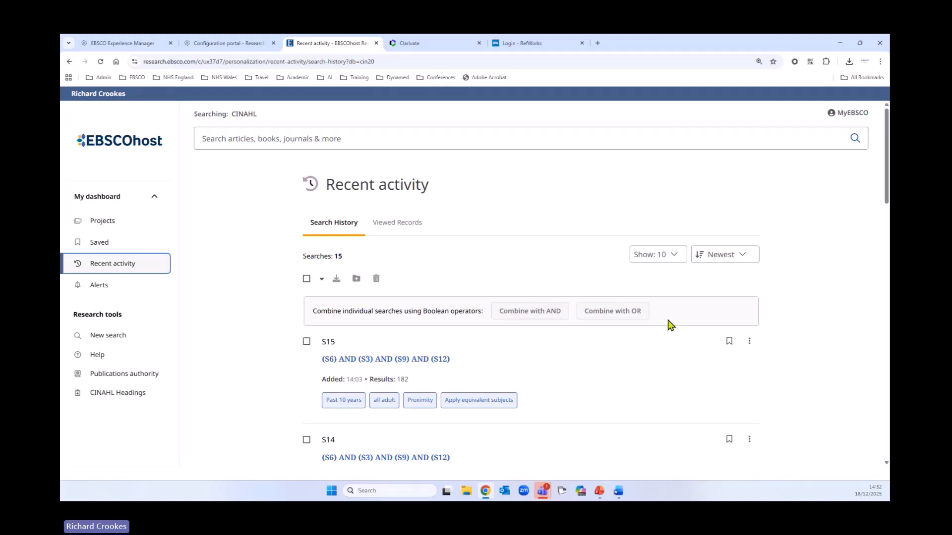
pyautogui.scroll(-1, 664, 332)
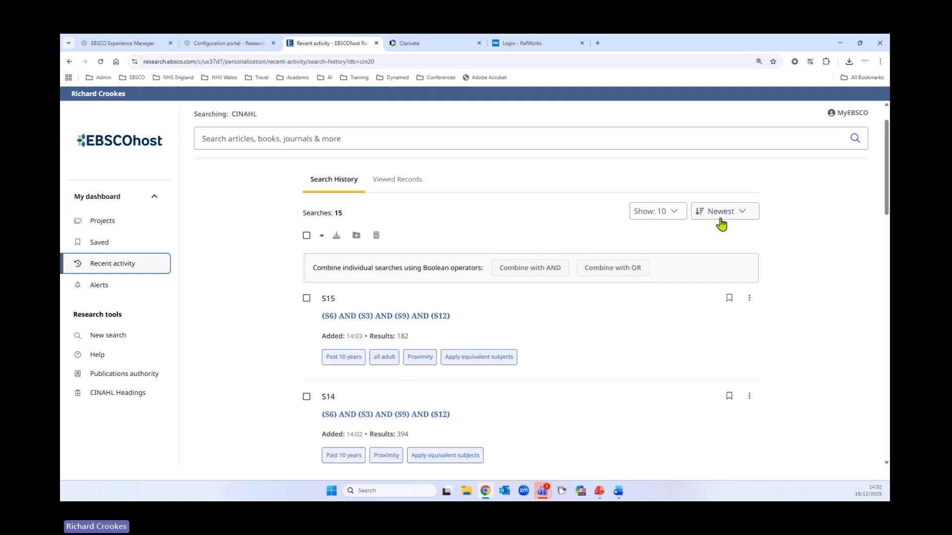
pyautogui.click(735, 214)
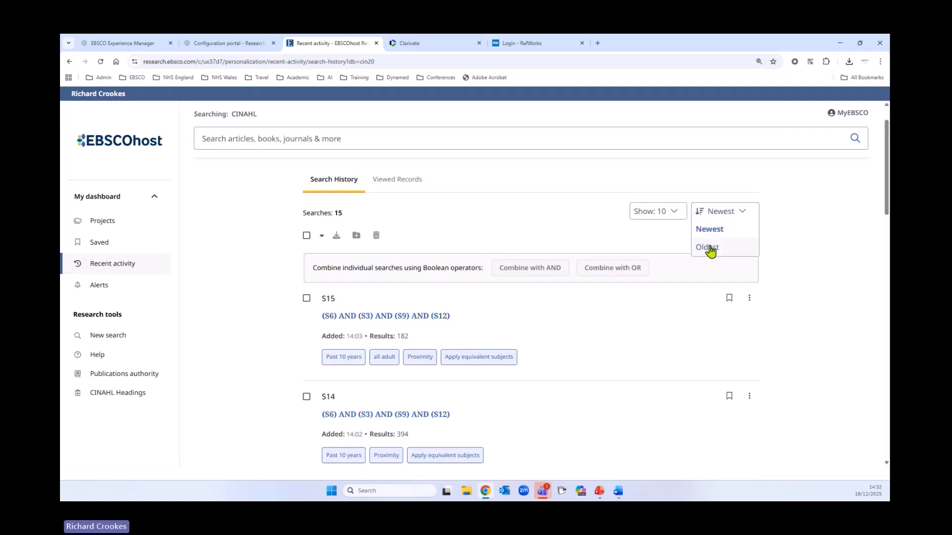
pyautogui.click(710, 249)
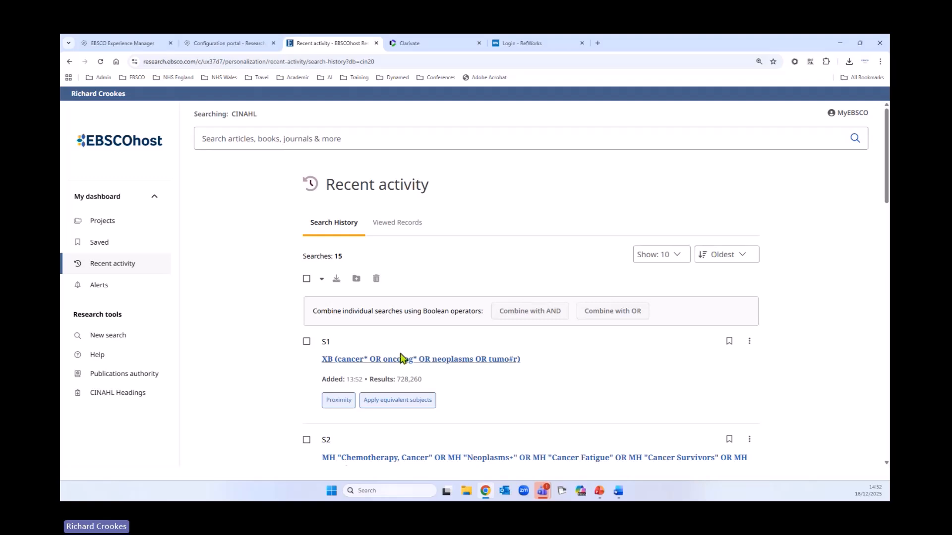
# Review searches S1 to S10 in the history, check the actions available for S10, and load more searches
pyautogui.scroll(-3, 599, 356)
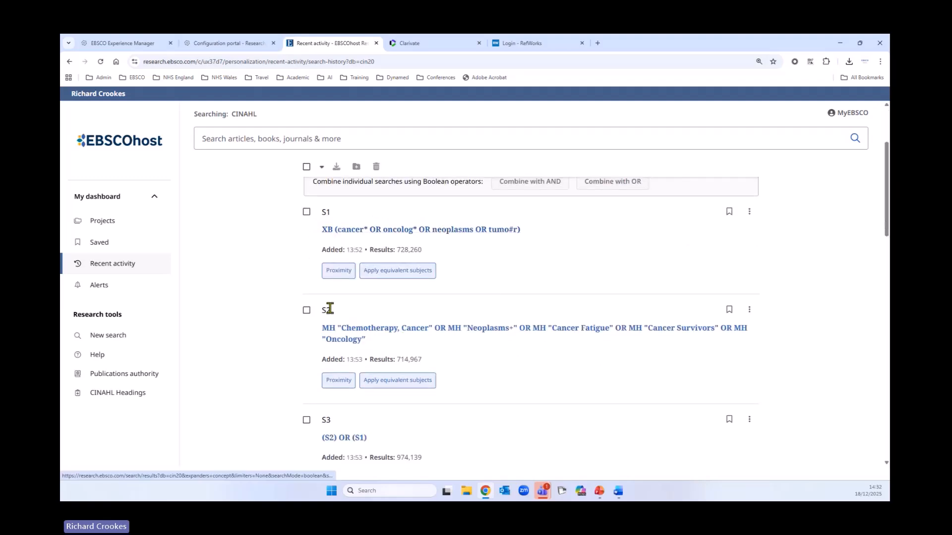
pyautogui.scroll(-2, 494, 386)
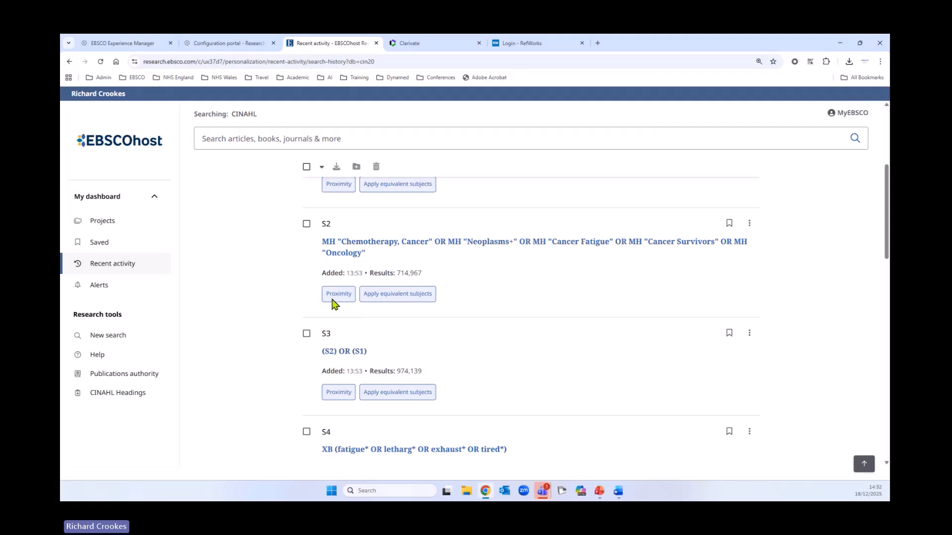
pyautogui.scroll(-1, 557, 359)
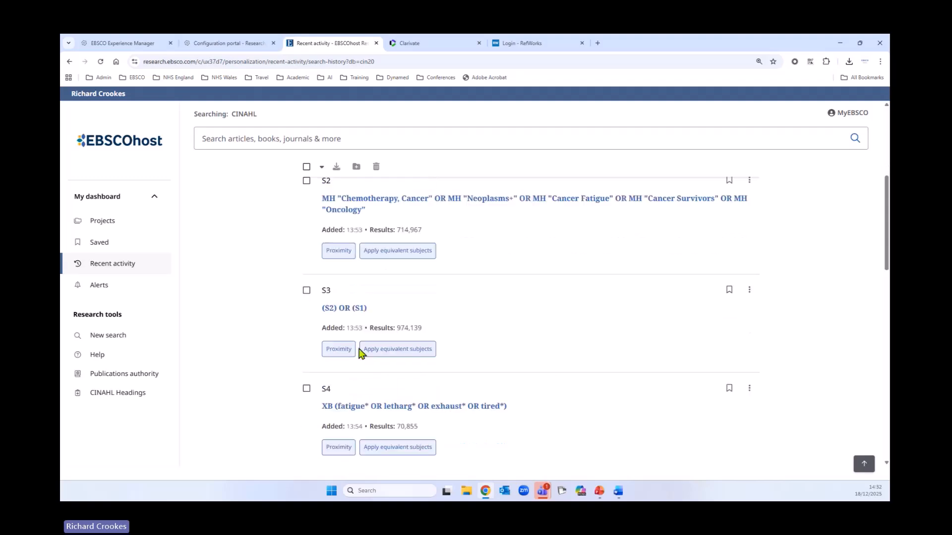
pyautogui.scroll(-7, 492, 381)
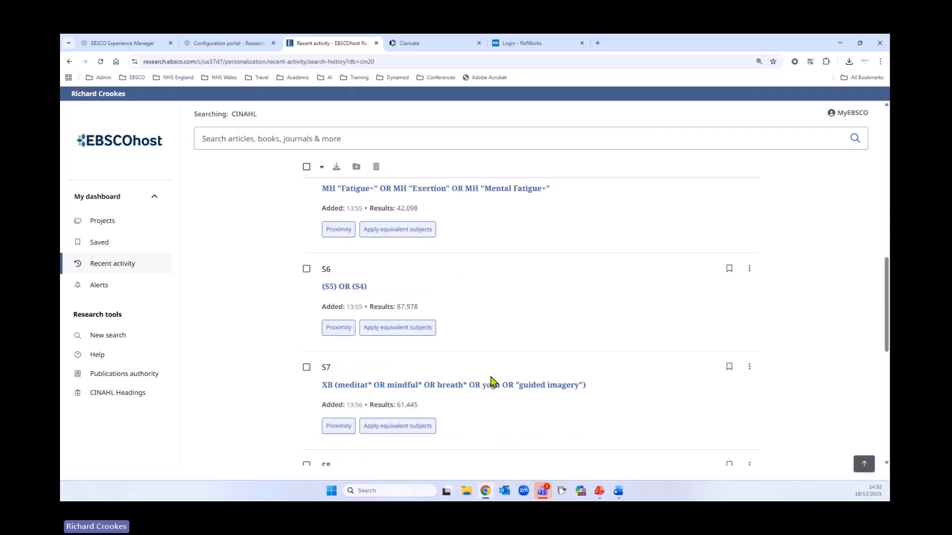
pyautogui.scroll(-6, 491, 382)
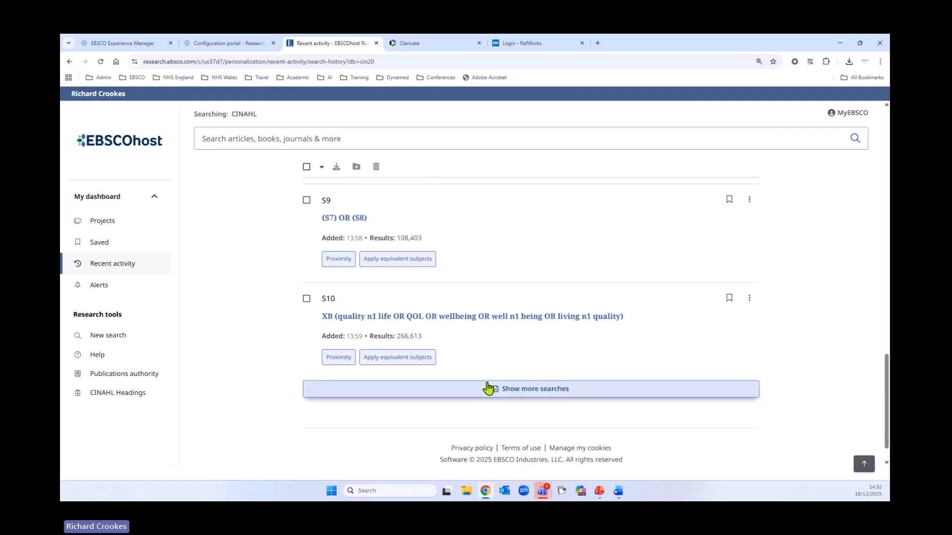
pyautogui.click(749, 298)
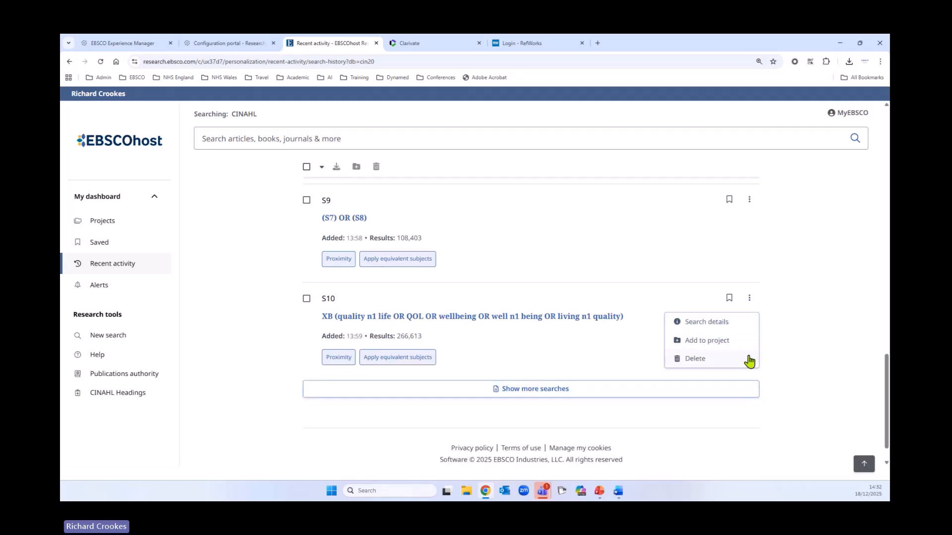
pyautogui.click(262, 350)
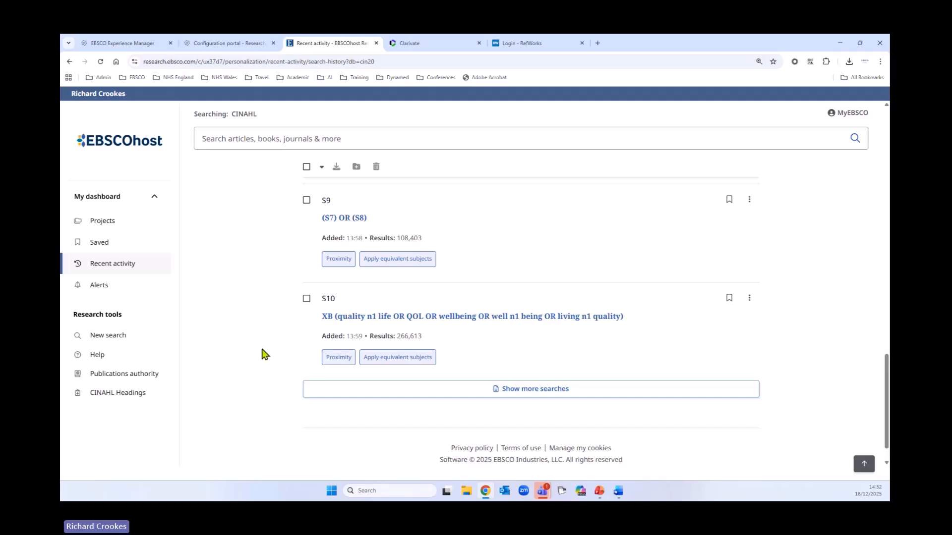
pyautogui.click(517, 392)
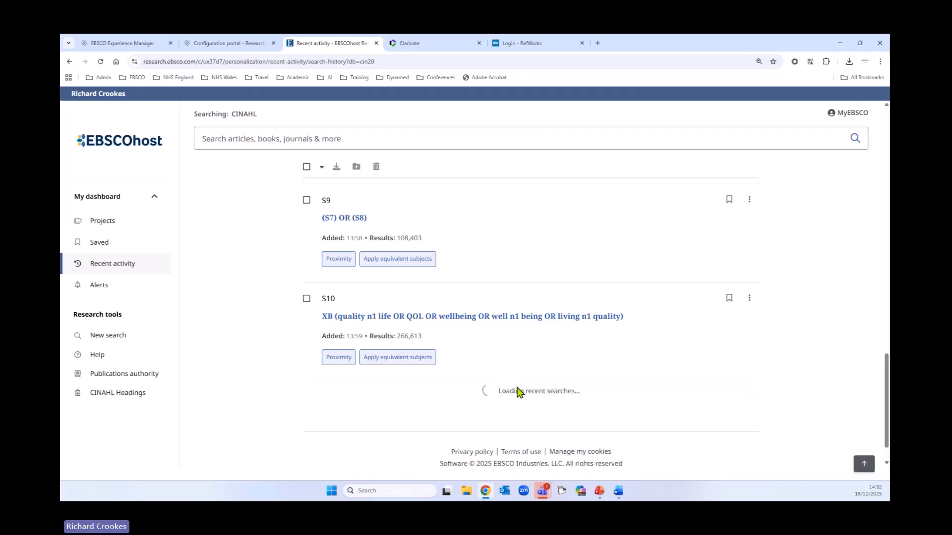
pyautogui.scroll(-3, 518, 391)
pyautogui.scroll(20, 516, 401)
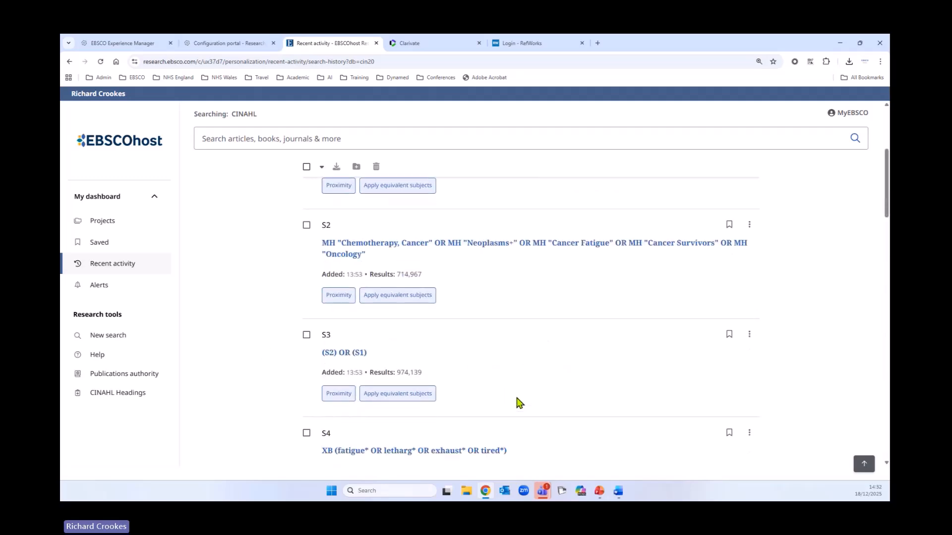
# Show 50 searches per page in the search history and look through the list down to S15
pyautogui.click(666, 257)
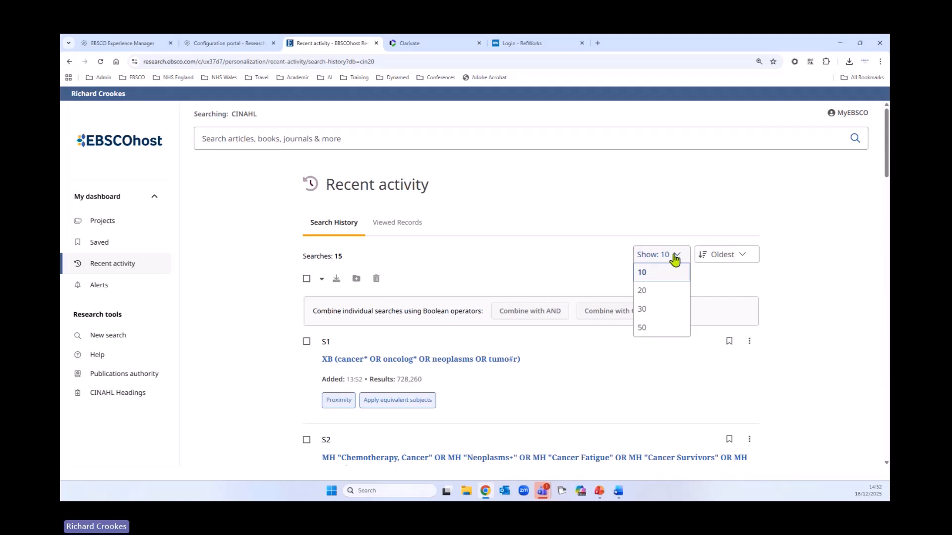
pyautogui.click(646, 331)
pyautogui.scroll(-6, 499, 365)
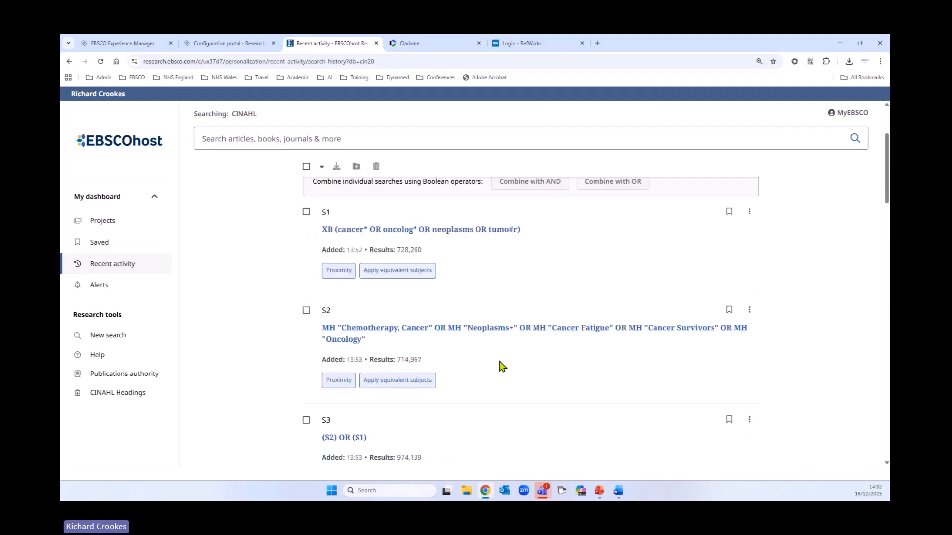
pyautogui.scroll(-13, 500, 371)
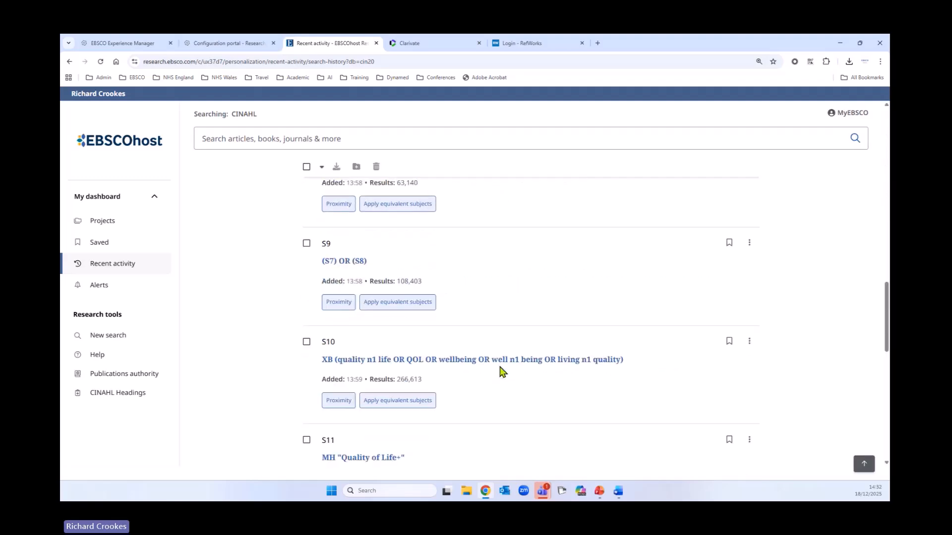
pyautogui.scroll(-8, 501, 372)
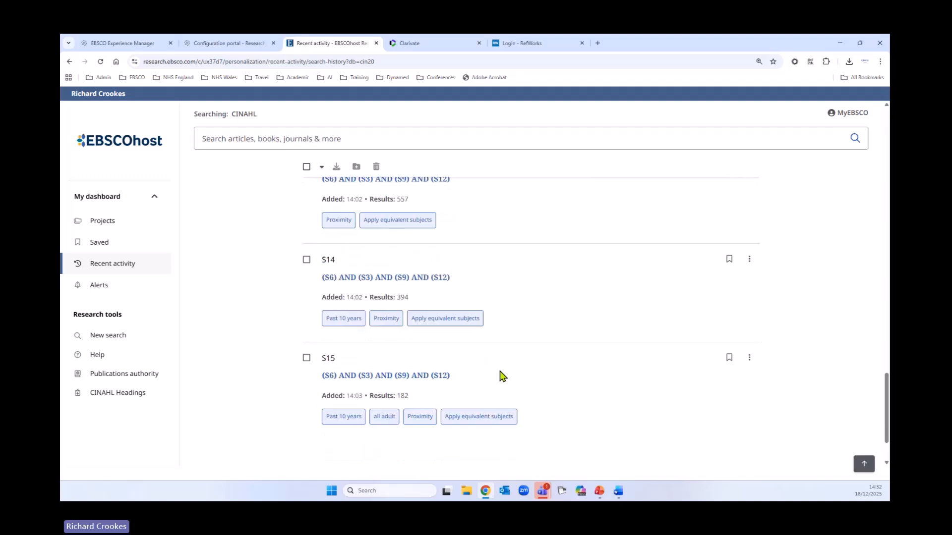
# Try to download all searches in the search history in MS Word format
pyautogui.scroll(20, 500, 372)
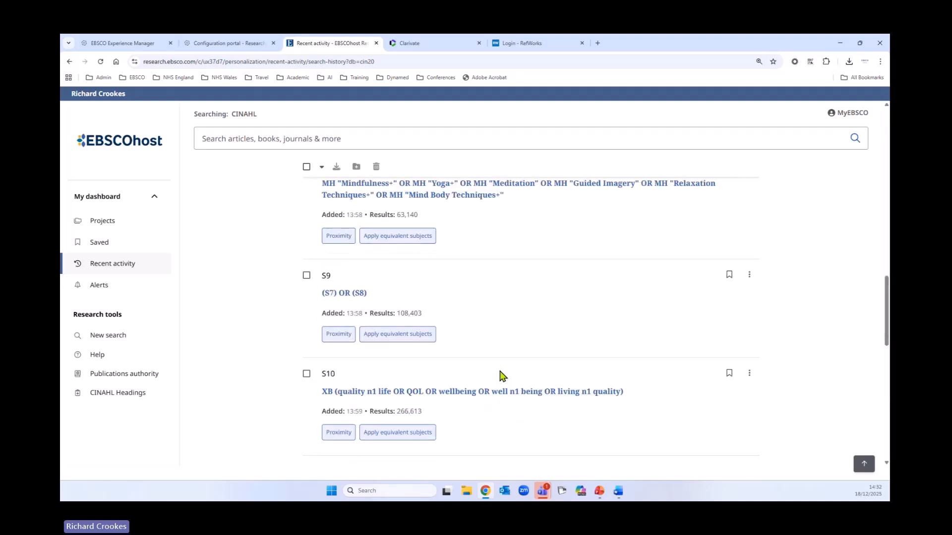
pyautogui.scroll(5, 500, 376)
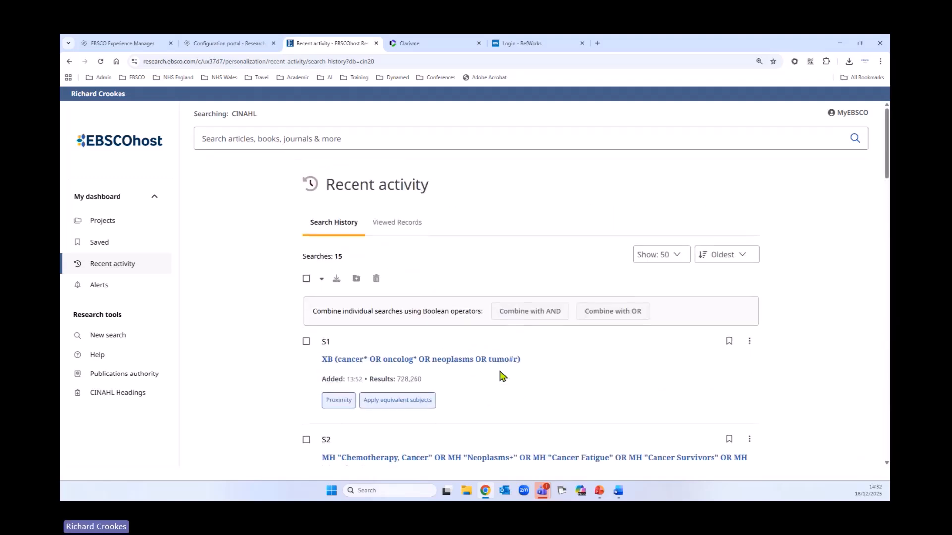
pyautogui.click(306, 279)
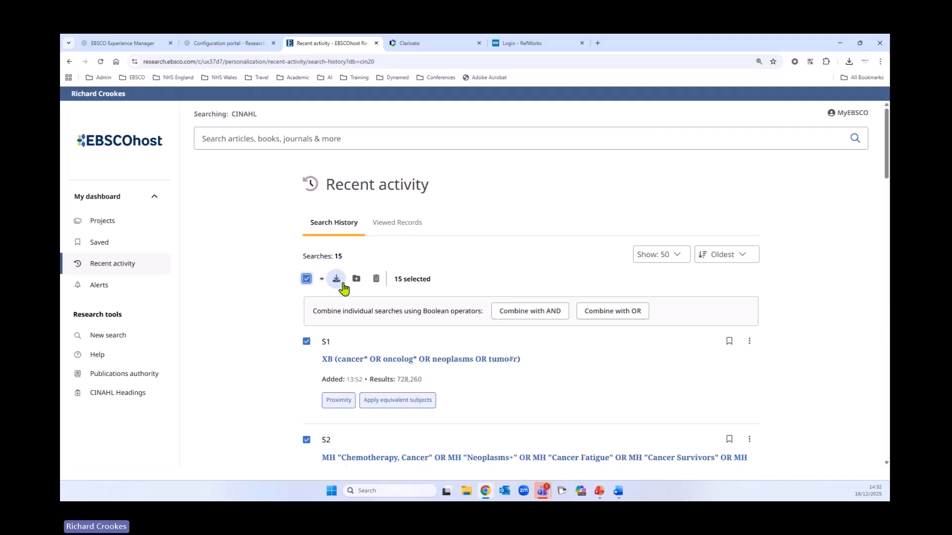
pyautogui.click(336, 279)
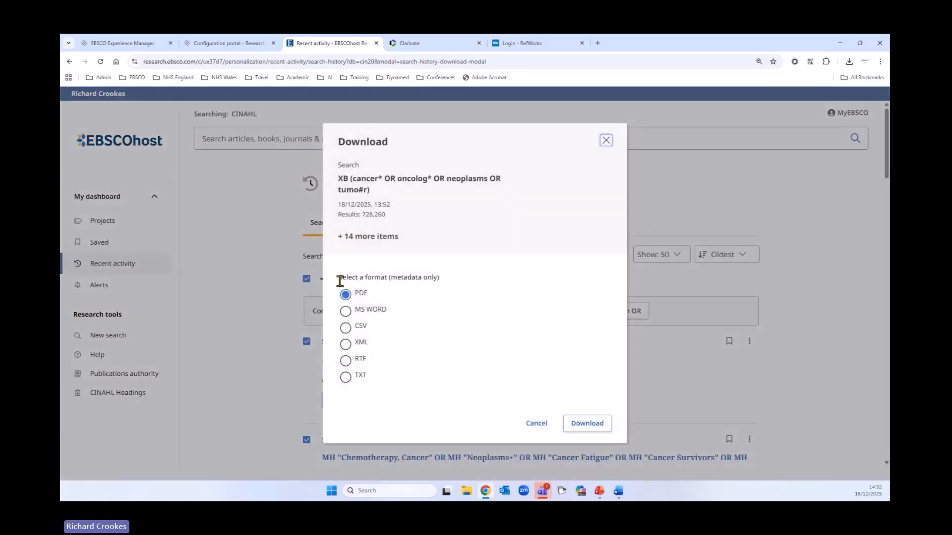
pyautogui.click(346, 360)
pyautogui.click(345, 311)
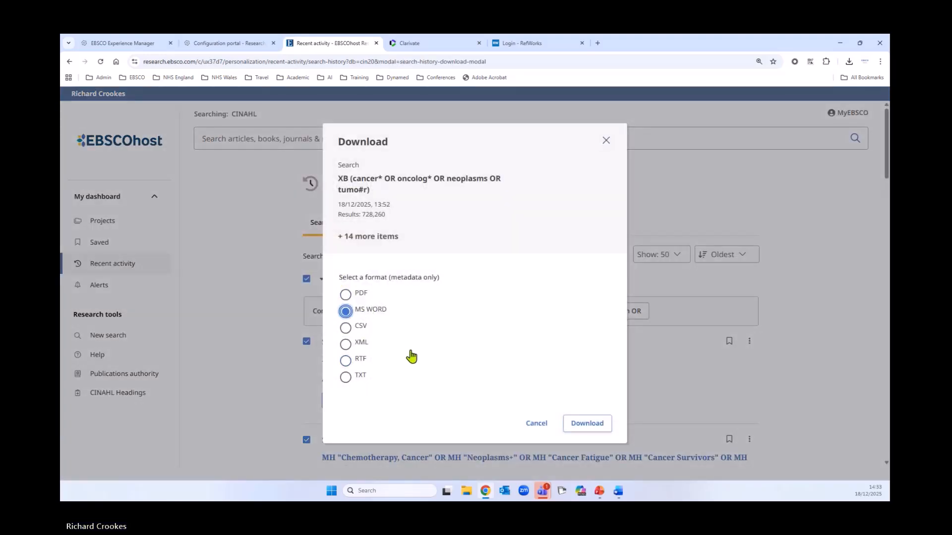
pyautogui.click(532, 426)
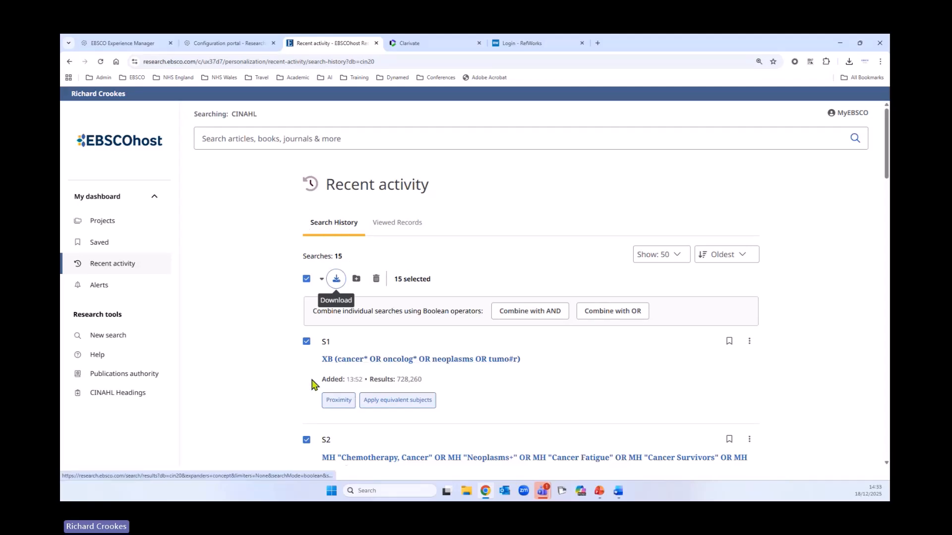
# Clear the selection in the search history, tick only S1 and S2, and extend the selection to all searches
pyautogui.click(306, 279)
pyautogui.scroll(-1, 375, 367)
pyautogui.scroll(-1, 376, 367)
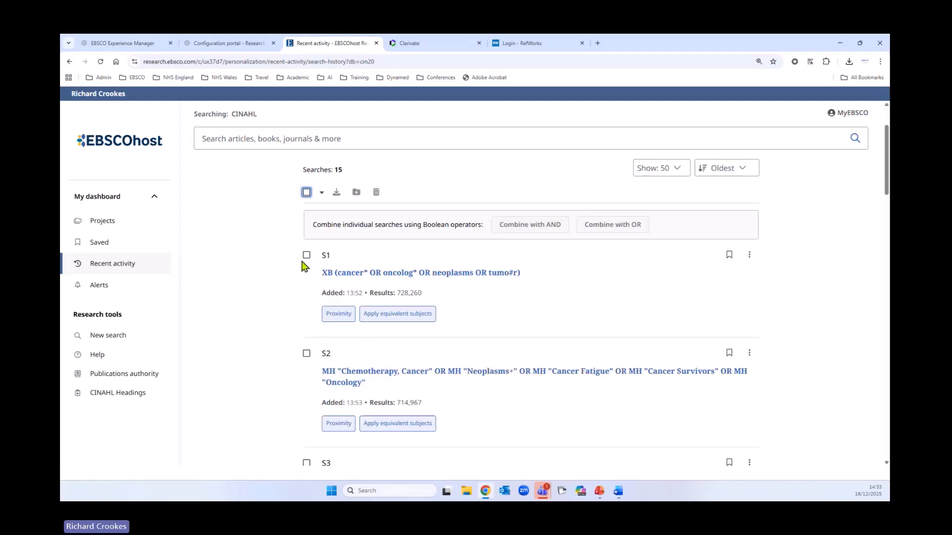
pyautogui.click(306, 255)
pyautogui.click(306, 354)
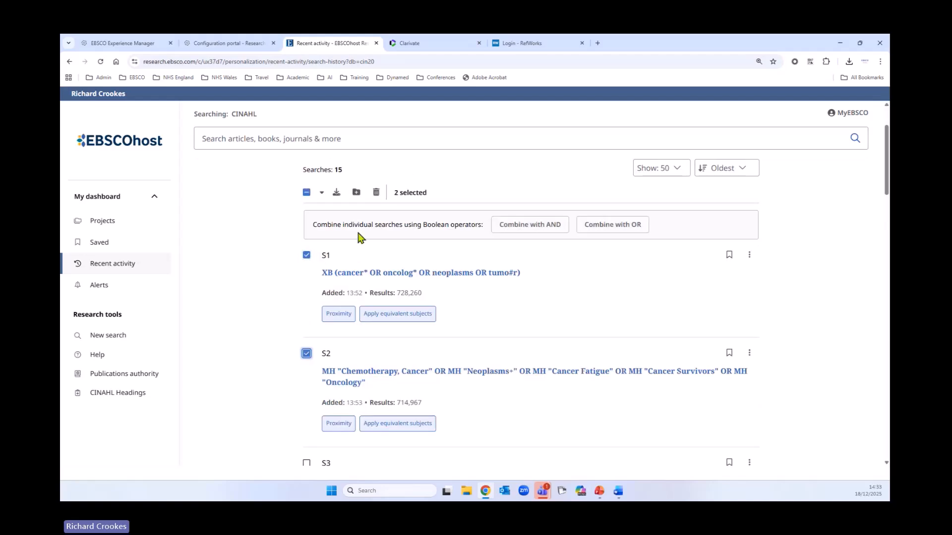
pyautogui.click(307, 193)
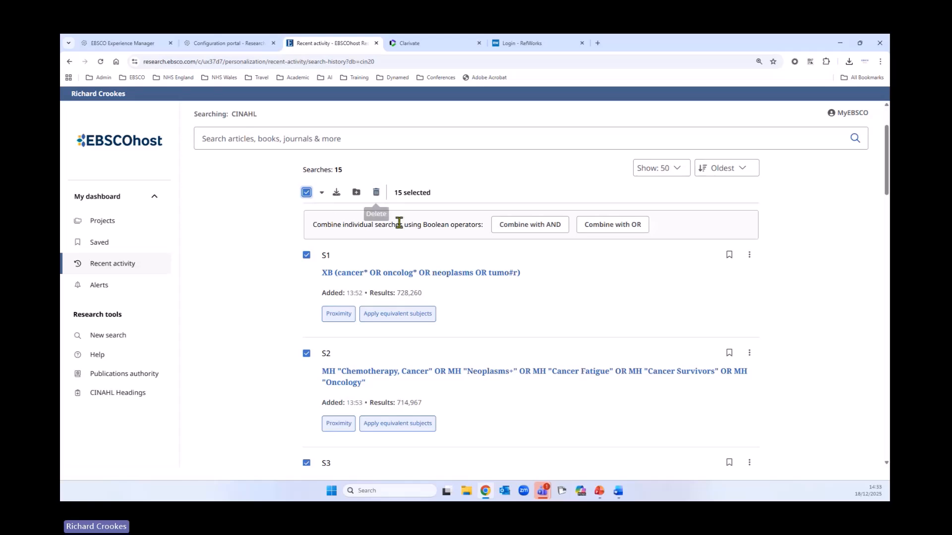
pyautogui.scroll(1, 379, 315)
pyautogui.scroll(1, 378, 315)
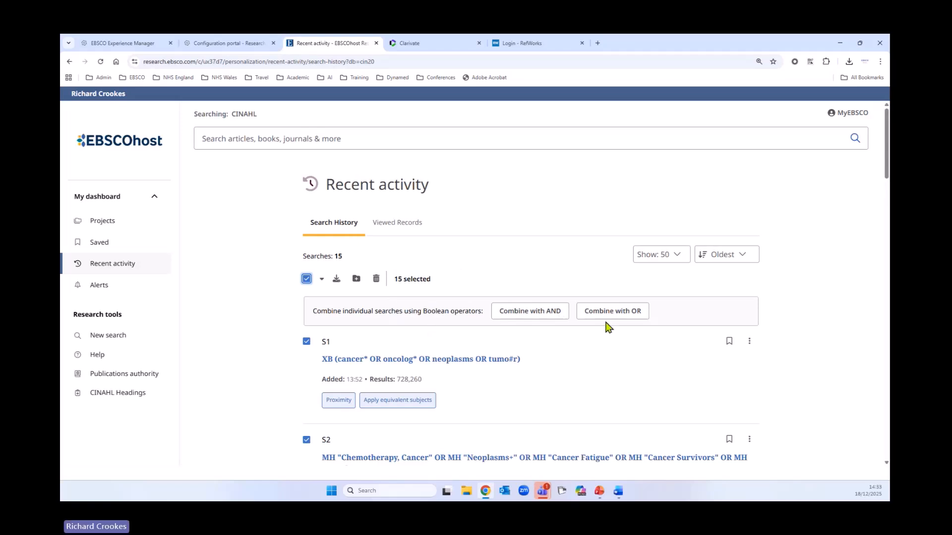
# Open the saved searches in the dashboard and select "Adult Cancer Patients and Meditation Dec 2025"
pyautogui.click(97, 245)
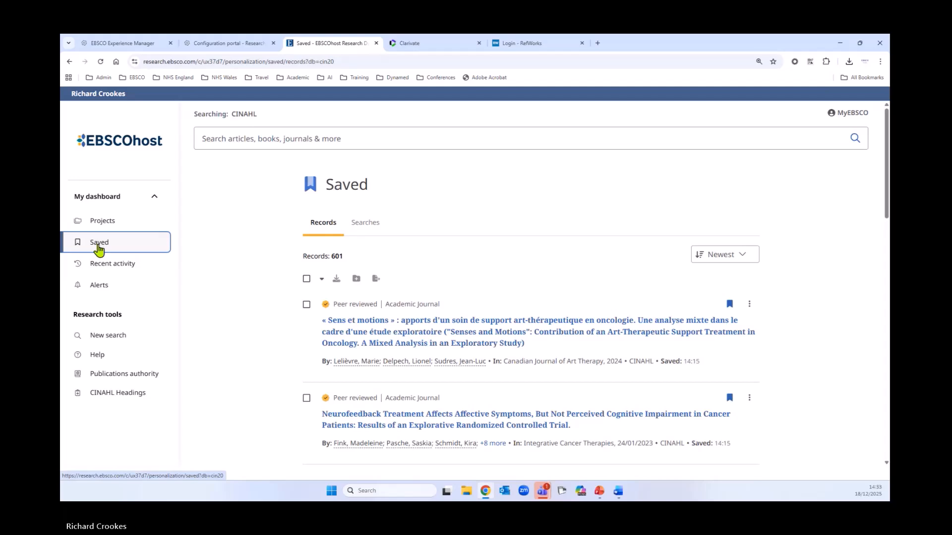
pyautogui.click(365, 224)
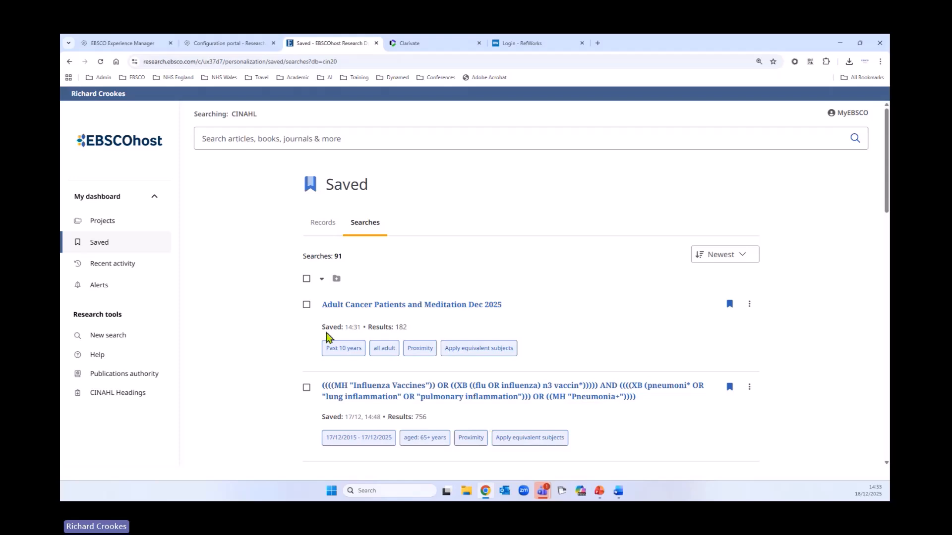
pyautogui.click(306, 305)
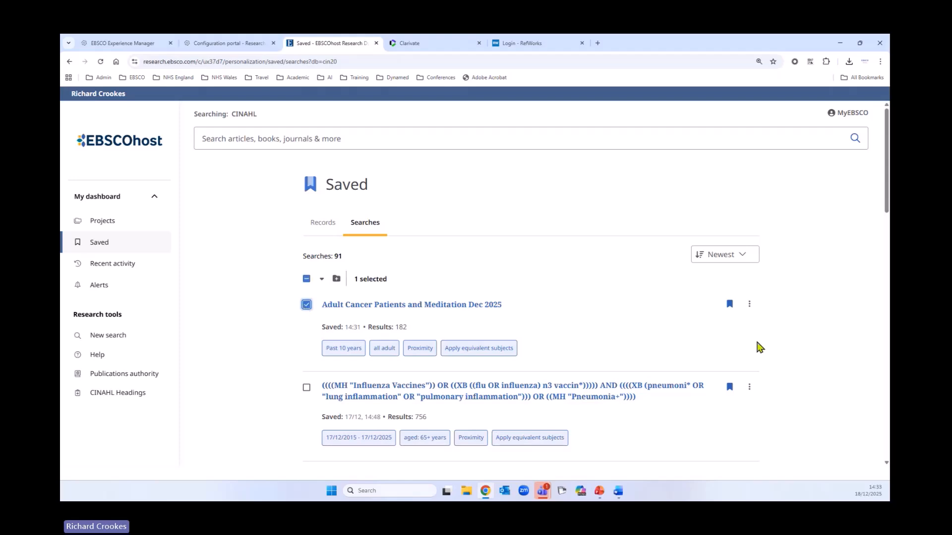
pyautogui.click(749, 304)
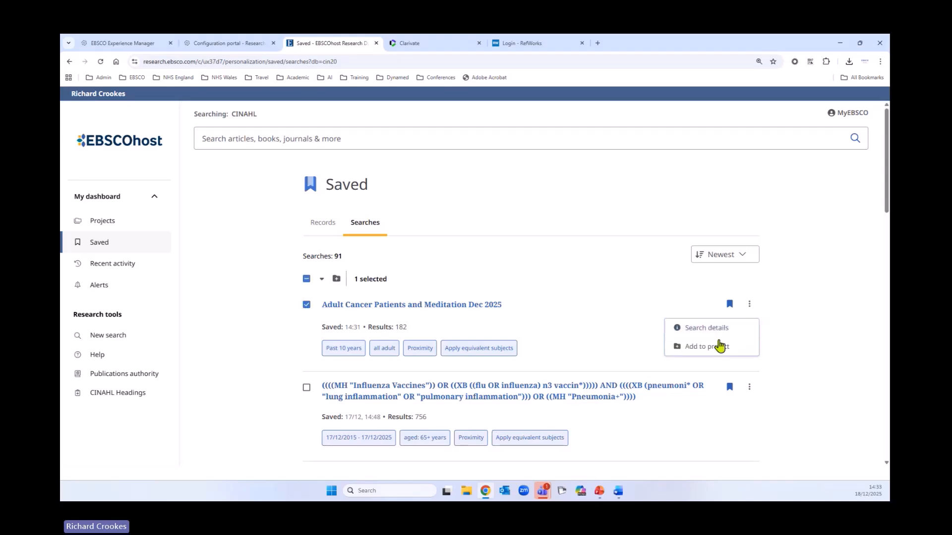
pyautogui.click(701, 349)
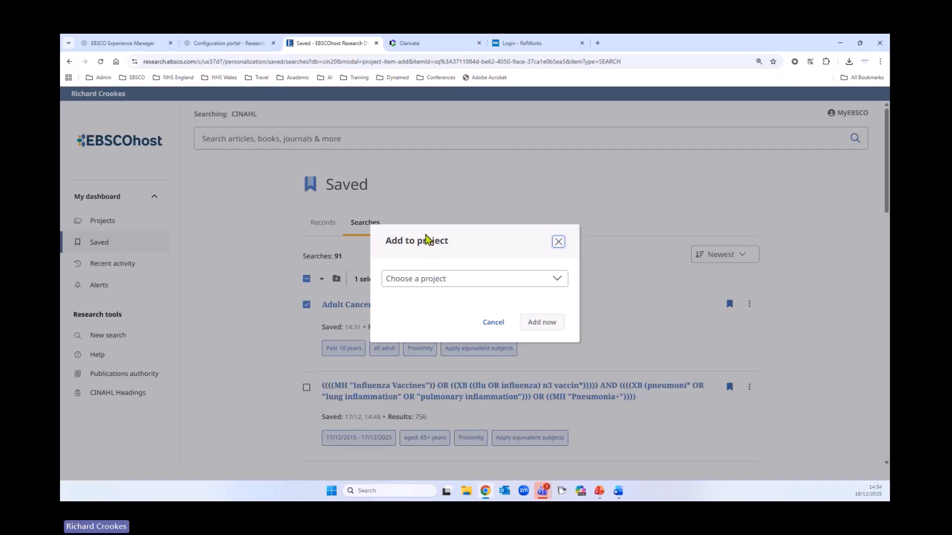
pyautogui.click(489, 280)
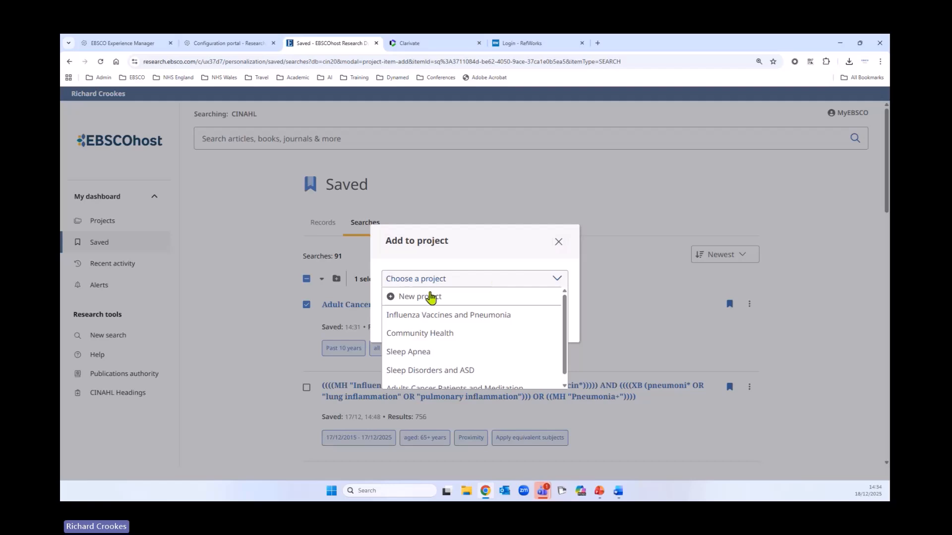
pyautogui.scroll(-1, 480, 331)
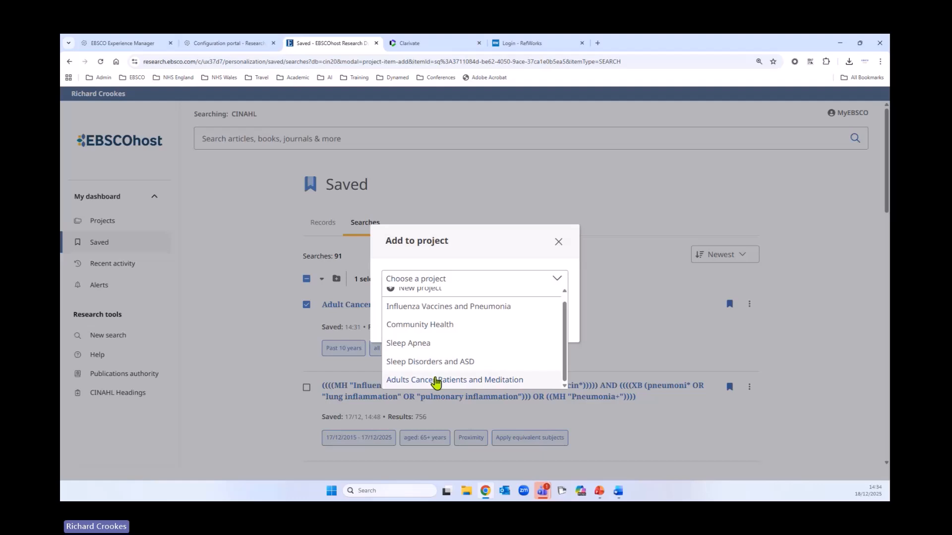
pyautogui.click(436, 381)
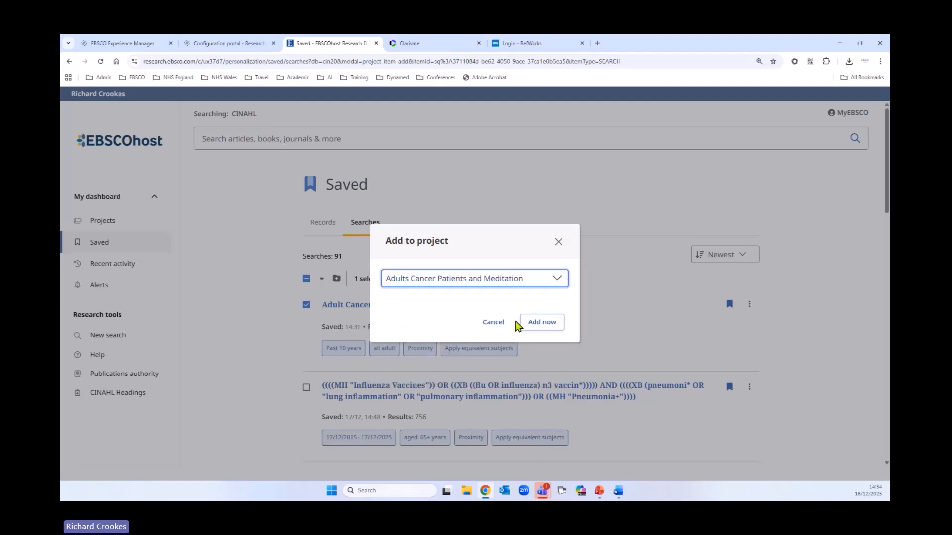
pyautogui.click(558, 242)
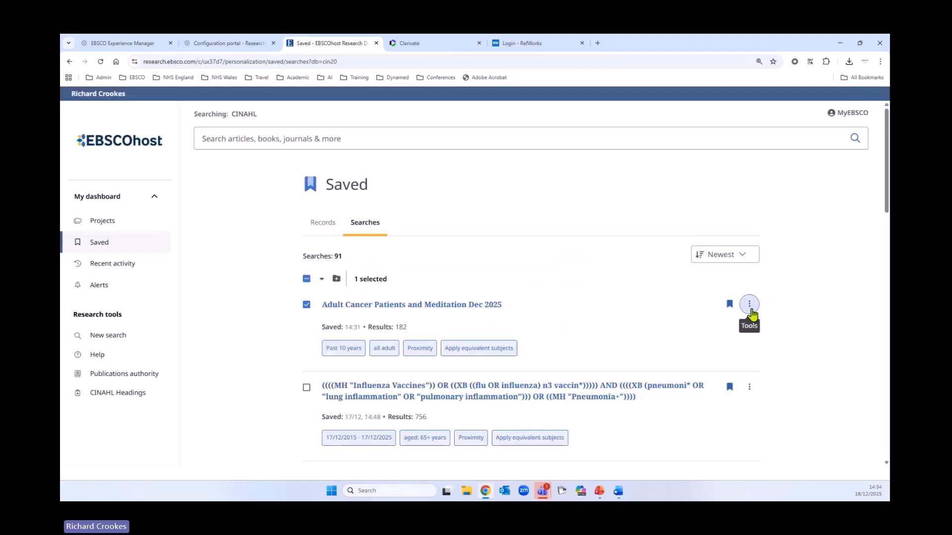
# Add the saved search to a new project and name the project "Adult Cancer Patients and Meditation Dec 2025"
pyautogui.click(749, 304)
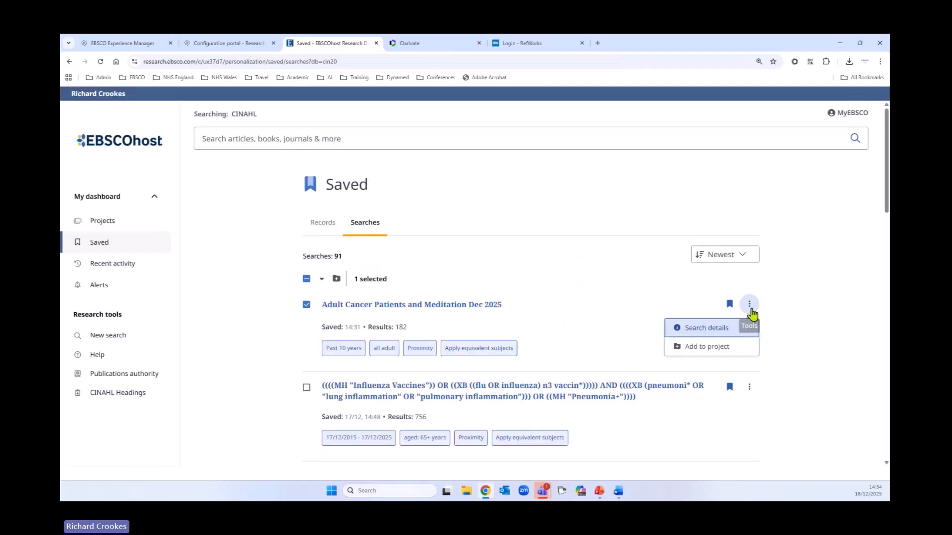
pyautogui.click(710, 347)
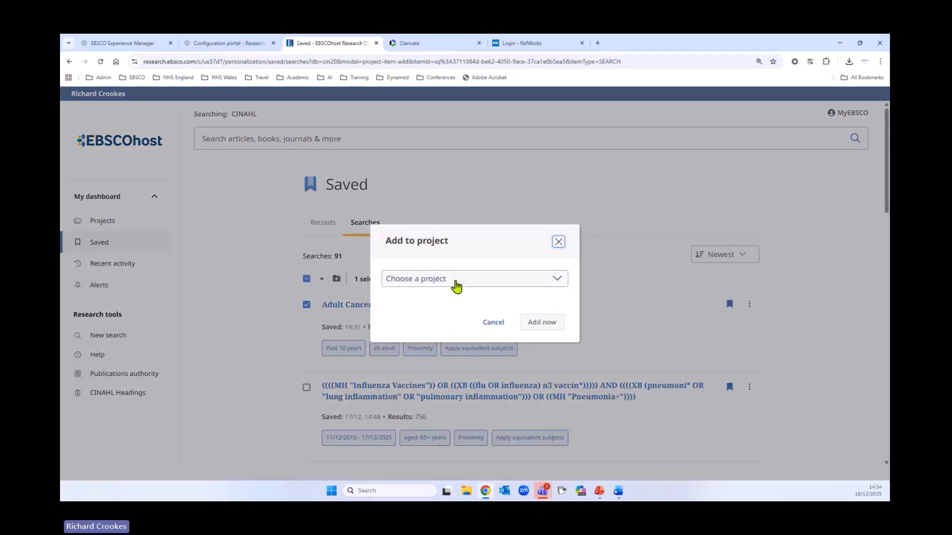
pyautogui.click(454, 282)
pyautogui.click(417, 297)
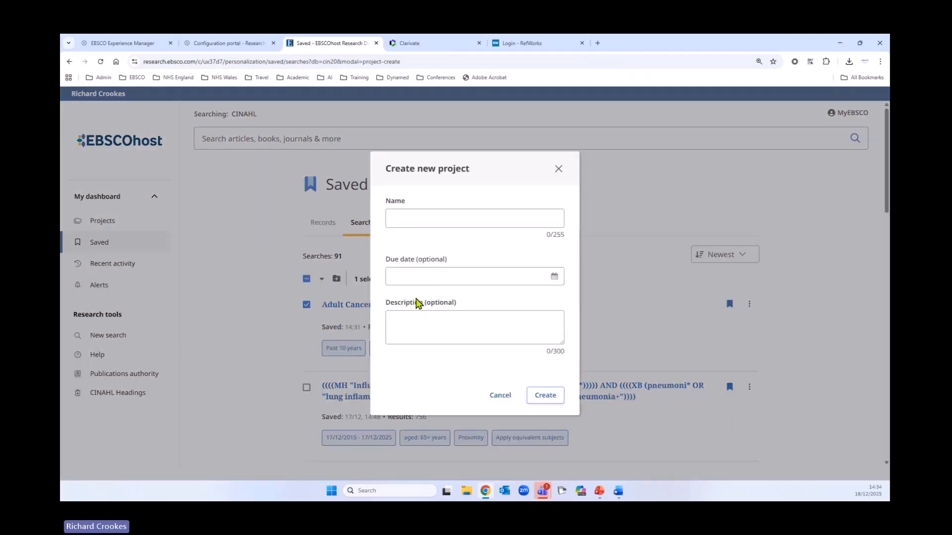
pyautogui.click(426, 218)
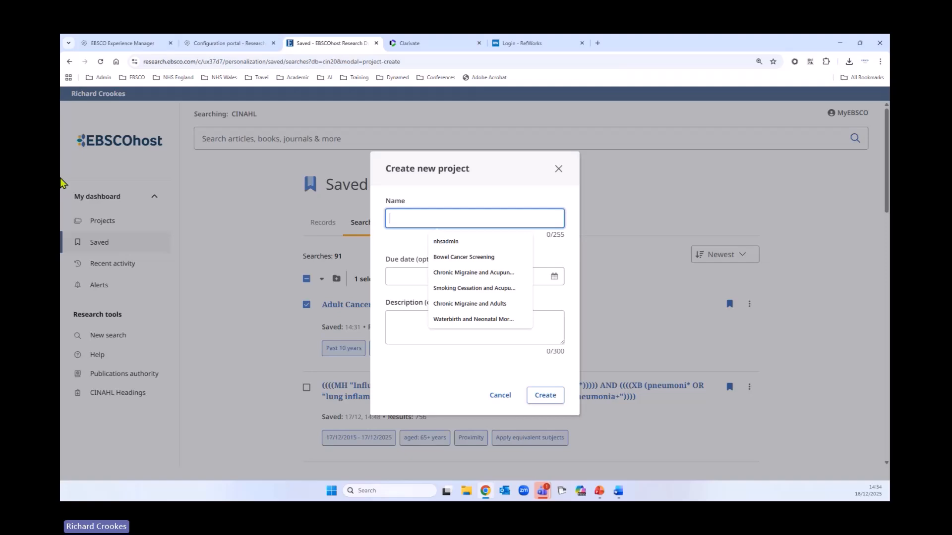
pyautogui.write('Adu')
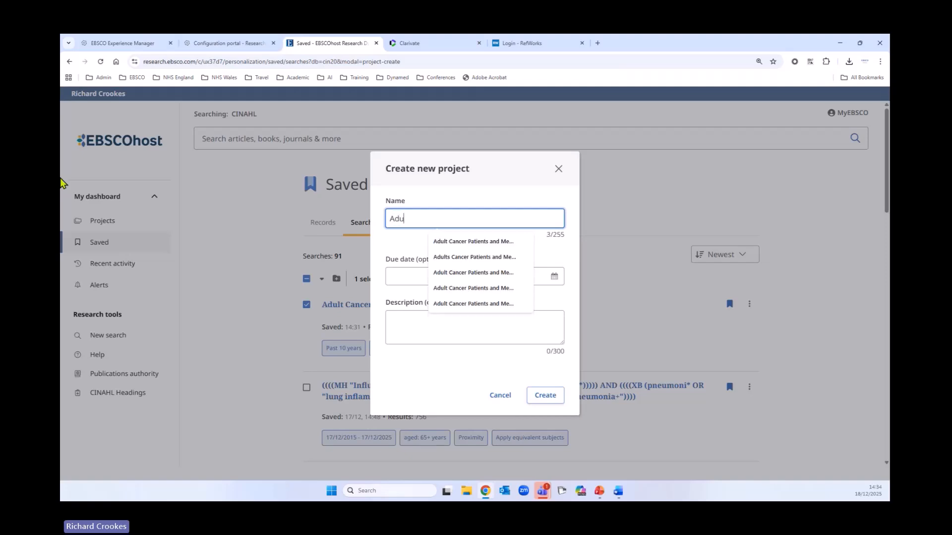
pyautogui.click(458, 244)
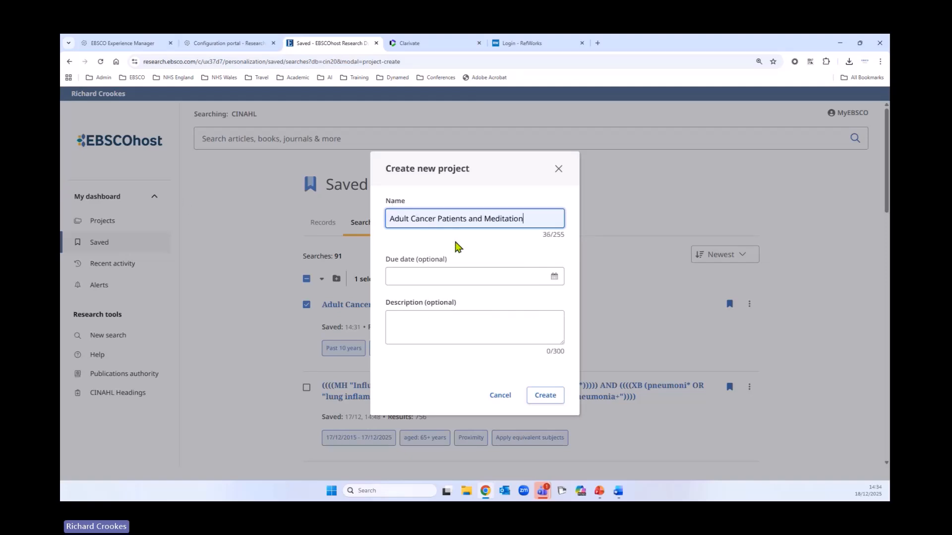
pyautogui.write('Dec')
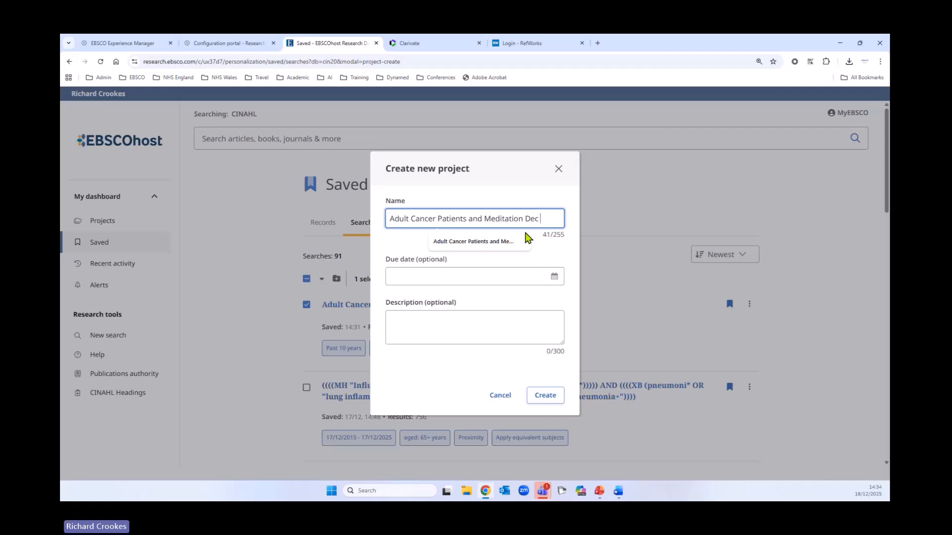
pyautogui.write(' 2025')
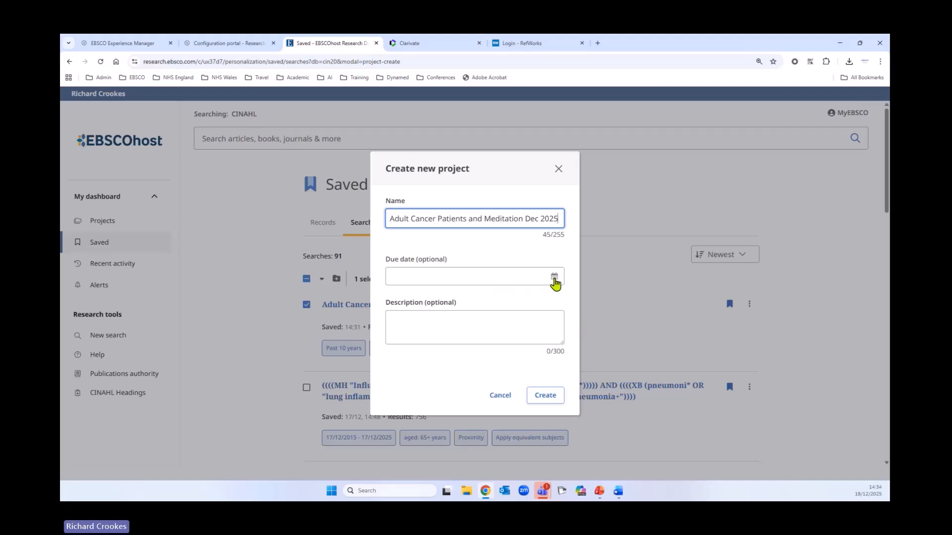
# Set the new project's due date to 30/01/2026, leave its description empty, and create the project
pyautogui.click(554, 278)
pyautogui.click(520, 318)
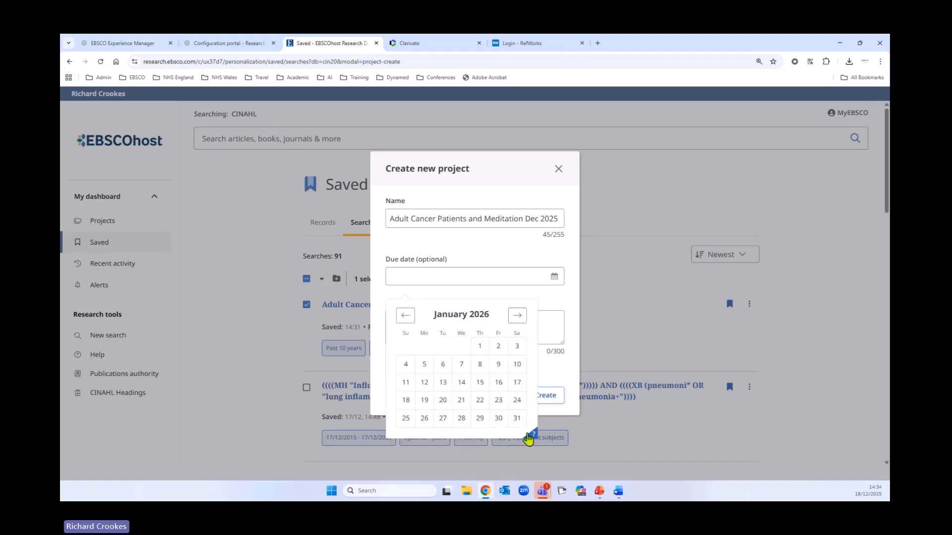
pyautogui.click(498, 418)
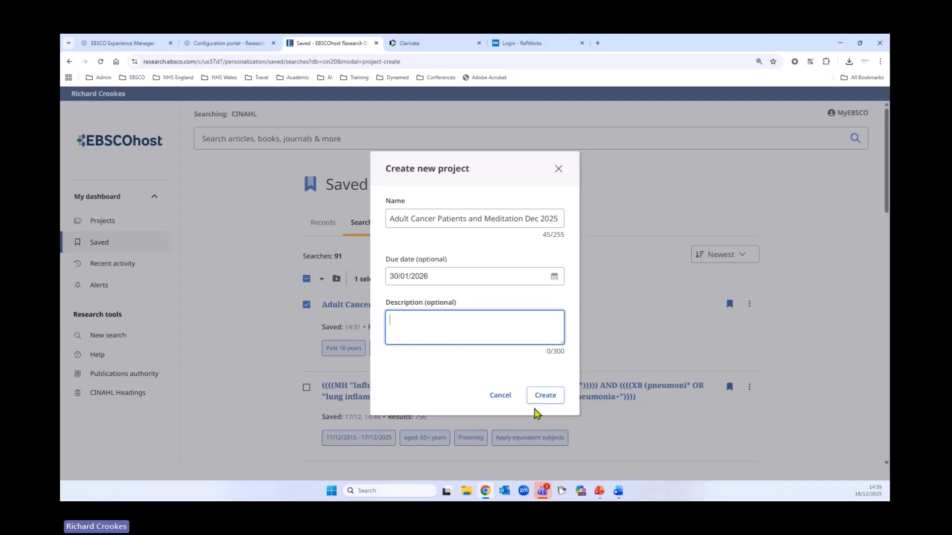
pyautogui.click(540, 397)
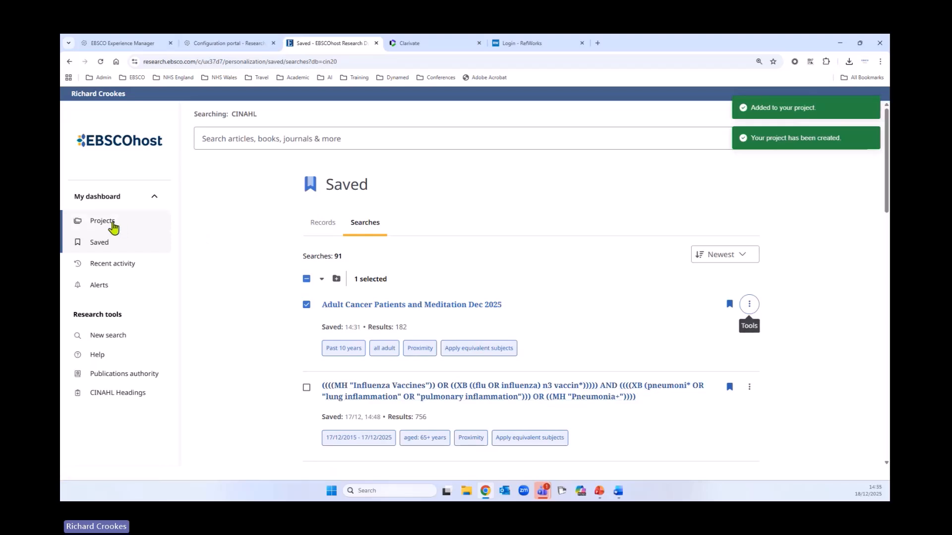
# Open the "Adult Cancer Patients and Meditation Dec 2025" project from the project list and show its searches
pyautogui.click(106, 222)
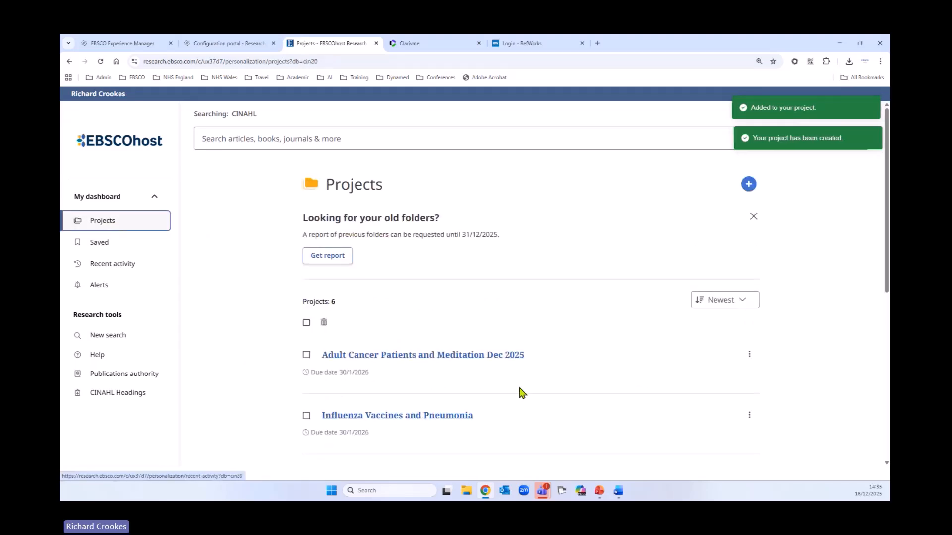
pyautogui.scroll(-5, 519, 391)
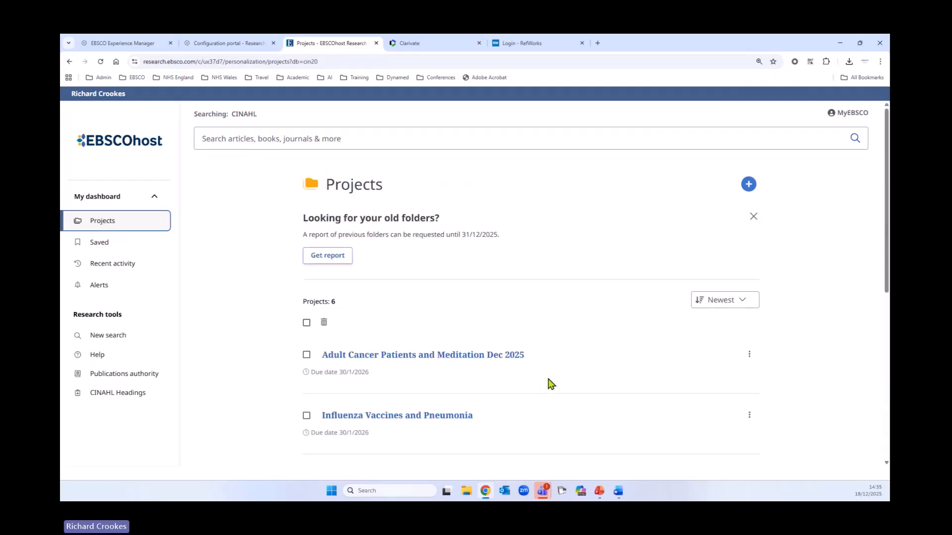
pyautogui.scroll(-2, 548, 383)
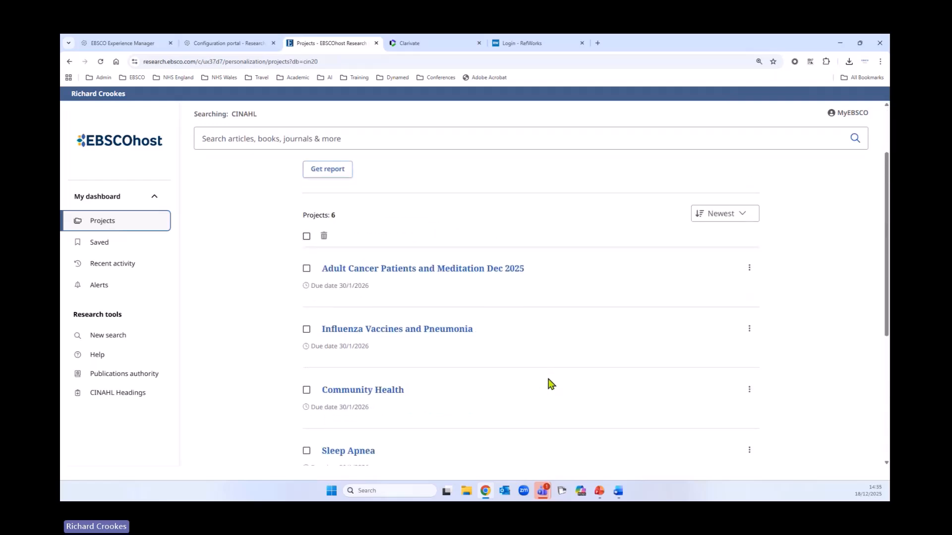
pyautogui.click(390, 273)
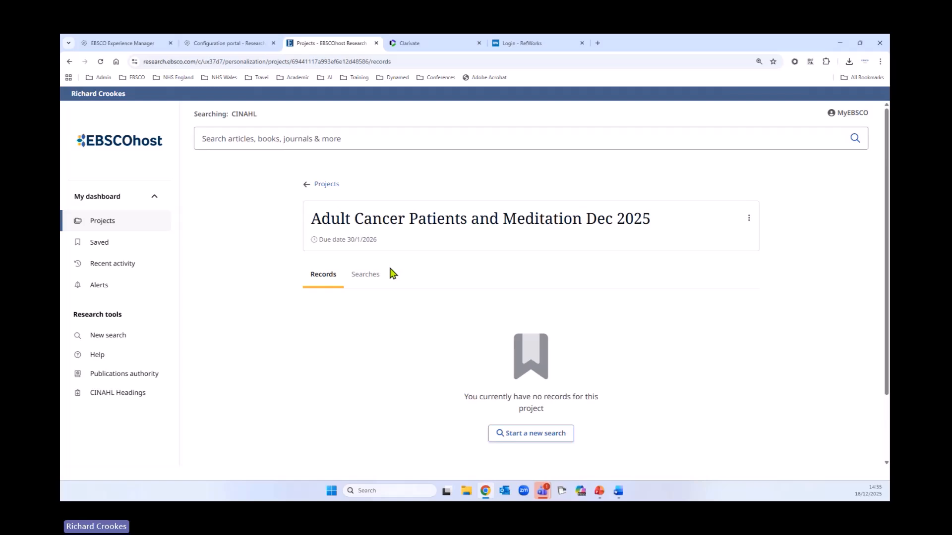
pyautogui.click(366, 278)
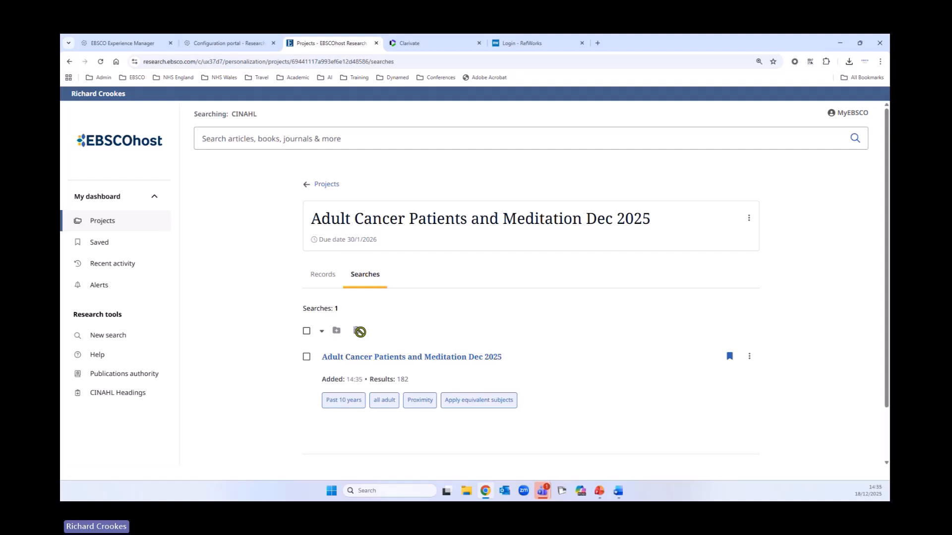
# Open the saved records in the dashboard and select all records shown on the page
pyautogui.click(748, 358)
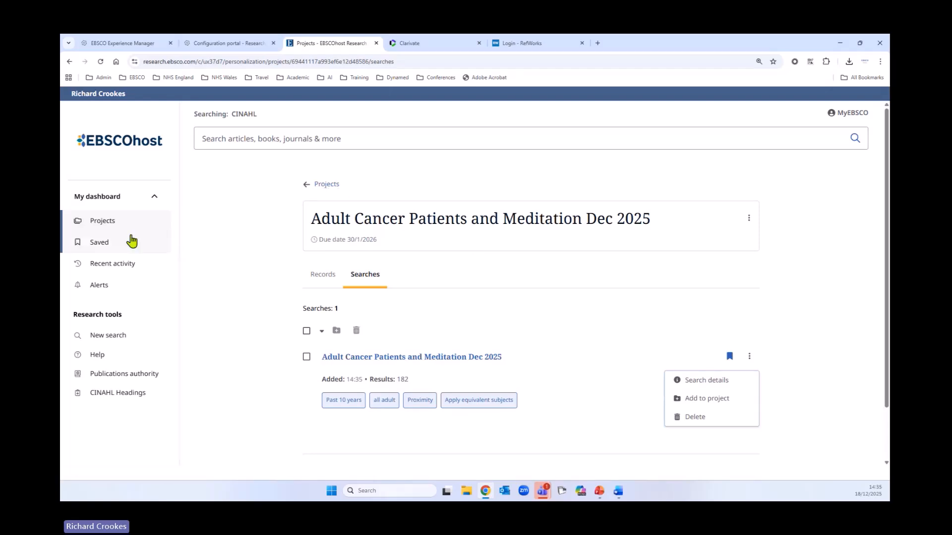
pyautogui.click(98, 245)
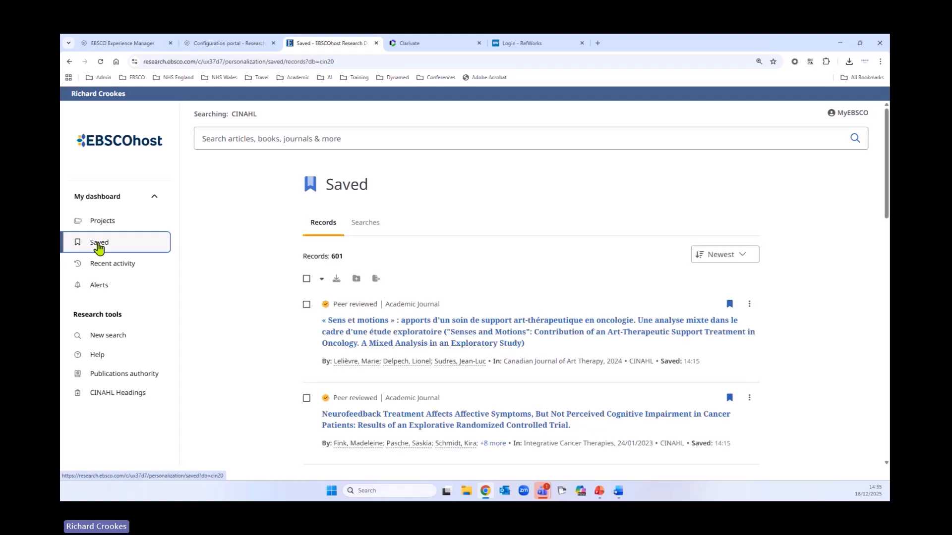
pyautogui.click(306, 279)
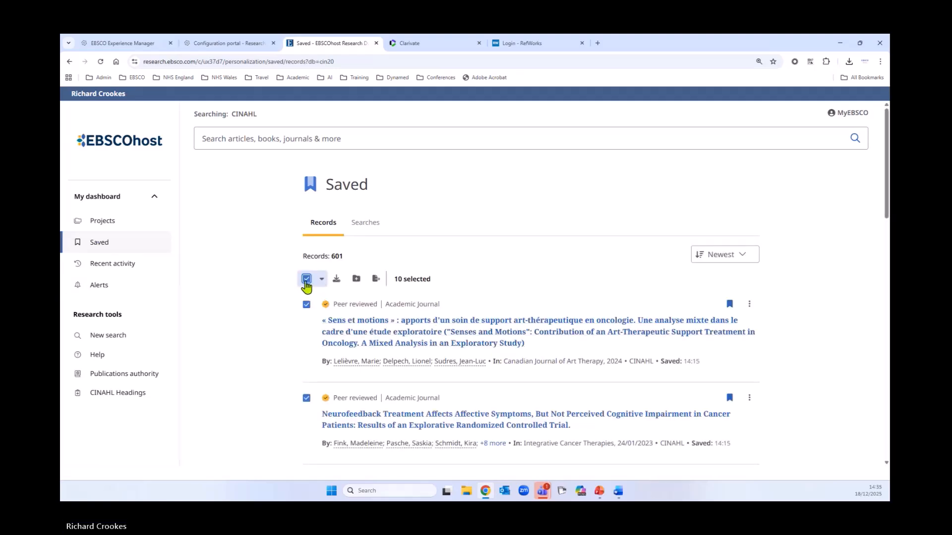
pyautogui.click(322, 279)
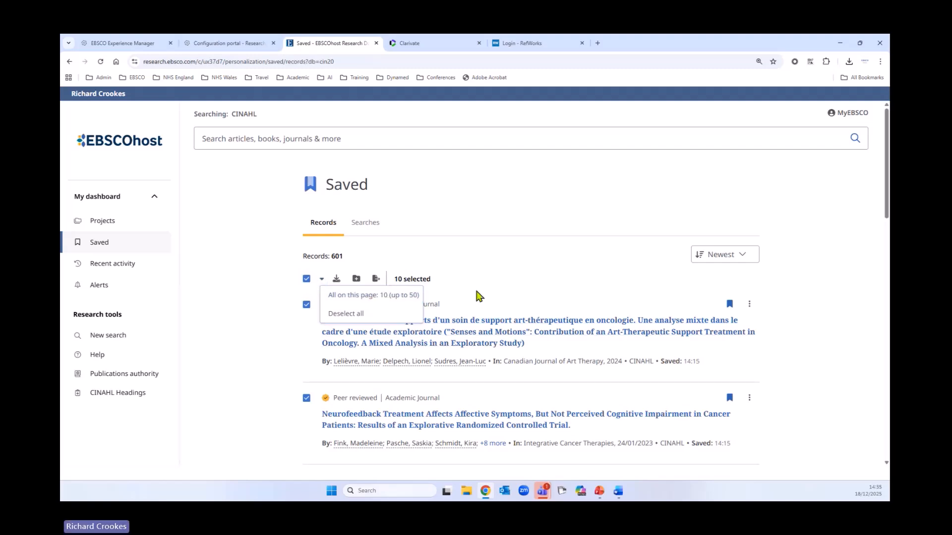
pyautogui.click(241, 336)
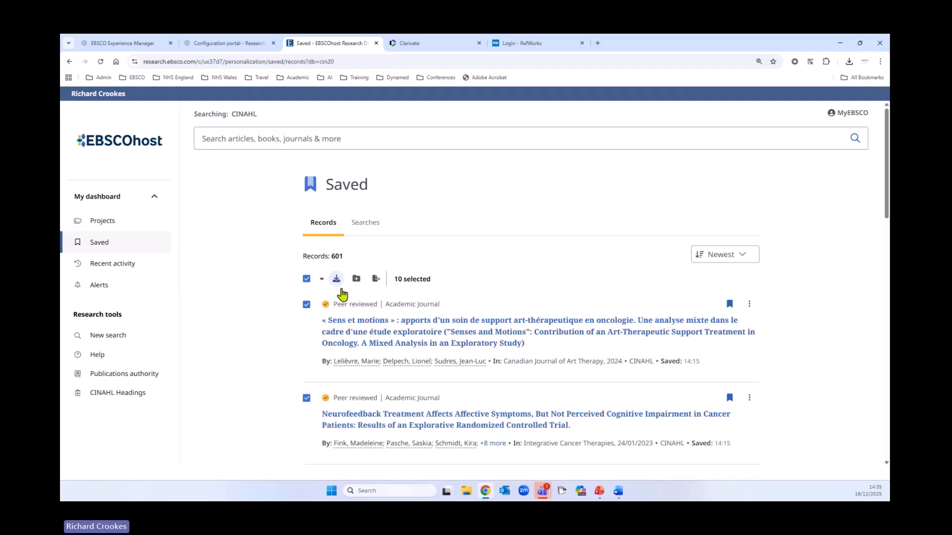
pyautogui.click(358, 279)
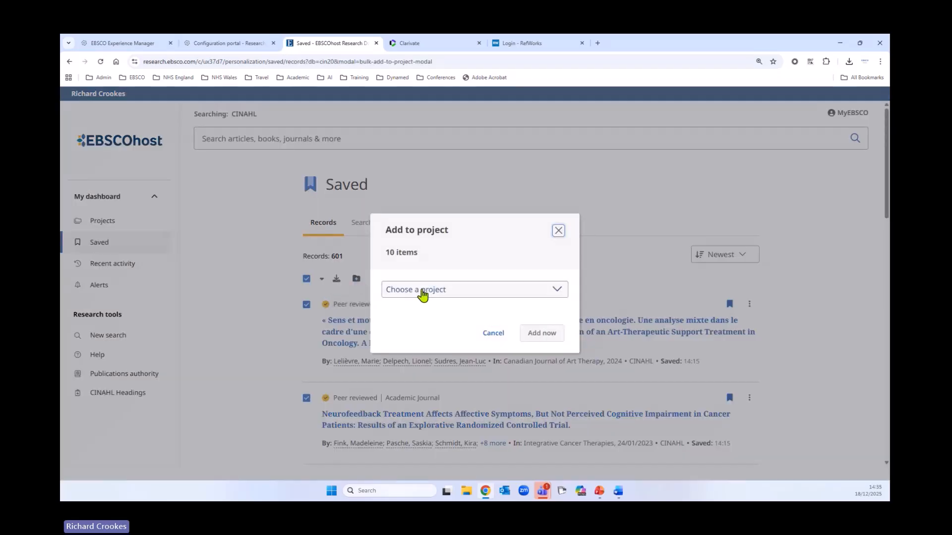
pyautogui.click(421, 292)
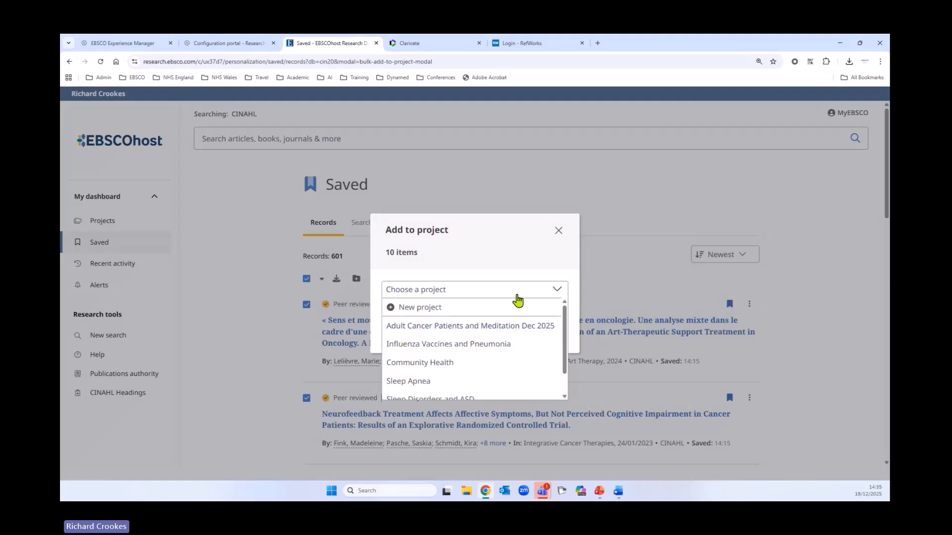
pyautogui.click(558, 230)
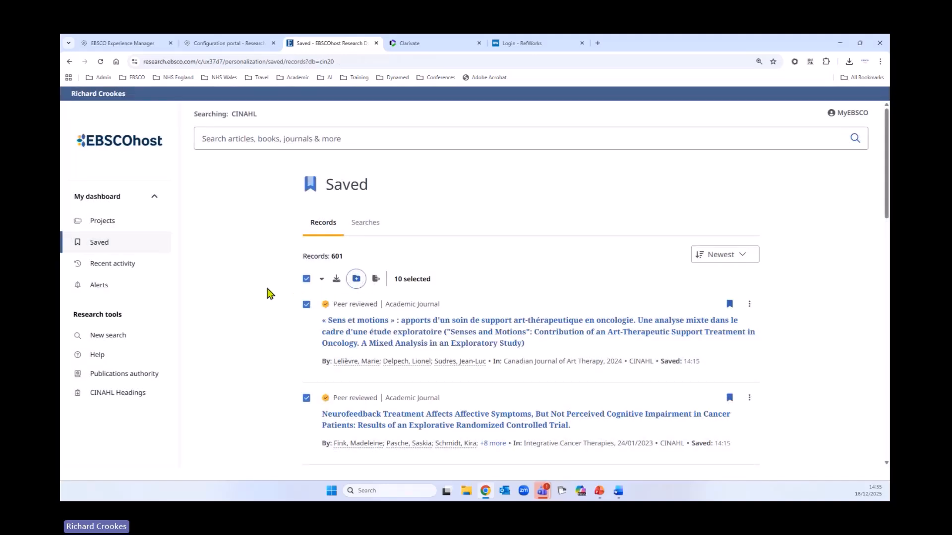
# Load two more batches of saved records below the ones already listed
pyautogui.scroll(-15, 276, 322)
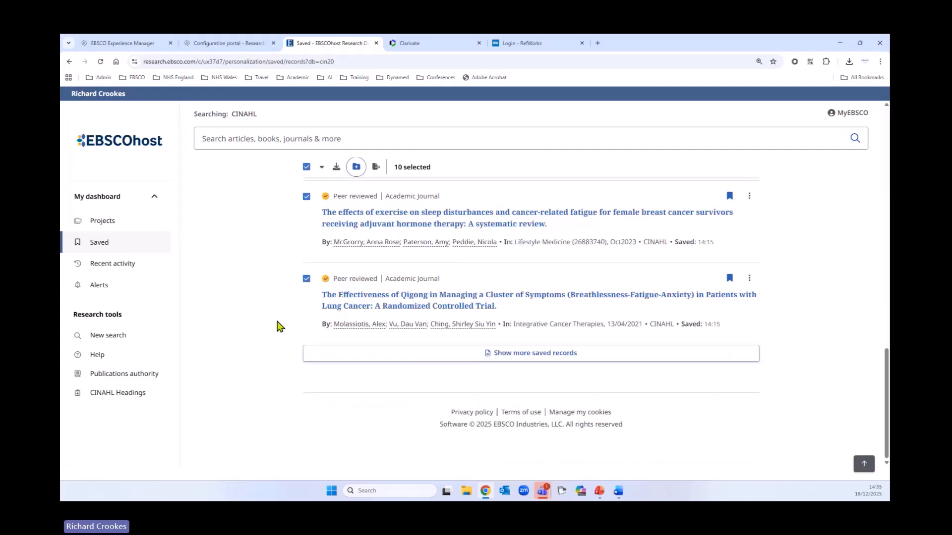
pyautogui.click(493, 354)
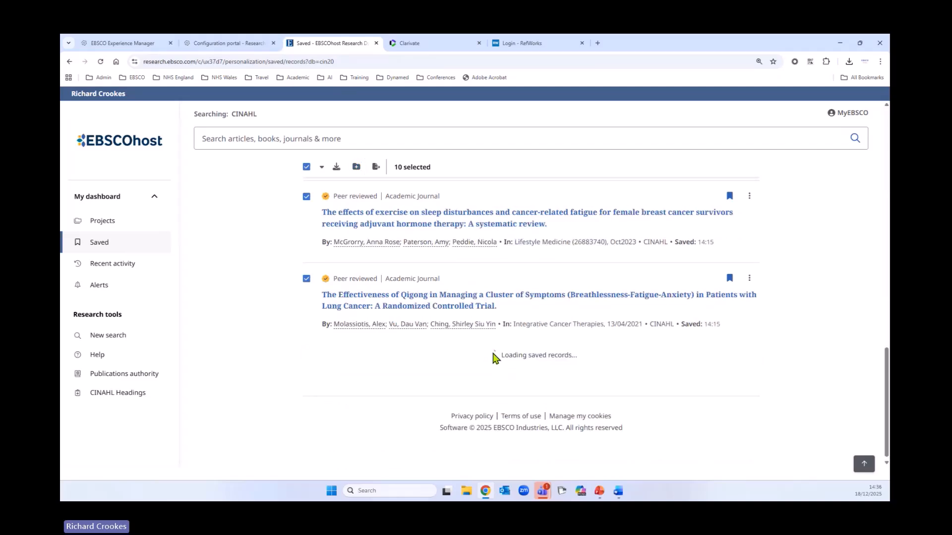
pyautogui.scroll(-12, 480, 356)
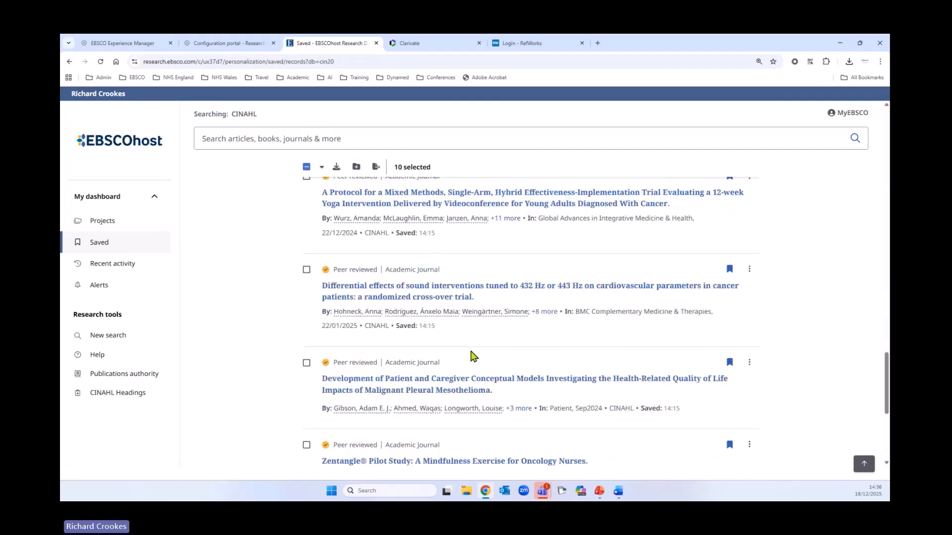
pyautogui.scroll(-5, 471, 356)
pyautogui.click(516, 354)
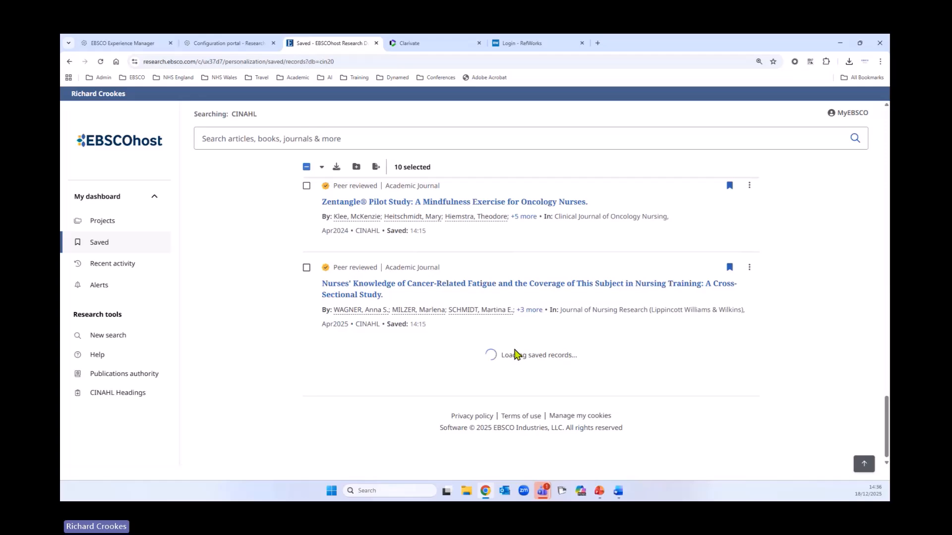
pyautogui.scroll(-5, 420, 360)
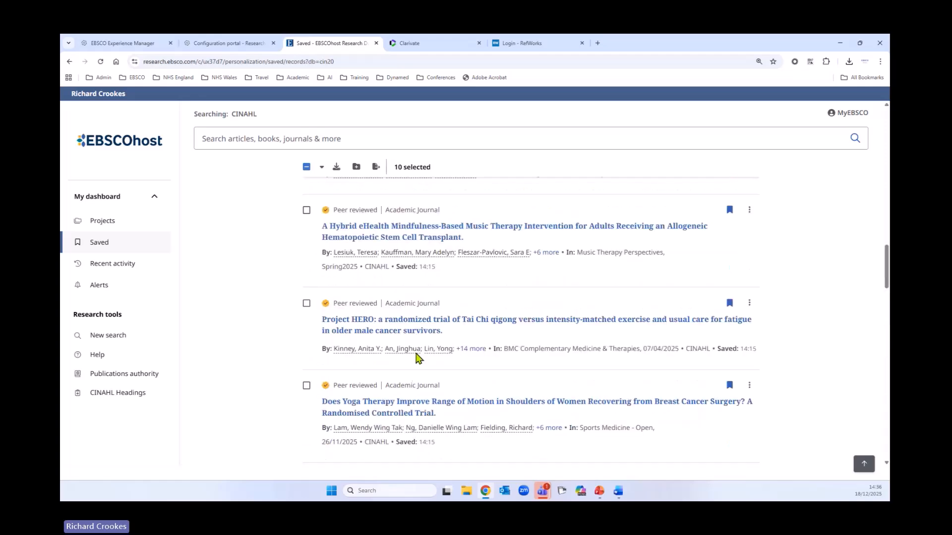
pyautogui.scroll(15, 416, 357)
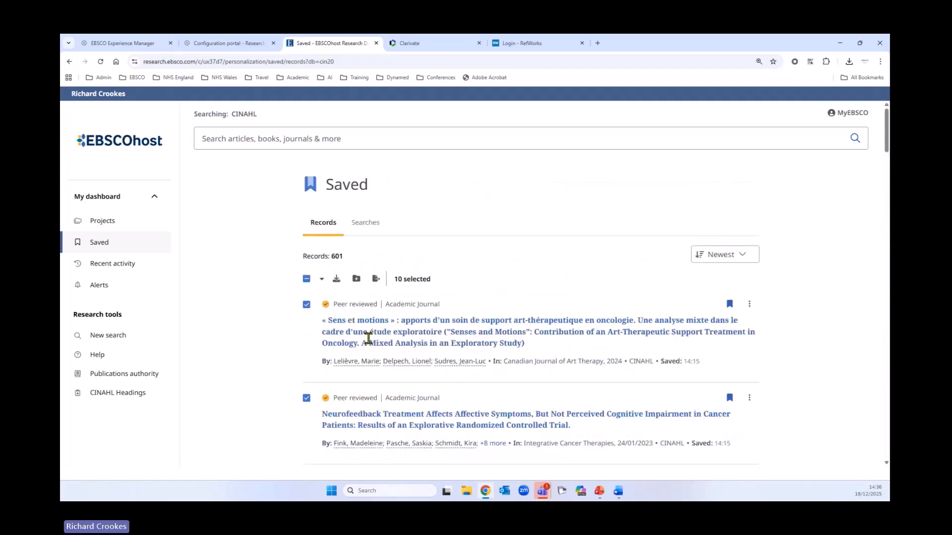
# Select all 30 loaded saved records and add them to the "Adult Cancer Patients and Meditation Dec 2025" project
pyautogui.click(307, 280)
pyautogui.click(357, 280)
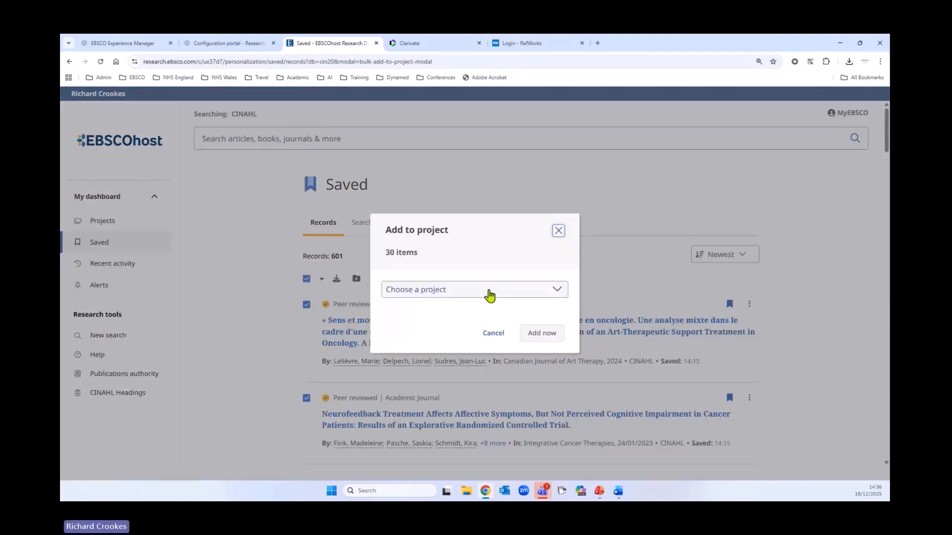
pyautogui.click(490, 293)
pyautogui.click(435, 328)
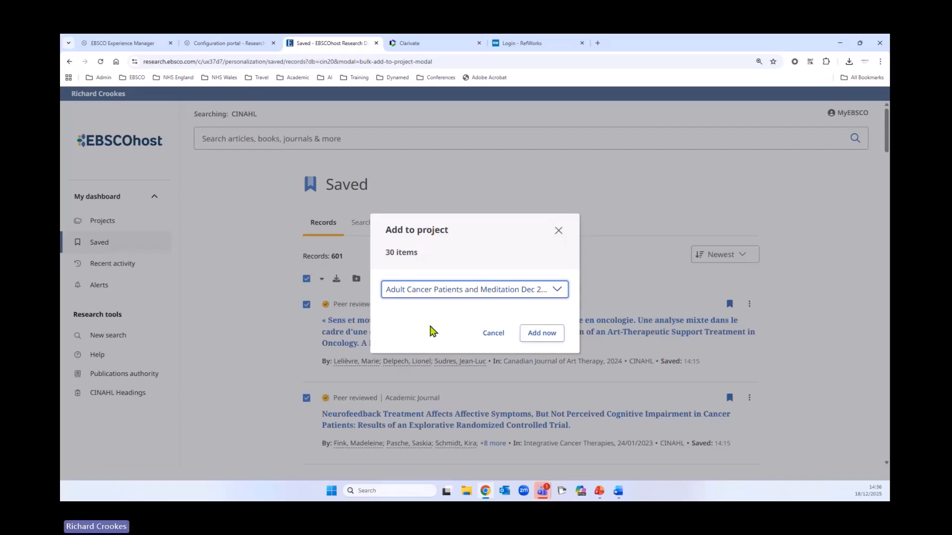
pyautogui.click(549, 337)
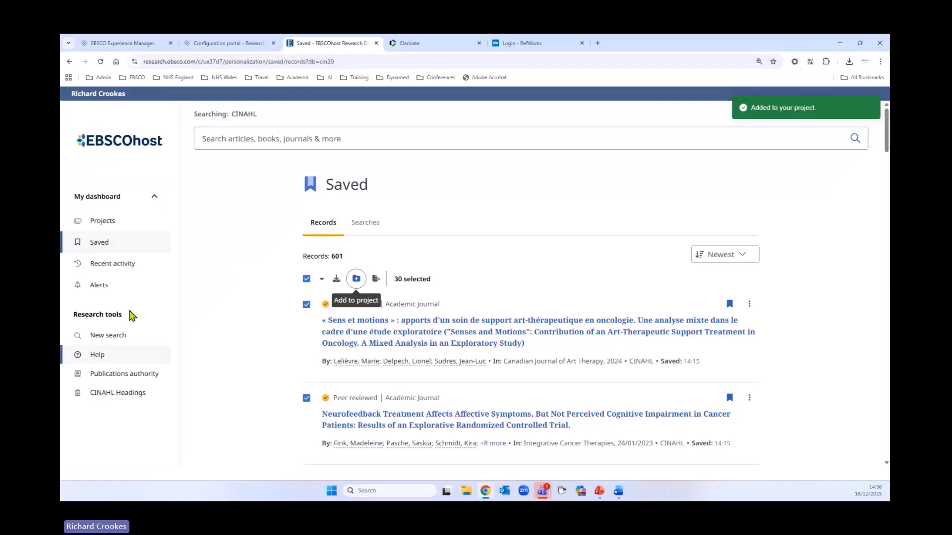
# Open the "Adult Cancer Patients and Meditation Dec 2025" project from the project list and review its records
pyautogui.click(107, 225)
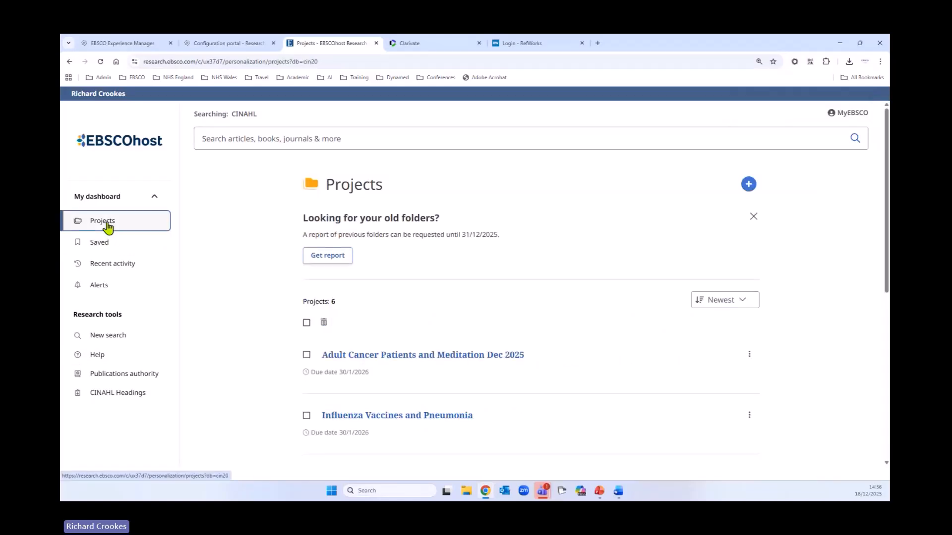
pyautogui.click(389, 358)
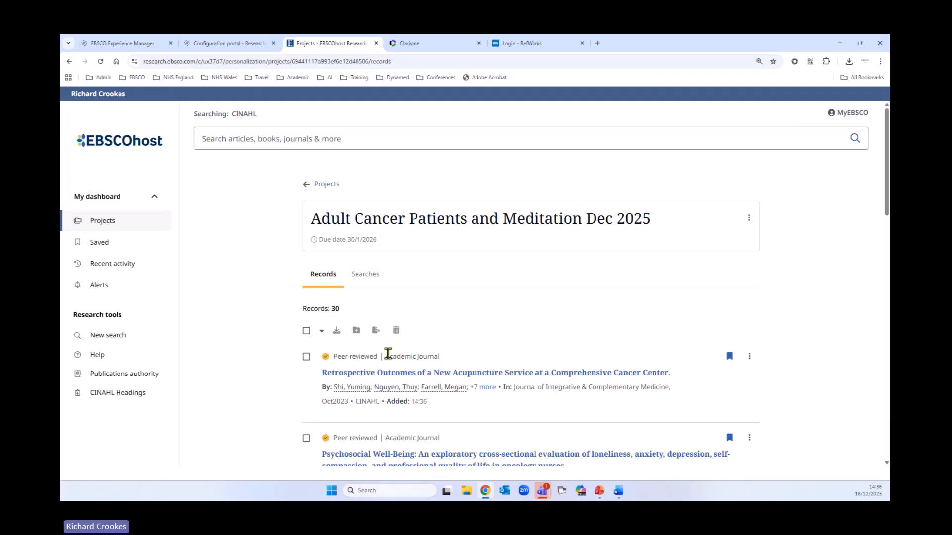
pyautogui.scroll(-3, 268, 376)
pyautogui.scroll(-8, 253, 369)
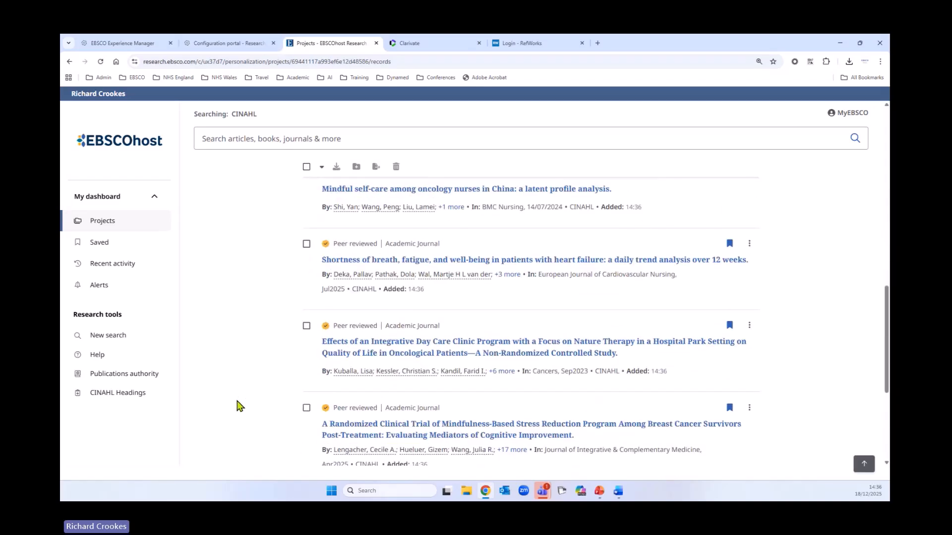
pyautogui.scroll(10, 238, 405)
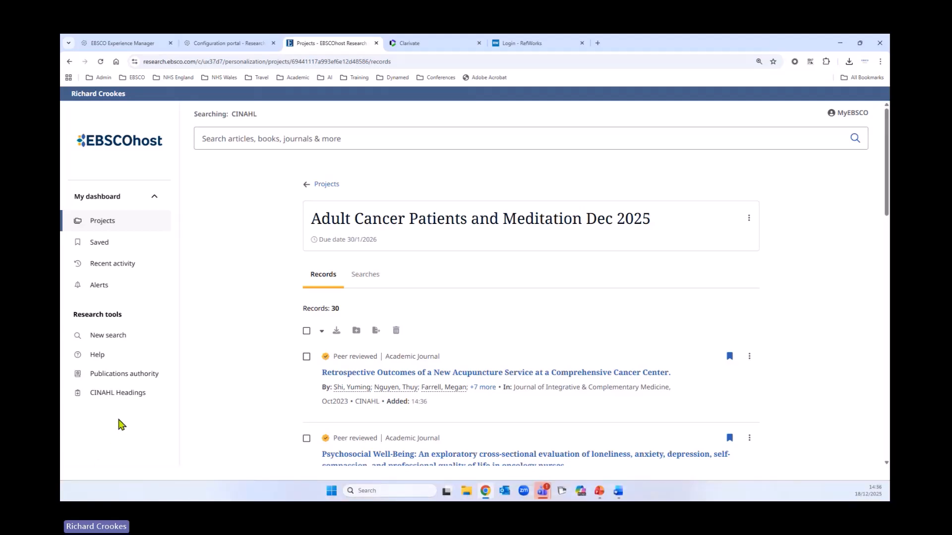
# Return to the project list, then request and download the report of the old folders
pyautogui.click(326, 184)
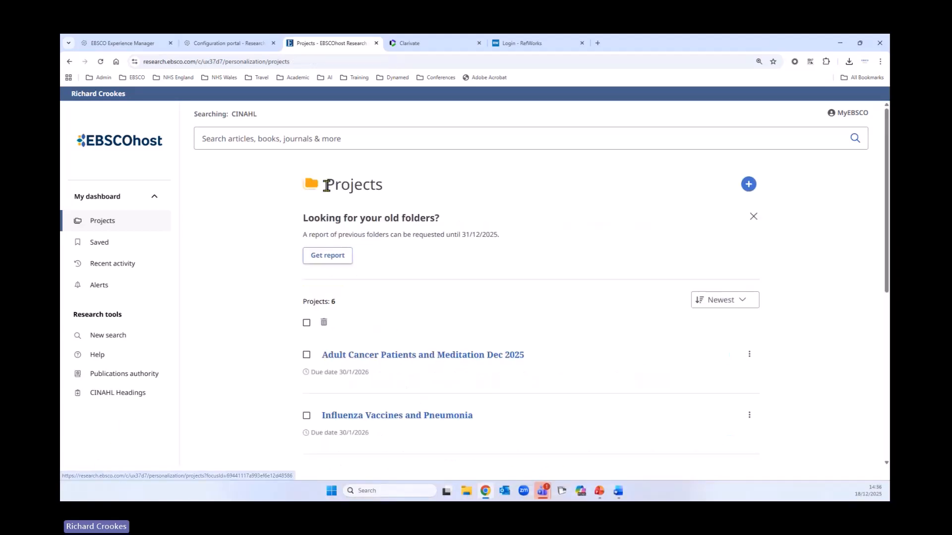
pyautogui.scroll(-1, 552, 369)
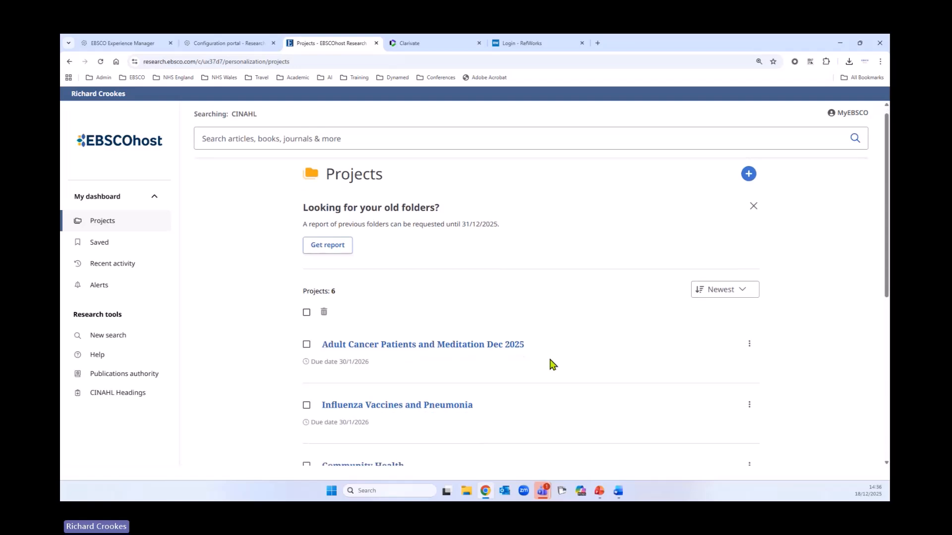
pyautogui.scroll(-5, 552, 367)
pyautogui.scroll(5, 558, 414)
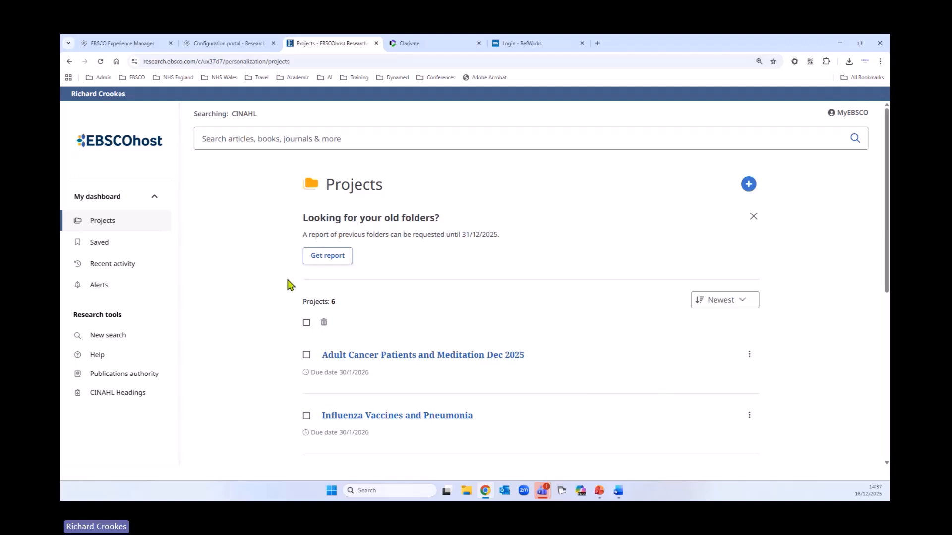
pyautogui.click(333, 264)
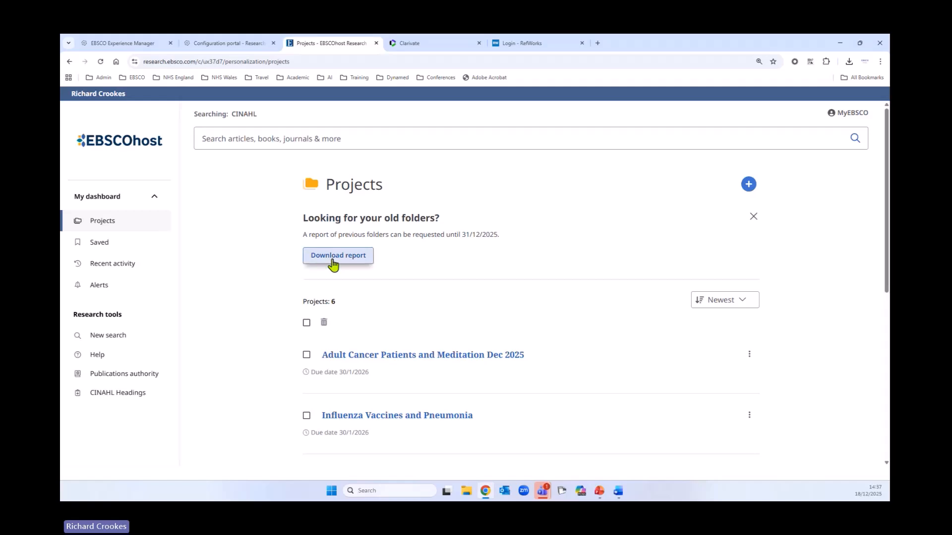
pyautogui.click(349, 262)
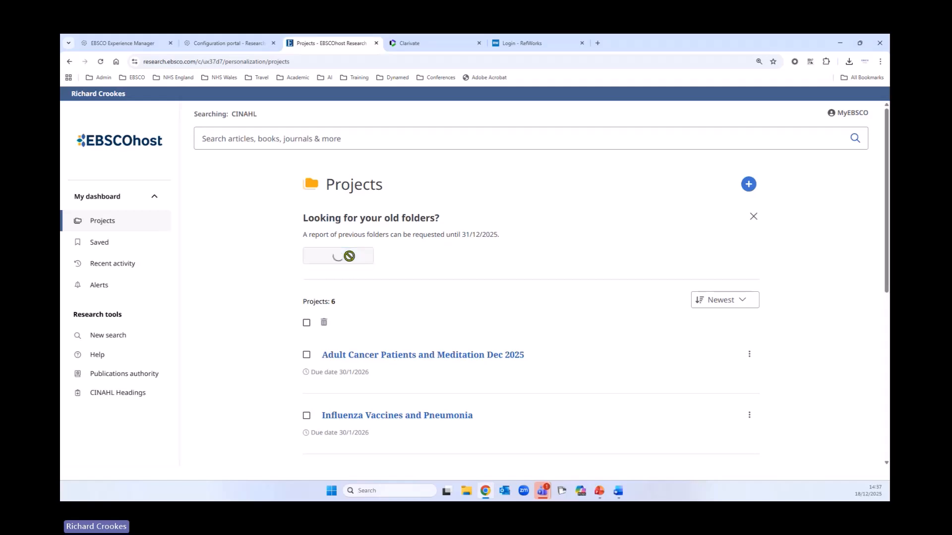
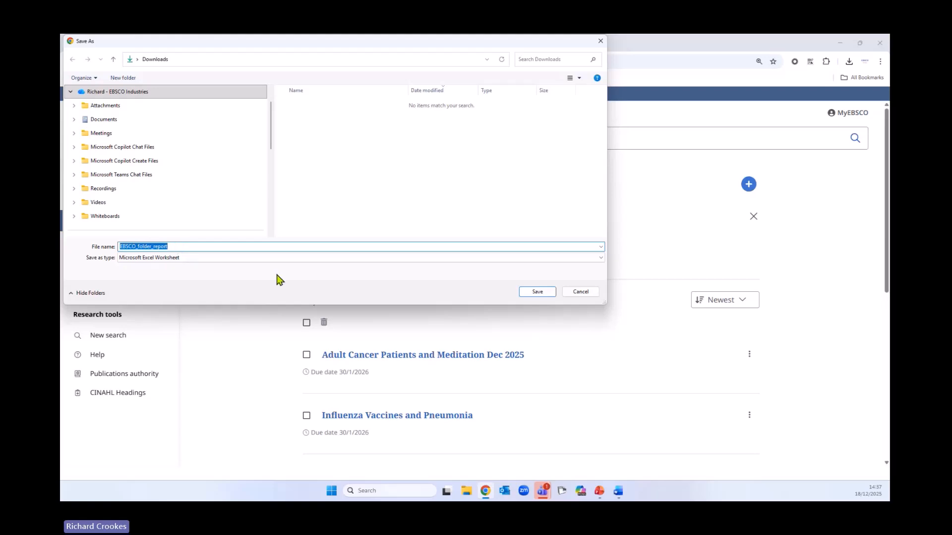
# Cancel saving the folder report file and dismiss the old folders notice on the Projects page
pyautogui.click(570, 296)
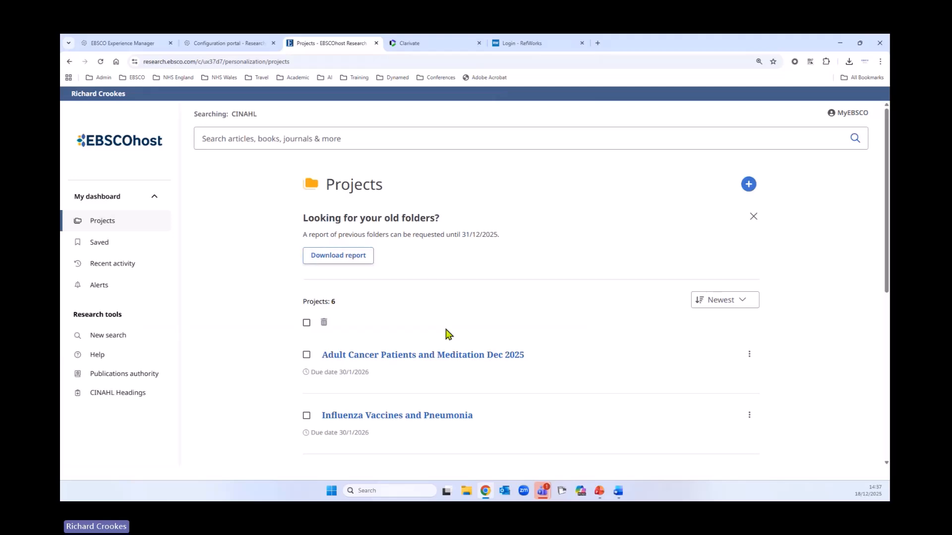
pyautogui.click(751, 218)
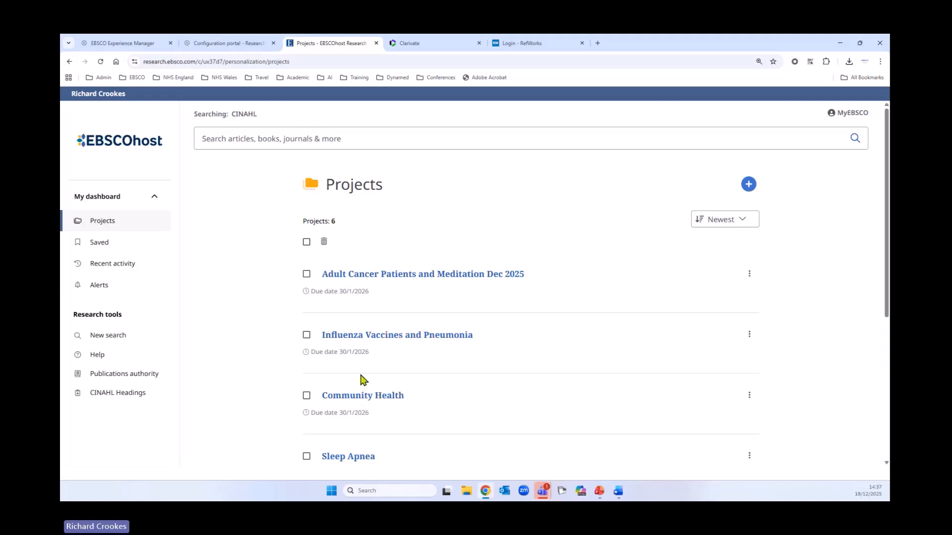
# Open the form for creating a new project to view its fields, and close it without creating one
pyautogui.click(749, 185)
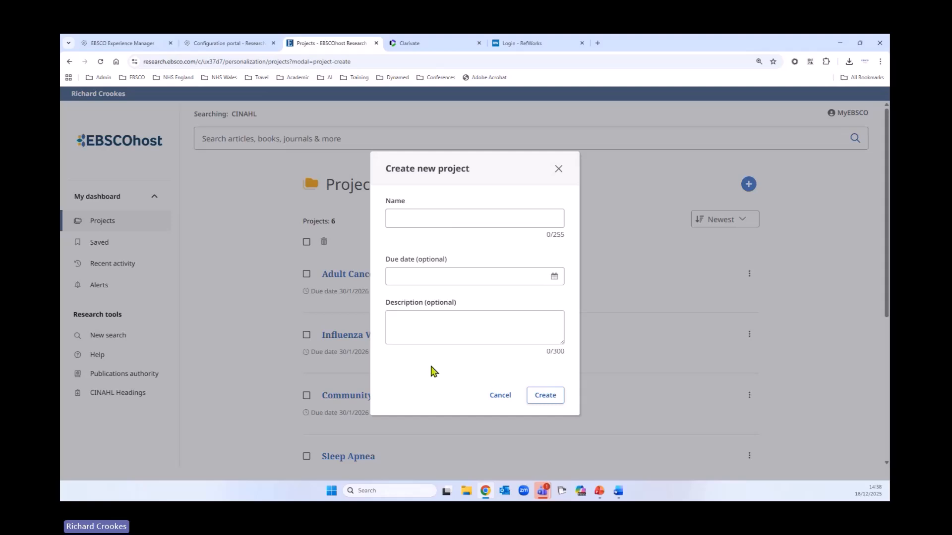
pyautogui.click(501, 397)
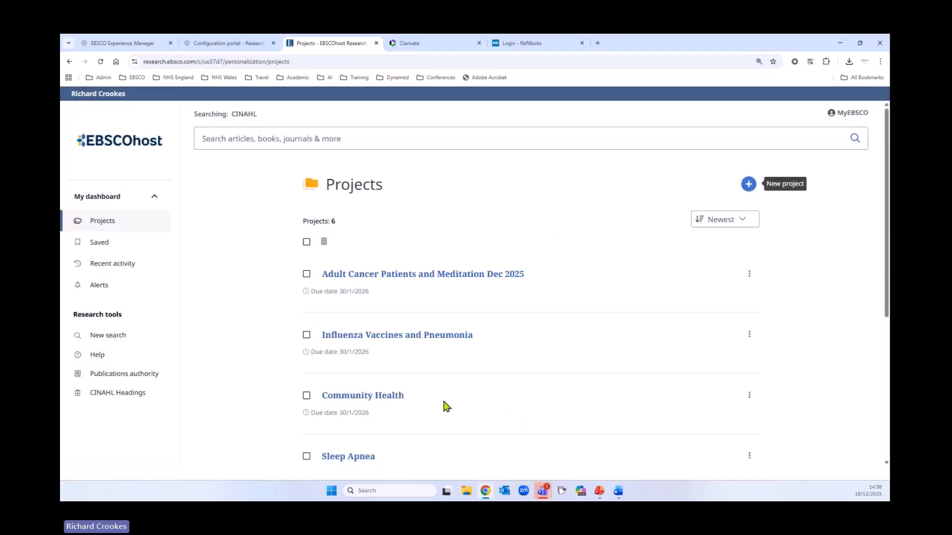
# Delete the "Community Health" and "Sleep Apnea" projects individually from the project list
pyautogui.scroll(-3, 466, 377)
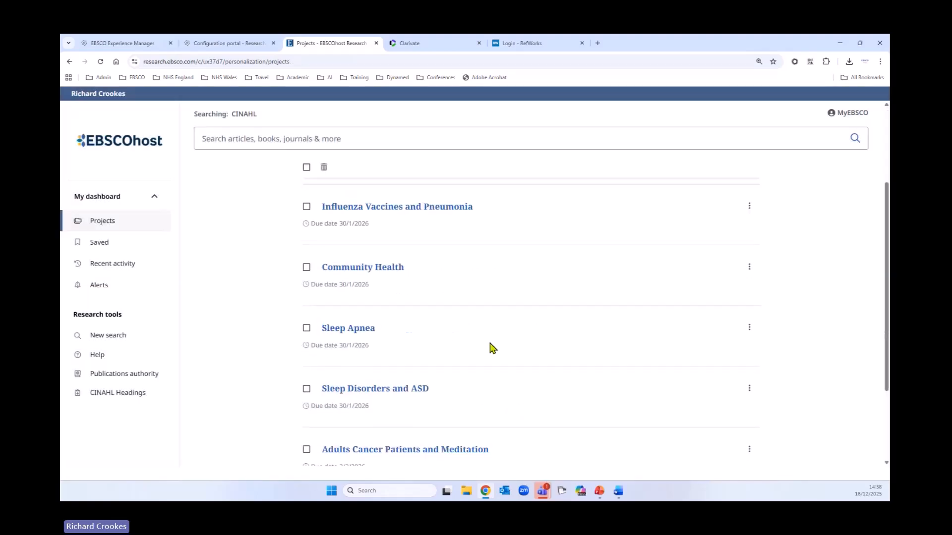
pyautogui.click(749, 268)
pyautogui.click(710, 308)
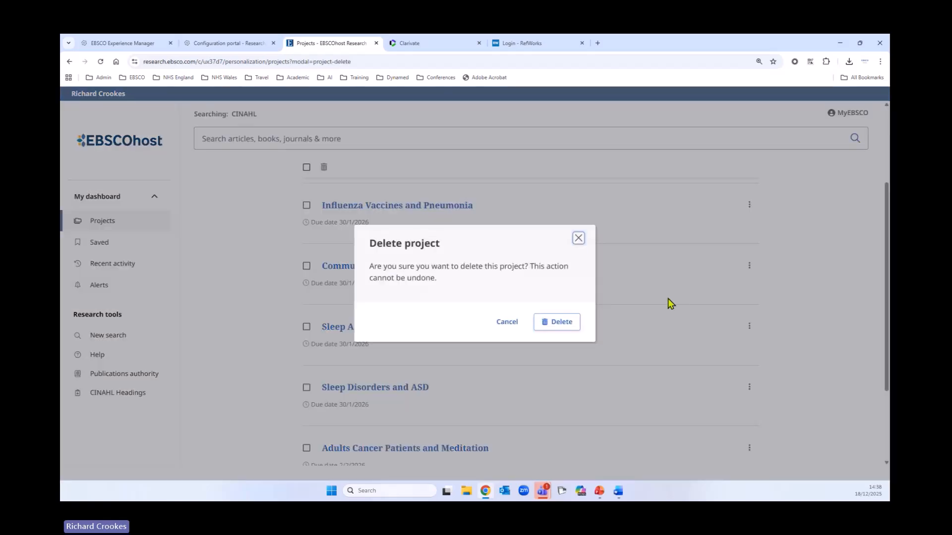
pyautogui.click(556, 321)
pyautogui.scroll(-2, 556, 321)
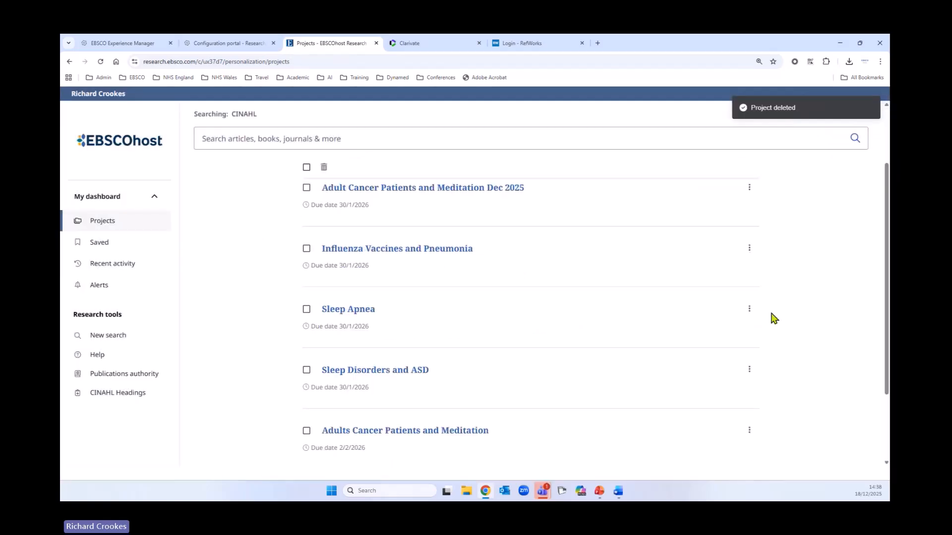
pyautogui.click(749, 309)
pyautogui.click(704, 353)
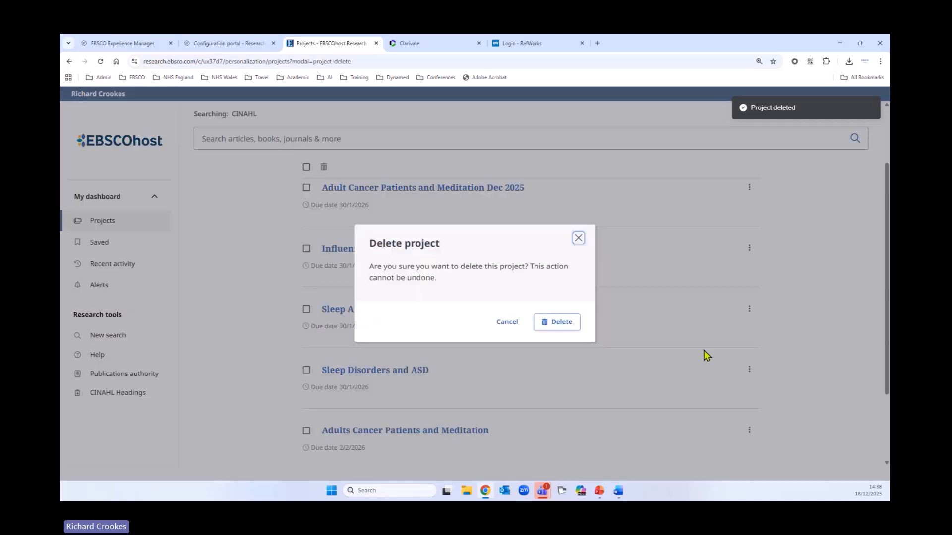
pyautogui.click(563, 323)
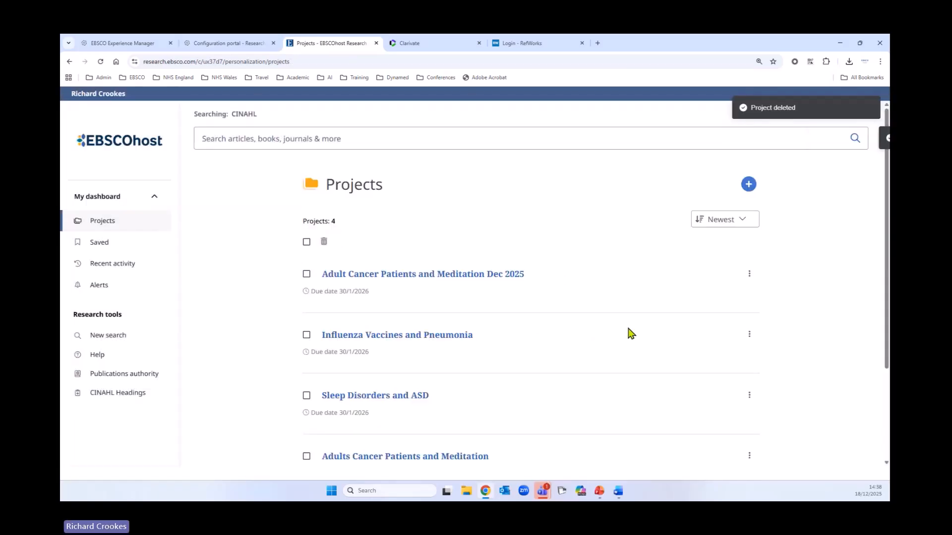
# Select the "Adults Cancer Patients and Meditation" project in the list and delete it with the bulk delete function
pyautogui.click(306, 243)
pyautogui.click(307, 242)
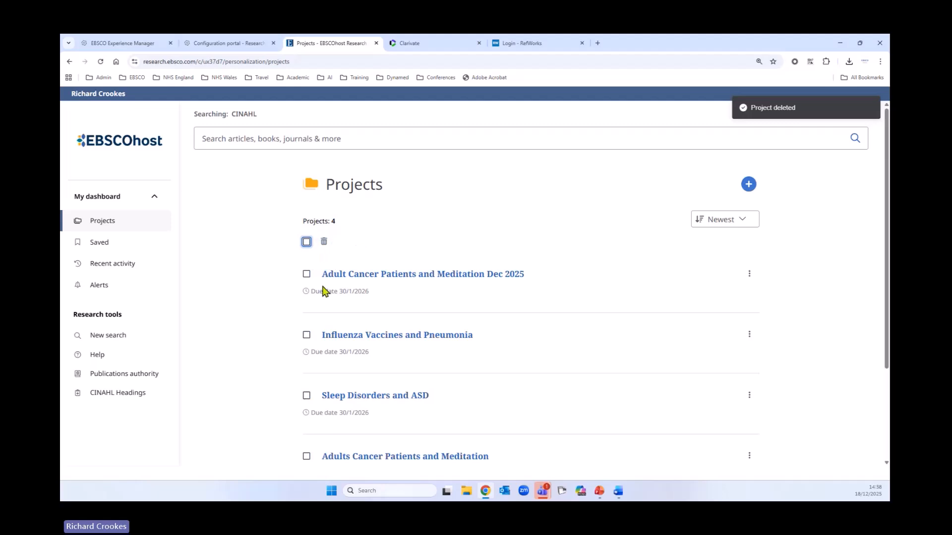
pyautogui.scroll(-3, 250, 373)
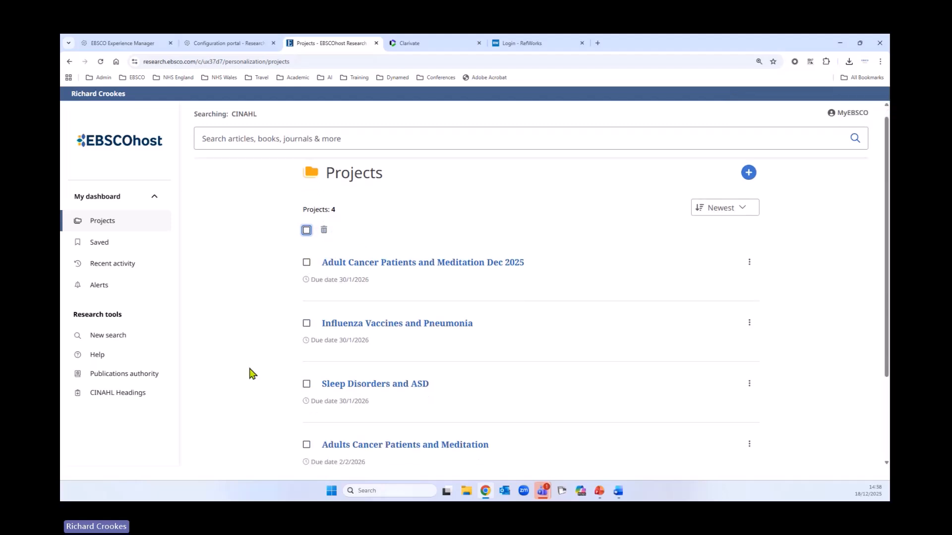
pyautogui.scroll(3, 239, 367)
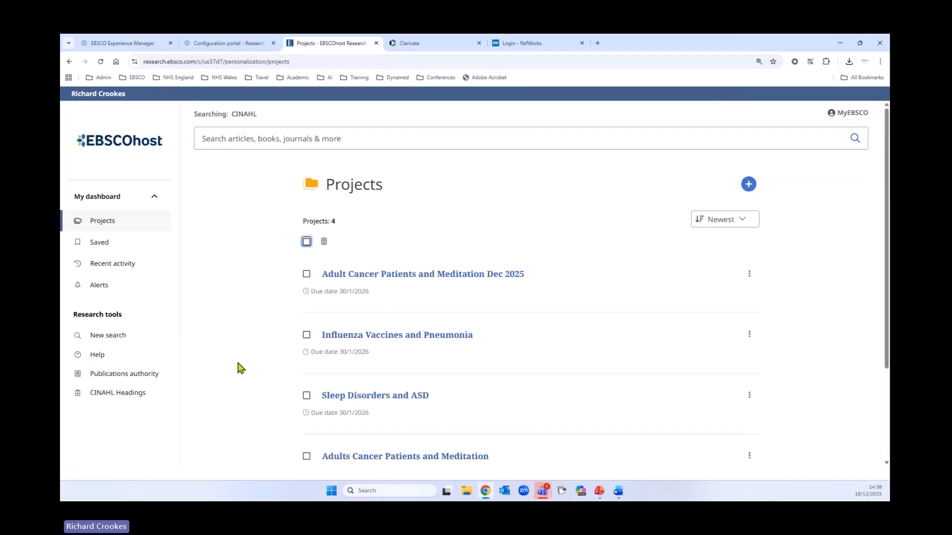
pyautogui.scroll(-3, 240, 368)
pyautogui.click(305, 330)
pyautogui.scroll(3, 250, 382)
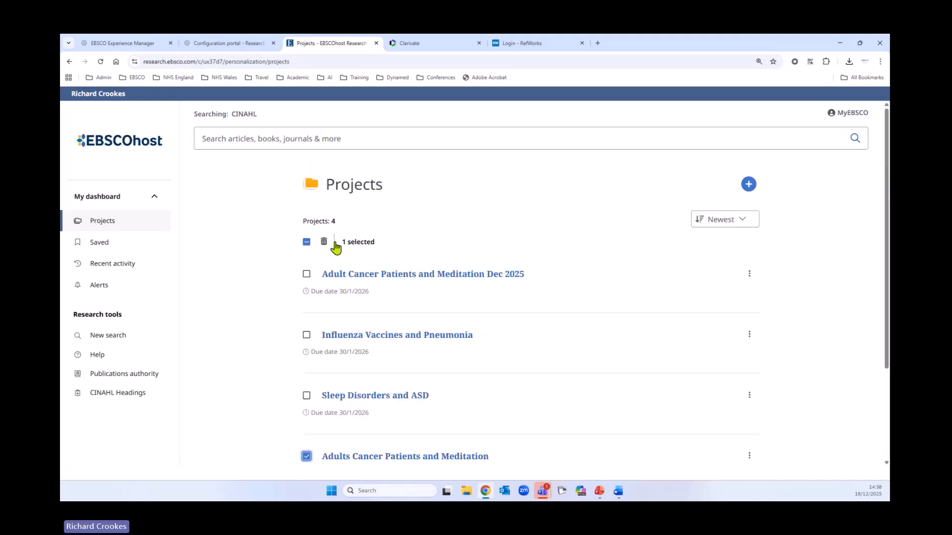
pyautogui.click(324, 242)
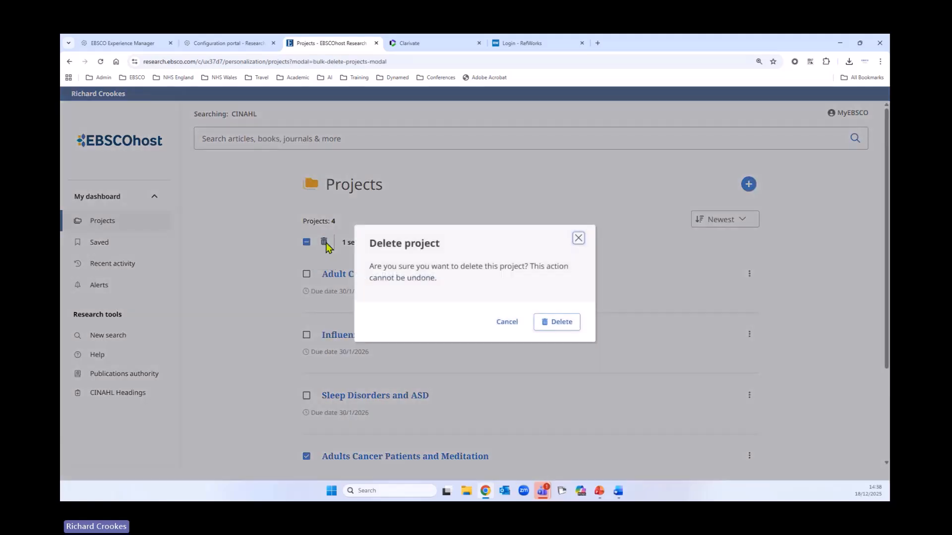
pyautogui.click(547, 326)
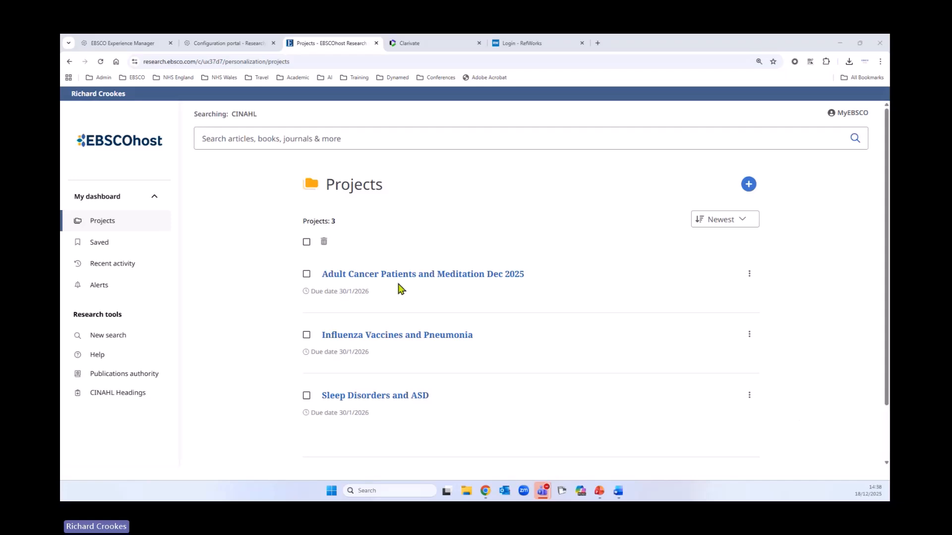
# Return to the (S6) AND (S3) AND (S9) AND (S12) search results and sort the search history by ascending ID
pyautogui.click(69, 62)
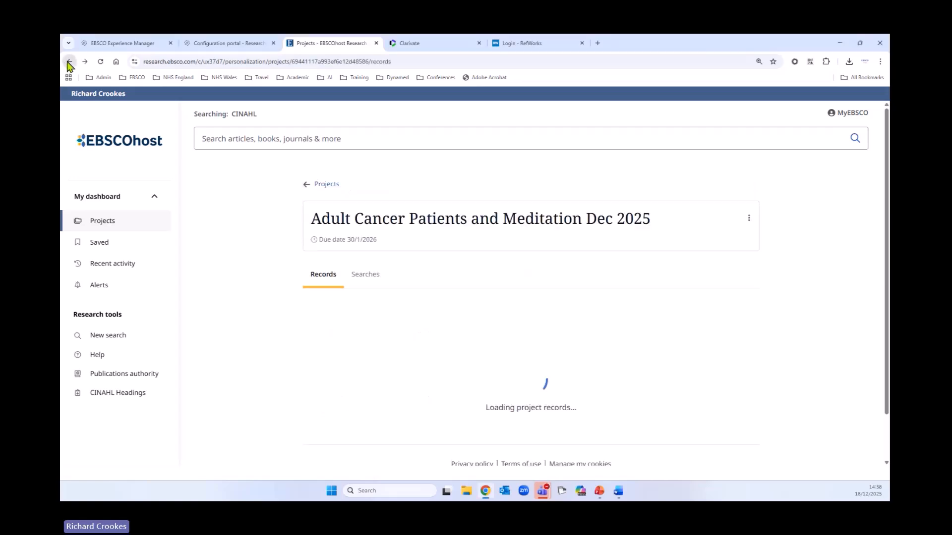
pyautogui.rightClick(69, 62)
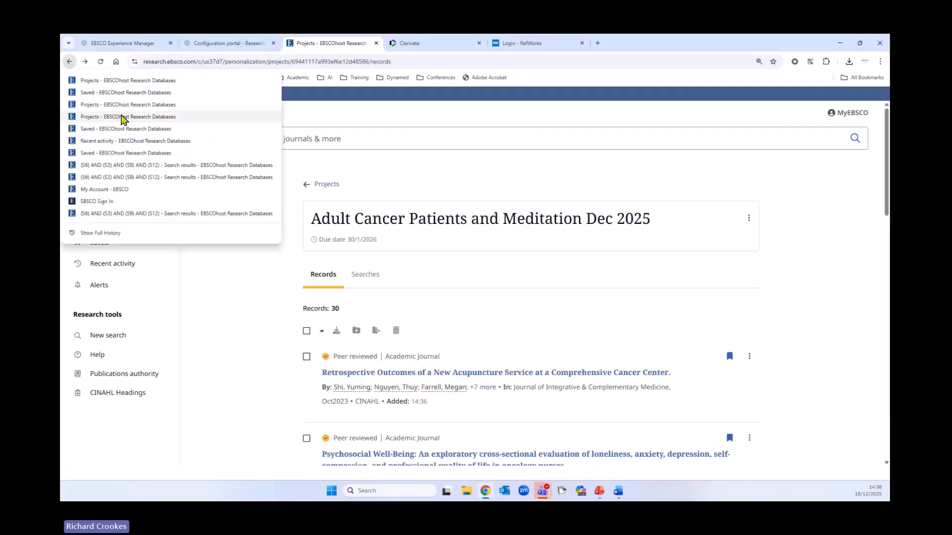
pyautogui.click(116, 168)
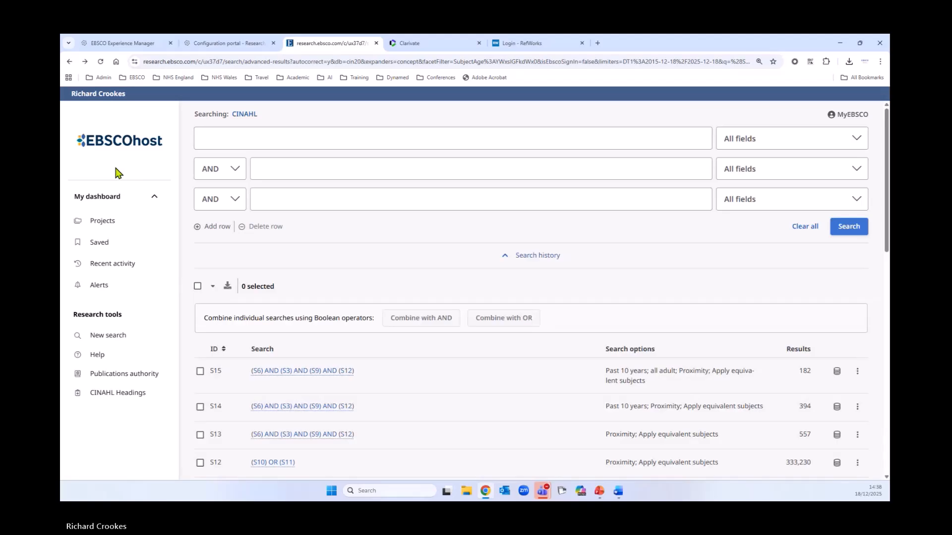
pyautogui.scroll(-2, 495, 290)
pyautogui.click(218, 272)
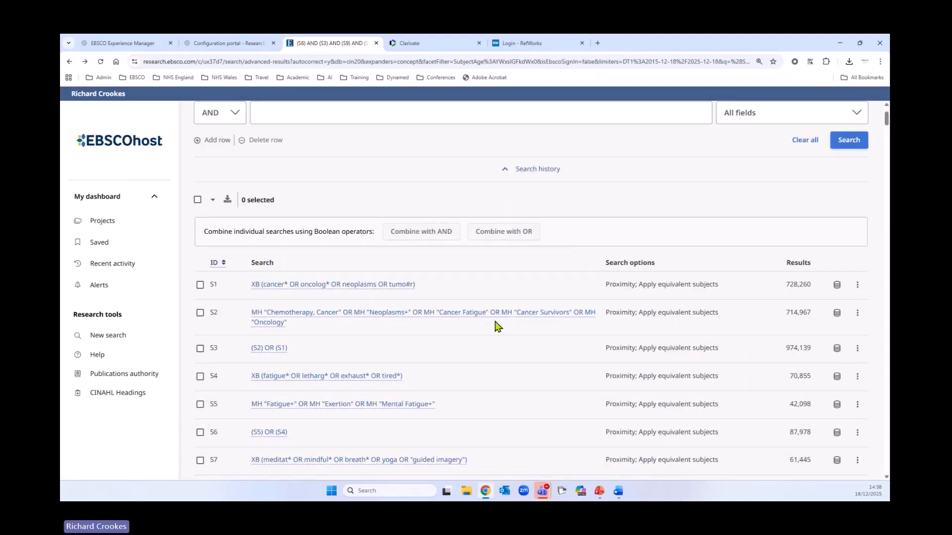
# Add search S15 from the search history to the "Adult Cancer Patients and Meditation Dec 2025" project
pyautogui.scroll(-3, 530, 305)
pyautogui.scroll(-5, 533, 305)
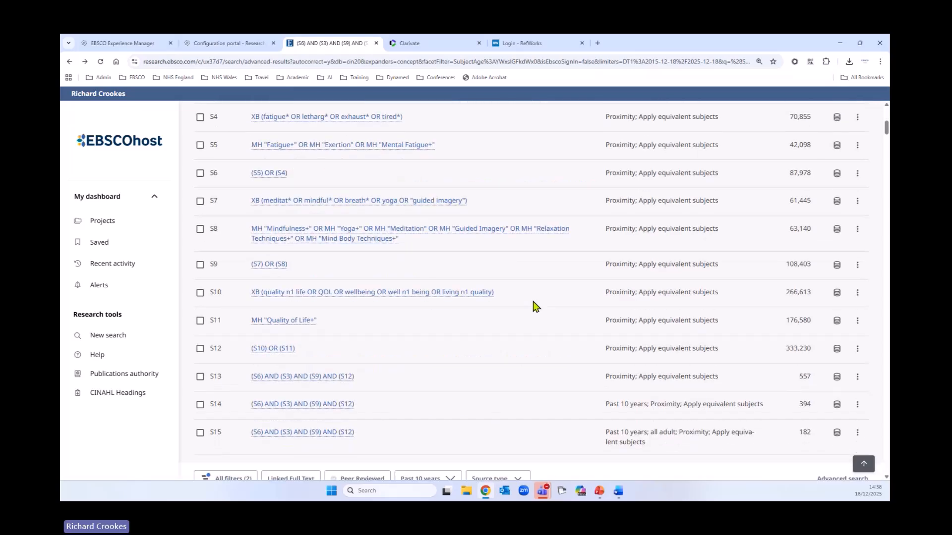
pyautogui.scroll(-2, 533, 306)
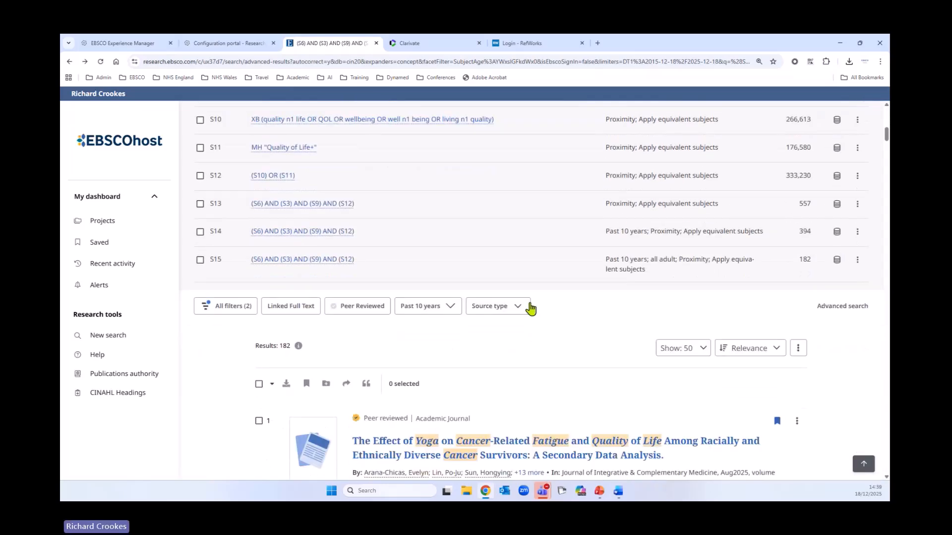
pyautogui.scroll(-1, 530, 307)
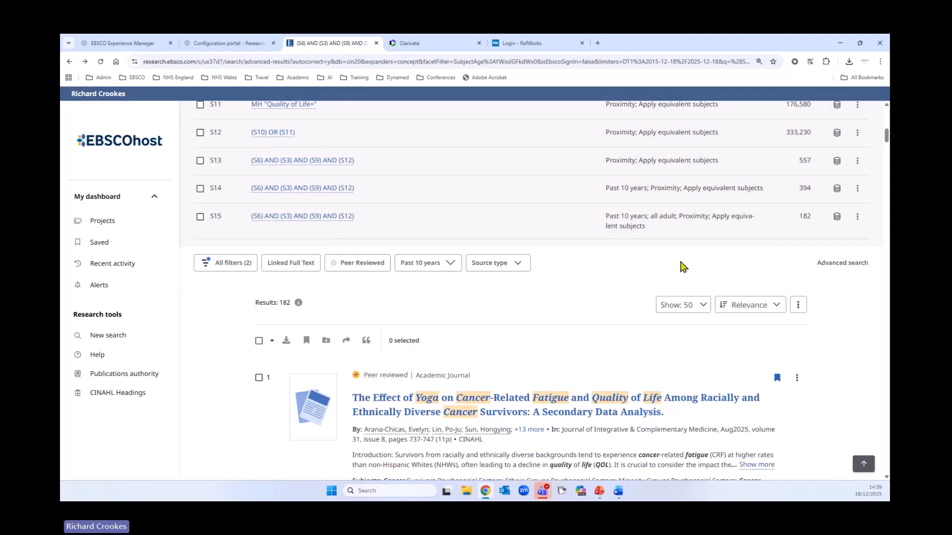
pyautogui.click(857, 219)
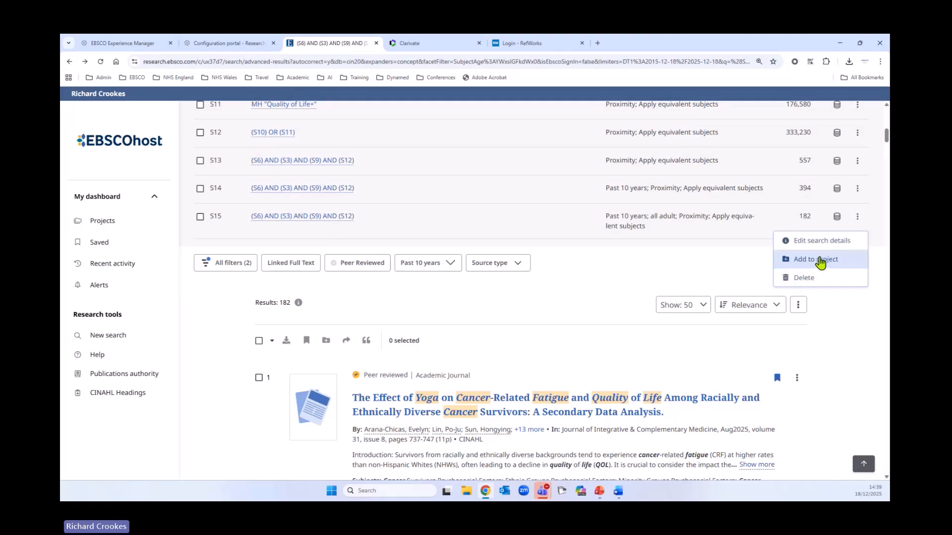
pyautogui.click(818, 261)
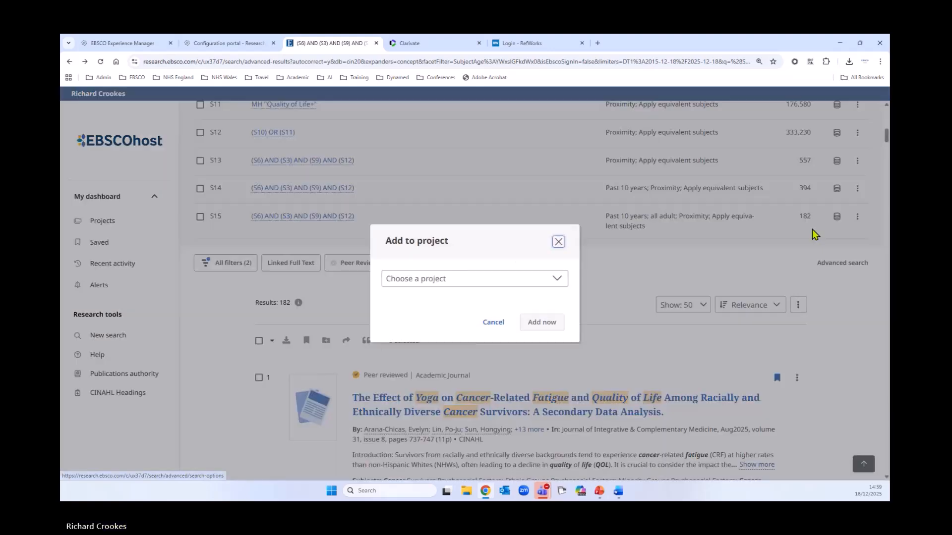
pyautogui.click(540, 283)
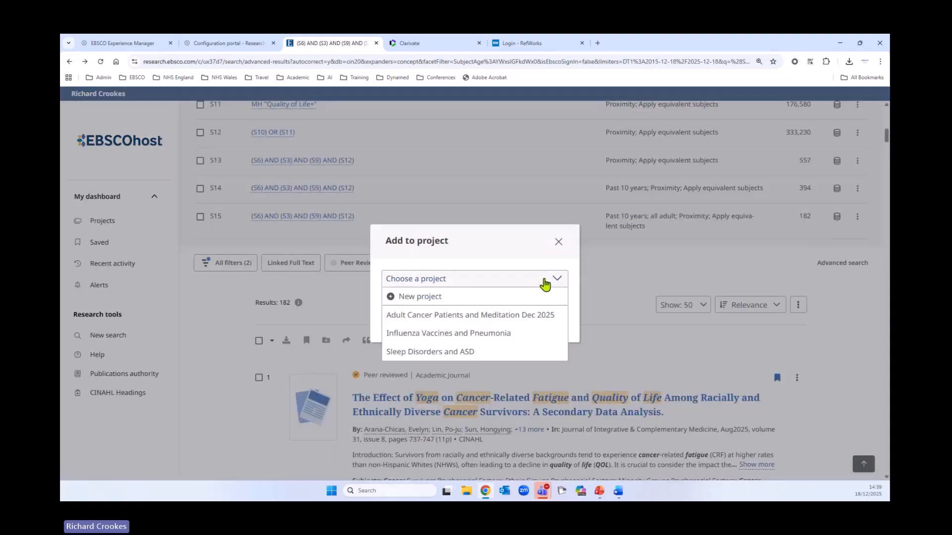
pyautogui.click(463, 315)
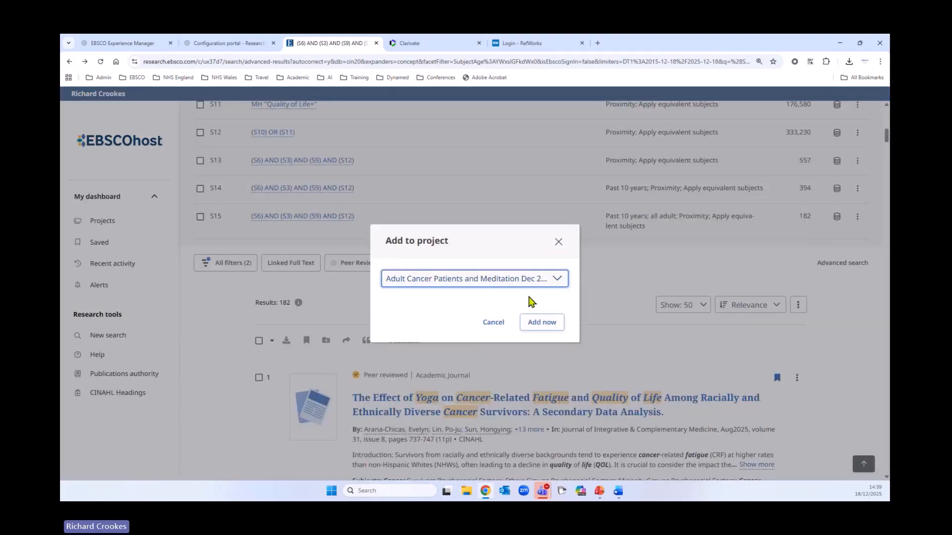
pyautogui.click(542, 323)
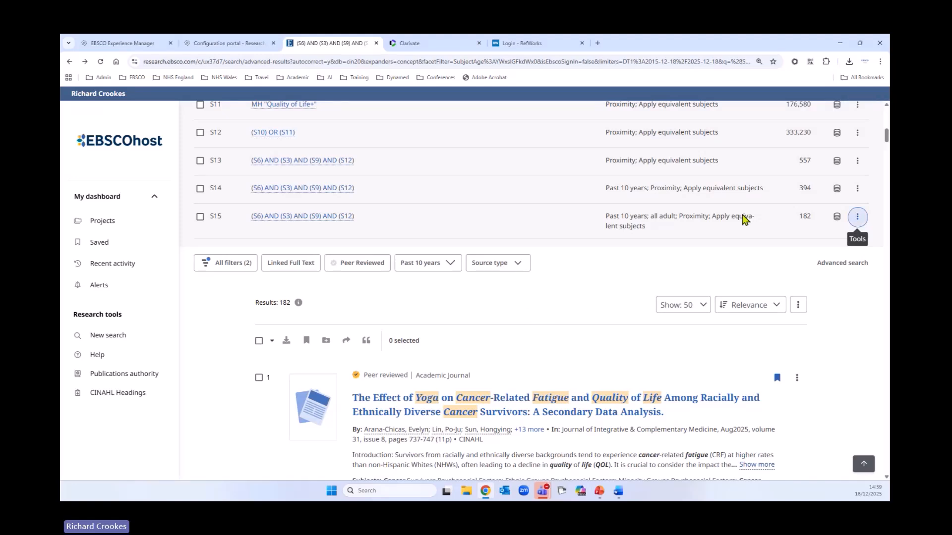
pyautogui.click(857, 218)
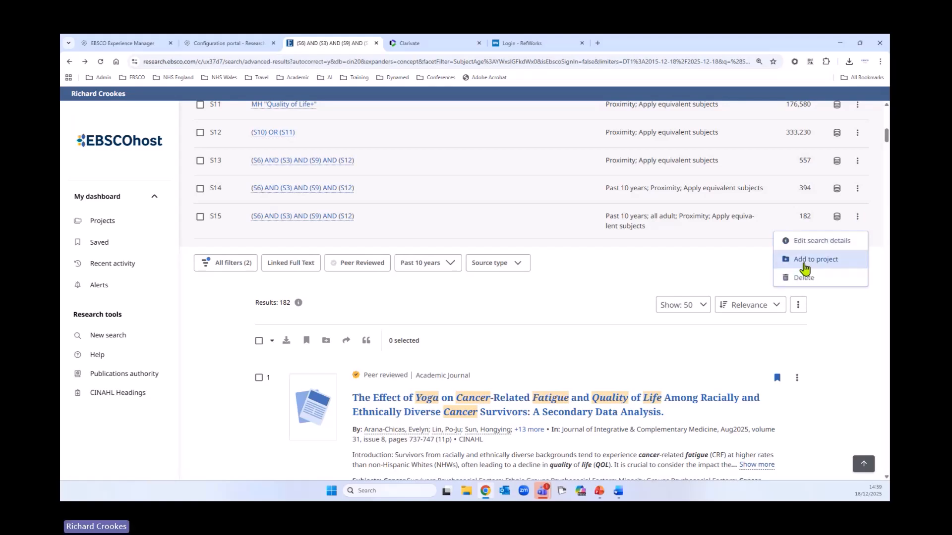
pyautogui.click(635, 278)
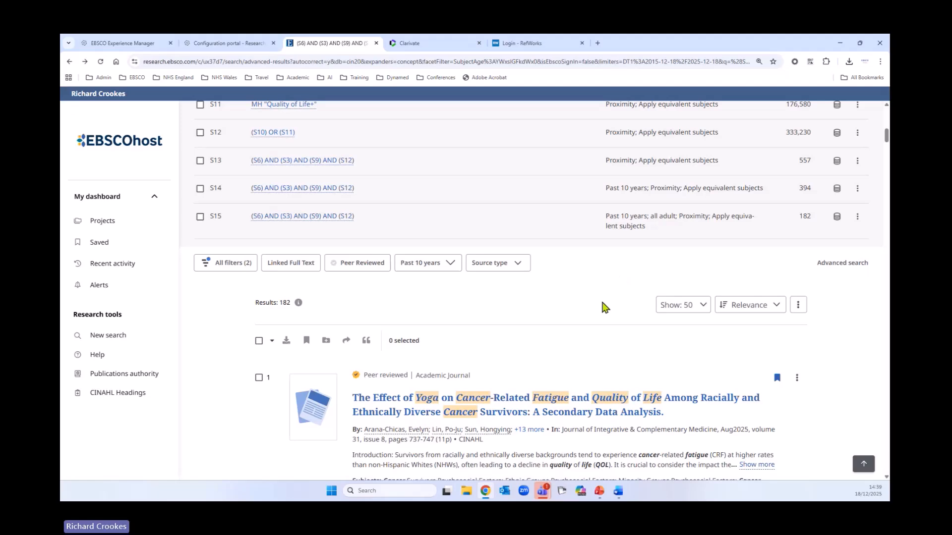
# Select the first 50 results and view the projects they can be added to, without adding them
pyautogui.scroll(-2, 604, 305)
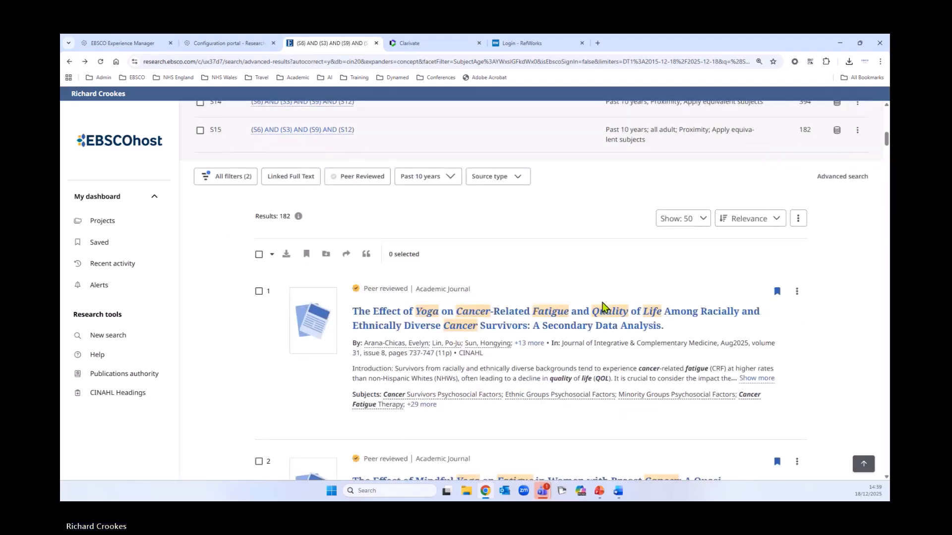
pyautogui.click(258, 254)
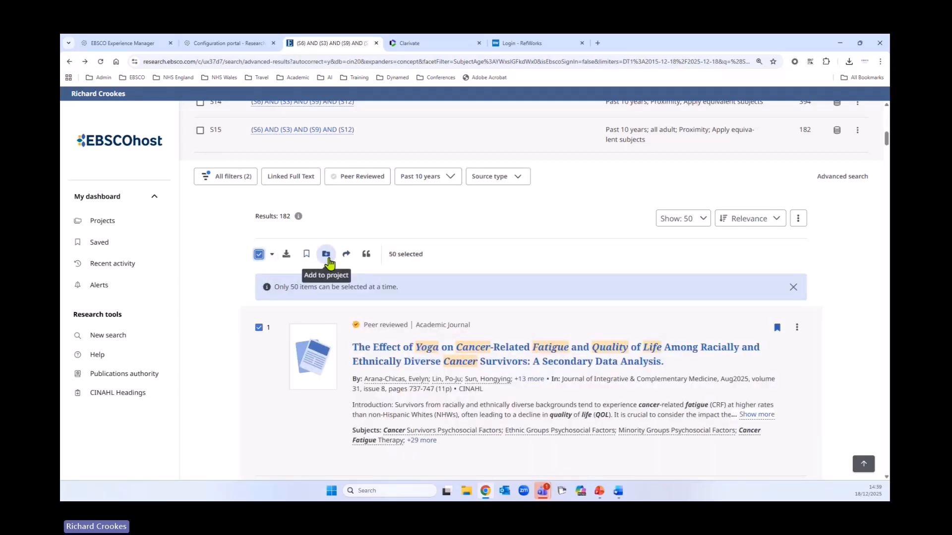
pyautogui.click(326, 255)
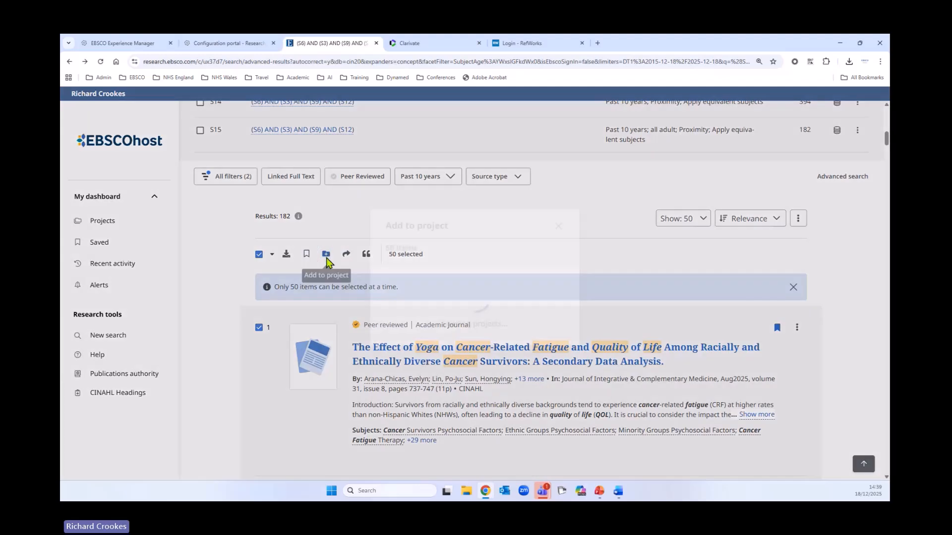
pyautogui.click(419, 291)
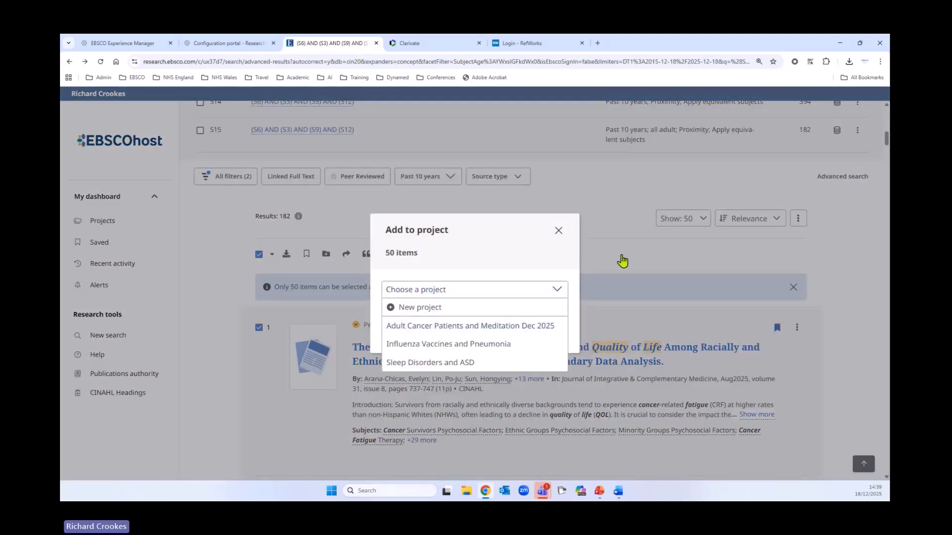
pyautogui.click(559, 232)
# View the projects that search S15 from the search history can be added to, and close the choice without adding it
pyautogui.scroll(1, 715, 279)
pyautogui.scroll(2, 715, 284)
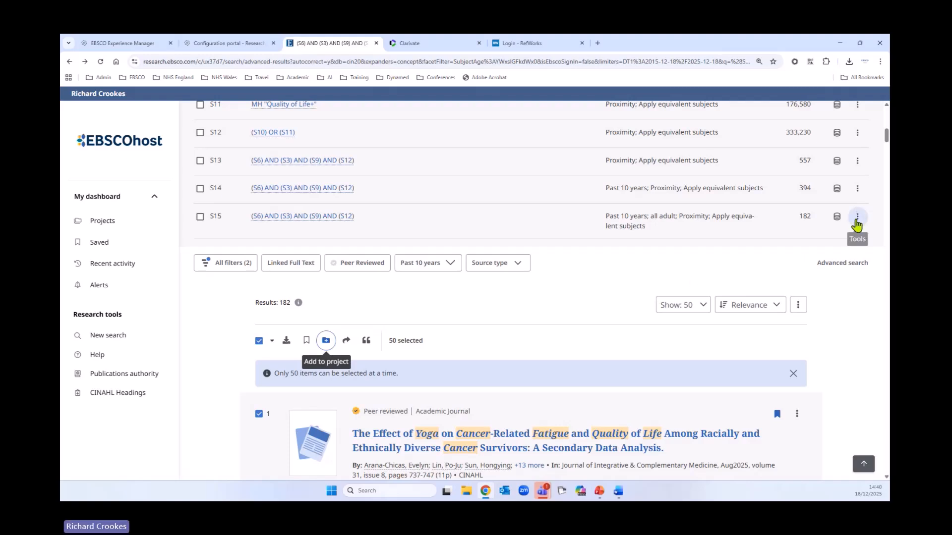
pyautogui.click(857, 217)
pyautogui.click(809, 261)
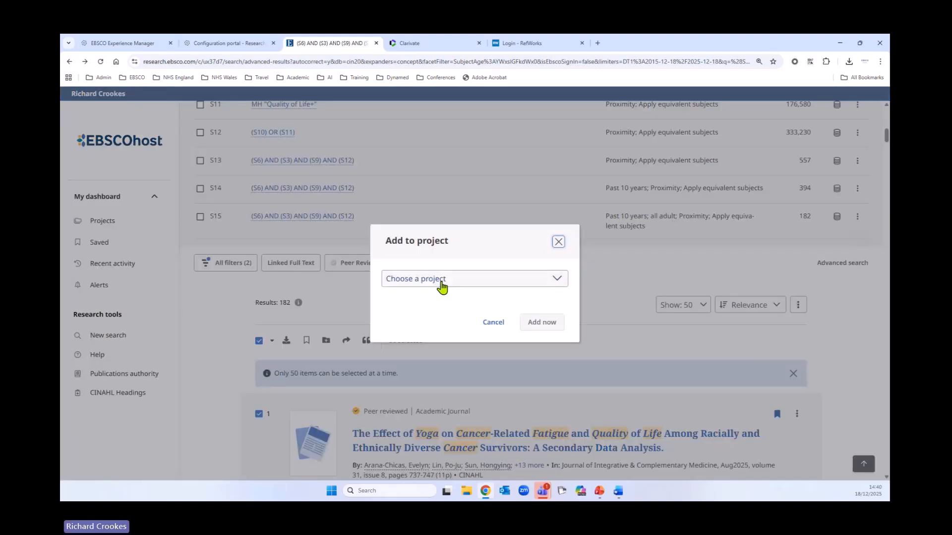
pyautogui.click(448, 279)
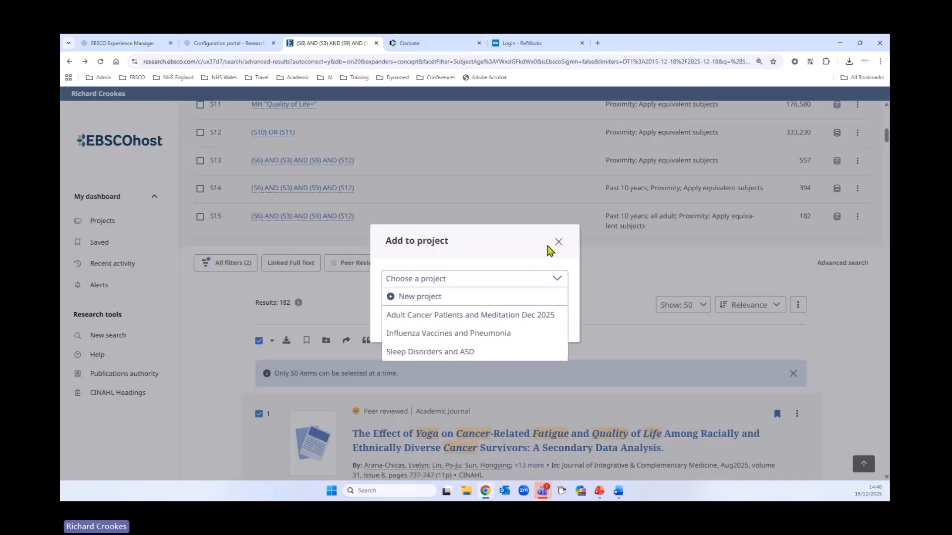
pyautogui.click(559, 242)
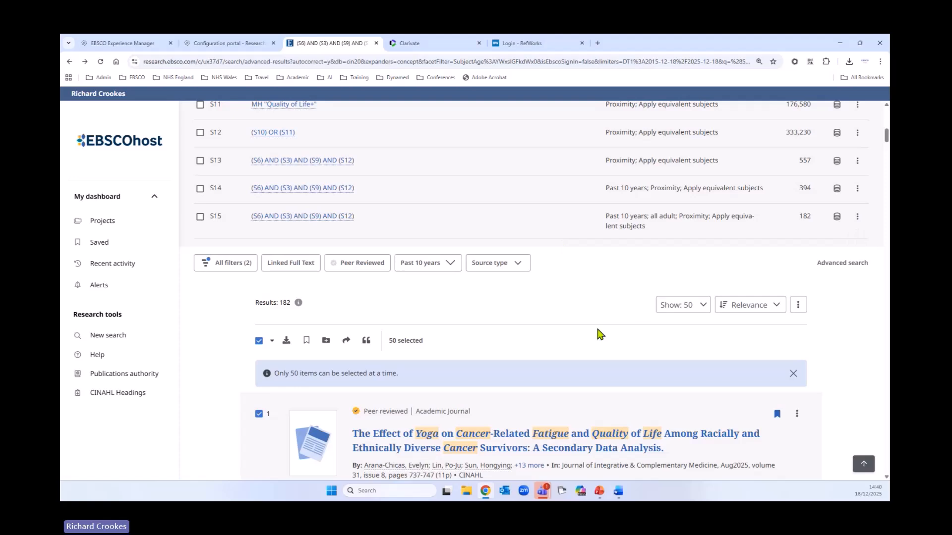
pyautogui.scroll(-1, 638, 347)
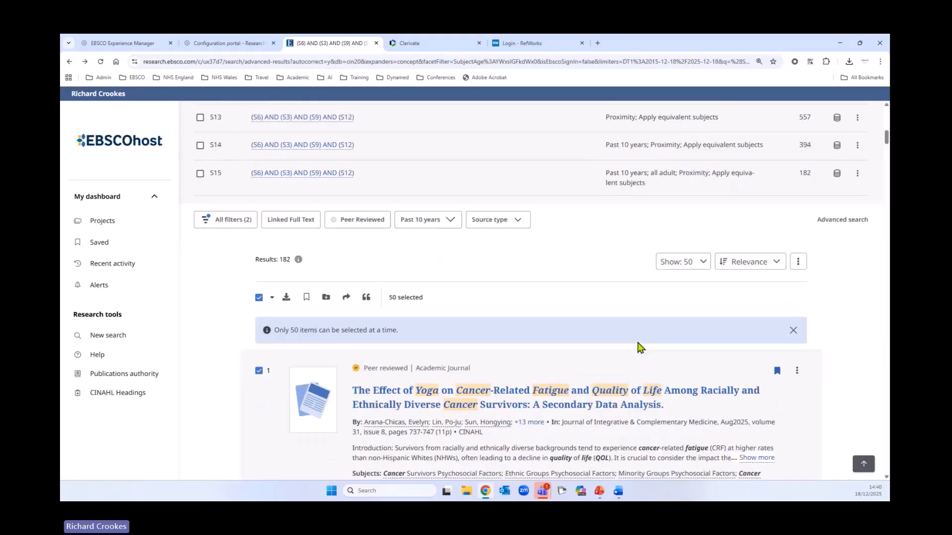
# Open the "Adult Cancer Patients and Meditation Dec 2025" project from the dashboard and examine the searches stored in it
pyautogui.click(102, 221)
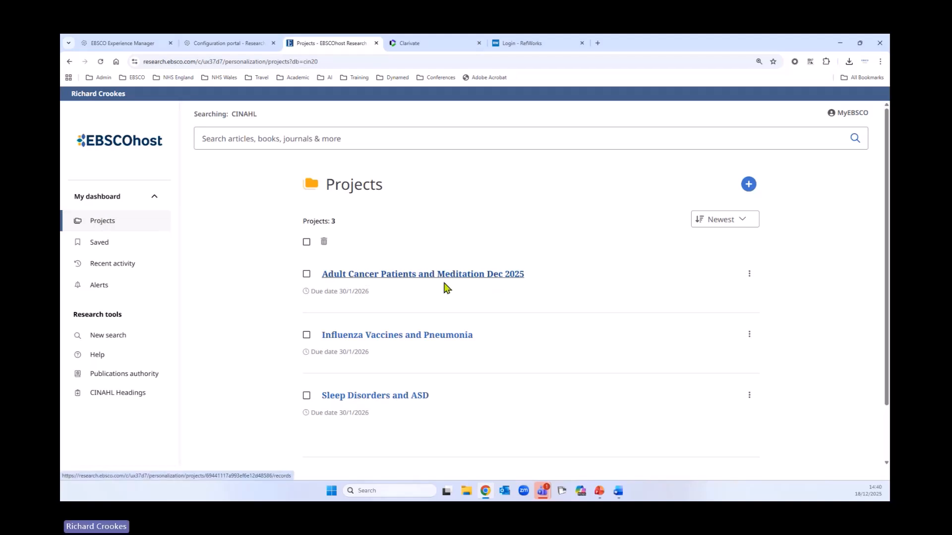
pyautogui.click(409, 276)
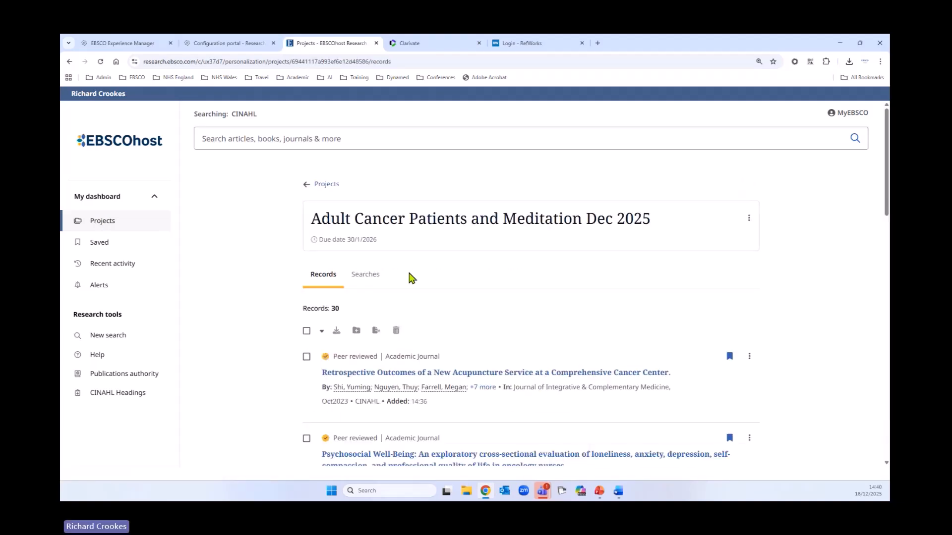
pyautogui.click(366, 275)
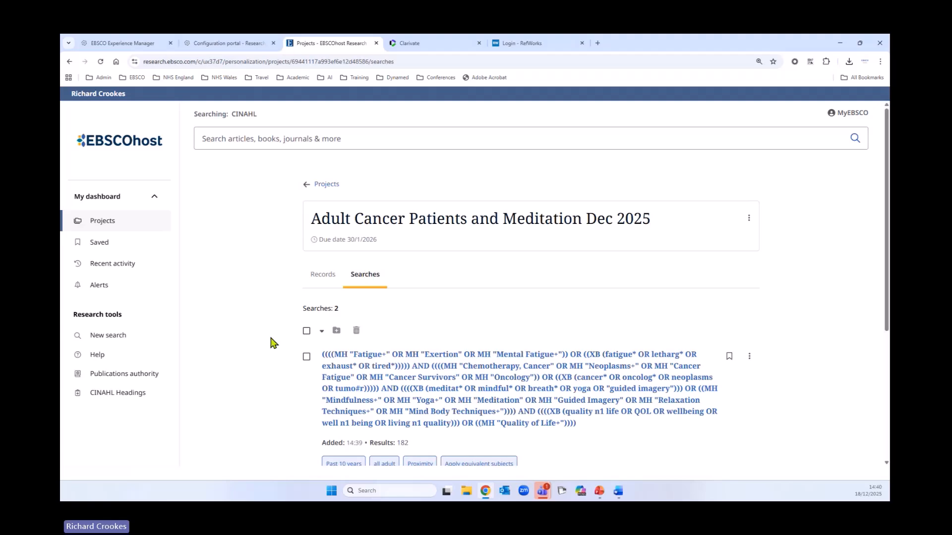
pyautogui.scroll(-3, 242, 346)
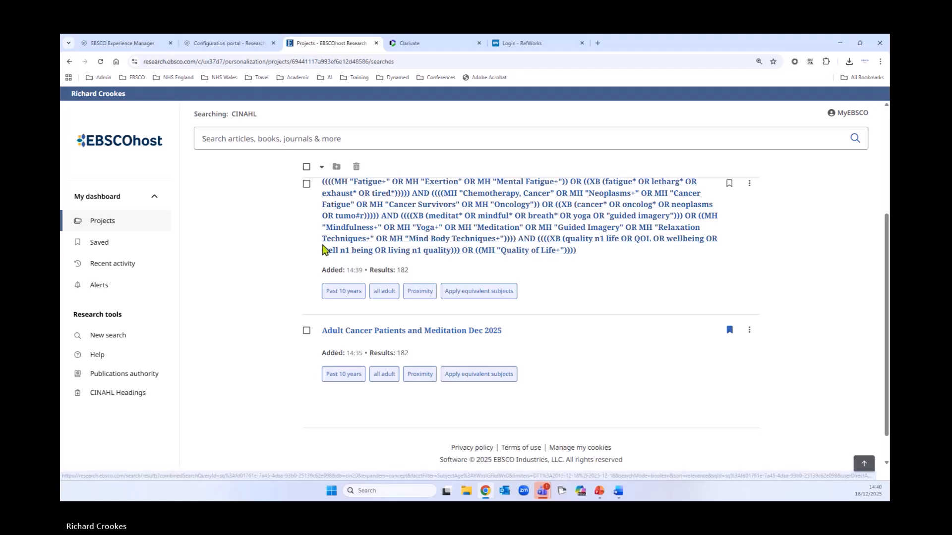
pyautogui.scroll(3, 537, 340)
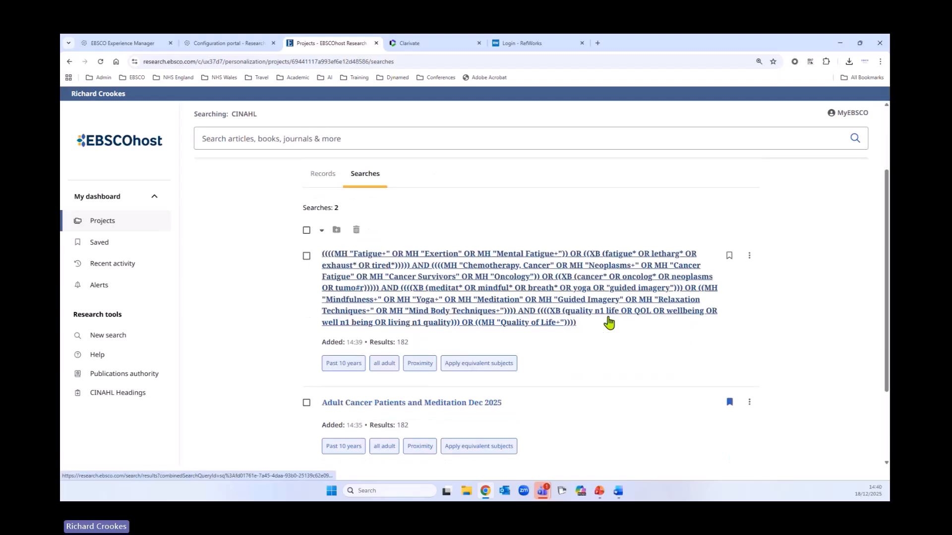
pyautogui.scroll(1, 609, 321)
pyautogui.scroll(-3, 608, 323)
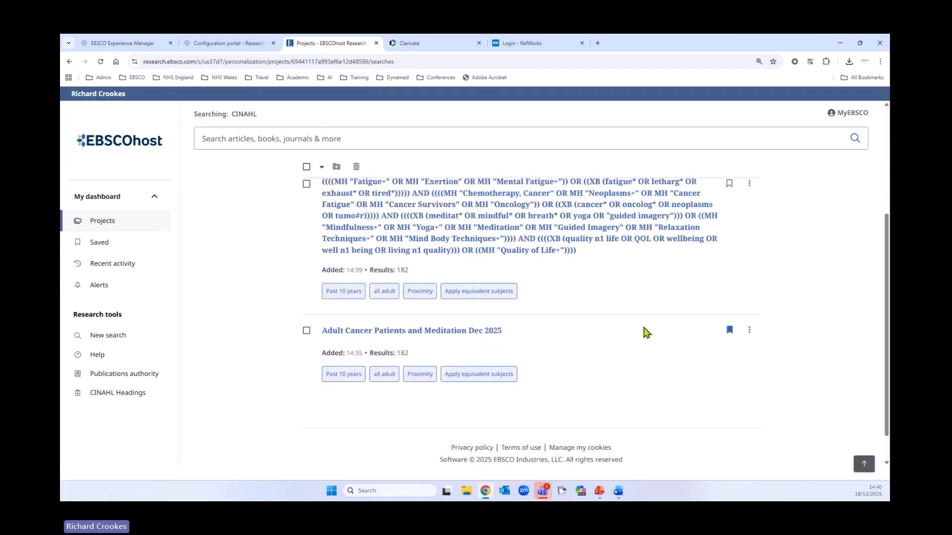
pyautogui.scroll(1, 647, 335)
pyautogui.scroll(3, 648, 334)
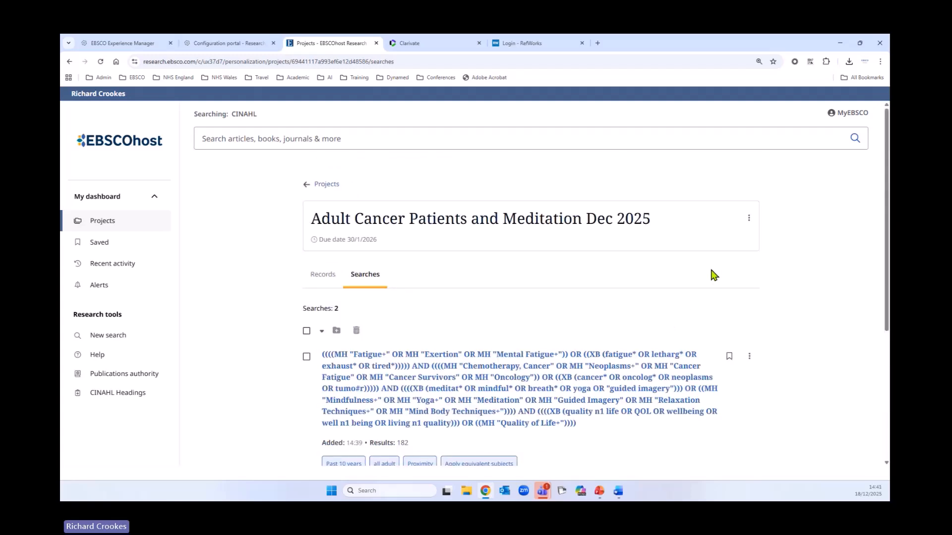
# Open the search history in the dashboard's recent activity and sort it by oldest
pyautogui.click(127, 273)
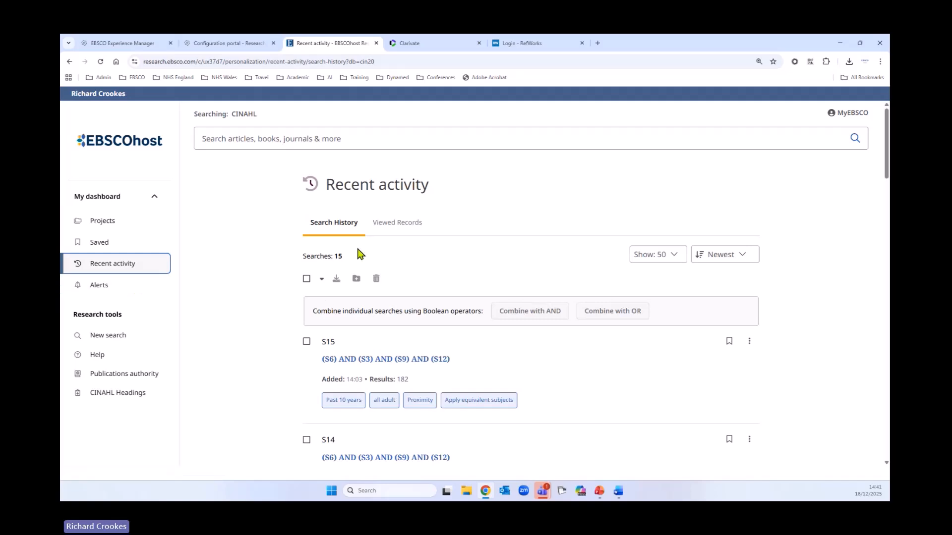
pyautogui.click(743, 255)
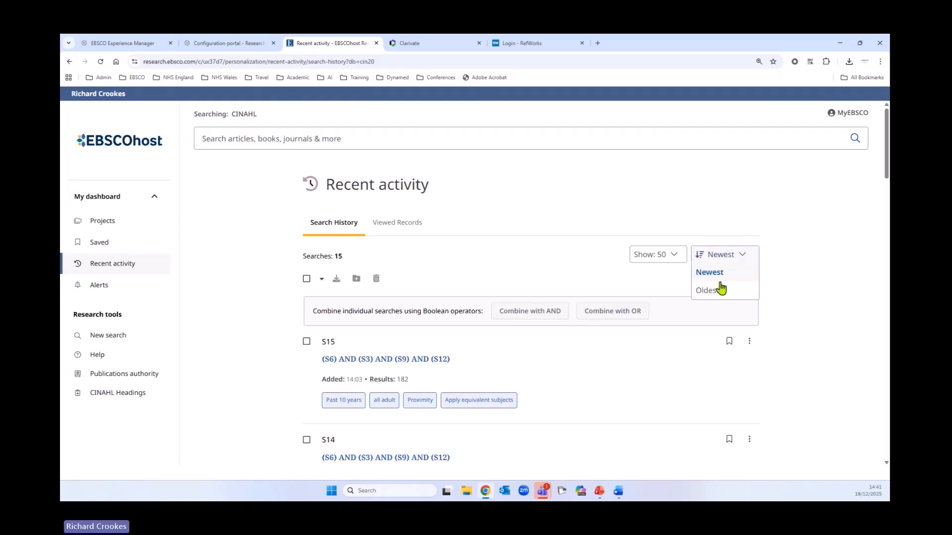
pyautogui.click(720, 292)
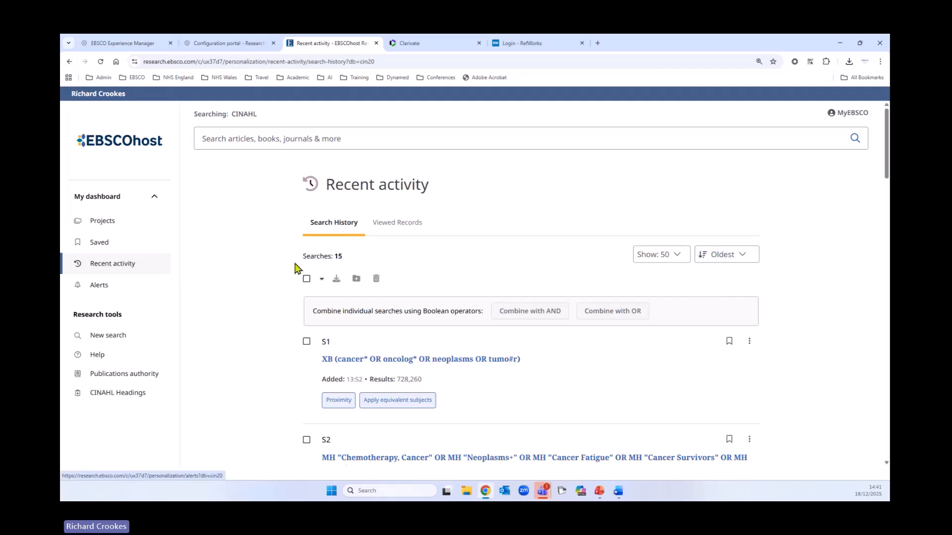
# Check the viewed records in recent activity and their sort options, and return to the search history
pyautogui.click(397, 223)
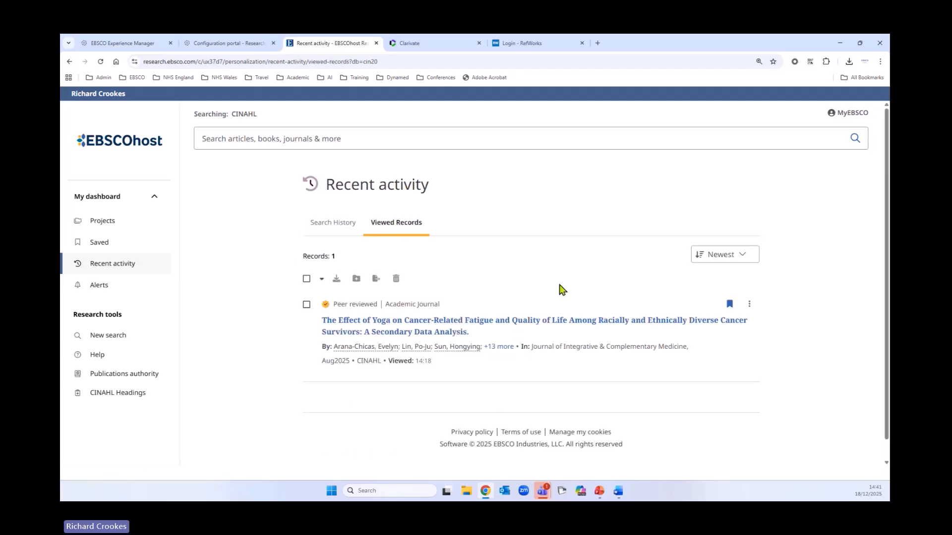
pyautogui.click(743, 256)
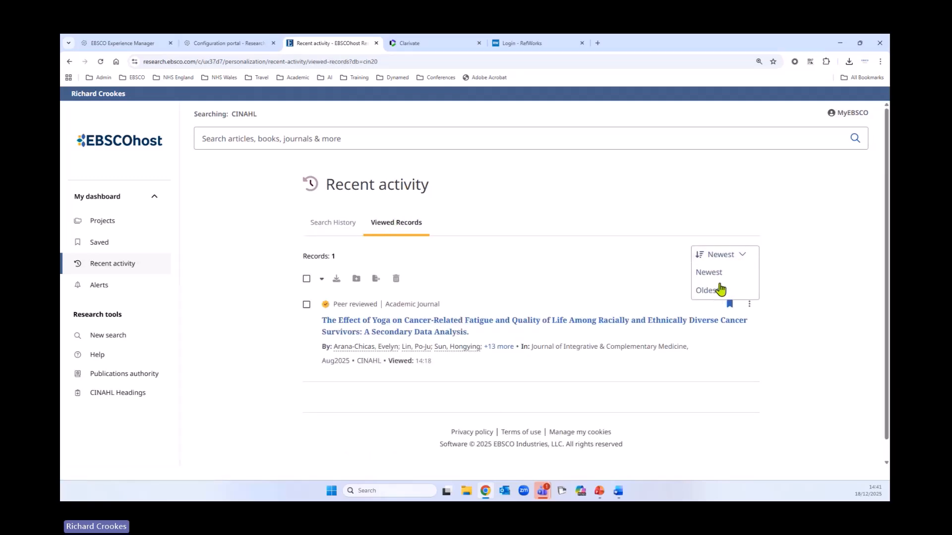
pyautogui.click(334, 230)
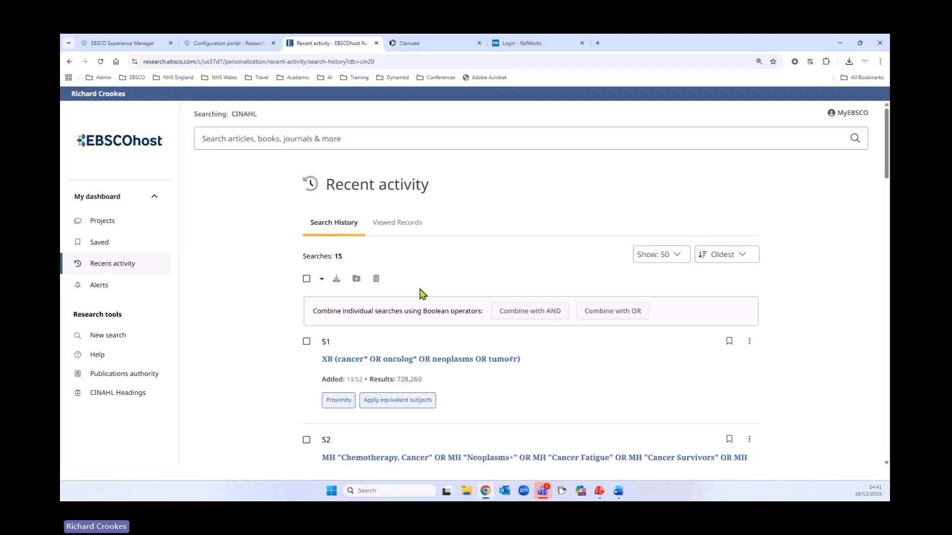
# Sort the dashboard's projects by oldest and set the order back to newest
pyautogui.click(117, 225)
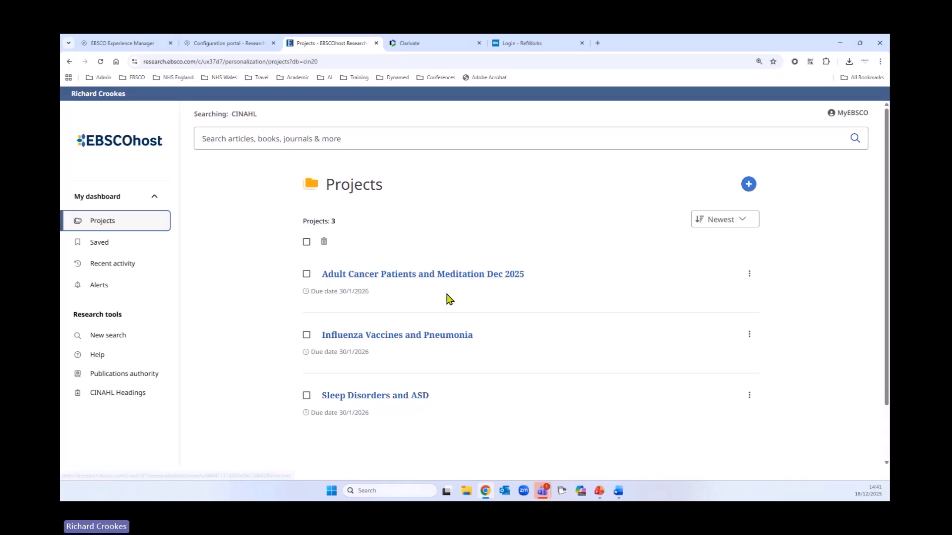
pyautogui.click(722, 222)
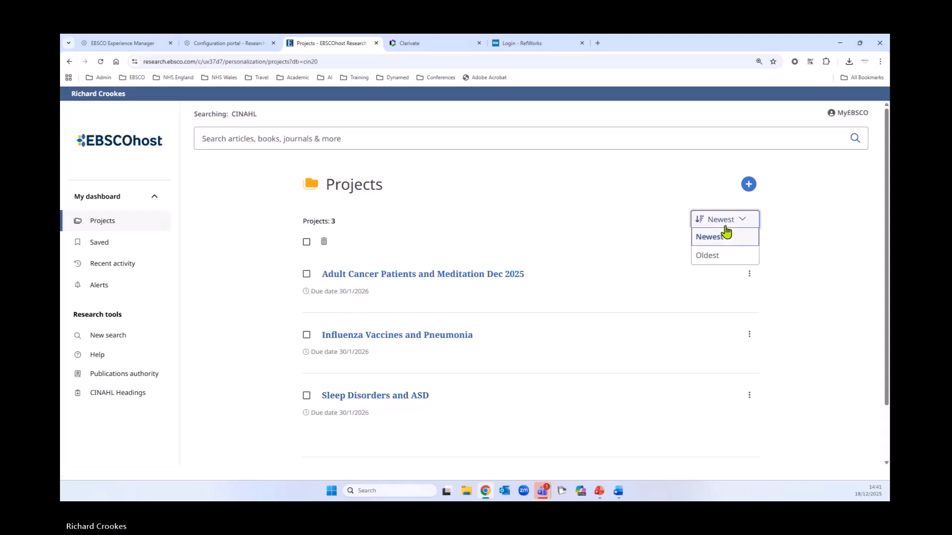
pyautogui.click(714, 256)
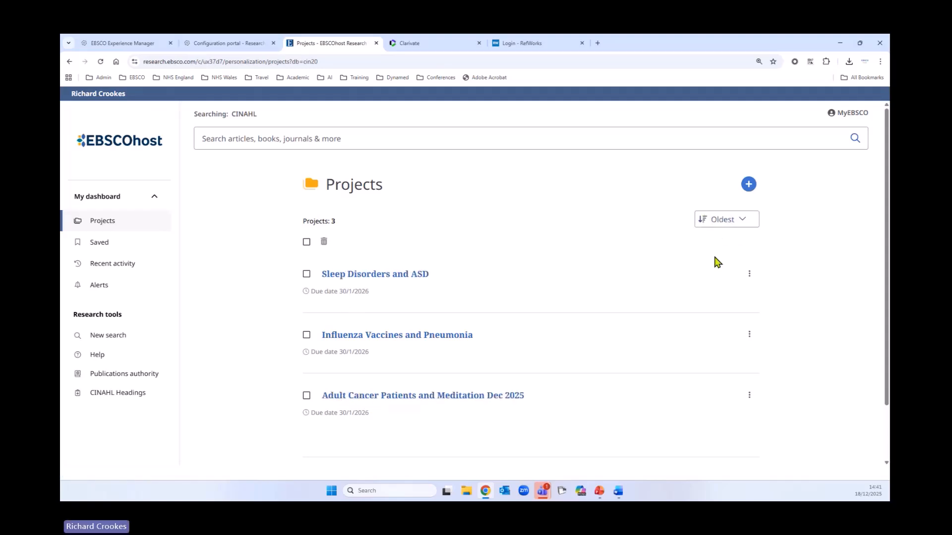
pyautogui.click(723, 219)
pyautogui.click(716, 240)
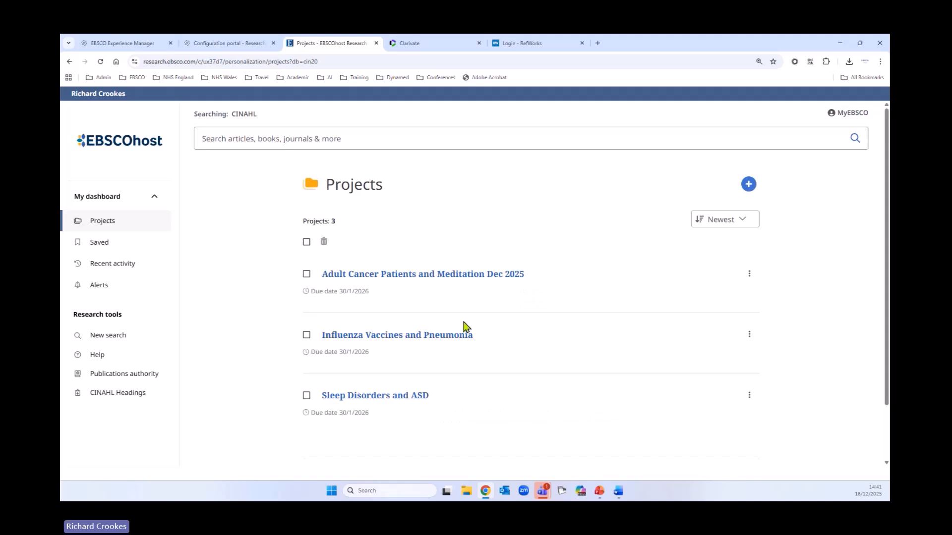
# Reopen the "Adult Cancer Patients and Meditation Dec 2025" project and compare the full search strategy with the named search in it
pyautogui.click(402, 276)
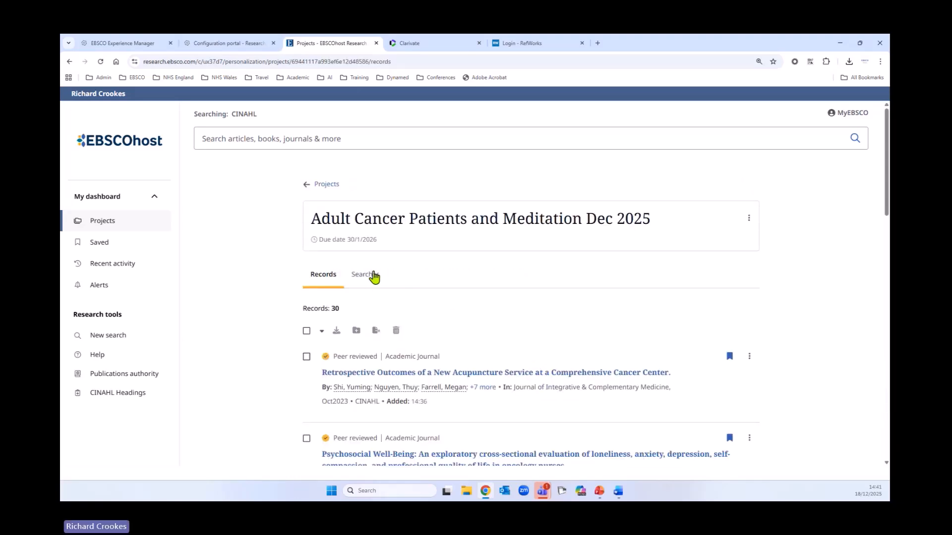
pyautogui.click(373, 276)
pyautogui.scroll(-2, 277, 355)
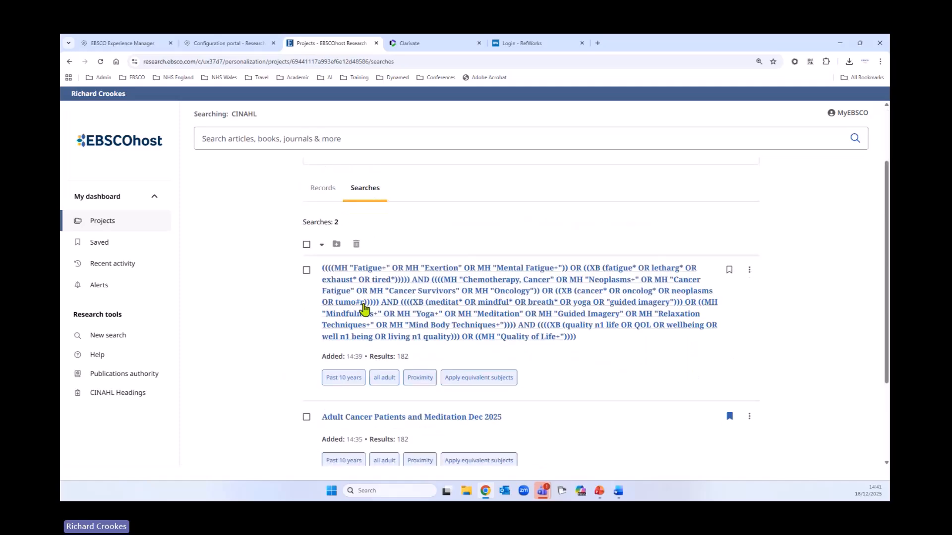
pyautogui.scroll(-3, 278, 354)
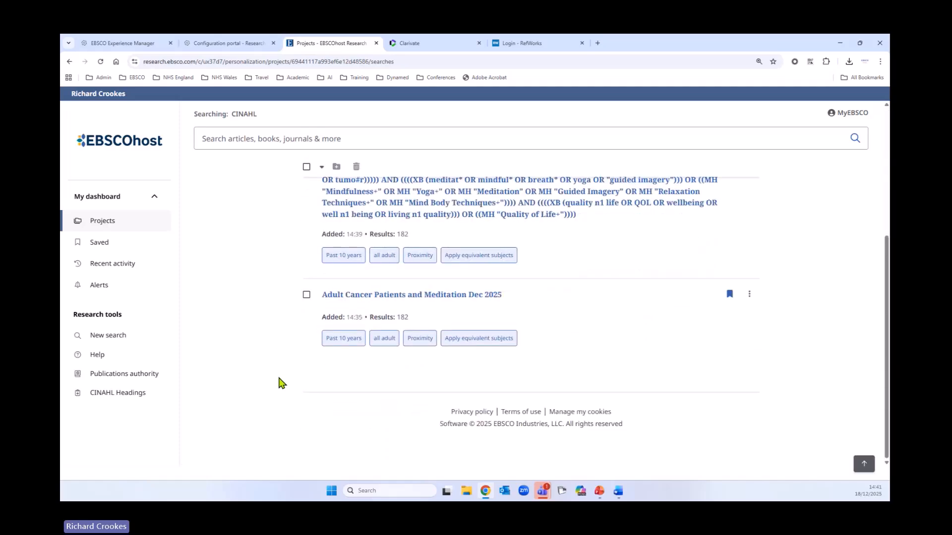
pyautogui.scroll(4, 278, 382)
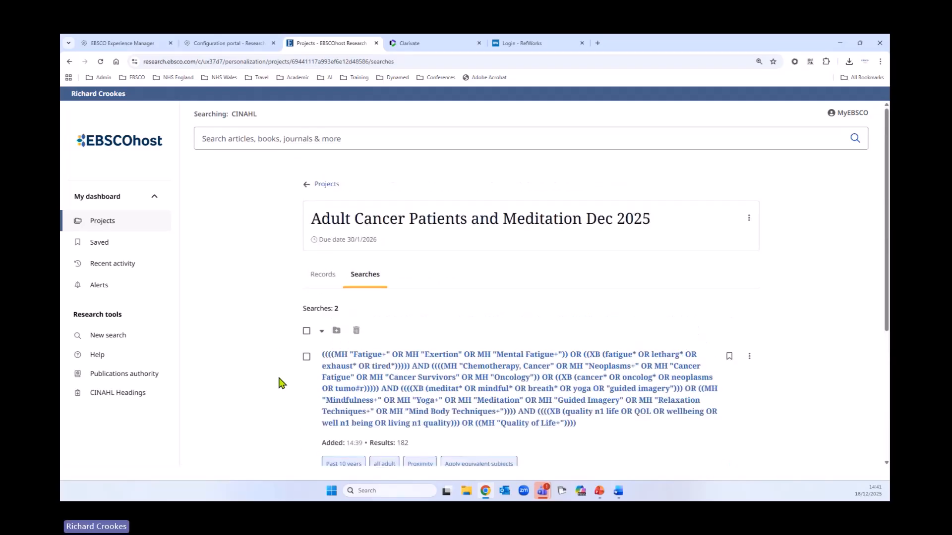
pyautogui.scroll(-2, 279, 379)
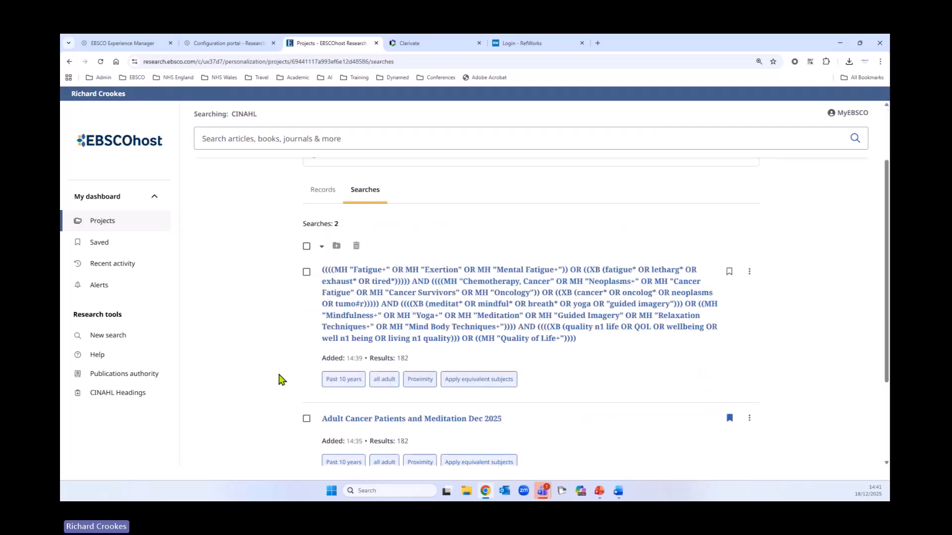
pyautogui.scroll(-2, 279, 379)
pyautogui.scroll(4, 279, 376)
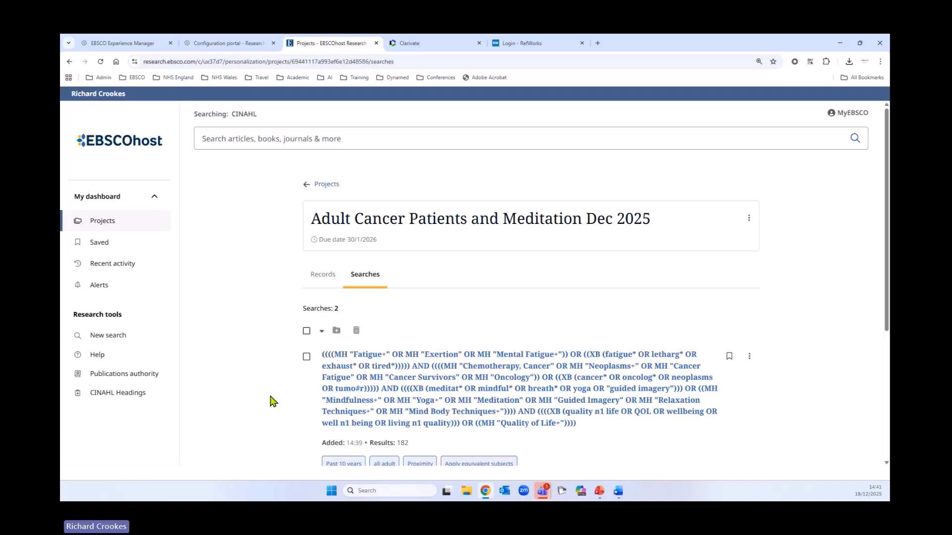
# Open the saved searches in the dashboard, sort them by oldest and look through the list
pyautogui.click(109, 249)
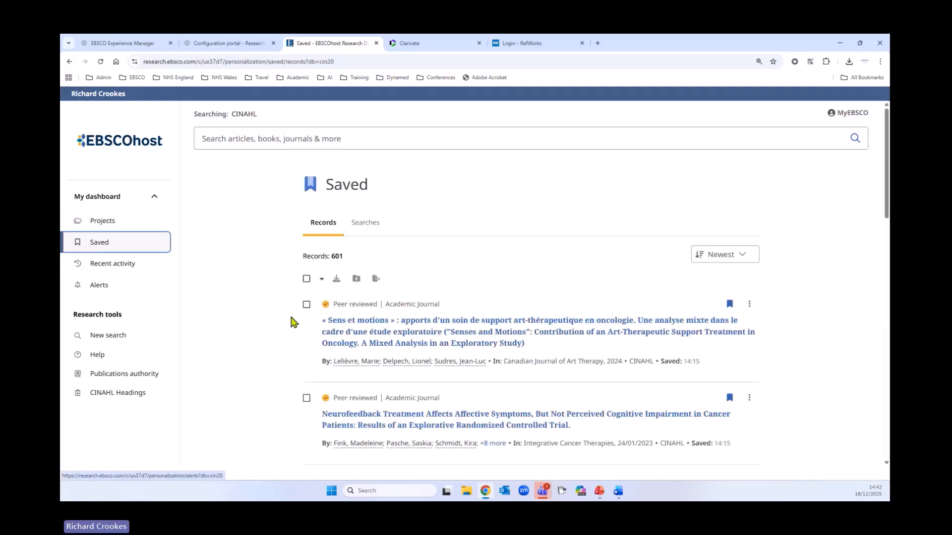
pyautogui.click(377, 224)
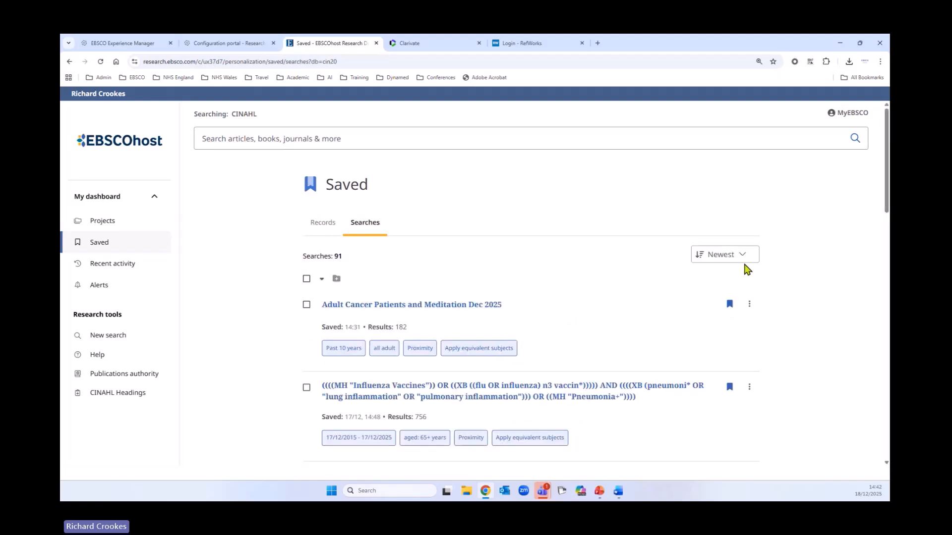
pyautogui.click(714, 255)
pyautogui.scroll(-2, 593, 206)
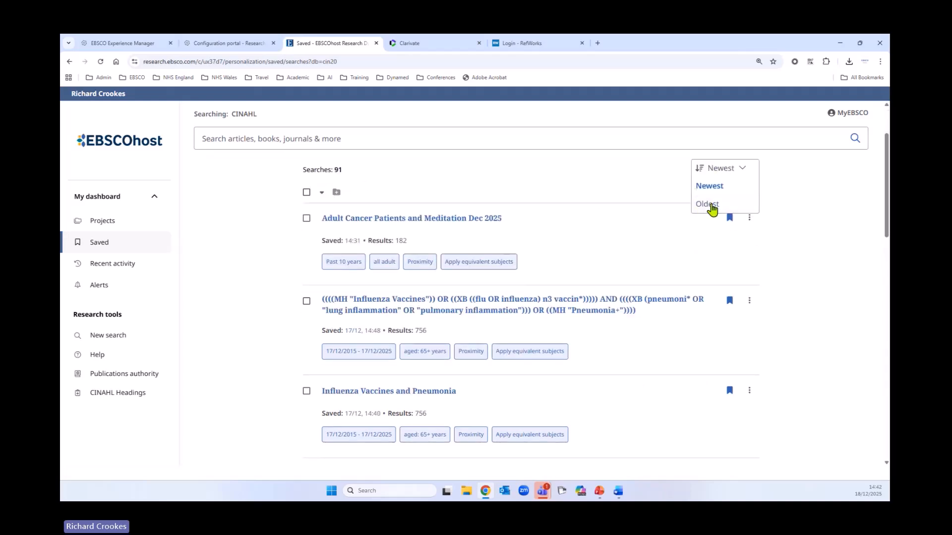
pyautogui.click(709, 205)
pyautogui.scroll(-4, 291, 329)
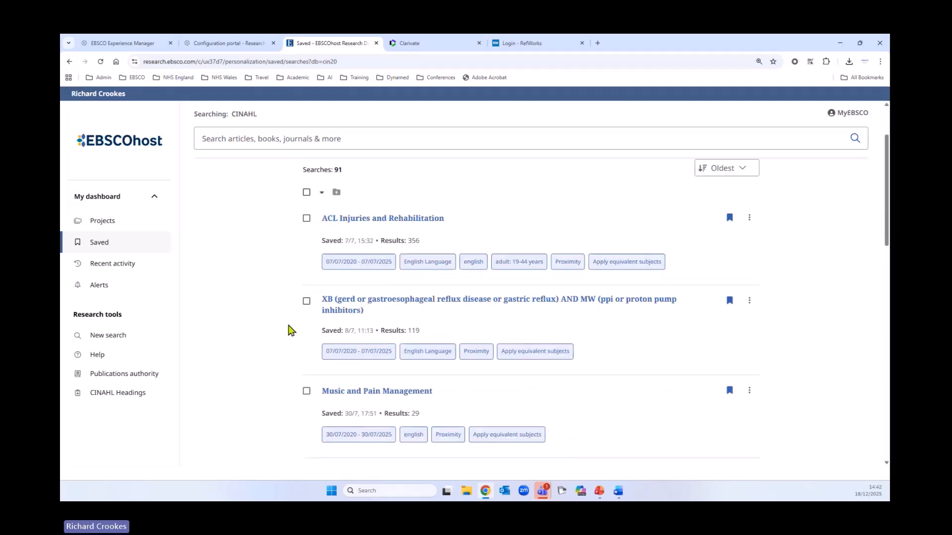
pyautogui.scroll(-10, 268, 322)
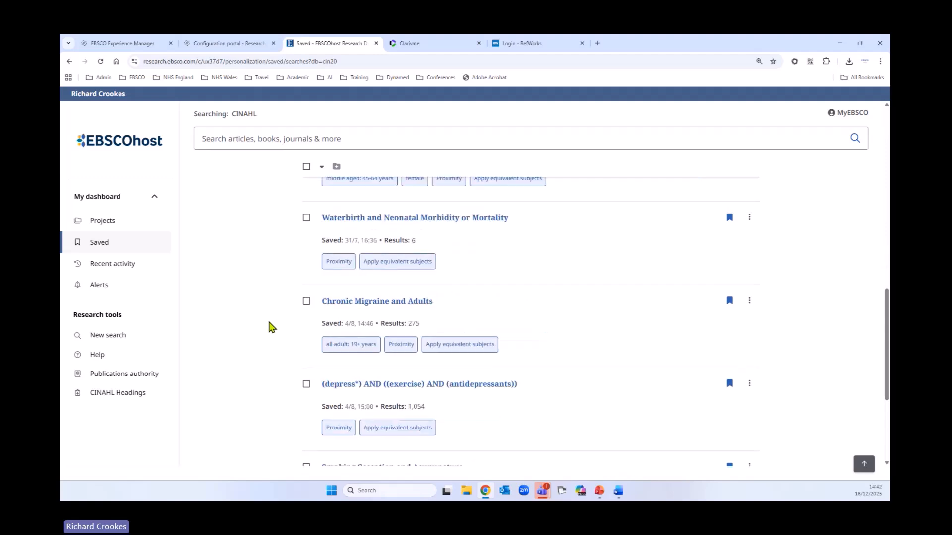
pyautogui.scroll(-2, 271, 332)
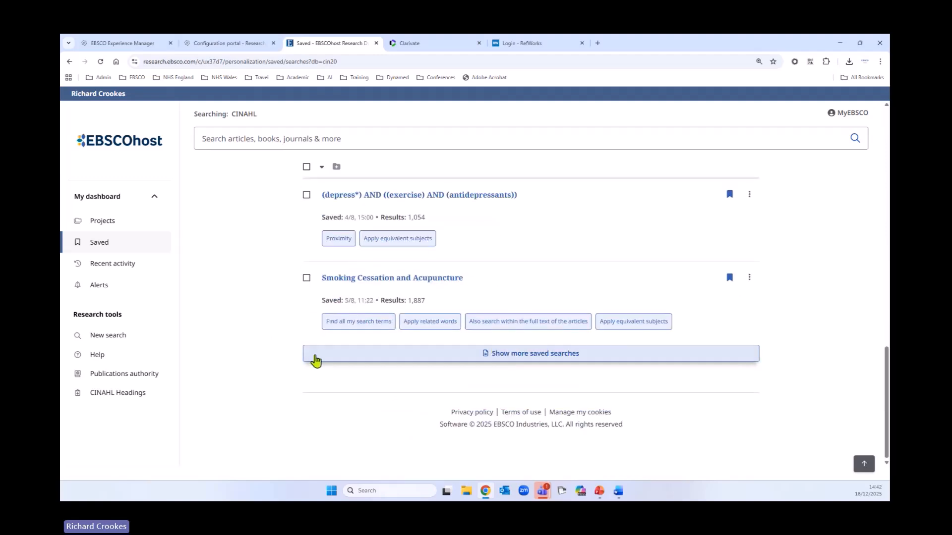
pyautogui.scroll(3, 266, 382)
pyautogui.scroll(10, 263, 382)
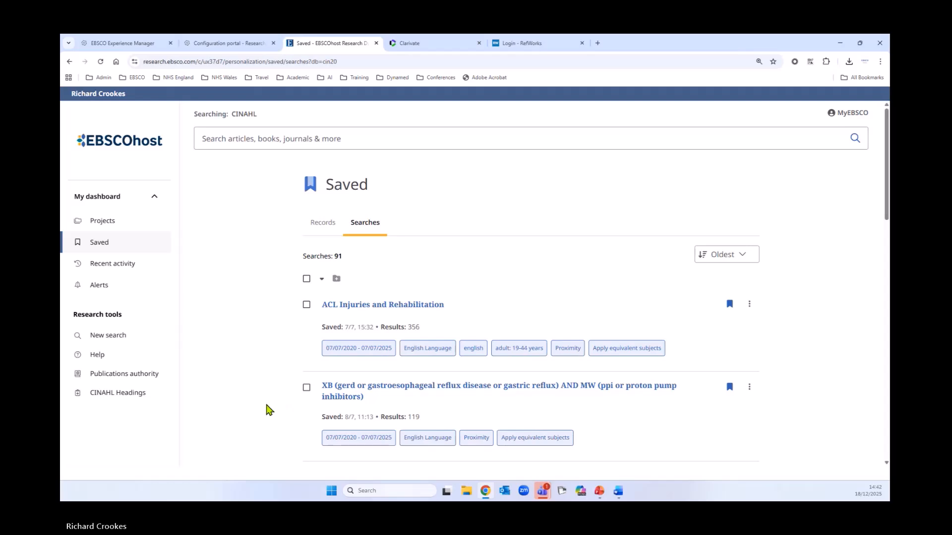
# Return to the dashboard's saved items and show the saved records
pyautogui.hotkey('alt', 'Tab')
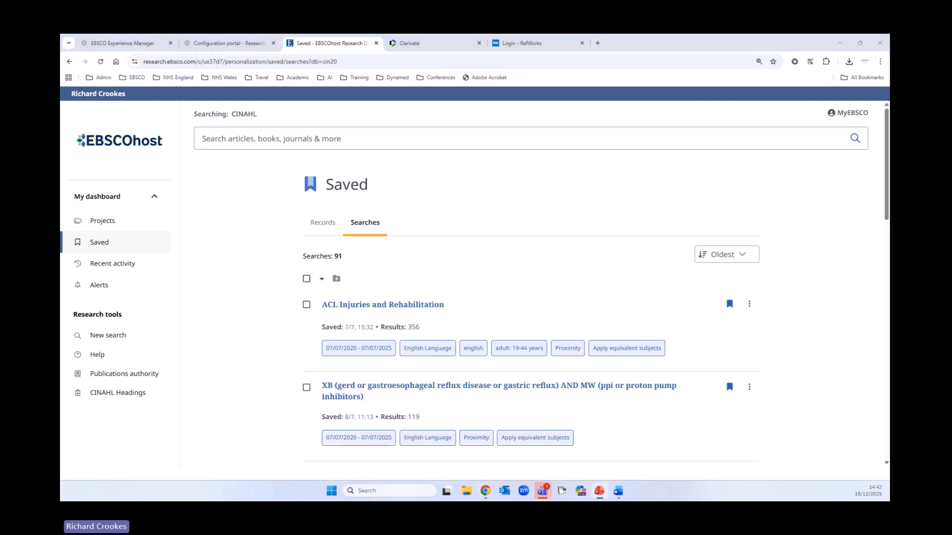
pyautogui.hotkey('alt', 'Tab')
pyautogui.click(325, 227)
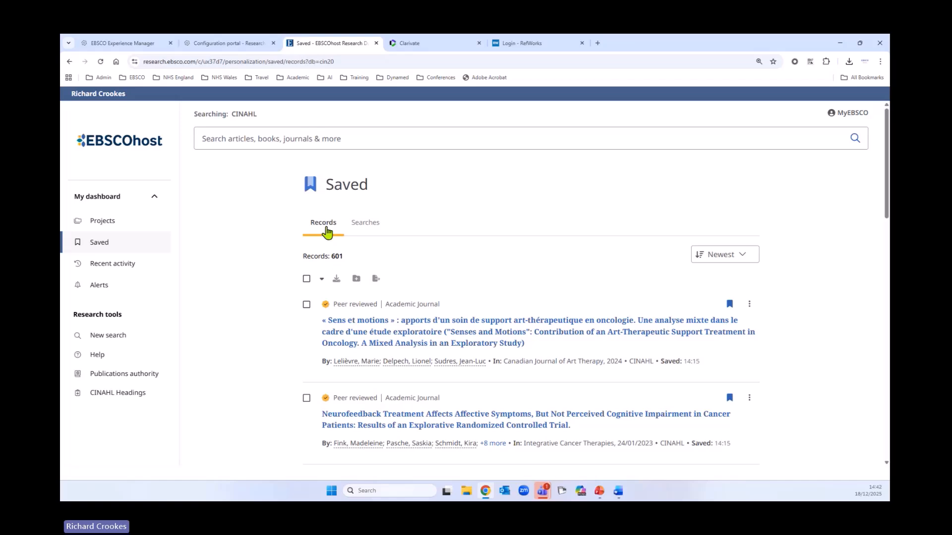
# Open the dashboard's projects and check the fields for creating a new project, leaving the form without creating one
pyautogui.click(94, 227)
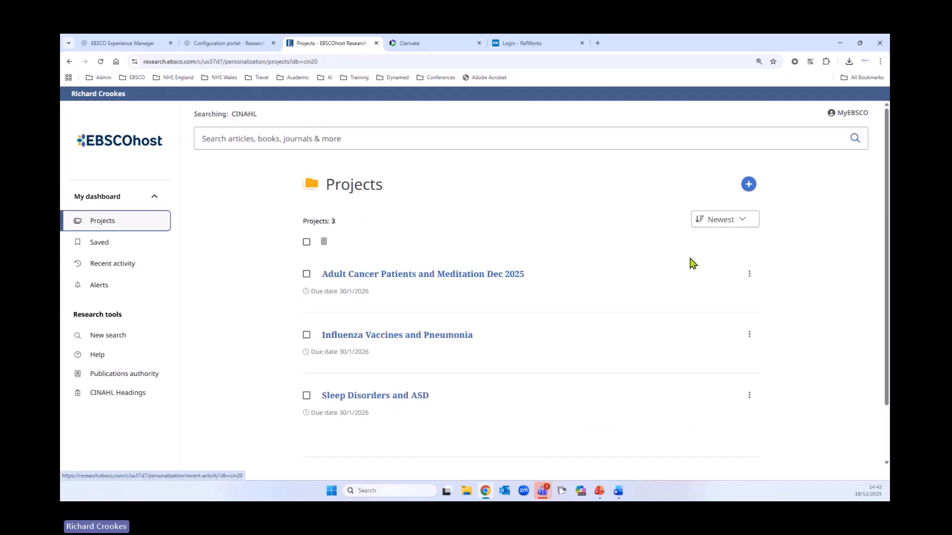
pyautogui.click(749, 184)
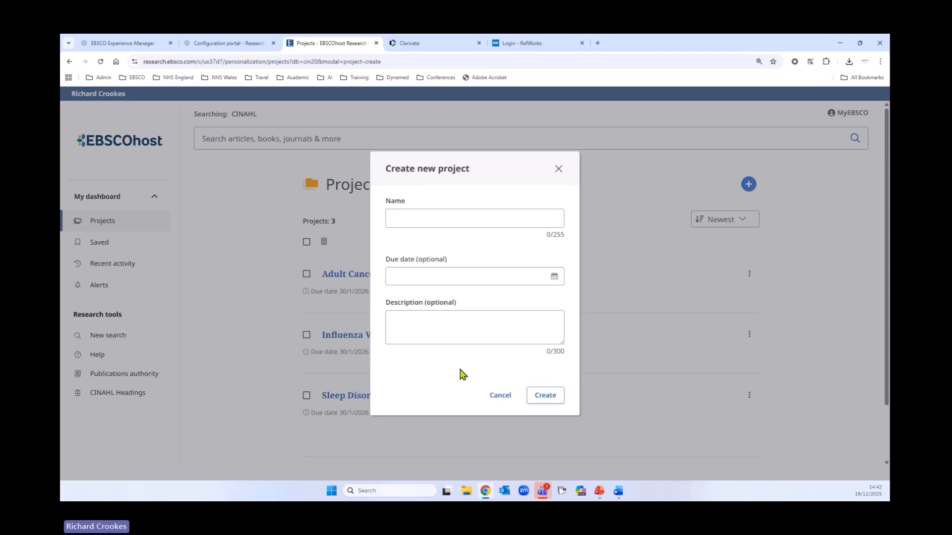
pyautogui.click(559, 169)
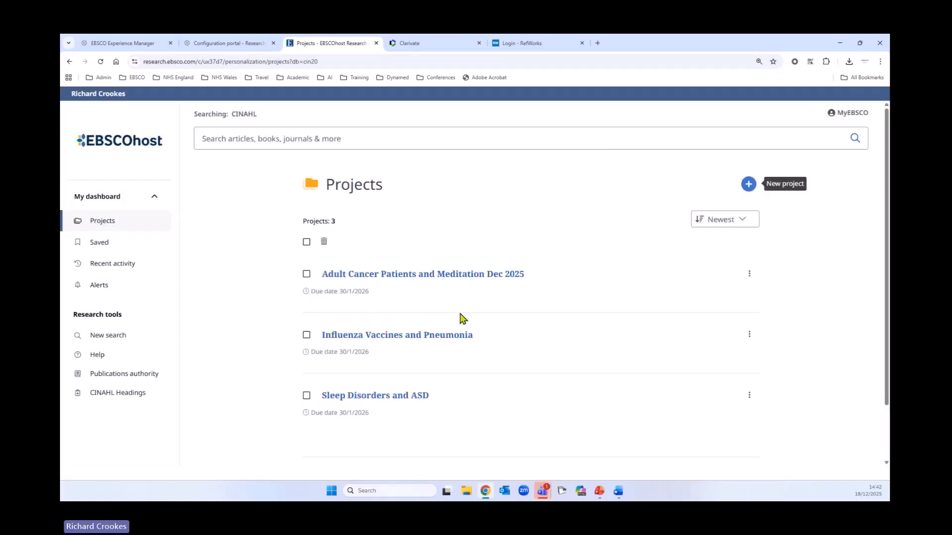
# Reopen the results of search S15 from recent activity and select all results on the page
pyautogui.click(124, 270)
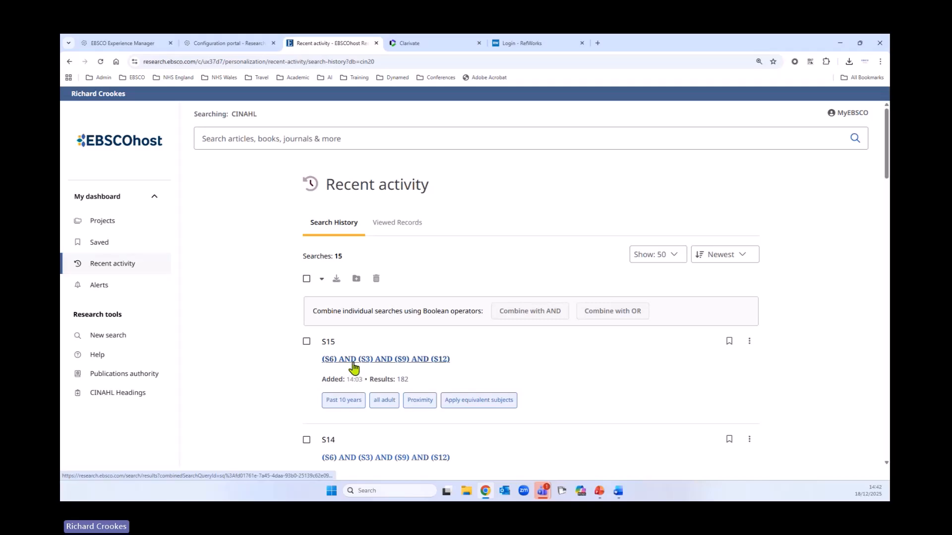
pyautogui.click(353, 362)
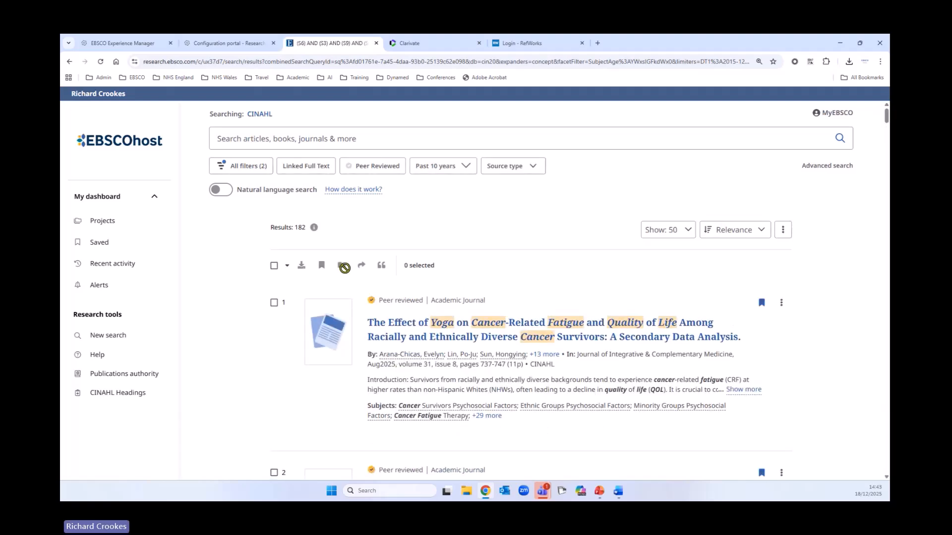
pyautogui.click(274, 265)
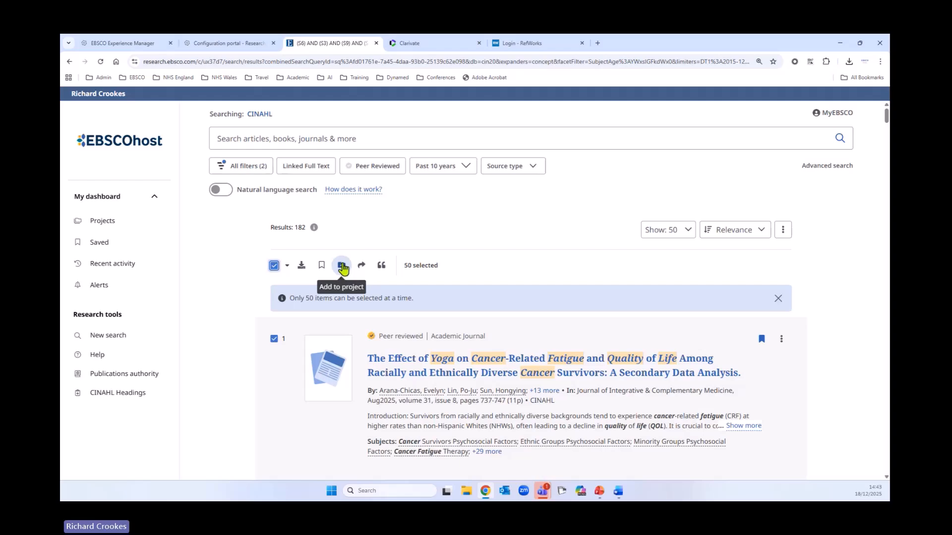
# Open the PDF of "The Effect of Mindful Yoga on Fatigue in Women with Breast Cancer" and check its add-to-project option without adding it
pyautogui.scroll(-3, 230, 308)
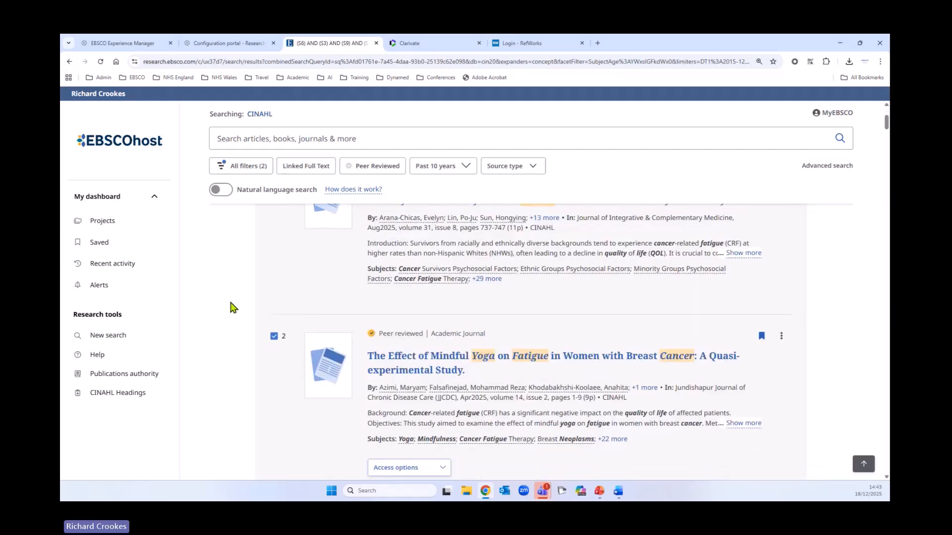
pyautogui.scroll(-3, 236, 310)
pyautogui.click(423, 340)
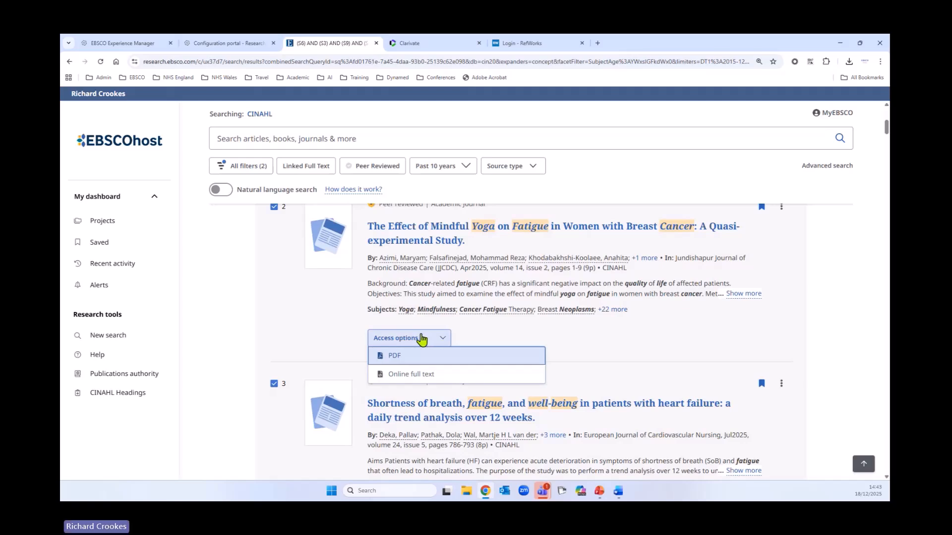
pyautogui.click(392, 361)
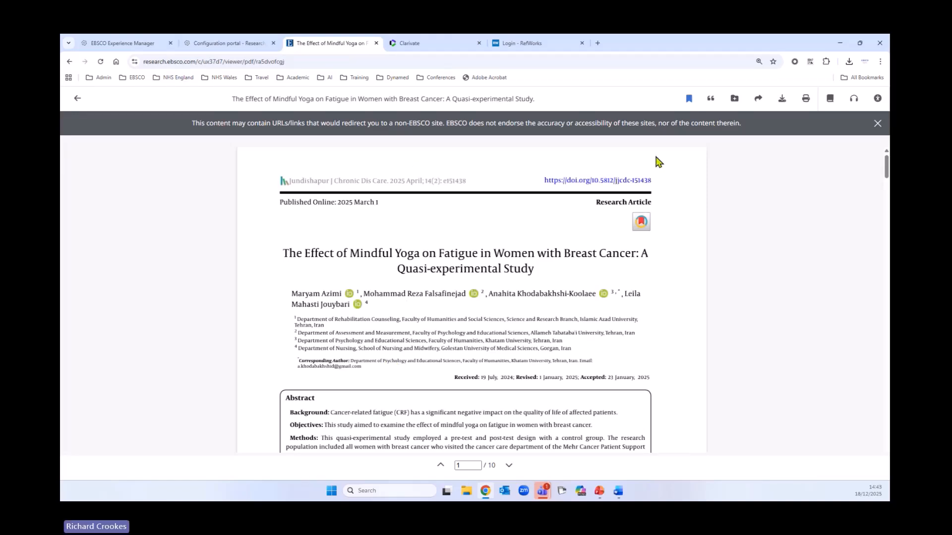
pyautogui.click(735, 101)
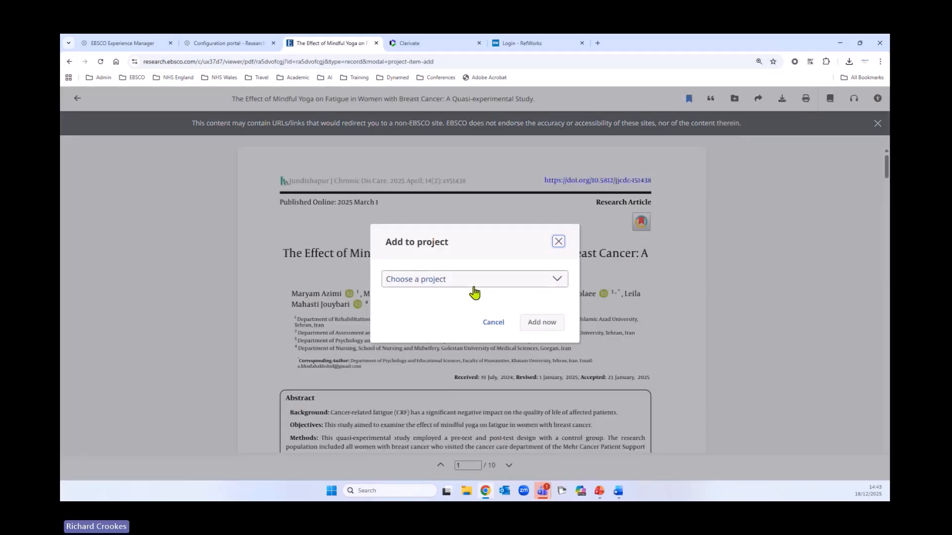
pyautogui.click(494, 323)
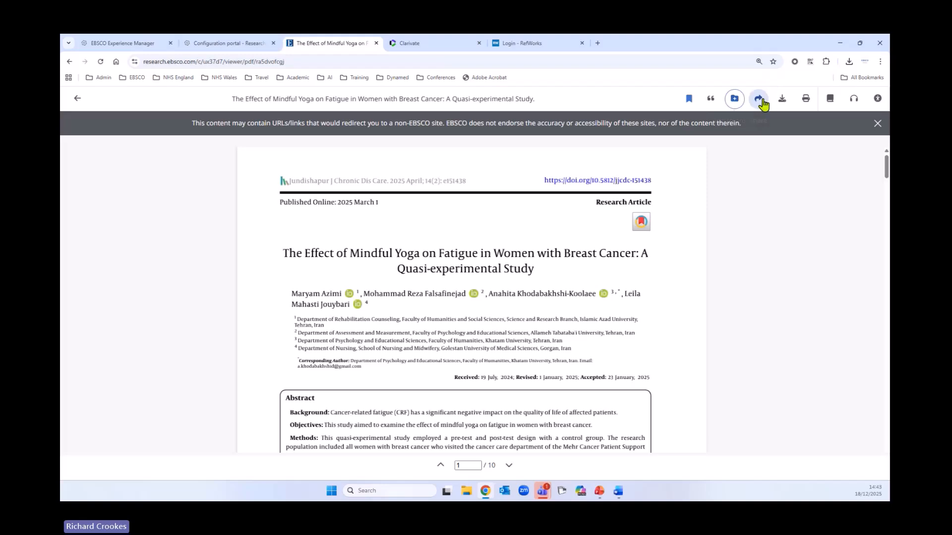
# Email the article with its PDF and online full text to the recipient's email address, and review the other sharing options
pyautogui.click(758, 101)
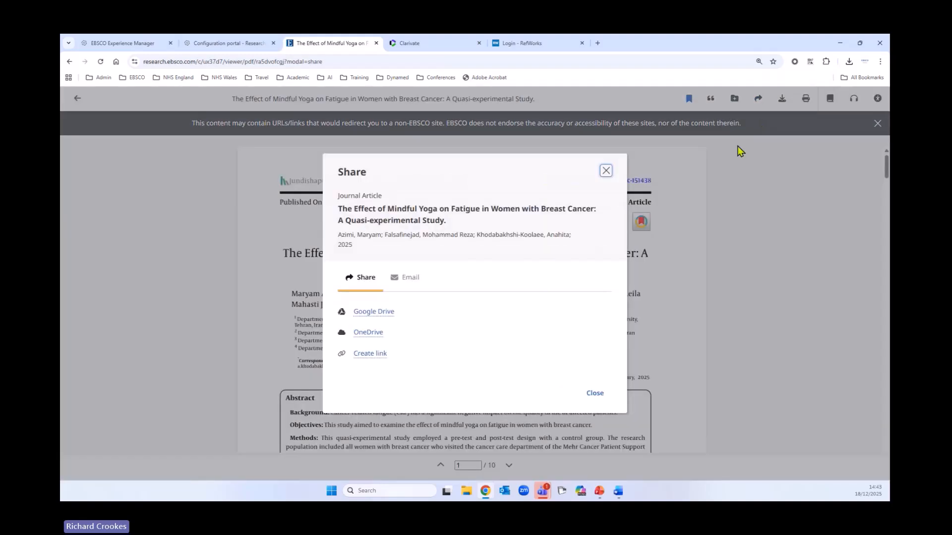
pyautogui.click(418, 287)
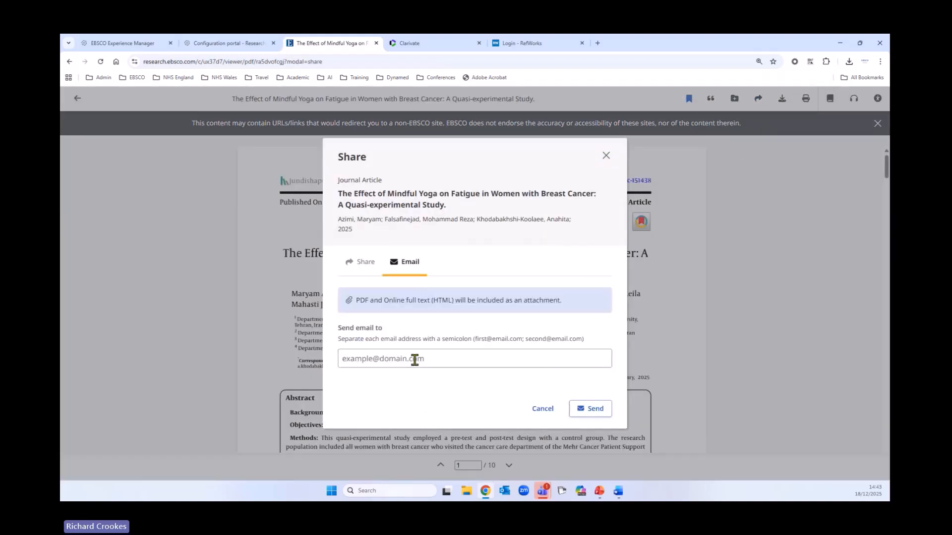
pyautogui.moveTo(357, 300); pyautogui.dragTo(430, 300)
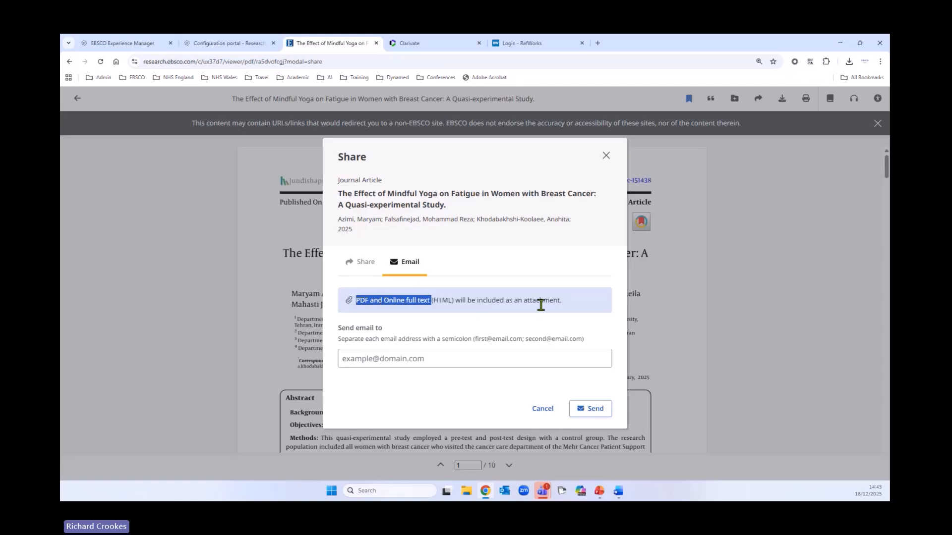
pyautogui.click(435, 358)
pyautogui.click(429, 381)
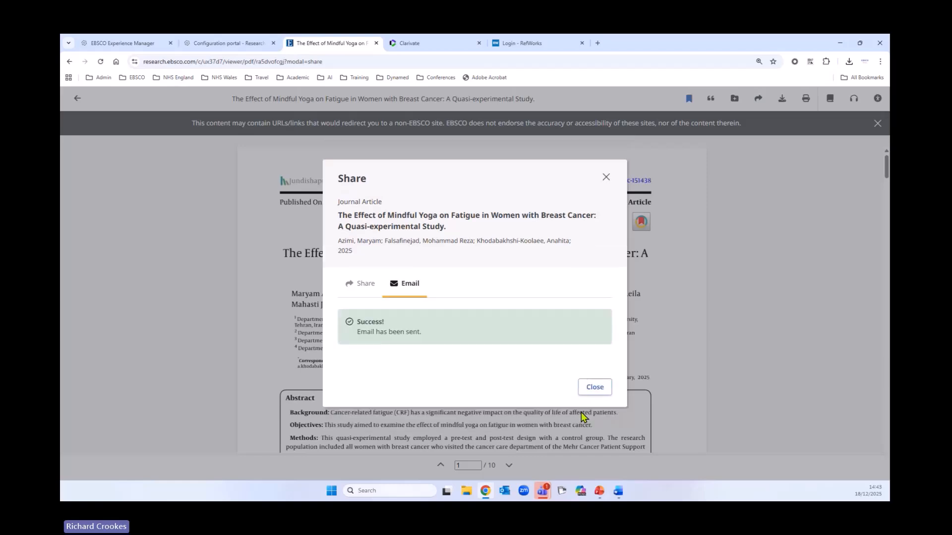
pyautogui.click(367, 285)
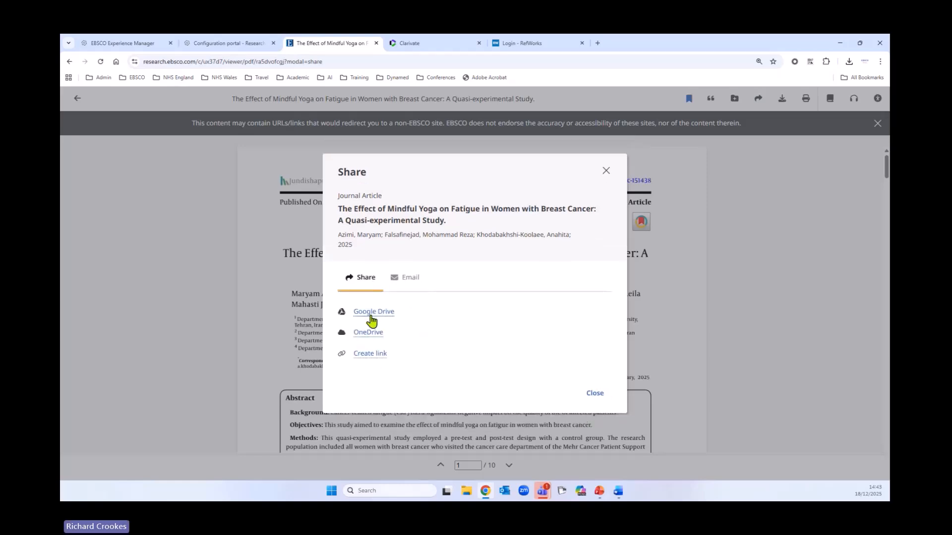
pyautogui.click(593, 394)
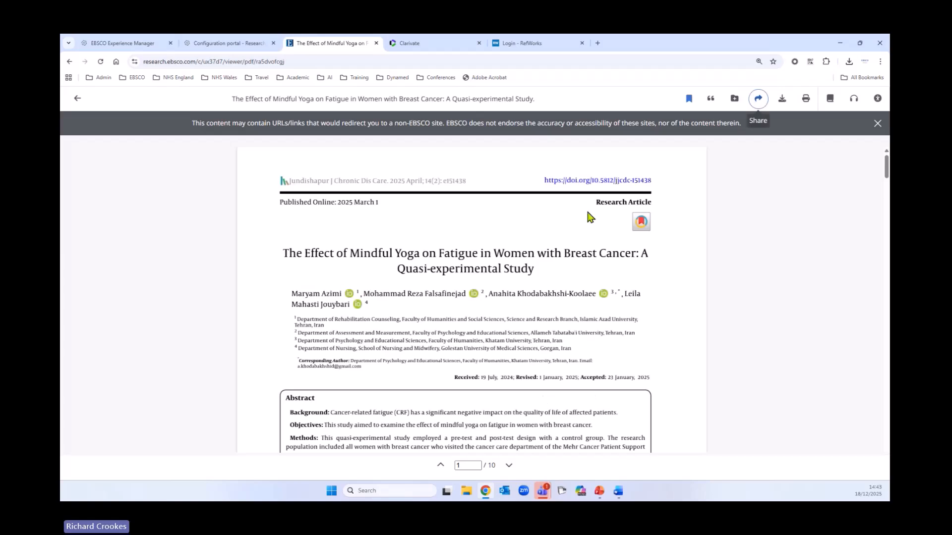
# Review the article's full-text and metadata-only download formats without downloading anything
pyautogui.click(783, 99)
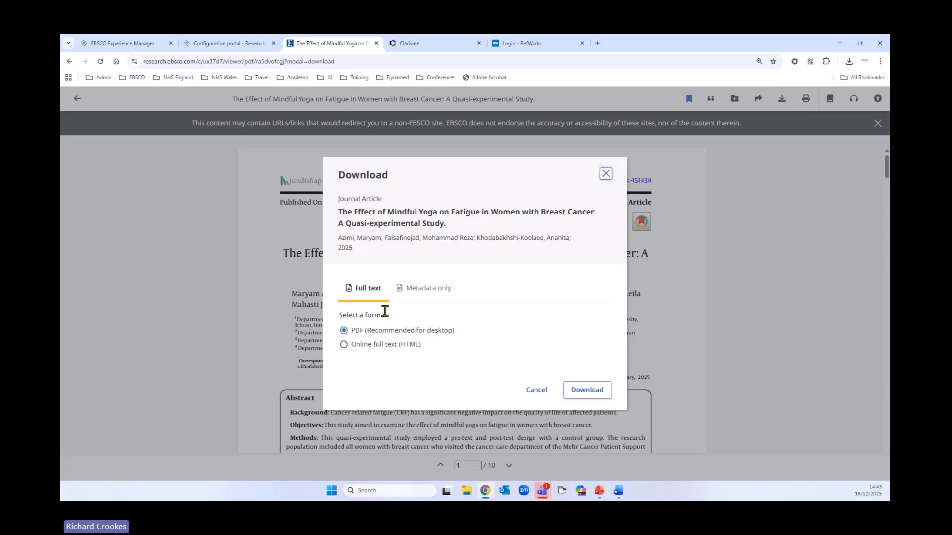
pyautogui.click(424, 297)
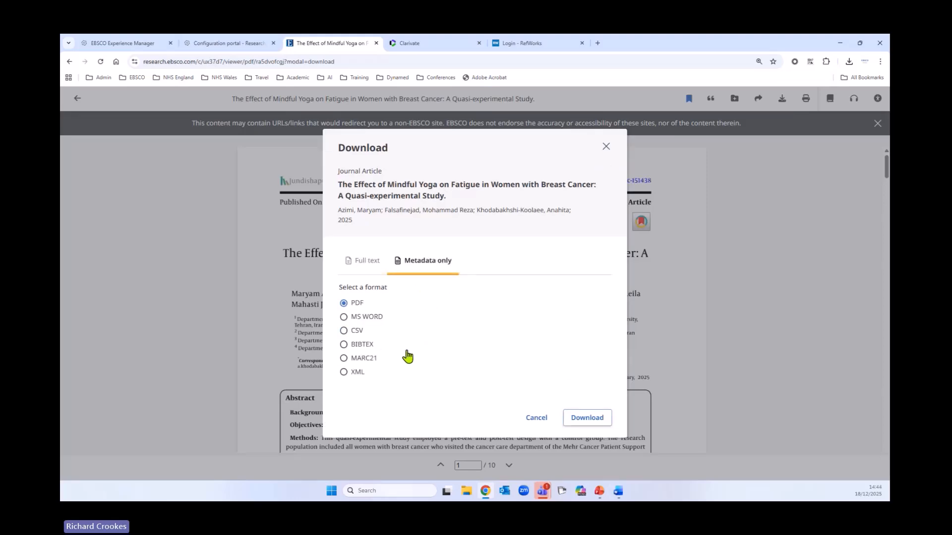
pyautogui.click(535, 419)
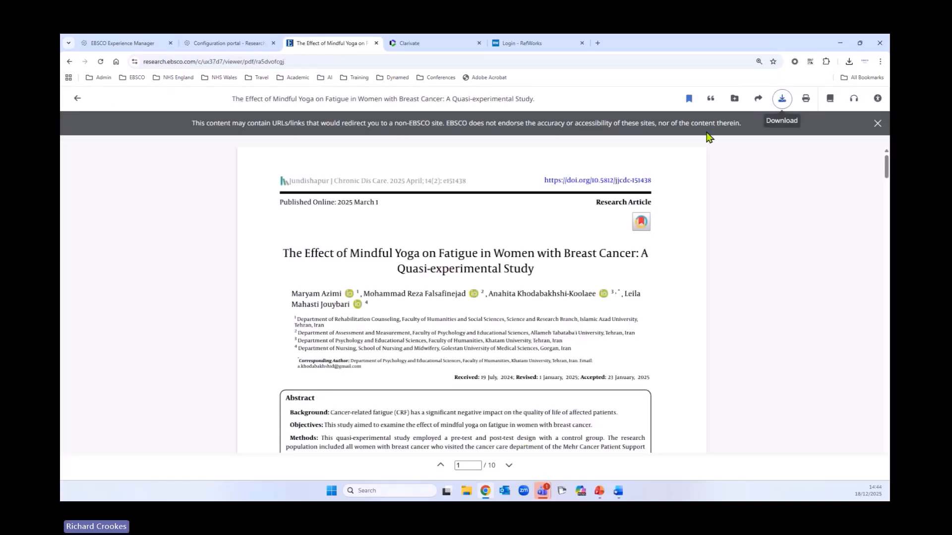
# Review the article's Harvard citation and the citation export options, and close the citation dialog
pyautogui.click(711, 101)
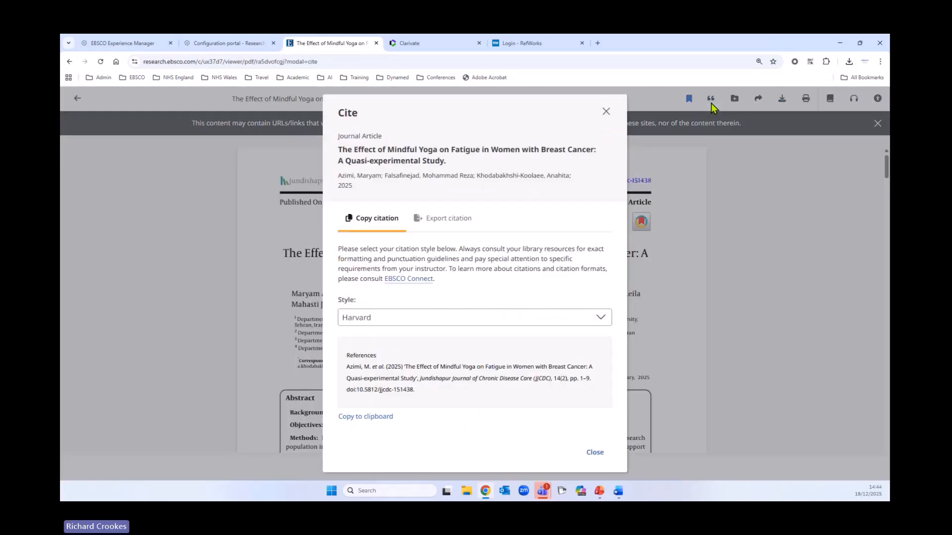
pyautogui.click(455, 218)
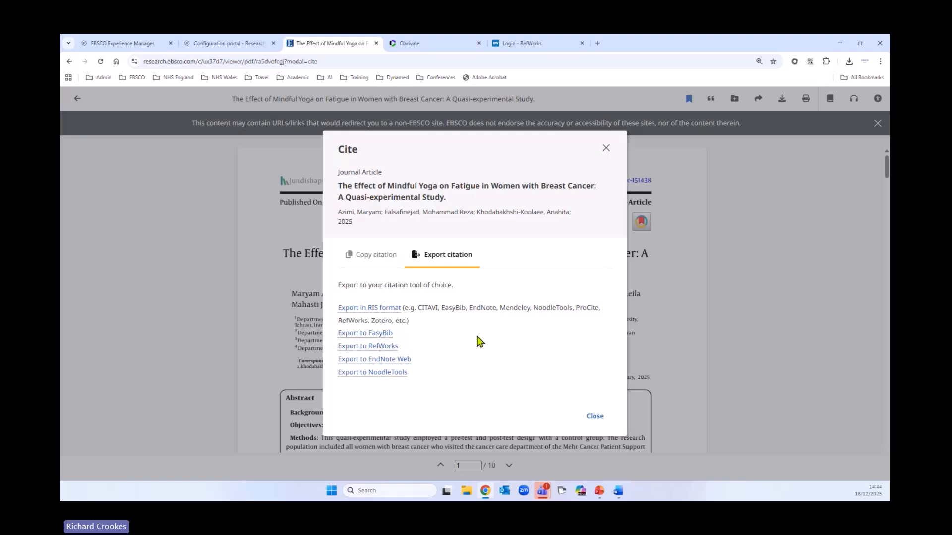
pyautogui.click(349, 257)
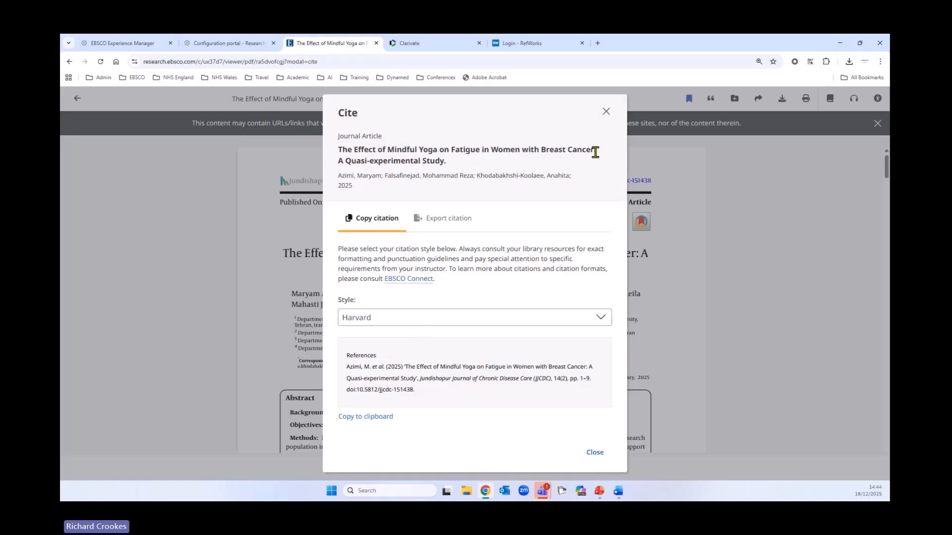
pyautogui.click(606, 114)
# Check the article's print preview and the accessibility support request form, cancelling both
pyautogui.click(812, 102)
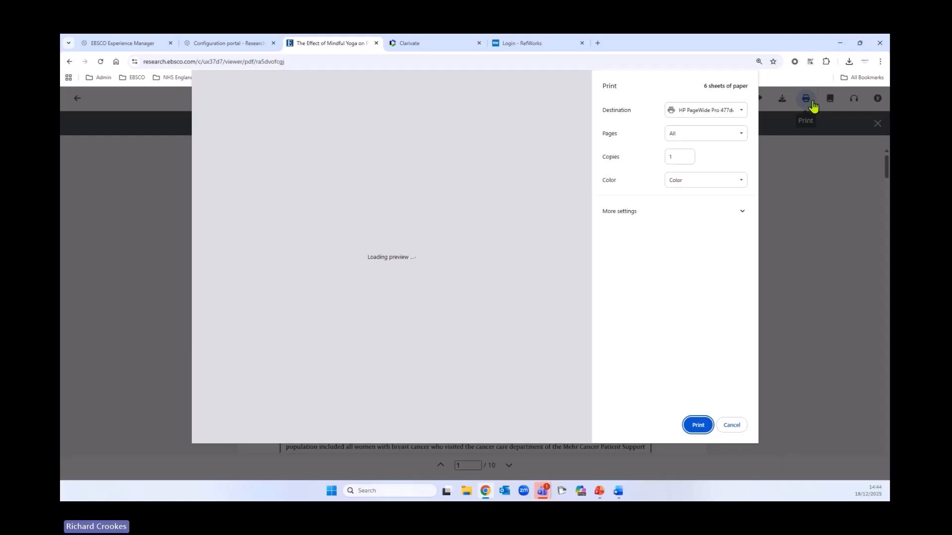
pyautogui.click(731, 425)
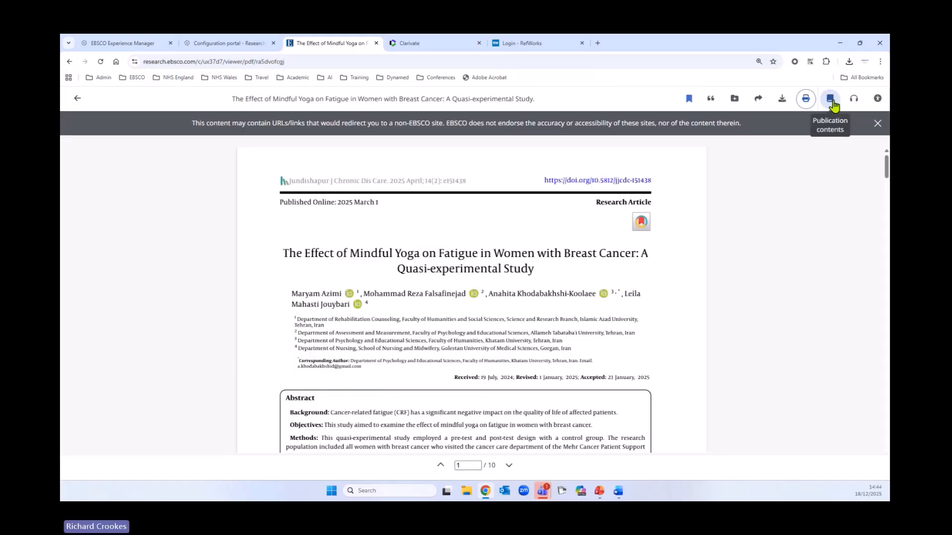
pyautogui.click(877, 104)
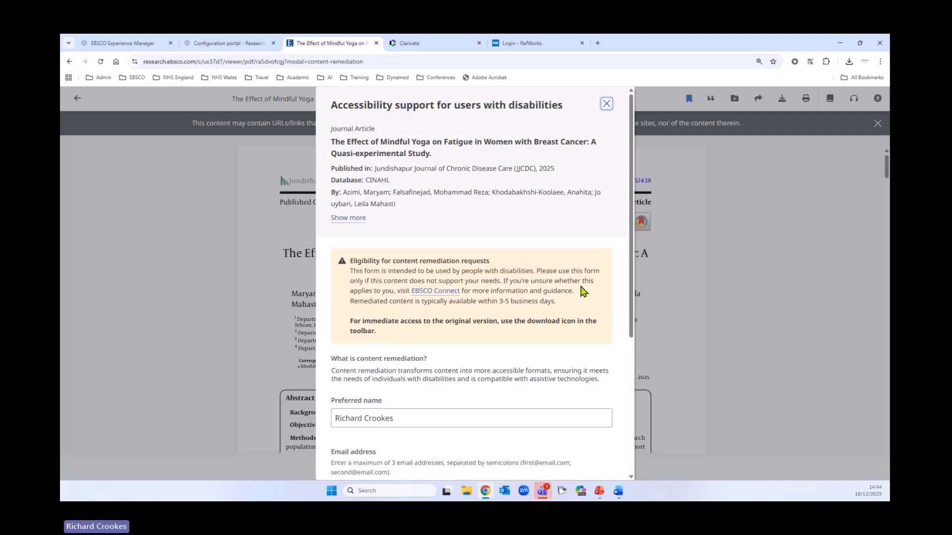
pyautogui.scroll(-2, 582, 269)
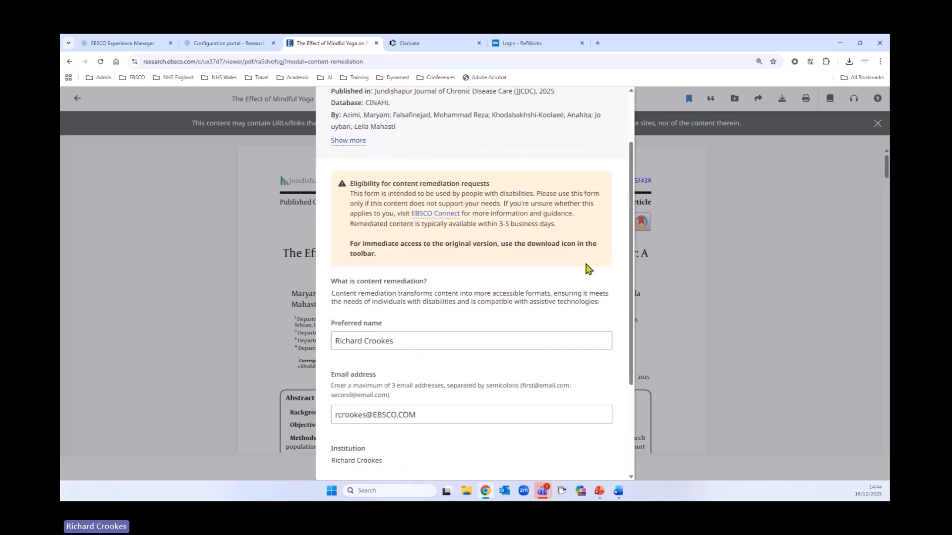
pyautogui.scroll(-1, 587, 269)
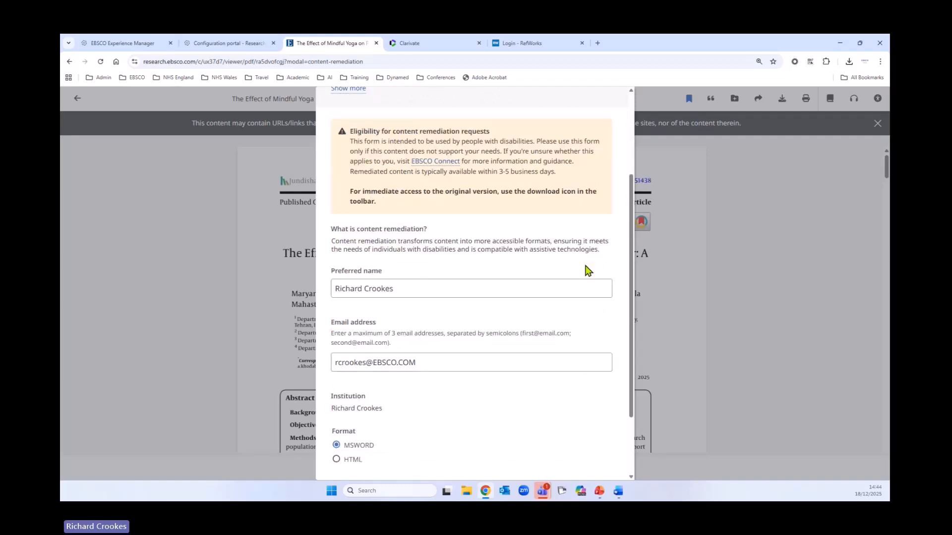
pyautogui.scroll(-2, 587, 269)
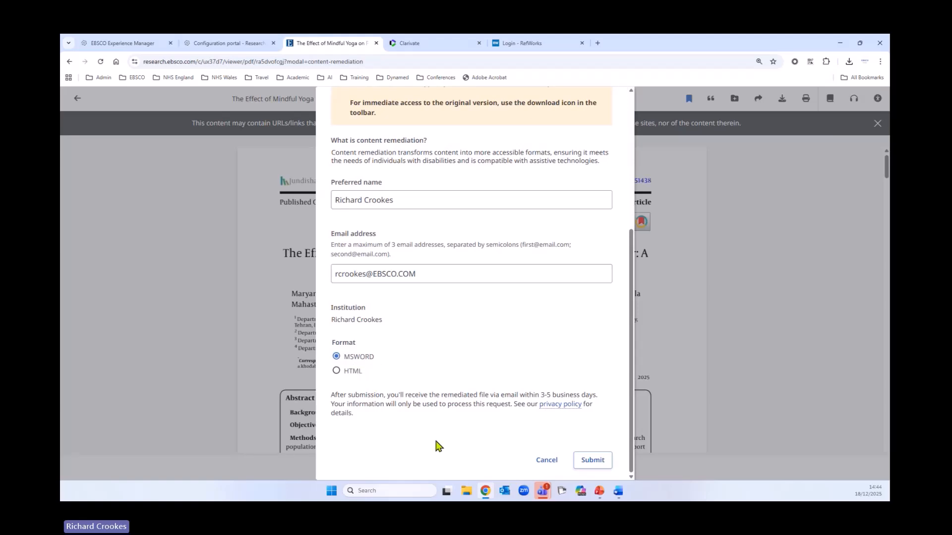
pyautogui.click(547, 460)
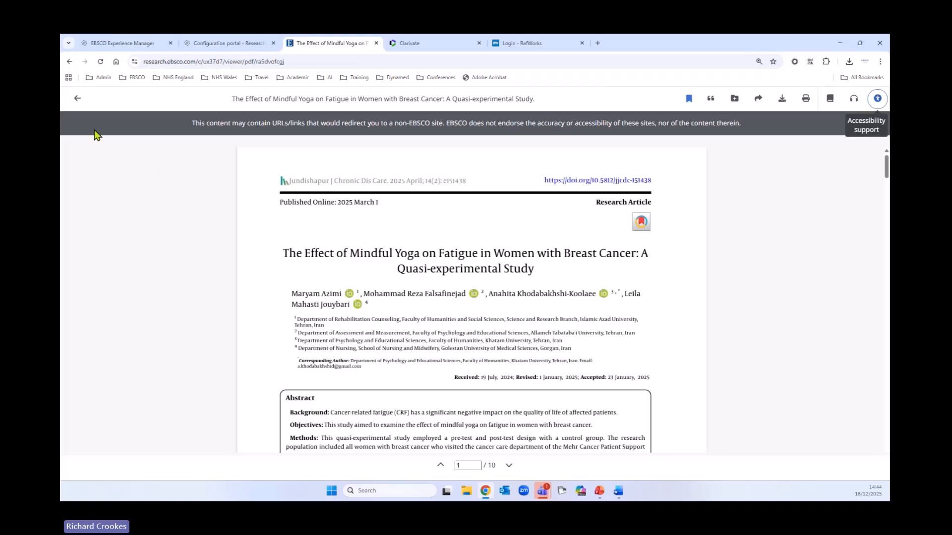
# Return from the PDF to the search results and look through the listed articles
pyautogui.click(77, 98)
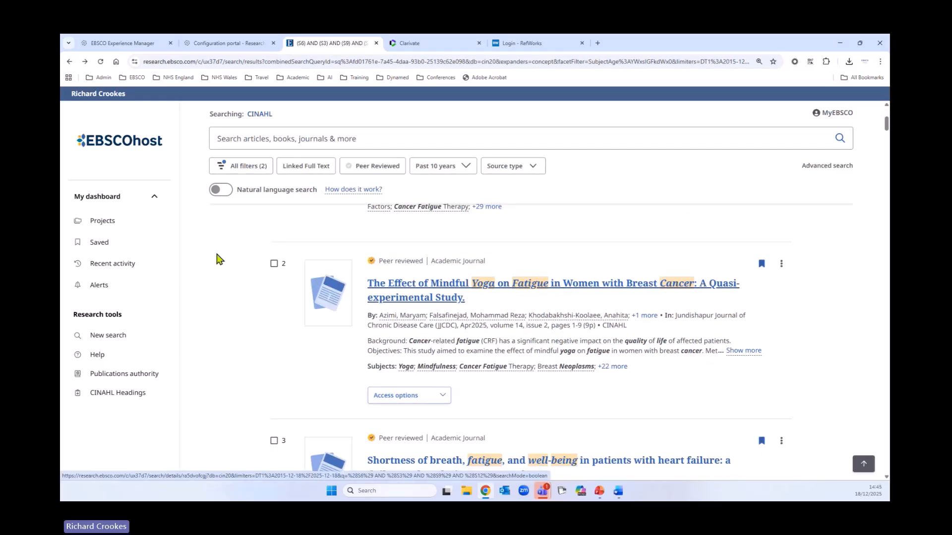
pyautogui.scroll(-4, 217, 277)
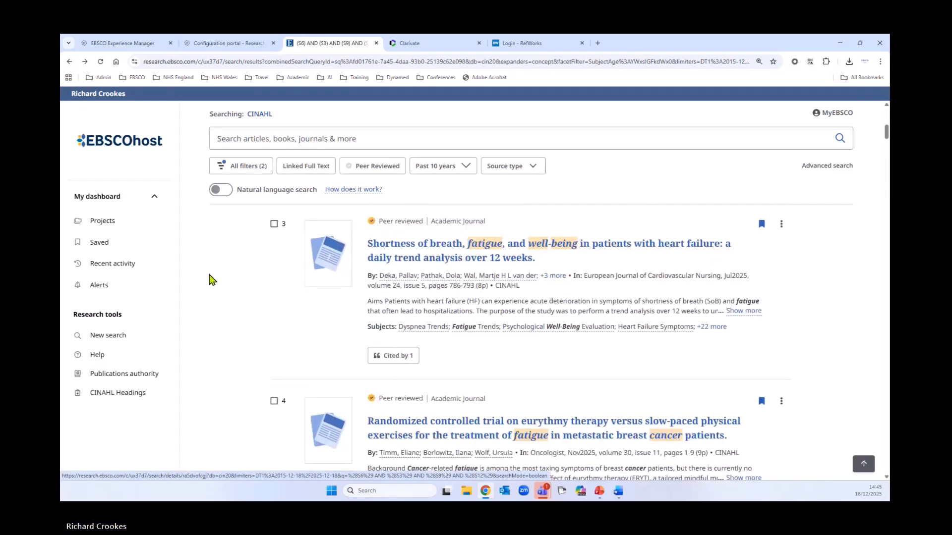
pyautogui.scroll(-3, 209, 279)
pyautogui.scroll(-2, 209, 278)
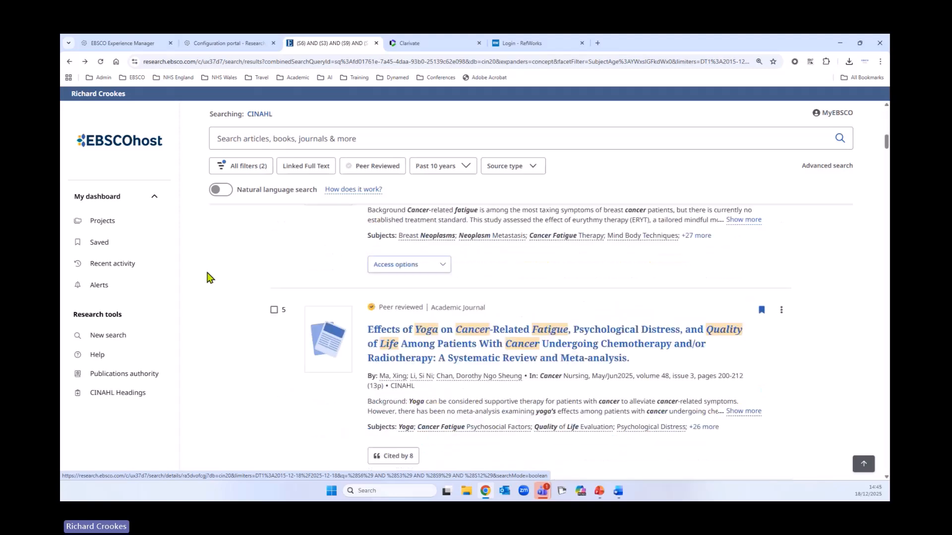
# Review the actions available for the fifth result, on yoga and cancer-related fatigue, and look over the neighbouring results
pyautogui.click(781, 311)
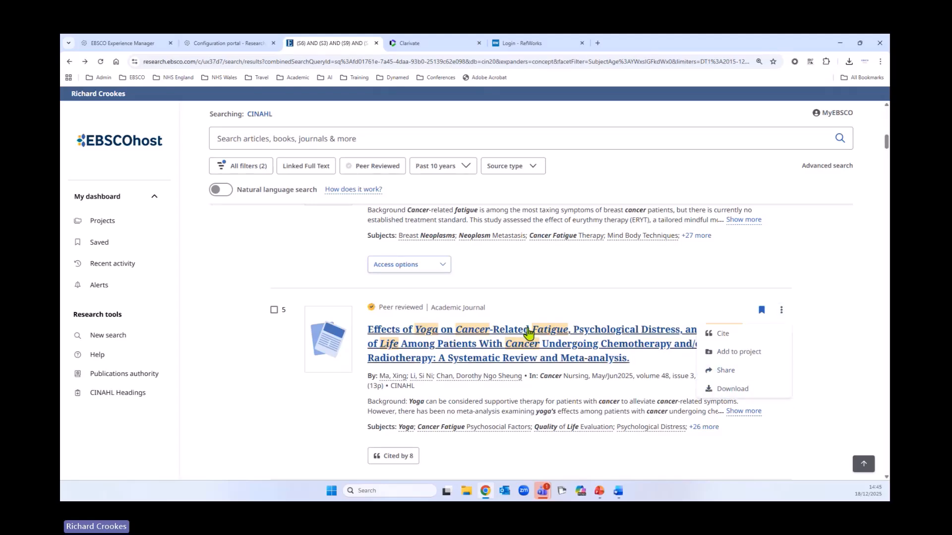
pyautogui.scroll(-2, 514, 337)
pyautogui.scroll(-3, 514, 337)
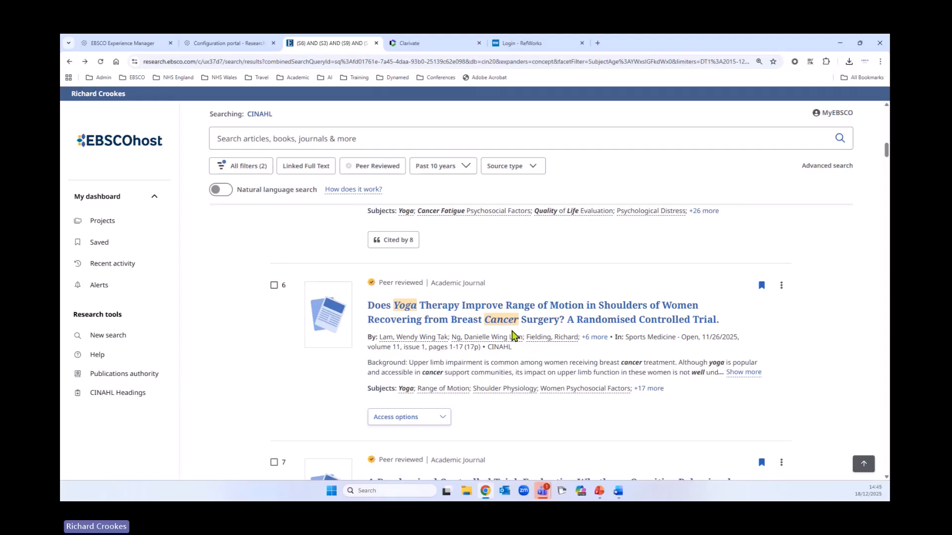
pyautogui.scroll(4, 514, 336)
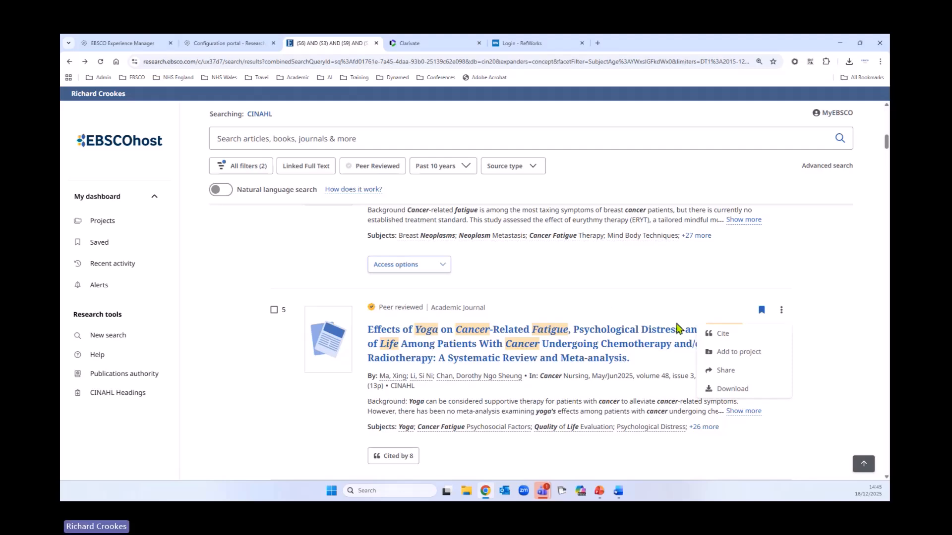
pyautogui.scroll(-1, 372, 334)
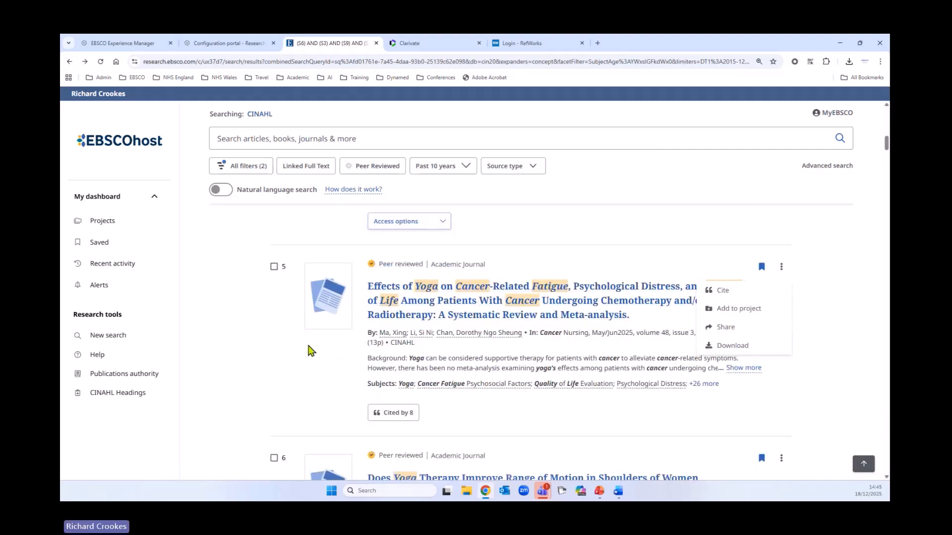
# Leave the results for a blank new search, and open the online help to look through the Quick Start Guide's topics
pyautogui.click(128, 346)
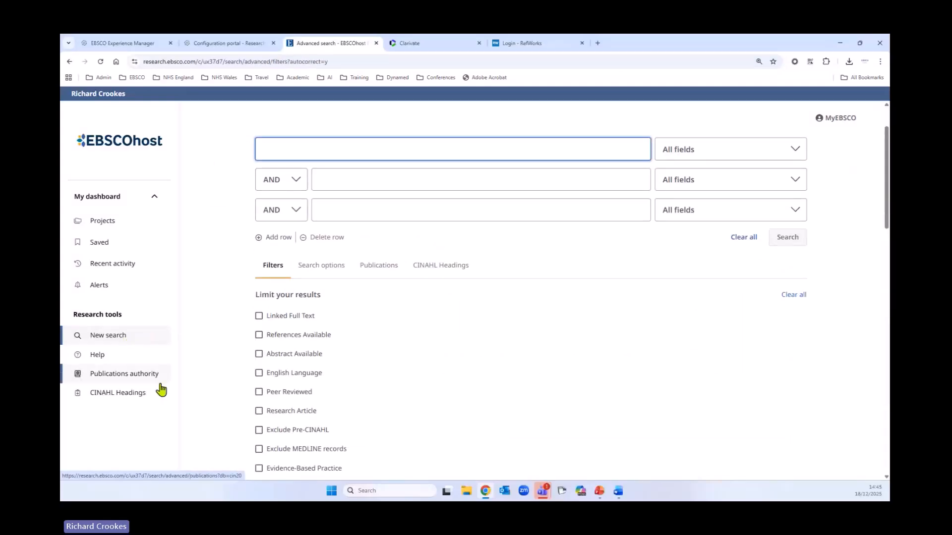
pyautogui.click(98, 356)
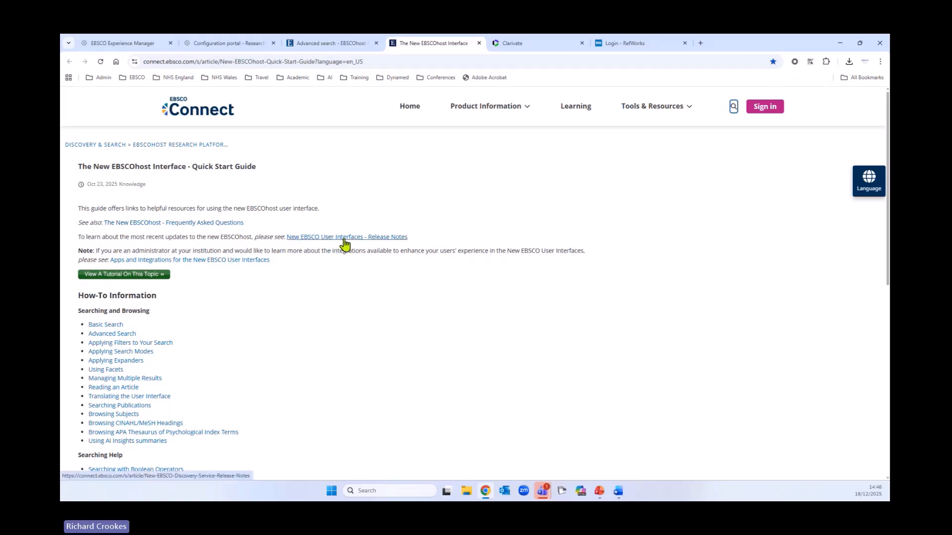
pyautogui.scroll(-2, 357, 319)
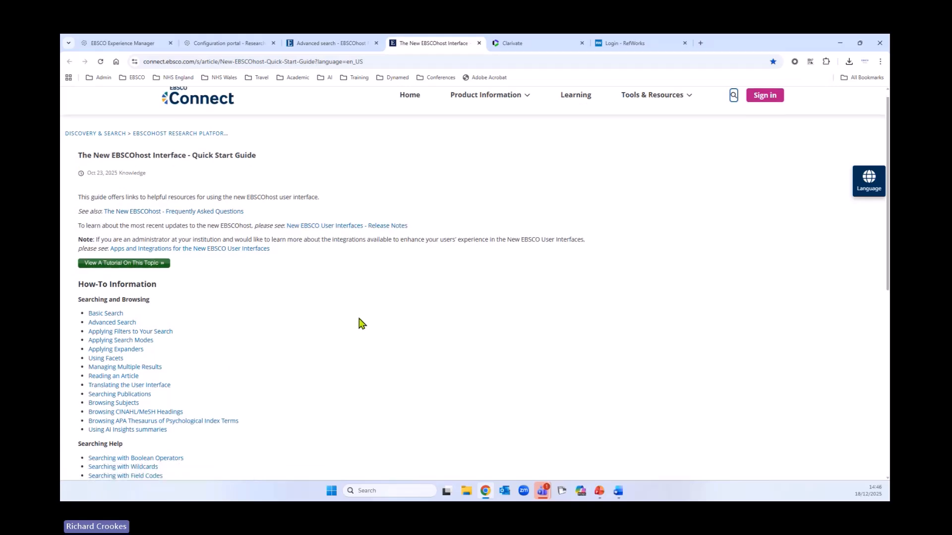
pyautogui.scroll(-2, 298, 206)
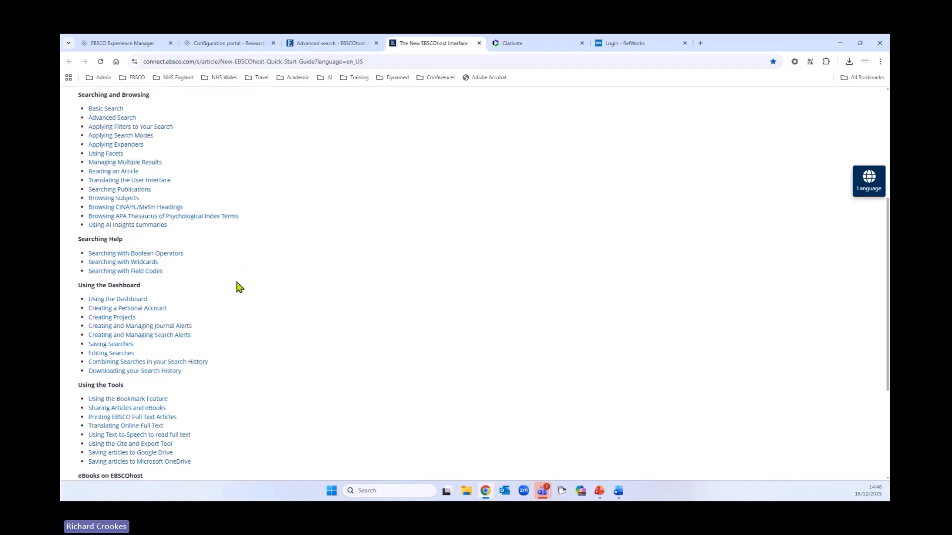
pyautogui.scroll(-2, 233, 283)
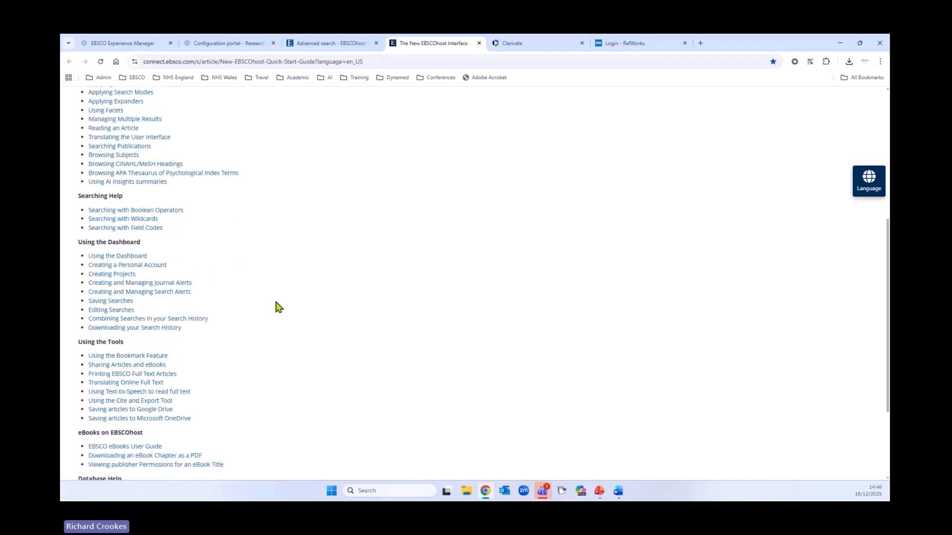
# Open the Creating Projects help article and read its instructions for creating a project and adding items to it
pyautogui.click(117, 275)
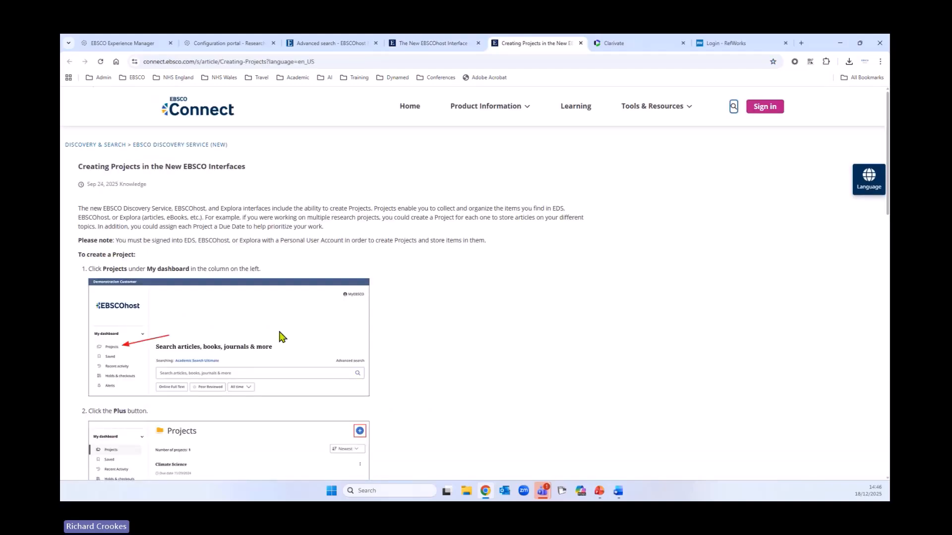
pyautogui.scroll(-2, 418, 329)
pyautogui.scroll(-10, 415, 328)
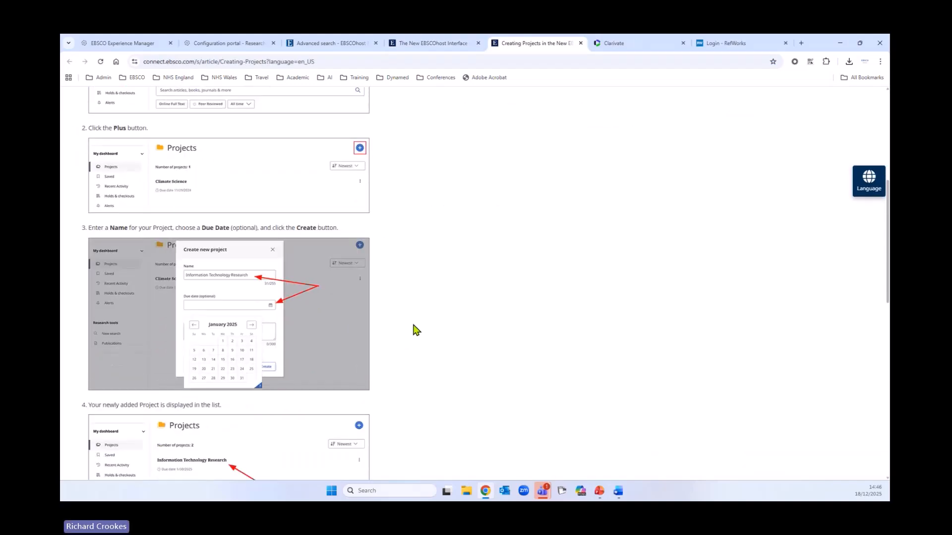
pyautogui.scroll(-10, 414, 332)
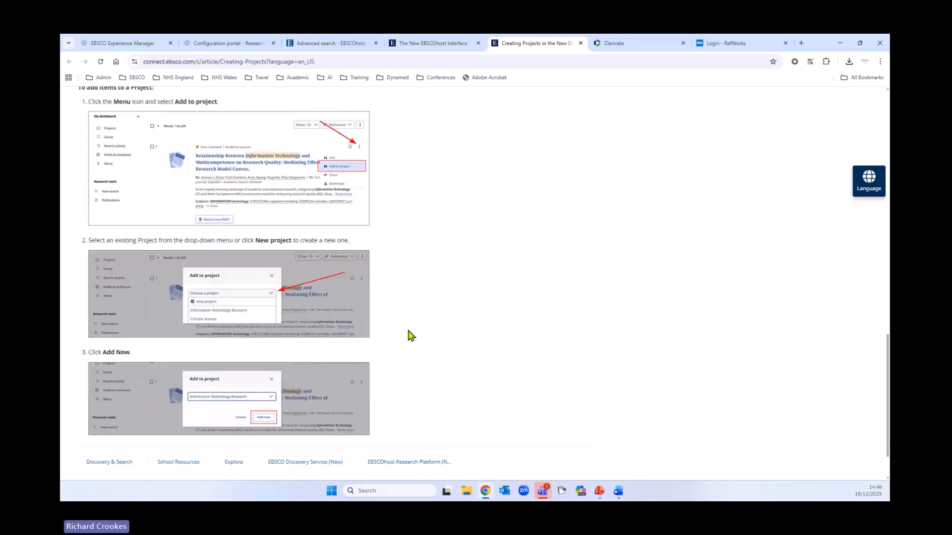
pyautogui.scroll(20, 403, 337)
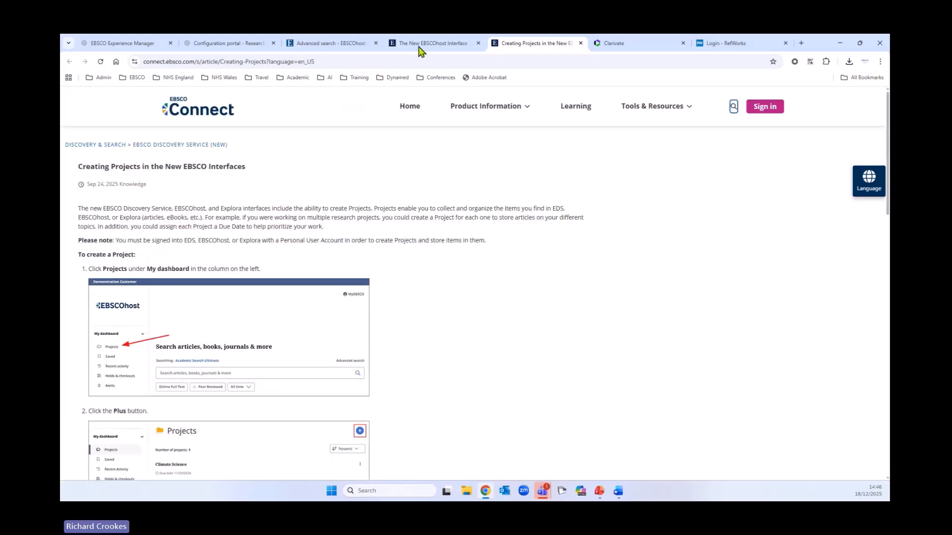
pyautogui.click(519, 50)
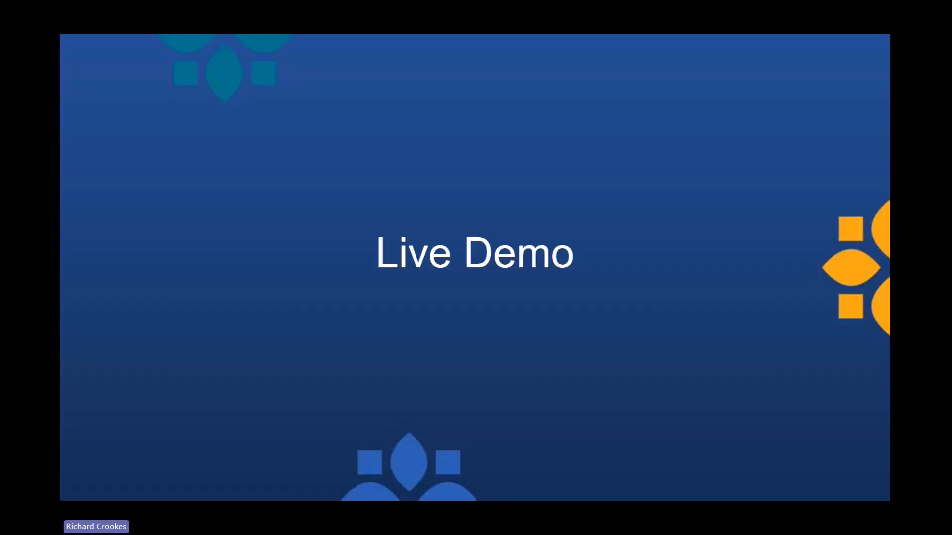
pyautogui.press('Right')
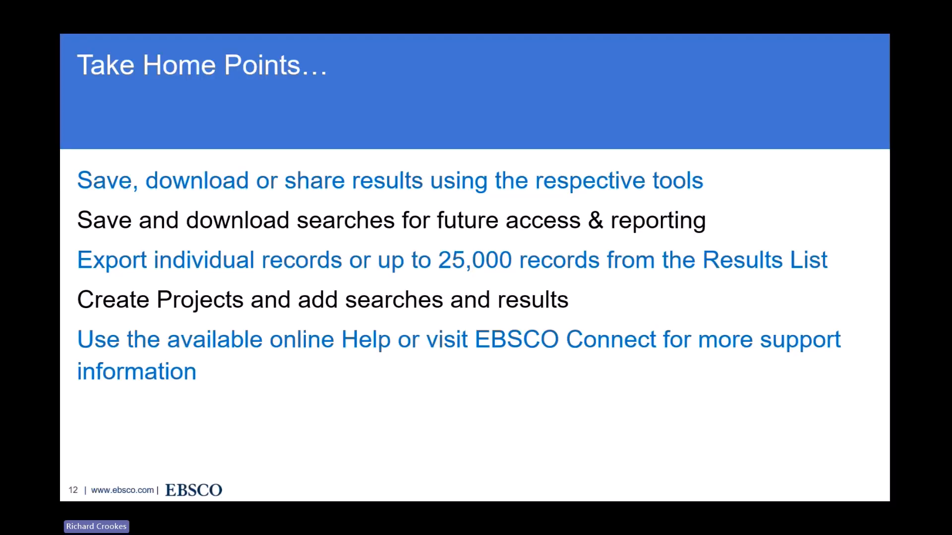